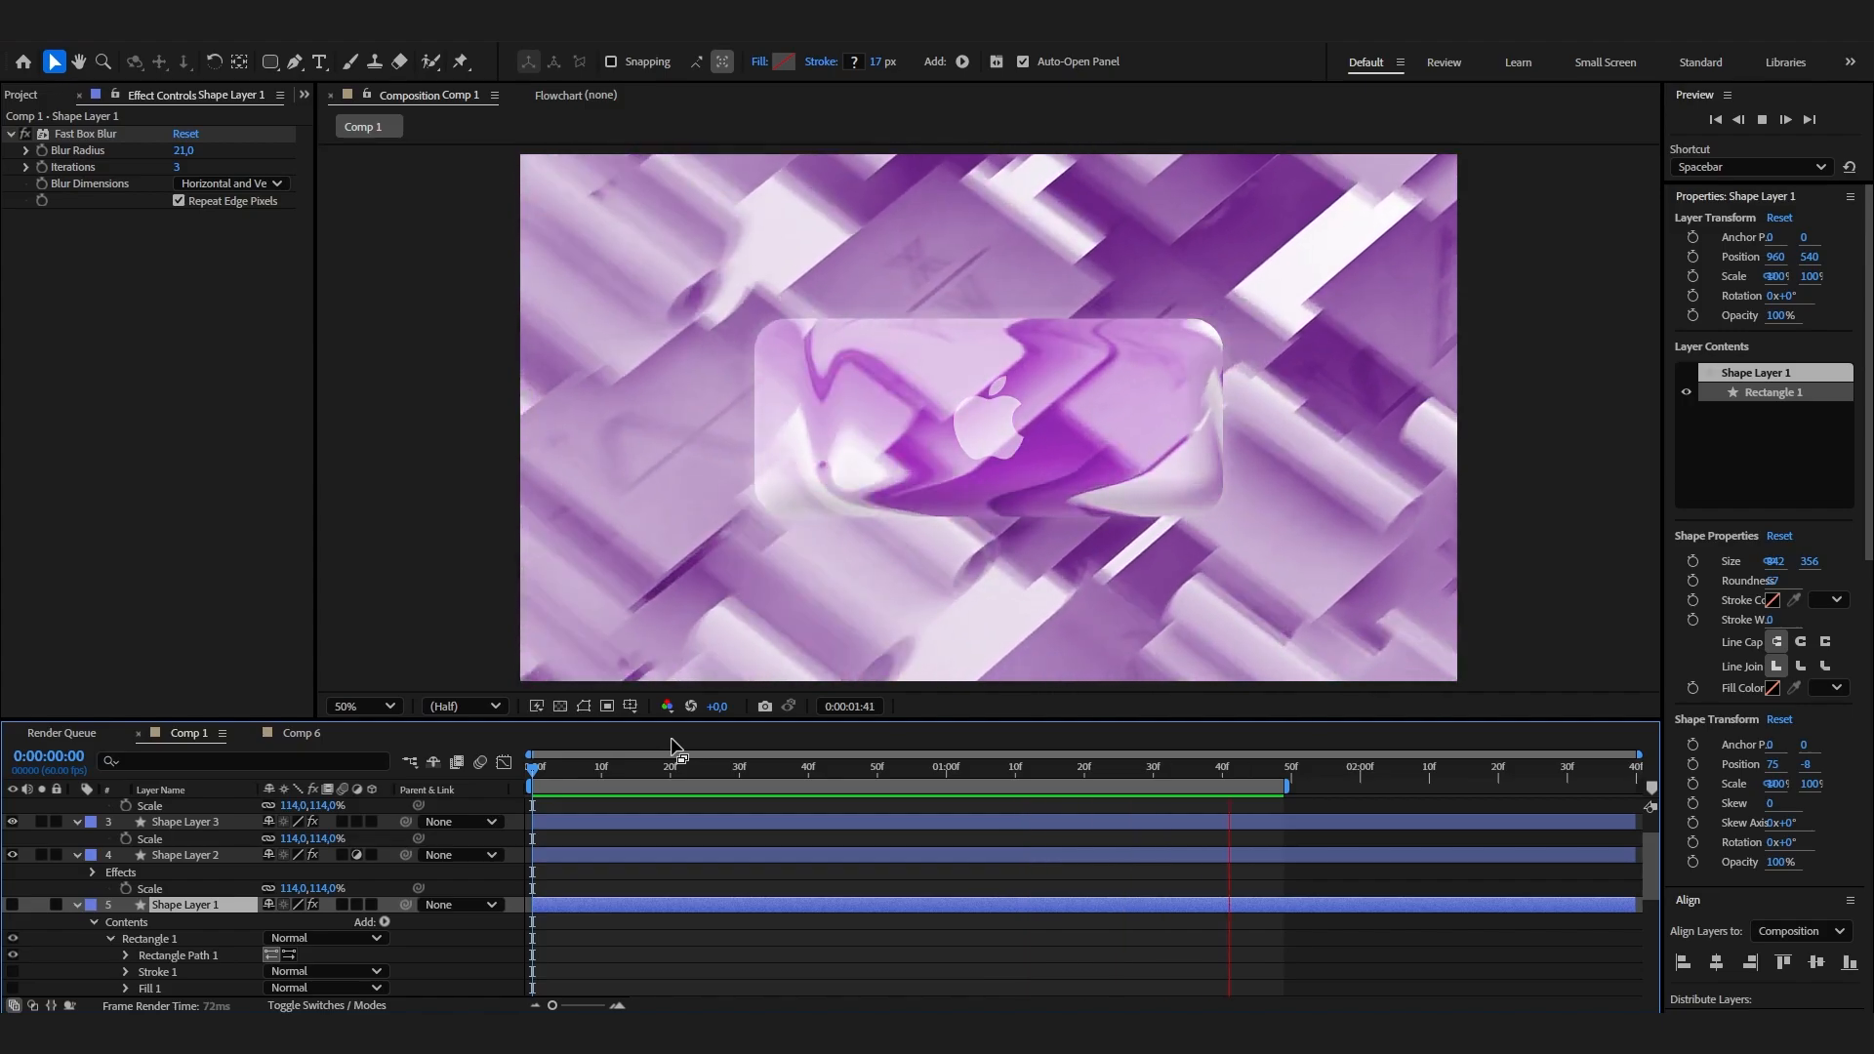
Switch to Comp 6, scrub through the footage, and create a new empty shape layer above it.
click(301, 734)
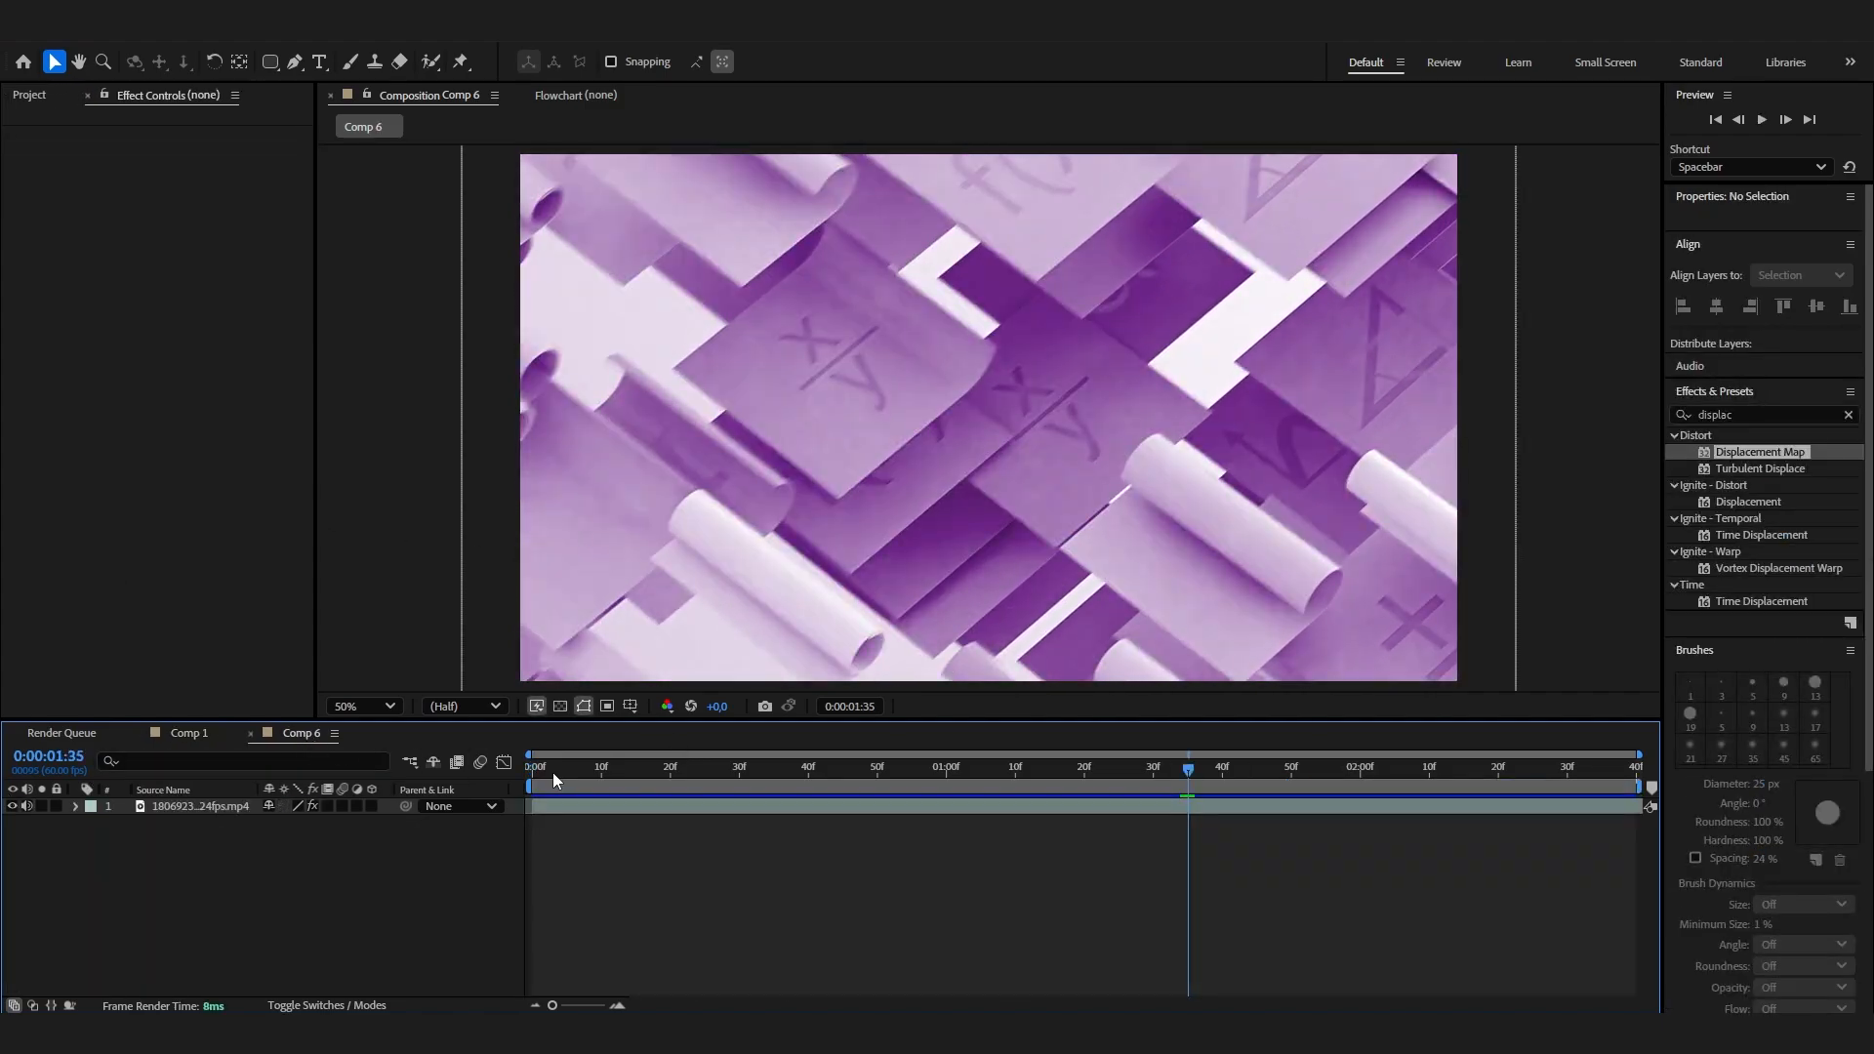
drag(552, 771, 1251, 746)
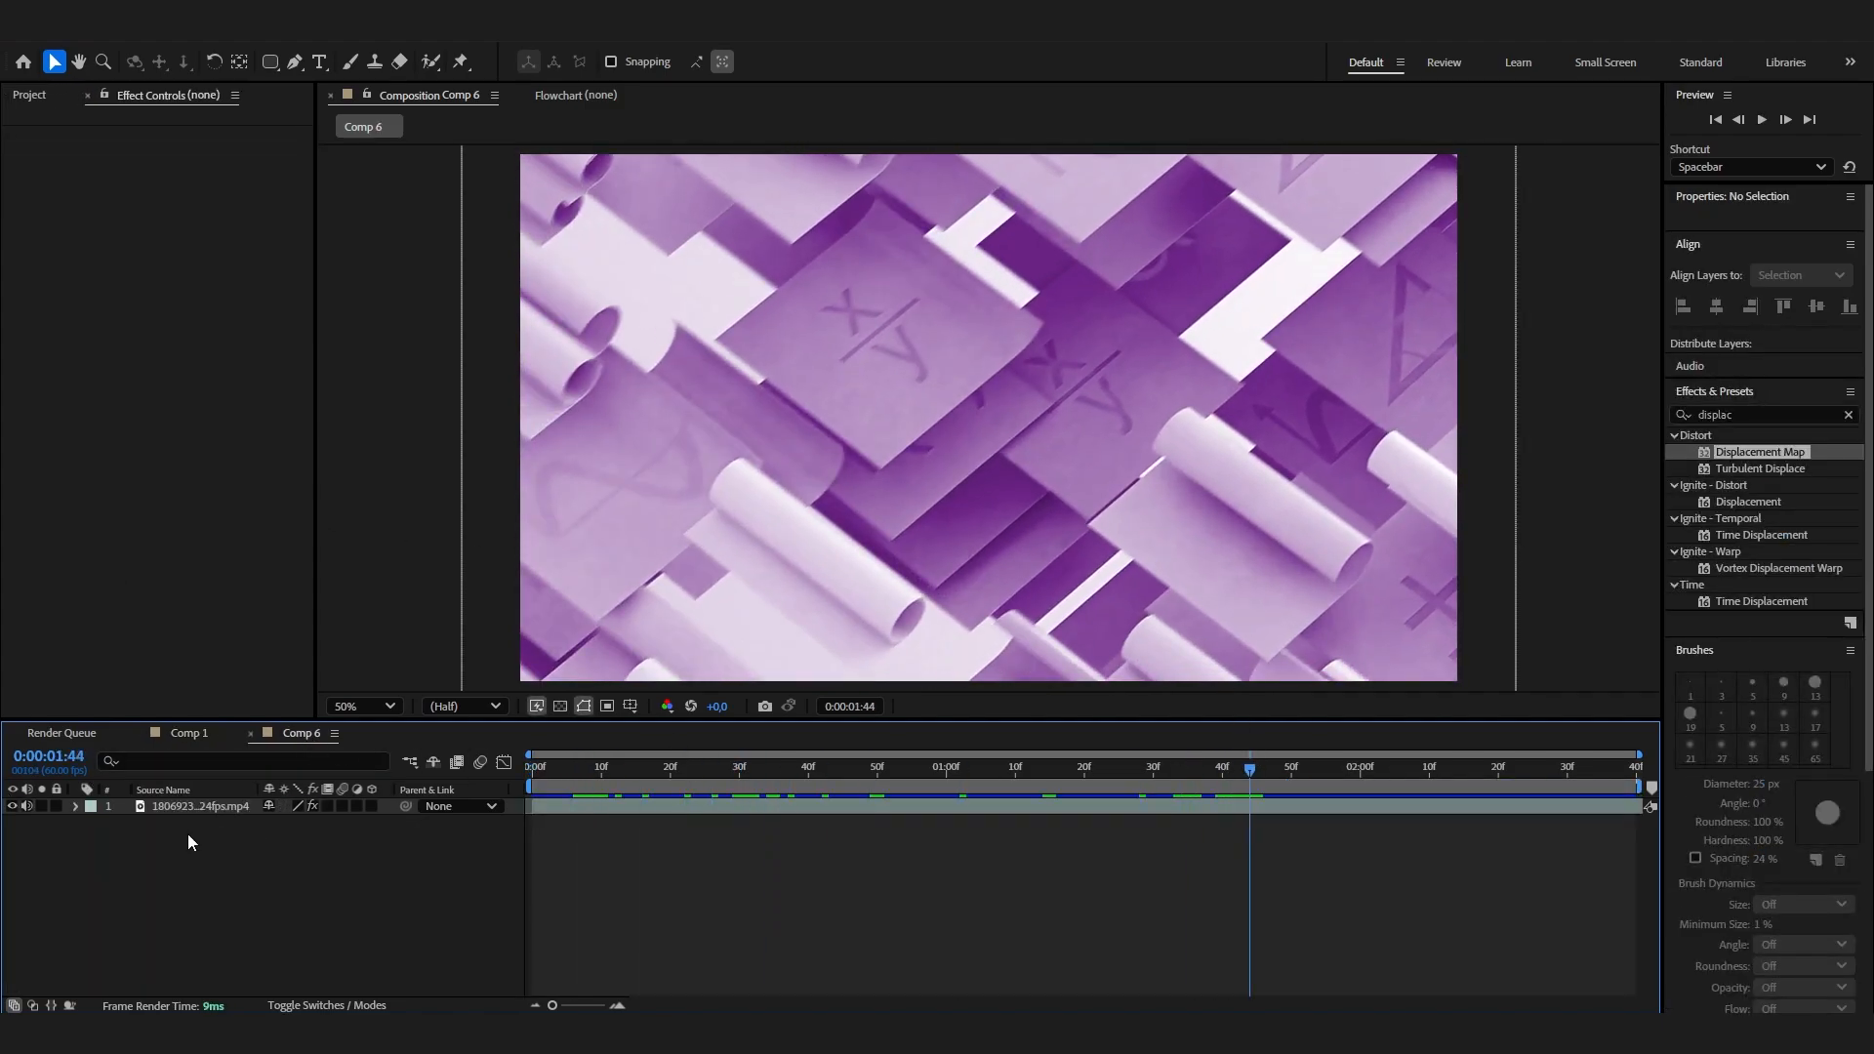
right_click(209, 864)
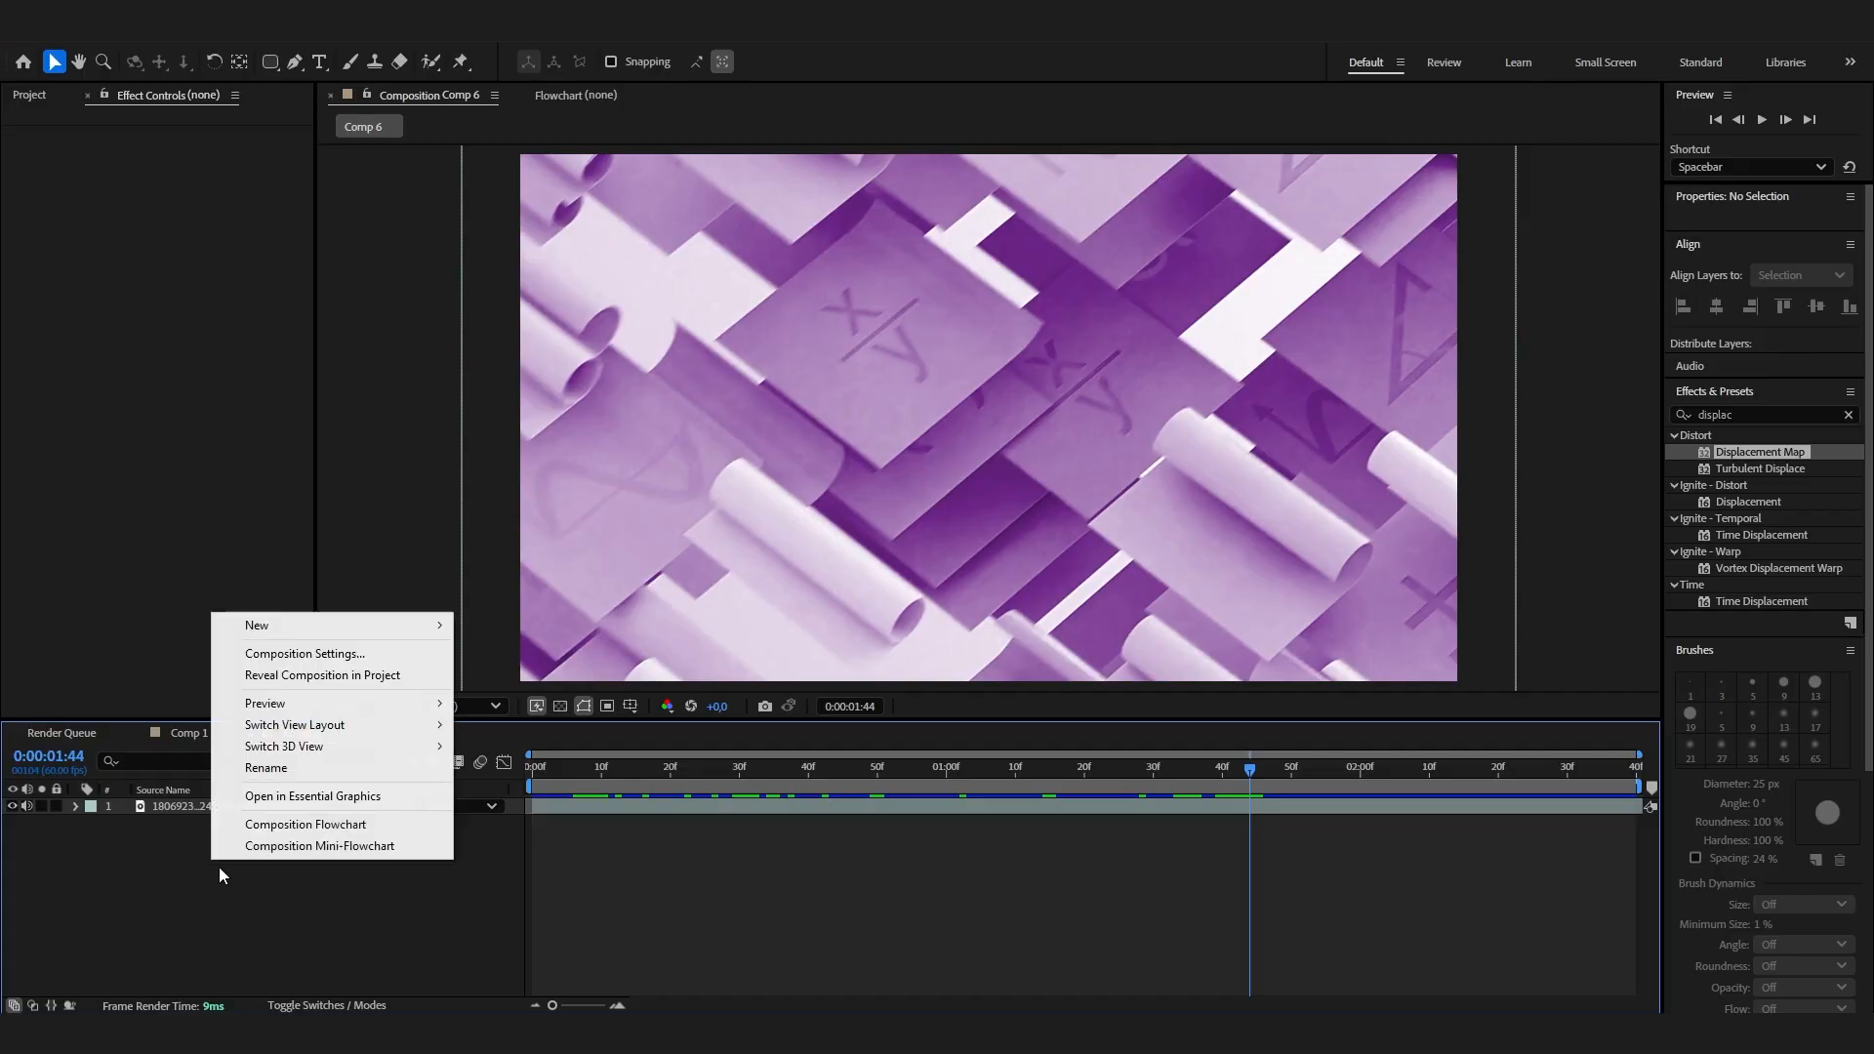
mouse_move(366, 621)
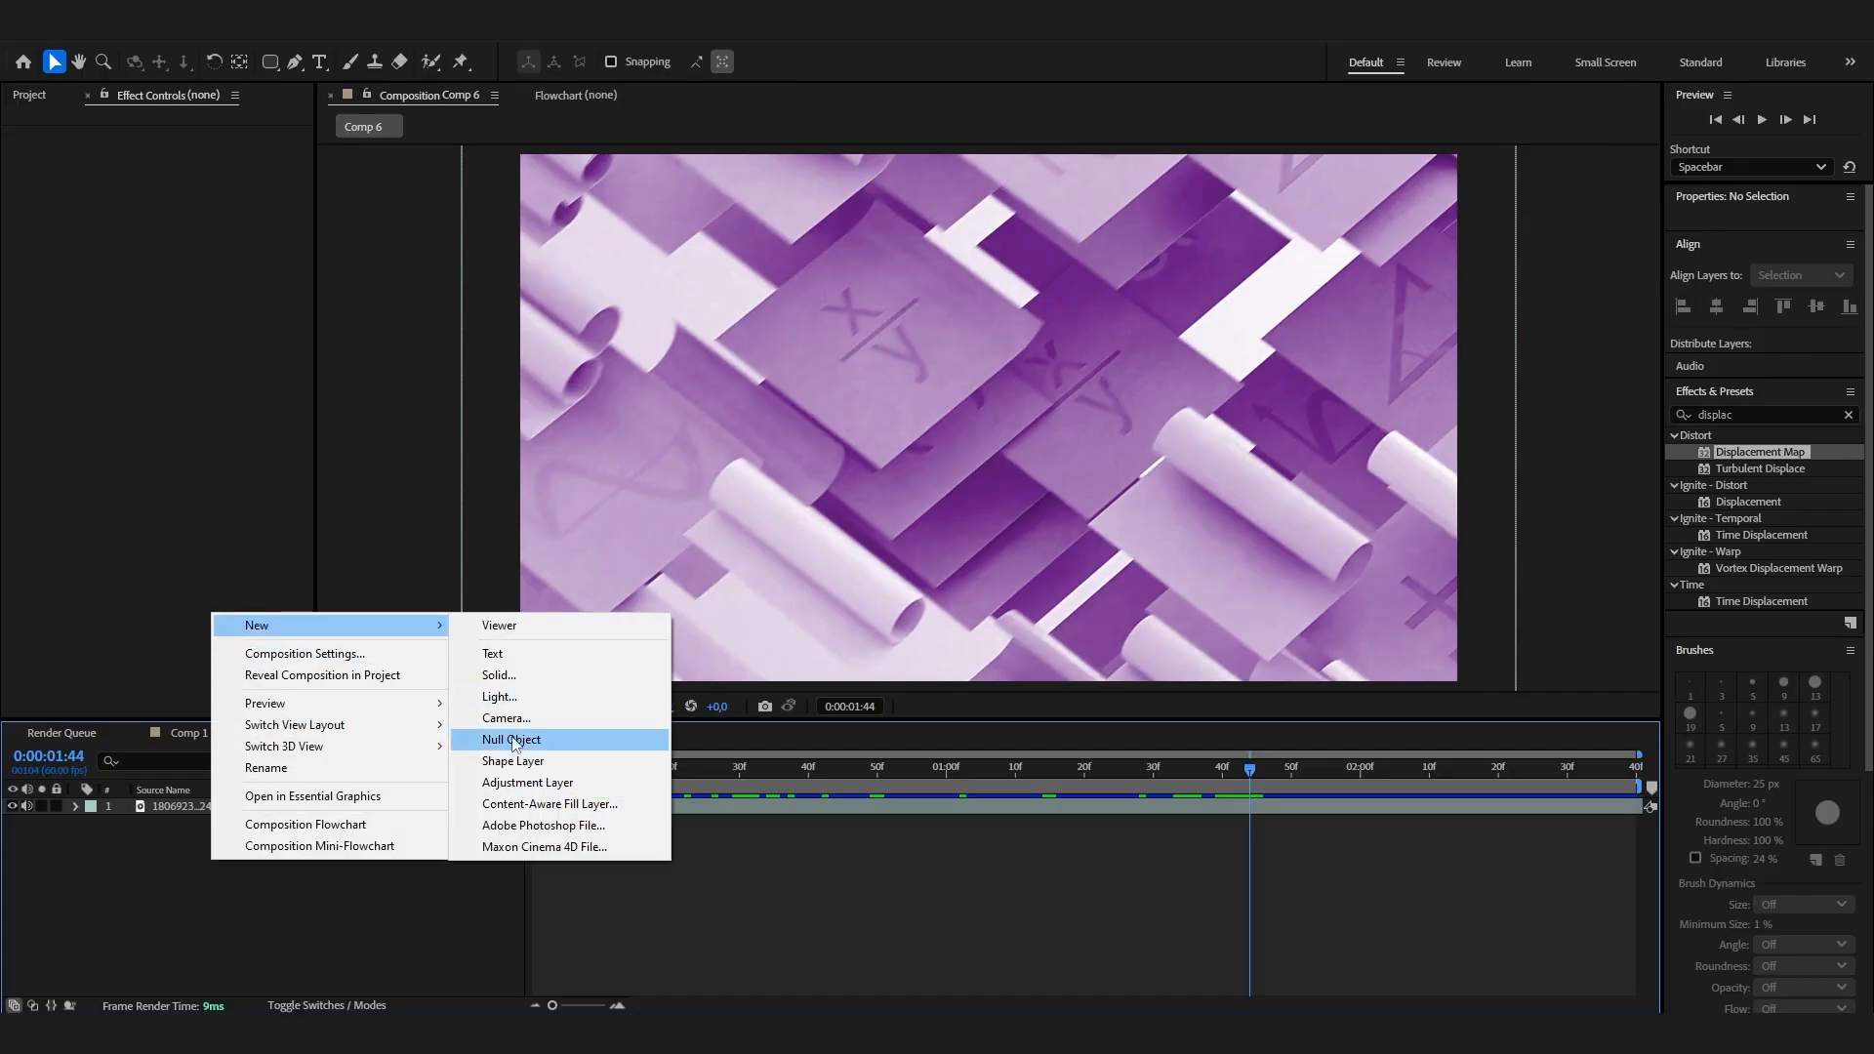
right_click(363, 912)
mouse_move(432, 688)
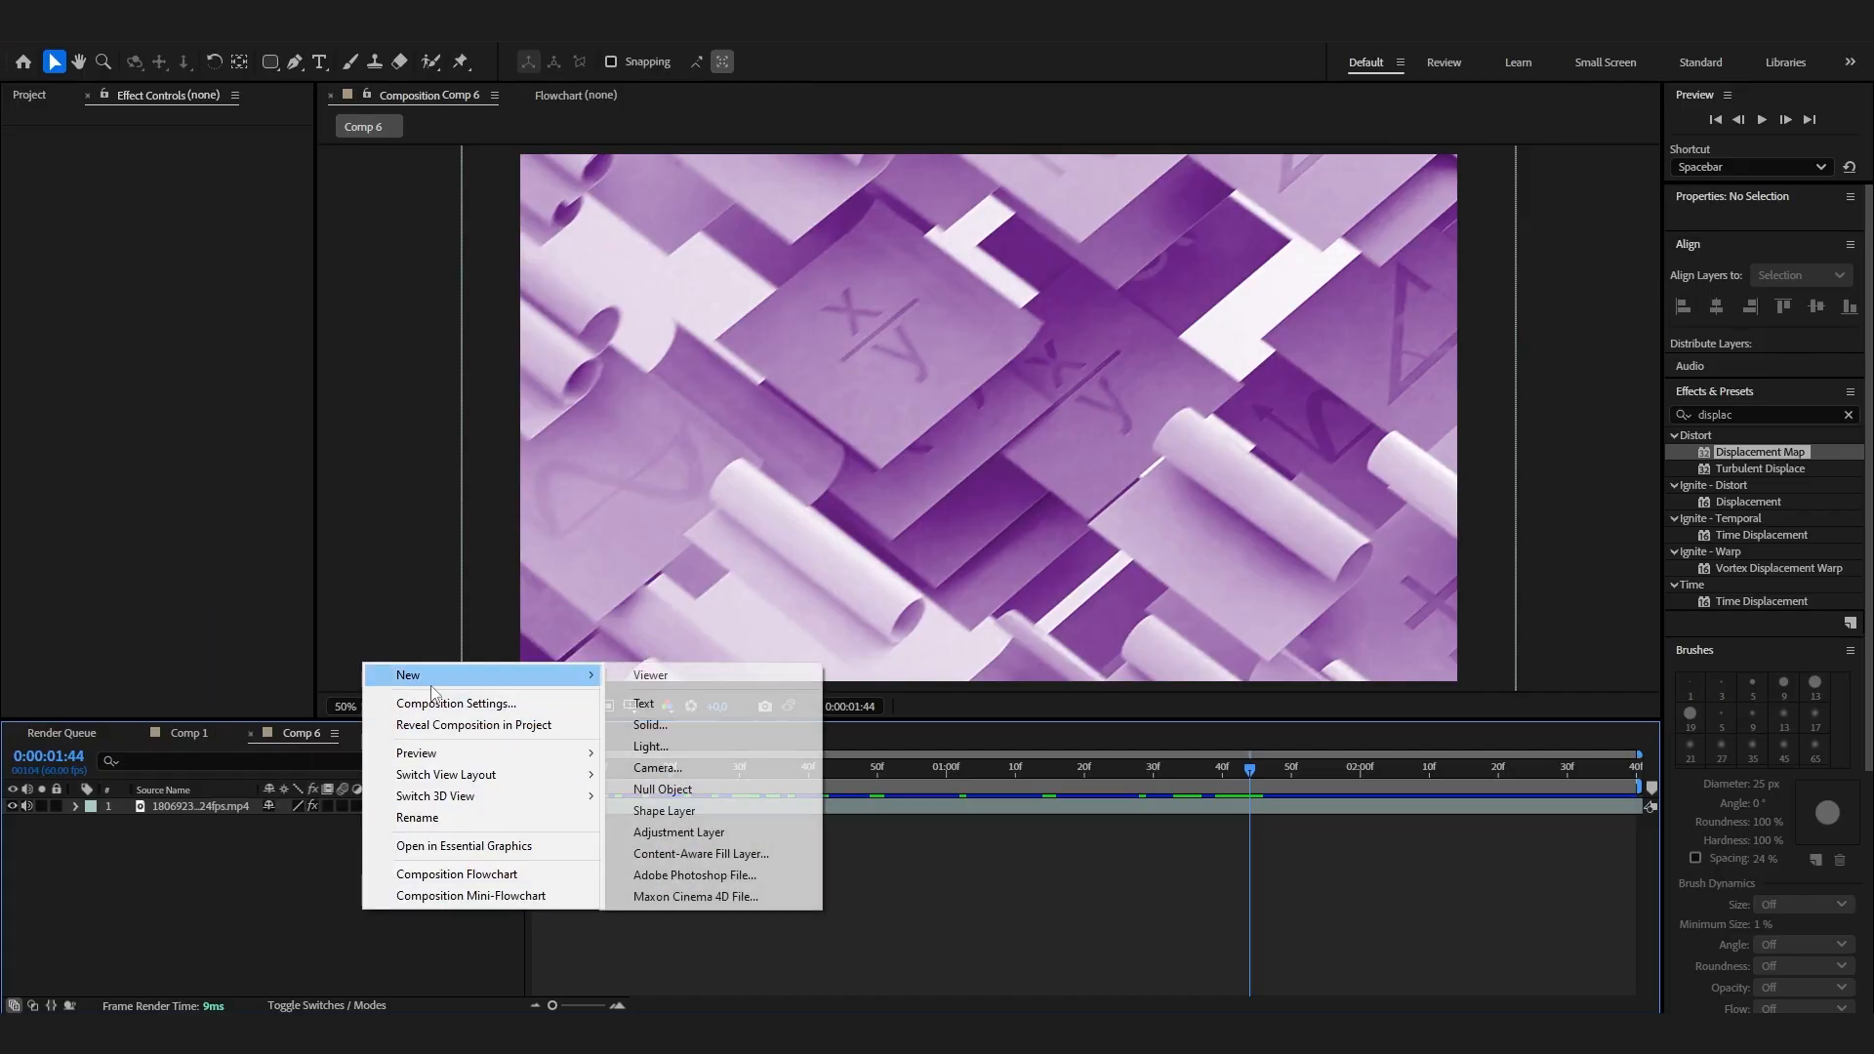
click(664, 811)
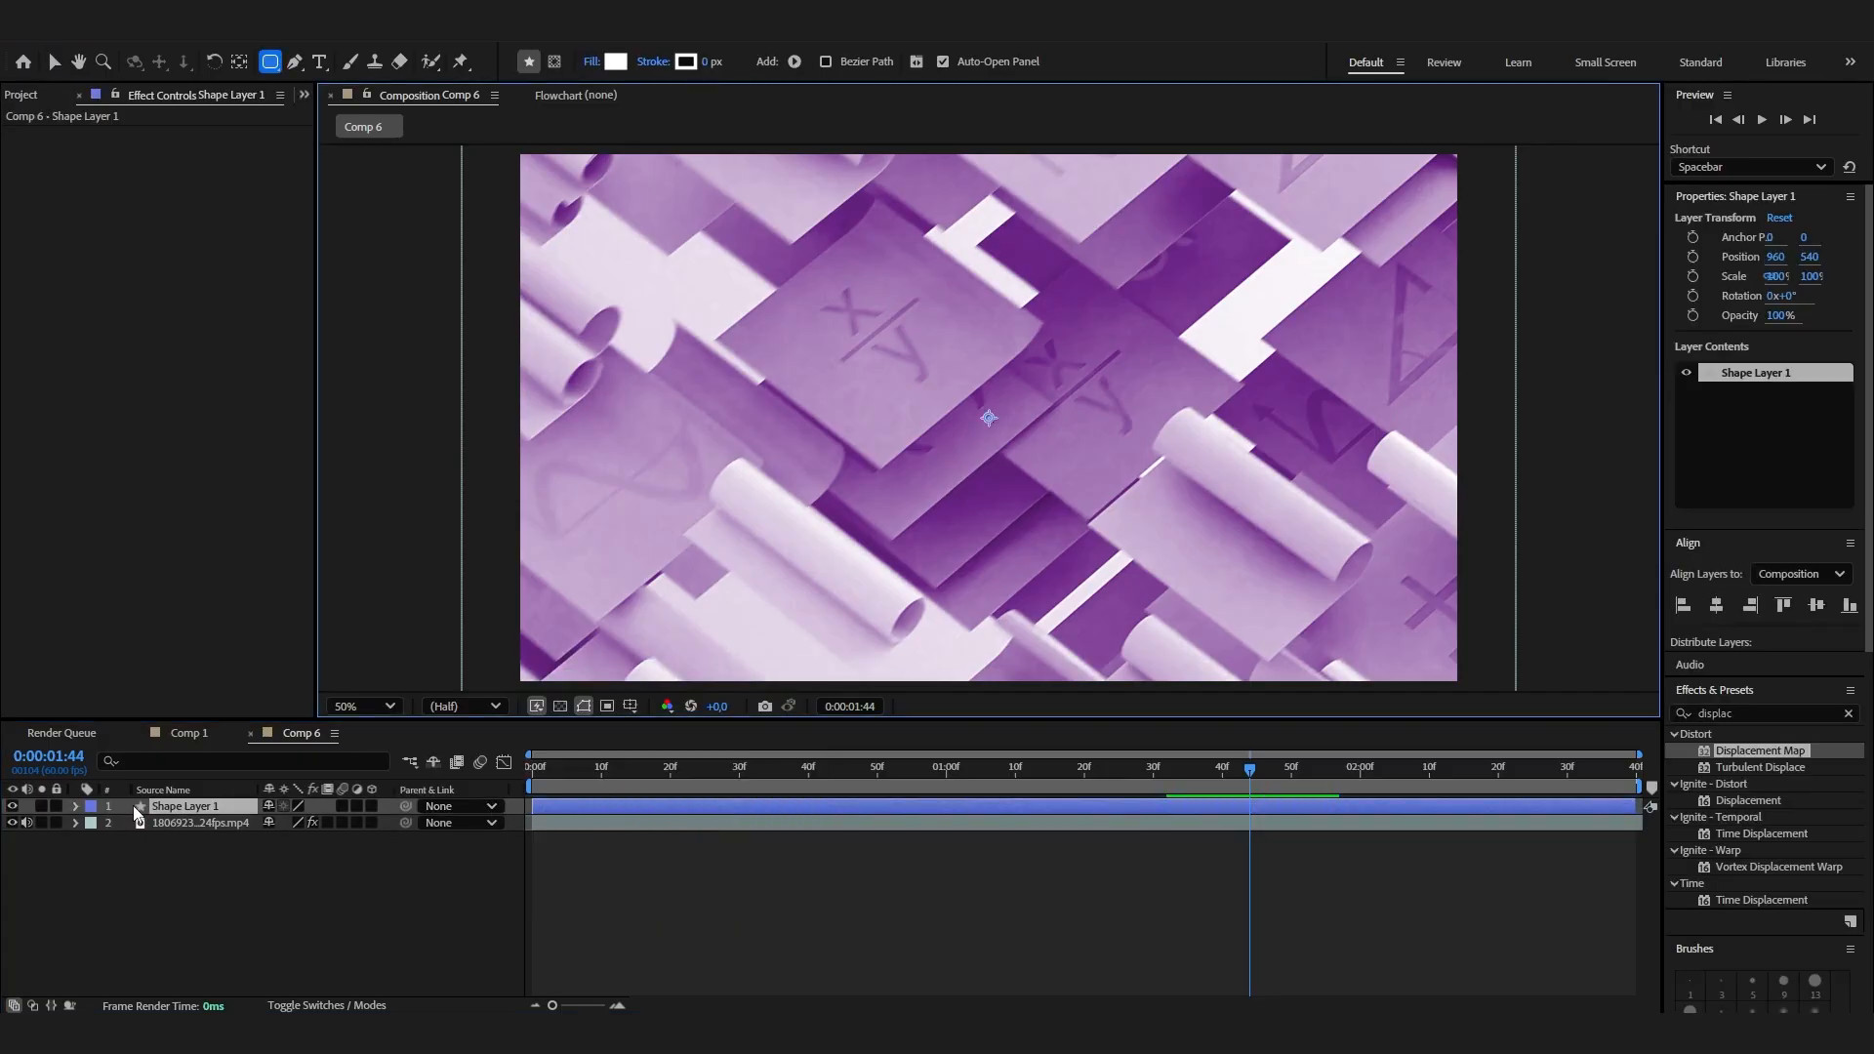
Add a rectangle path to the contents of Shape Layer 1.
click(77, 806)
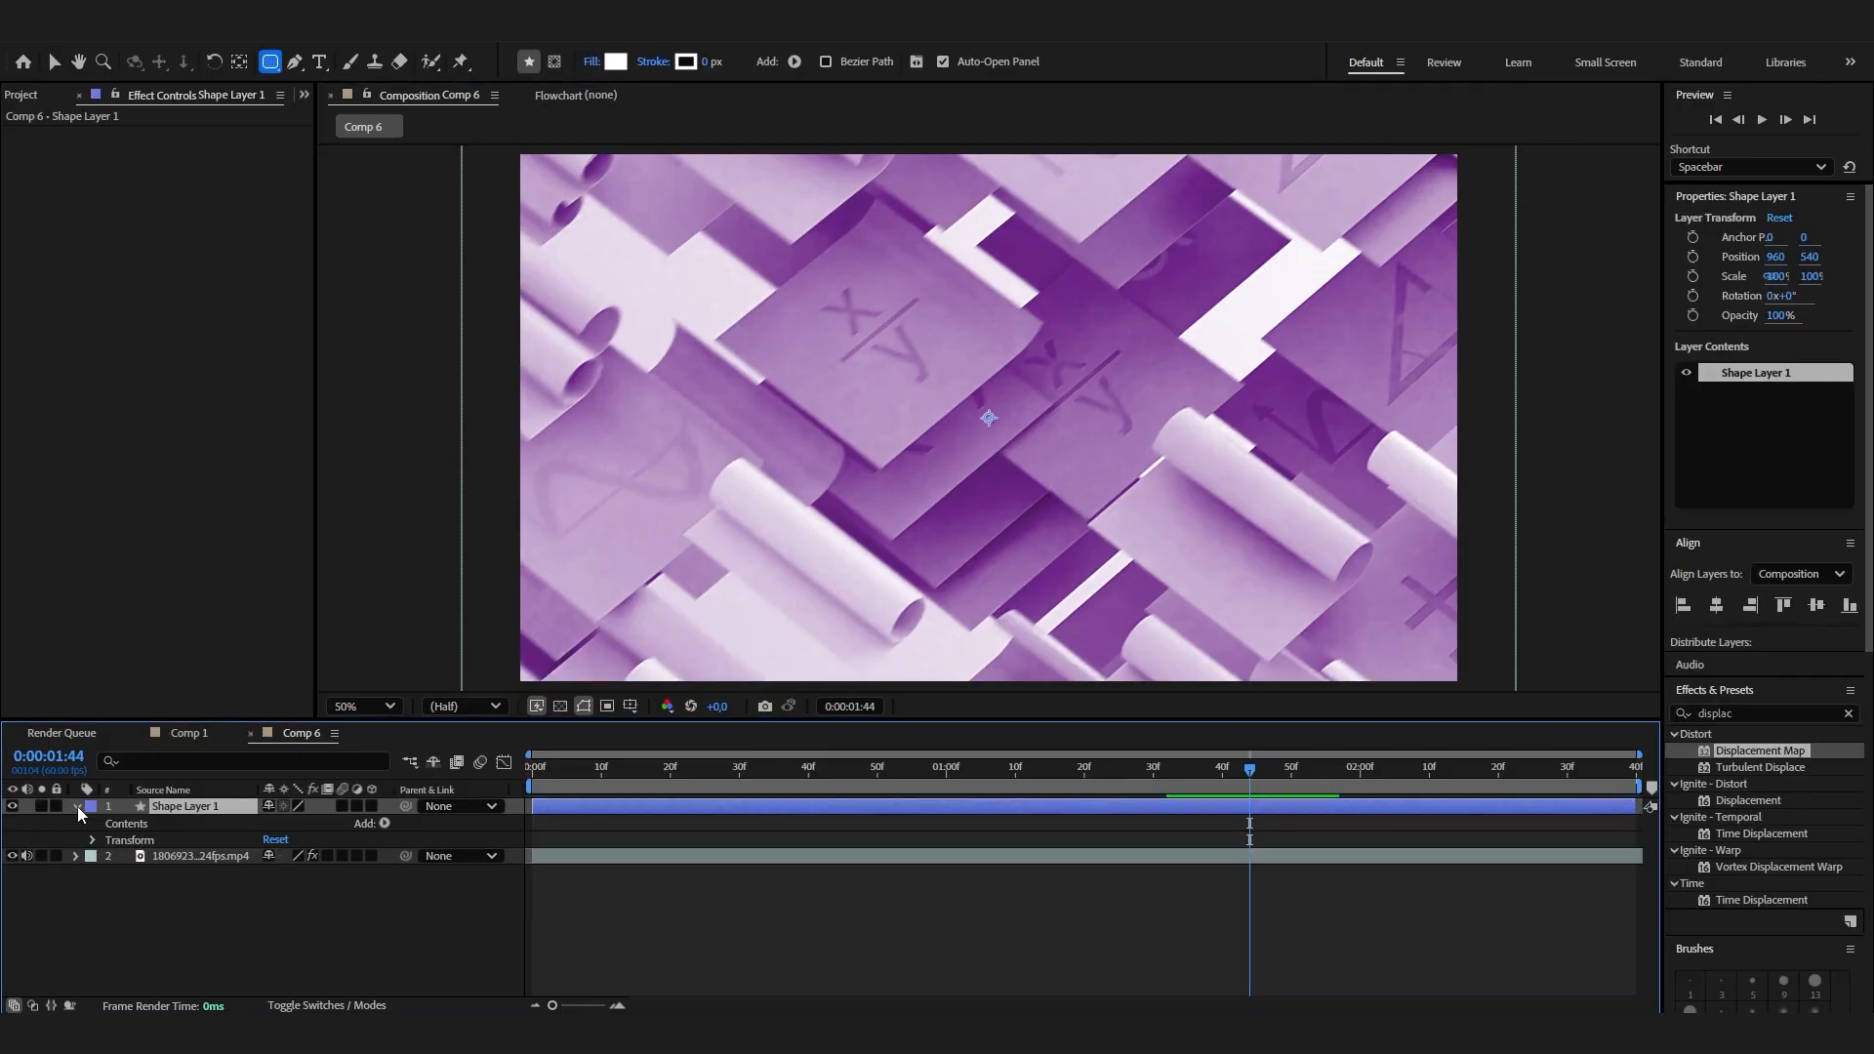
click(392, 823)
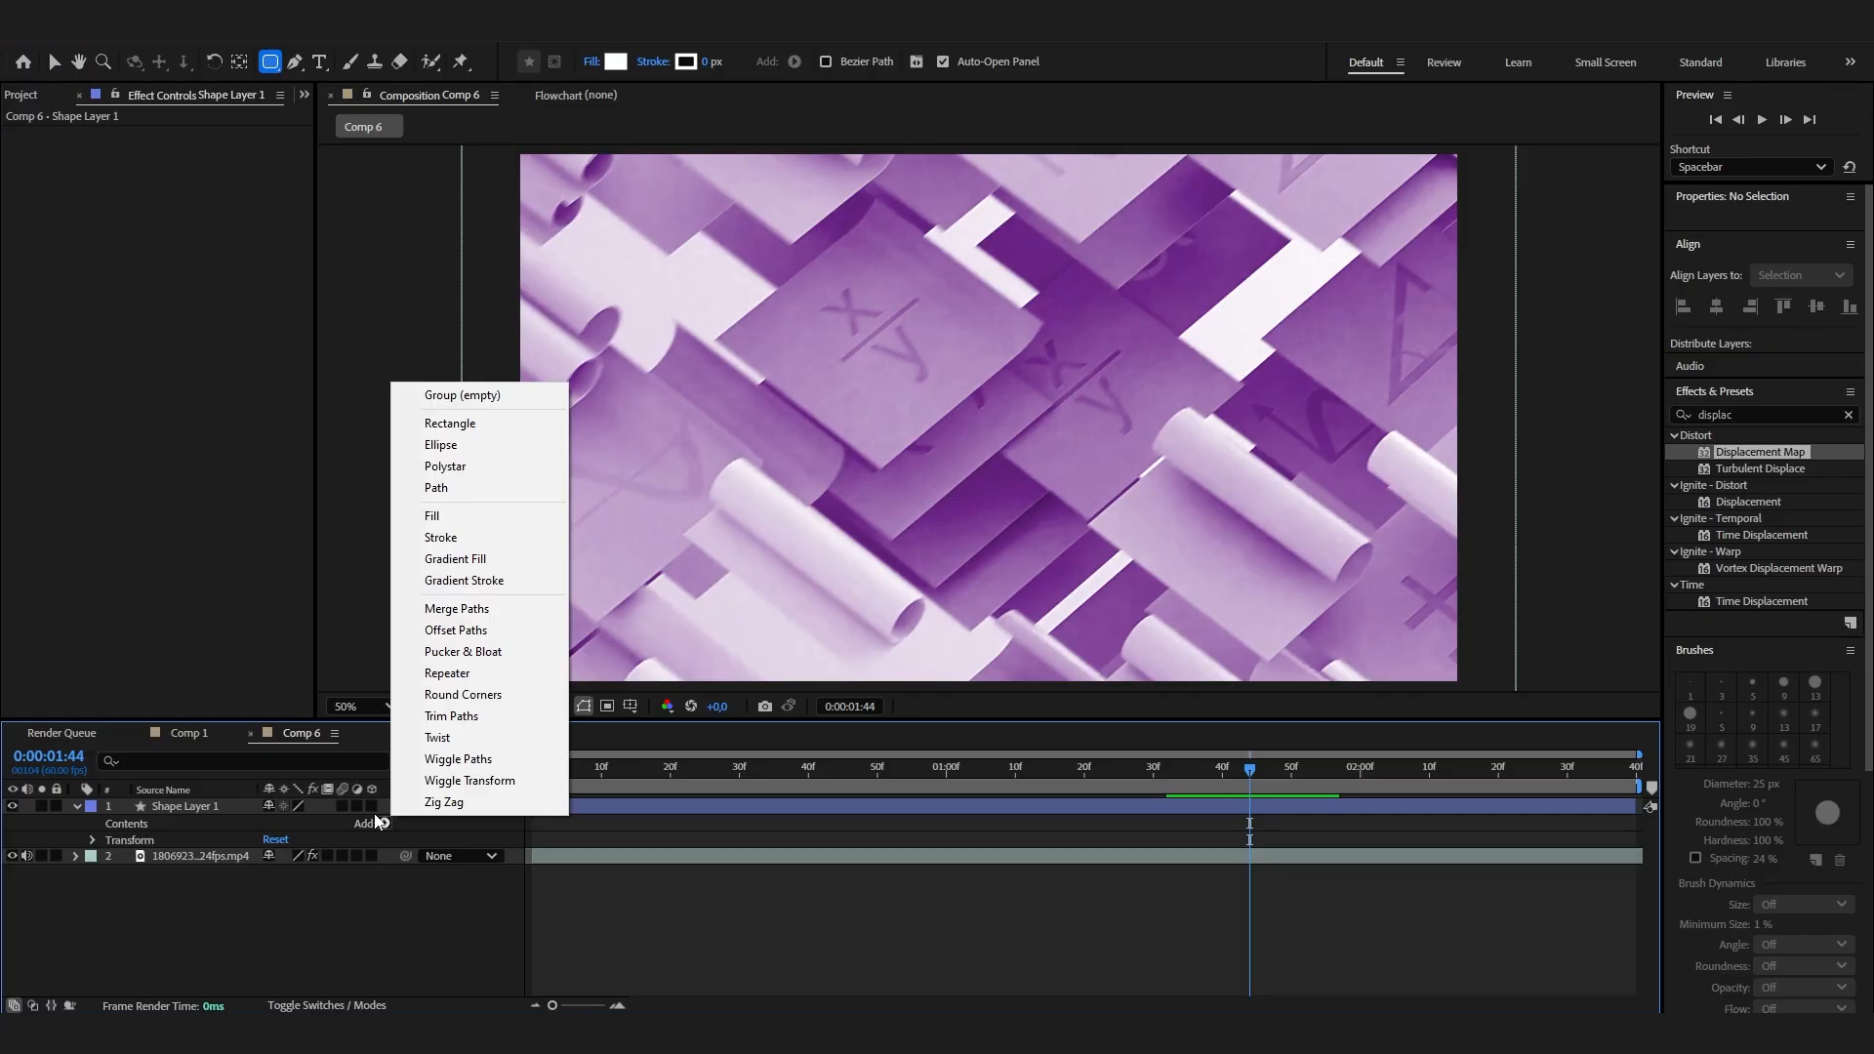
click(456, 424)
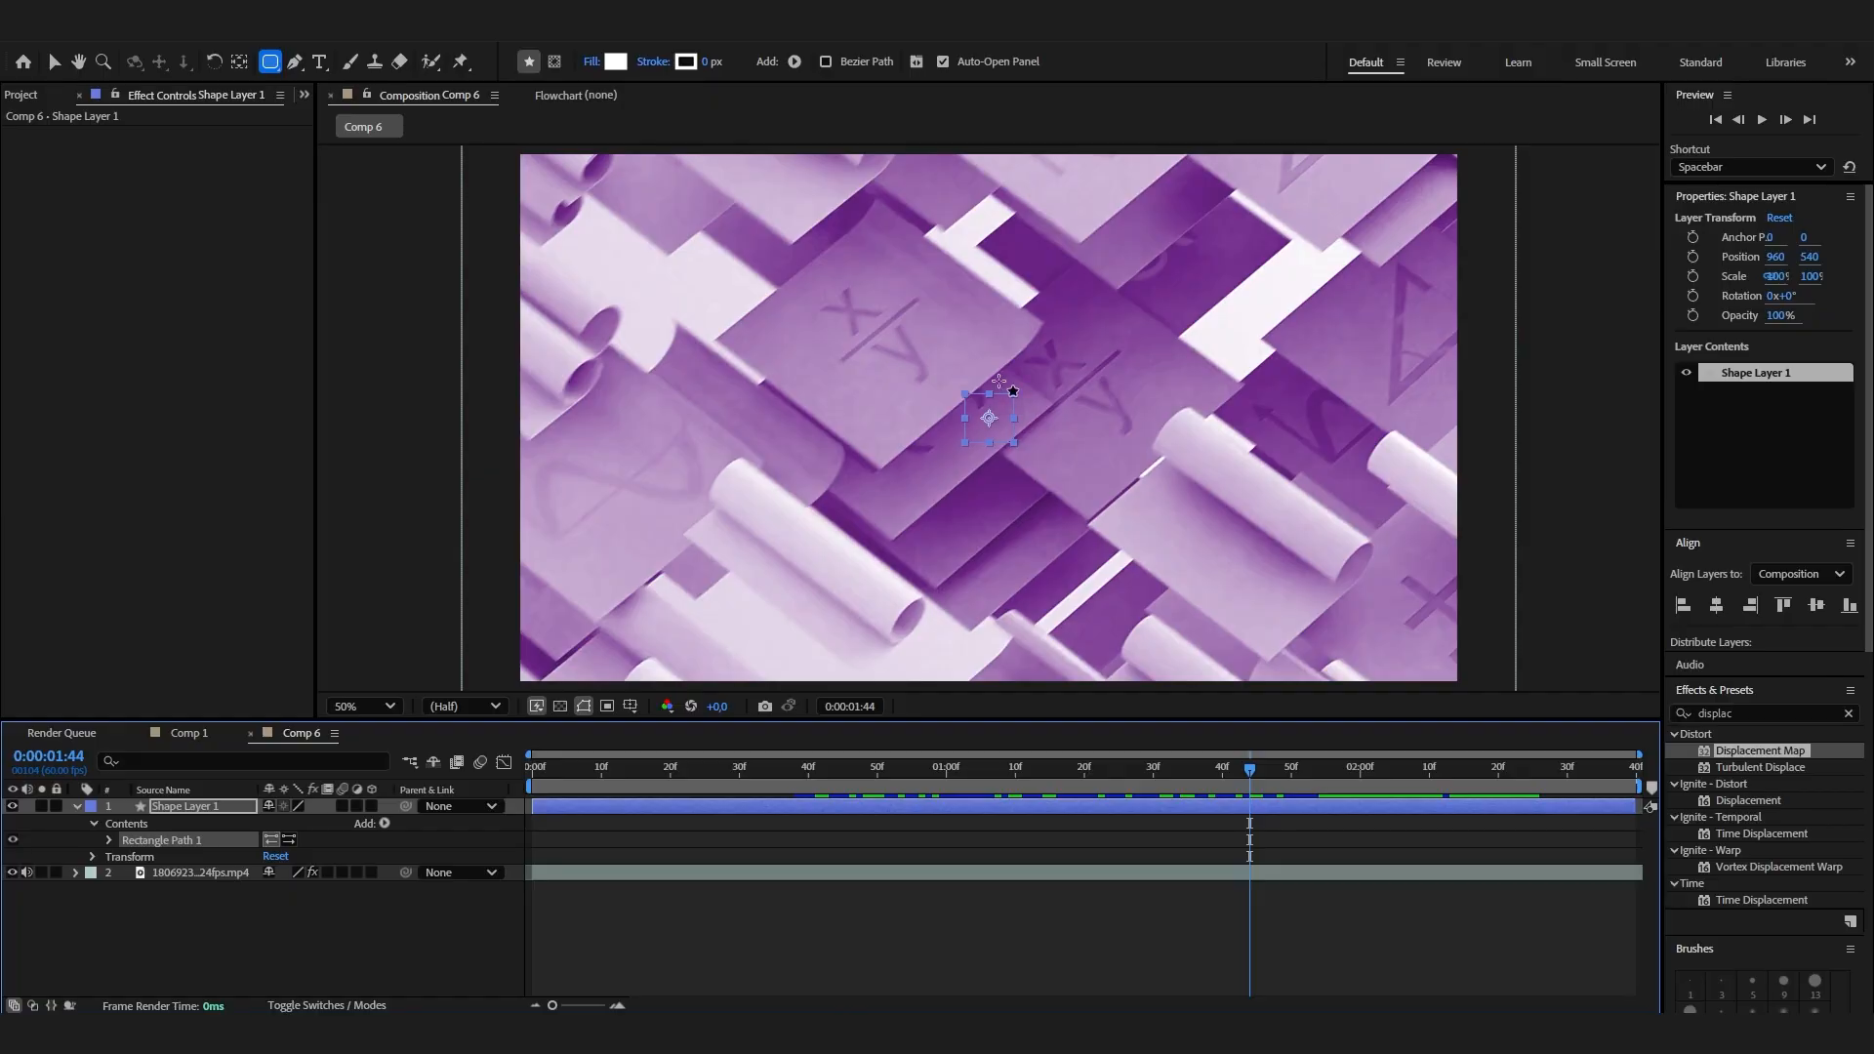
Unlink the rectangle path's size proportions, set its size to 580 by 223 and its roundness to 49.
click(110, 839)
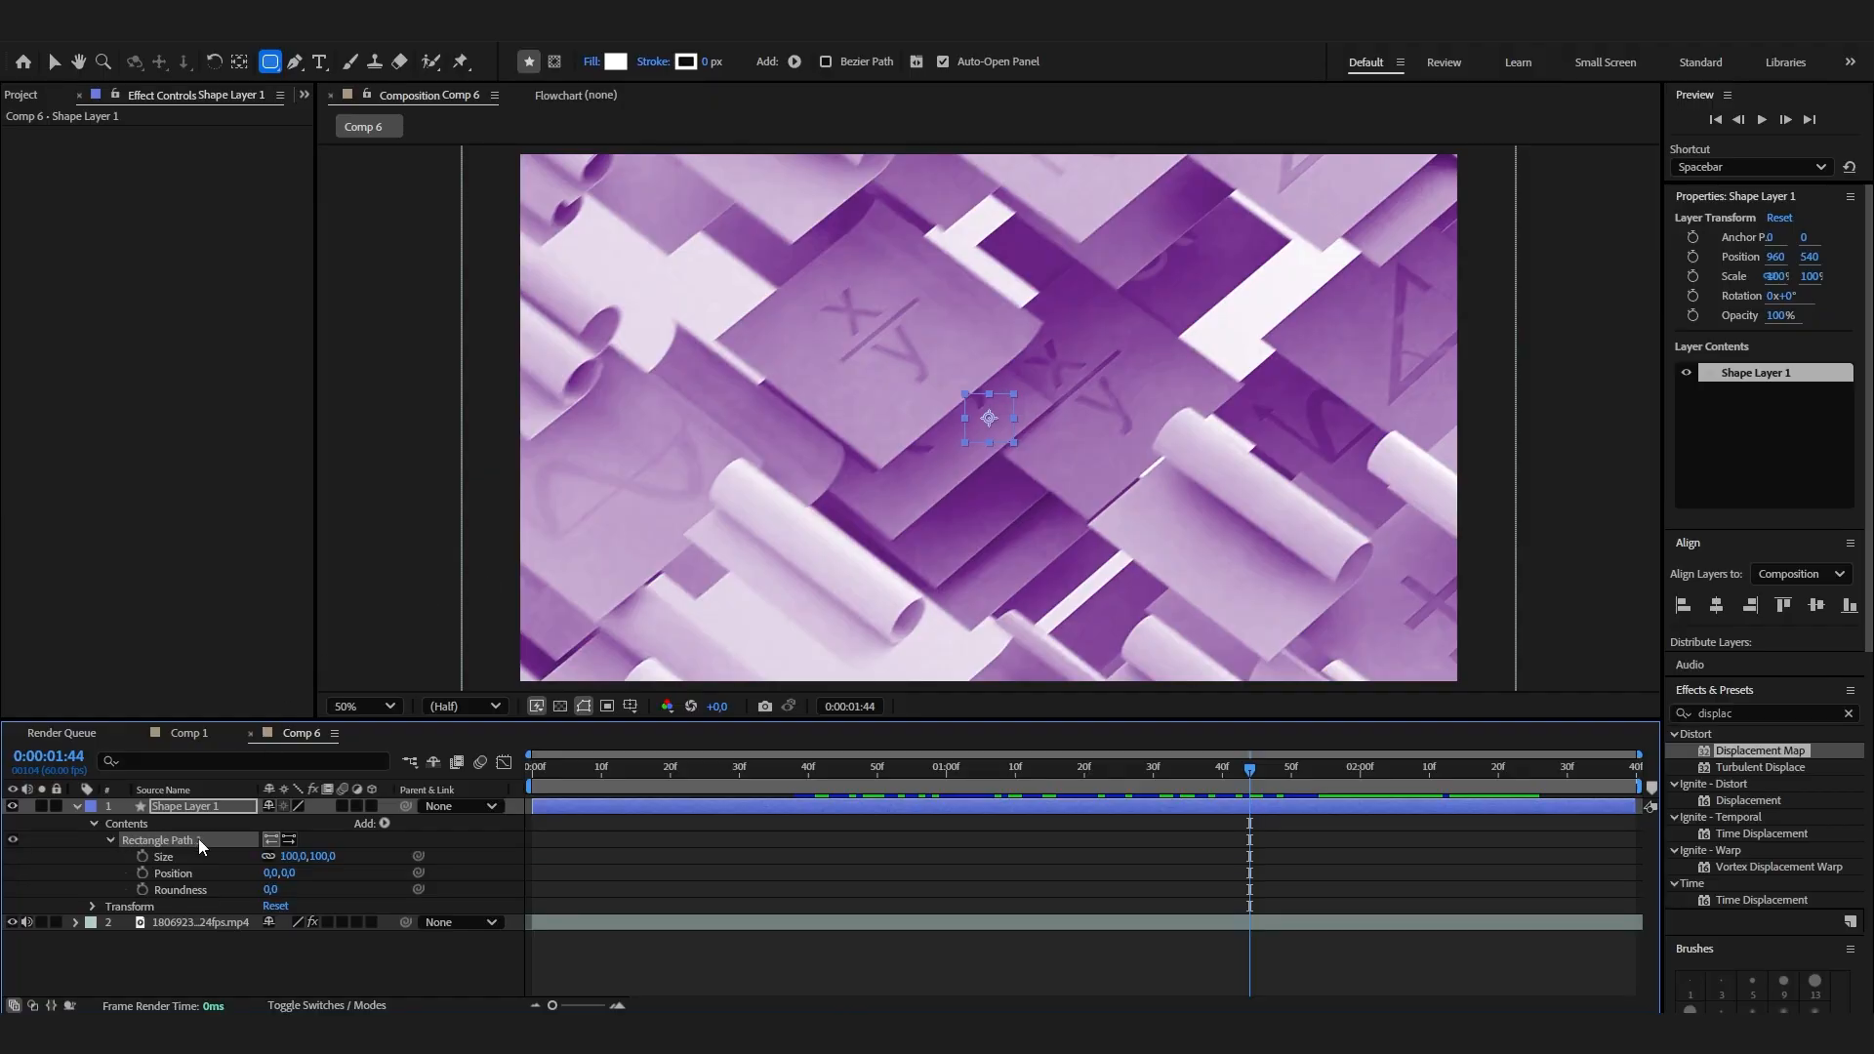
click(280, 956)
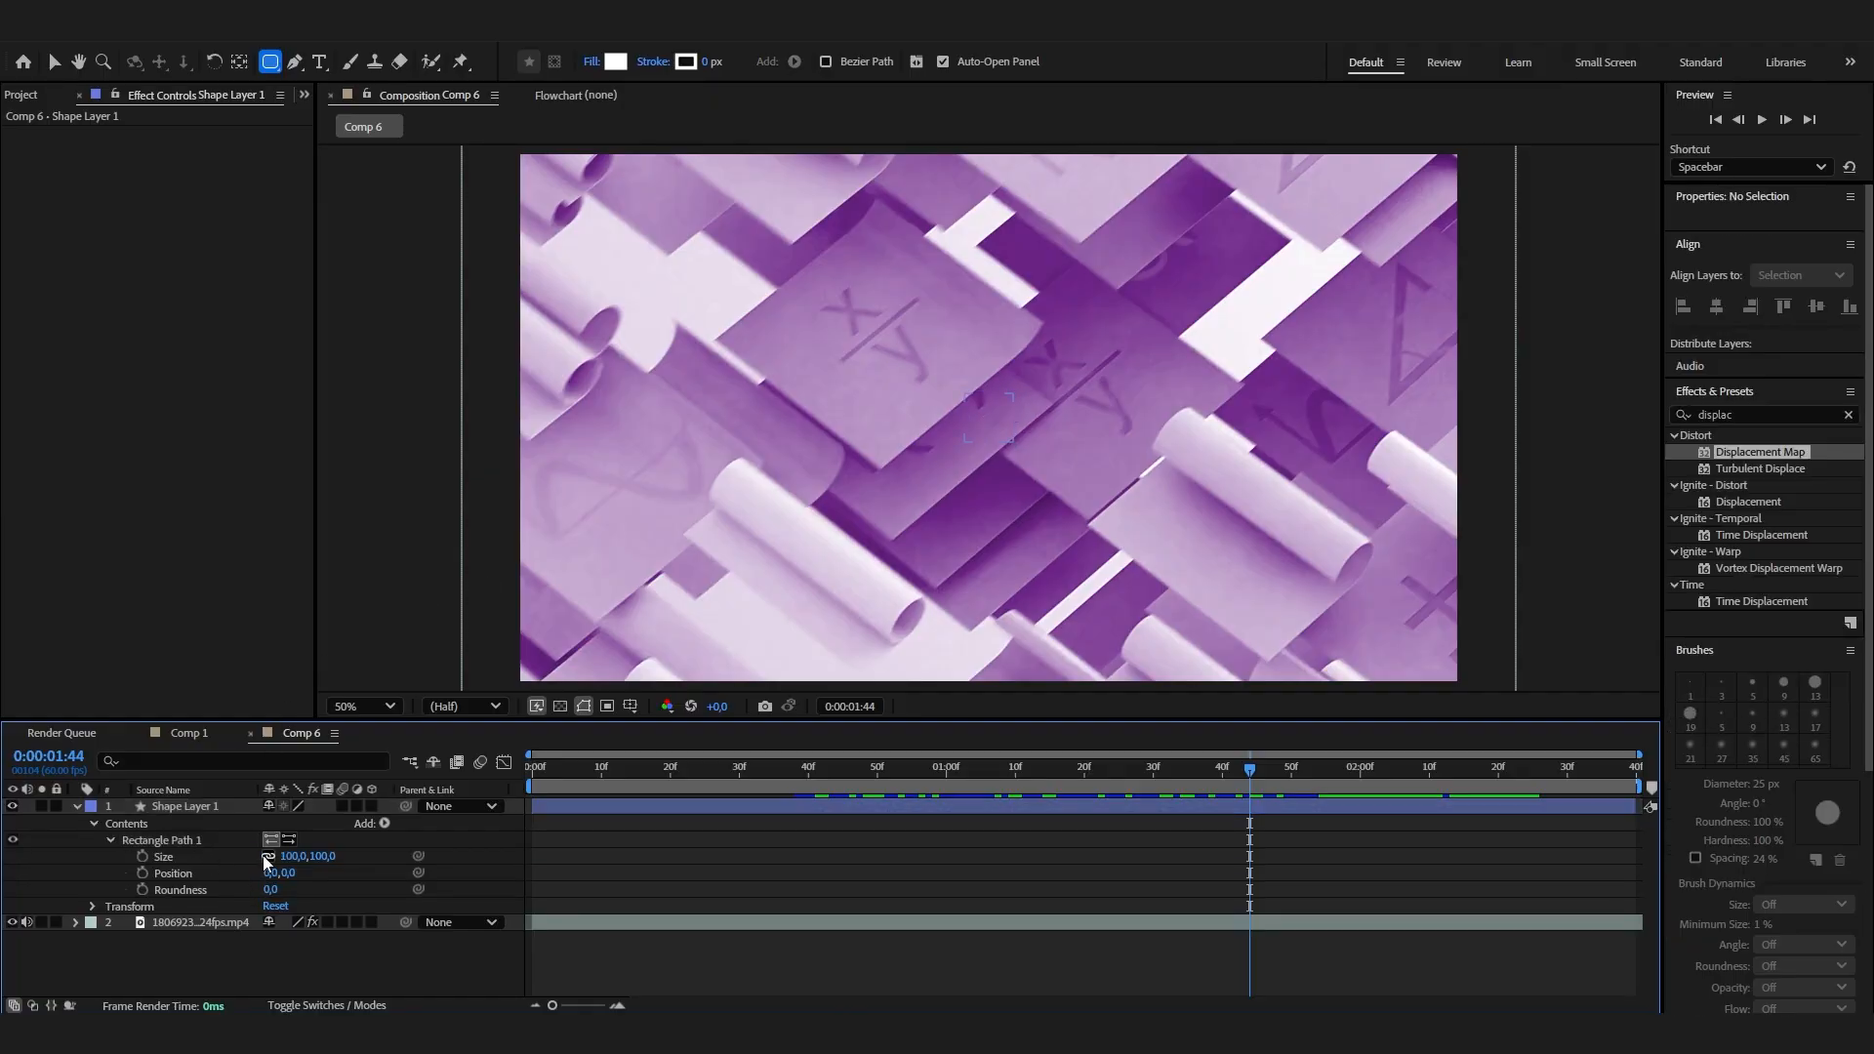
drag(289, 856, 670, 840)
click(715, 810)
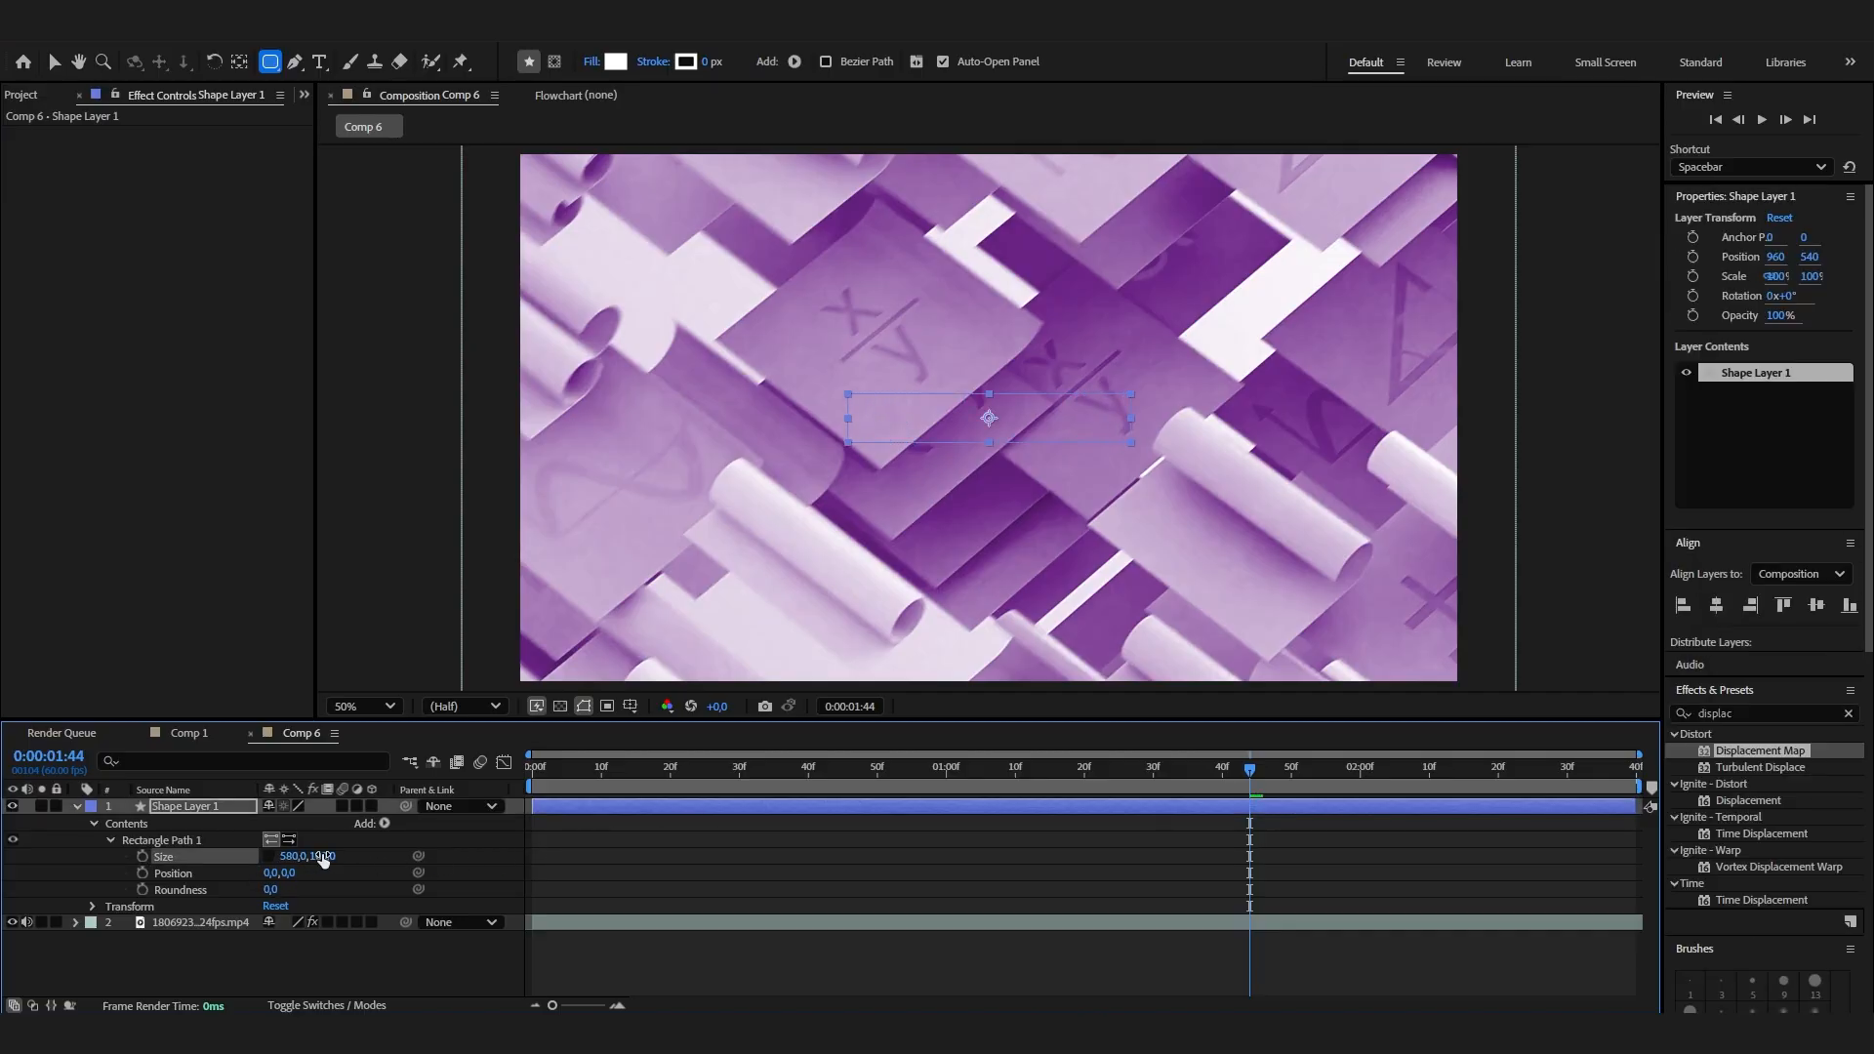
drag(323, 856, 429, 859)
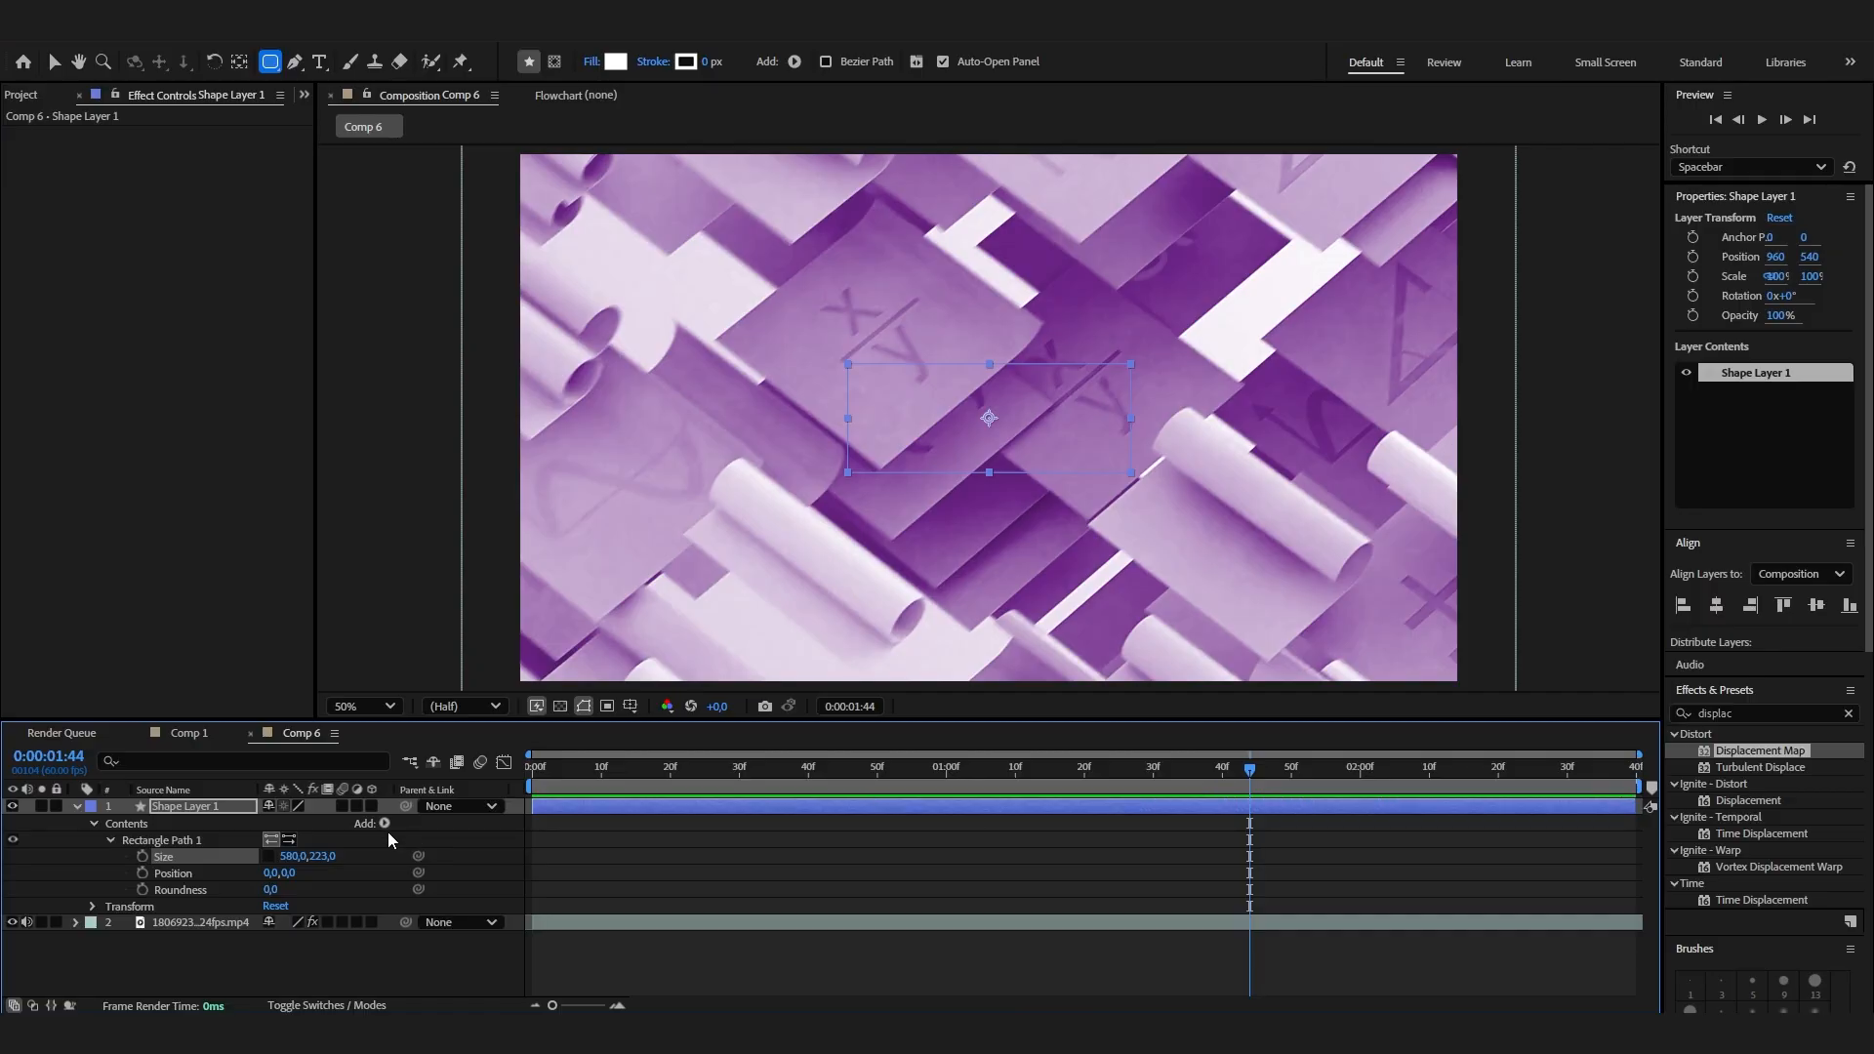
drag(273, 890, 323, 889)
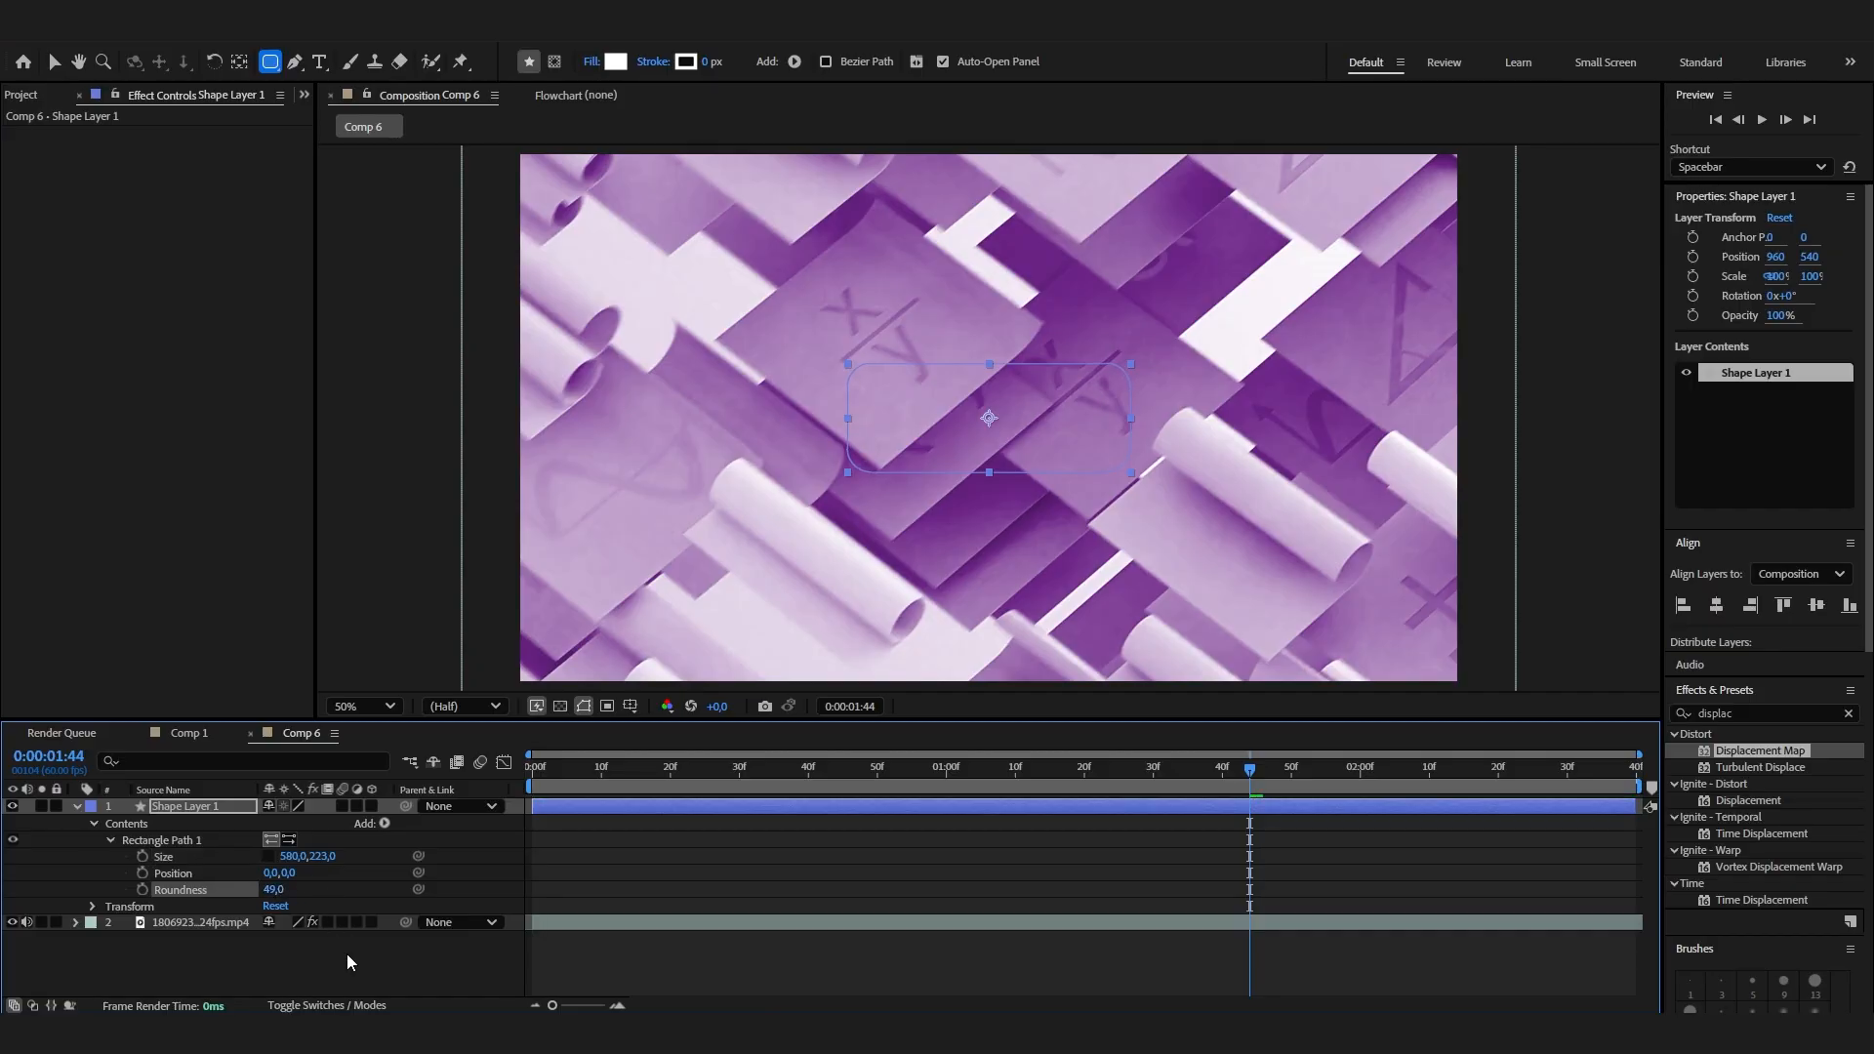
click(351, 956)
Collapse Shape Layer 1 and duplicate it.
click(219, 796)
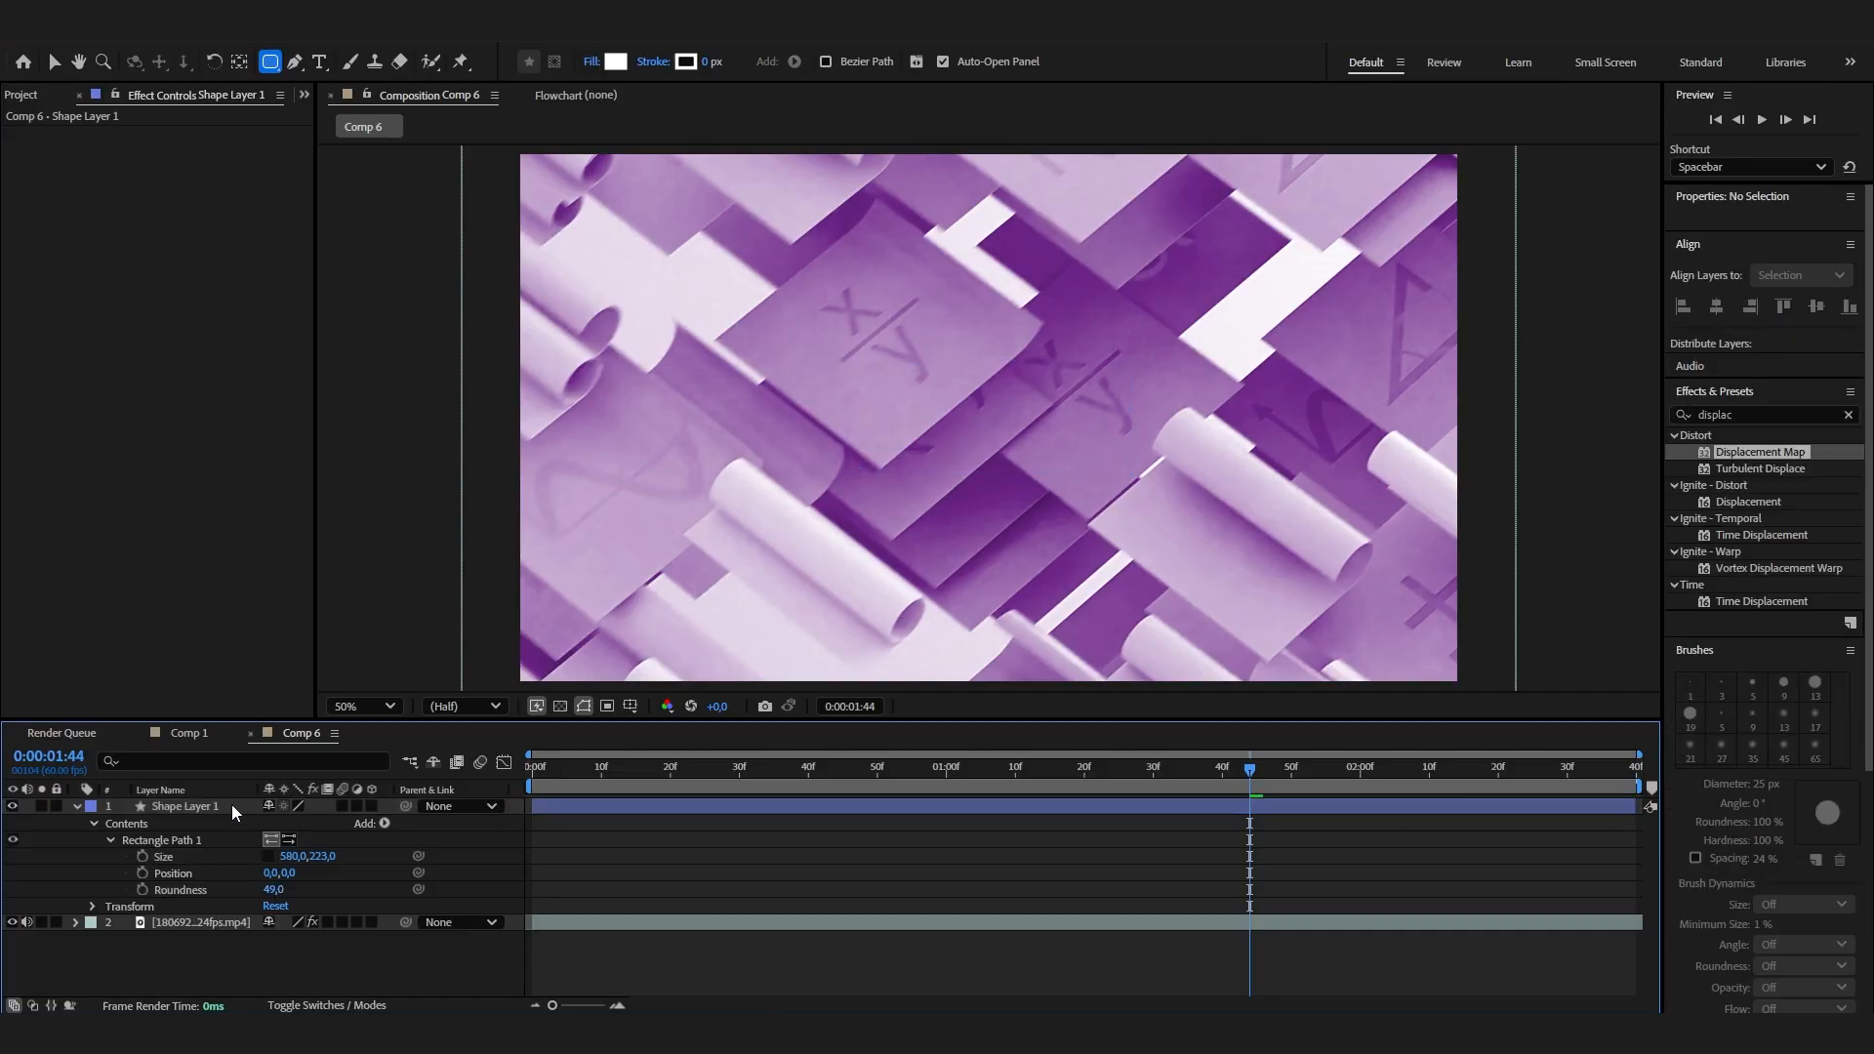
click(231, 805)
click(76, 807)
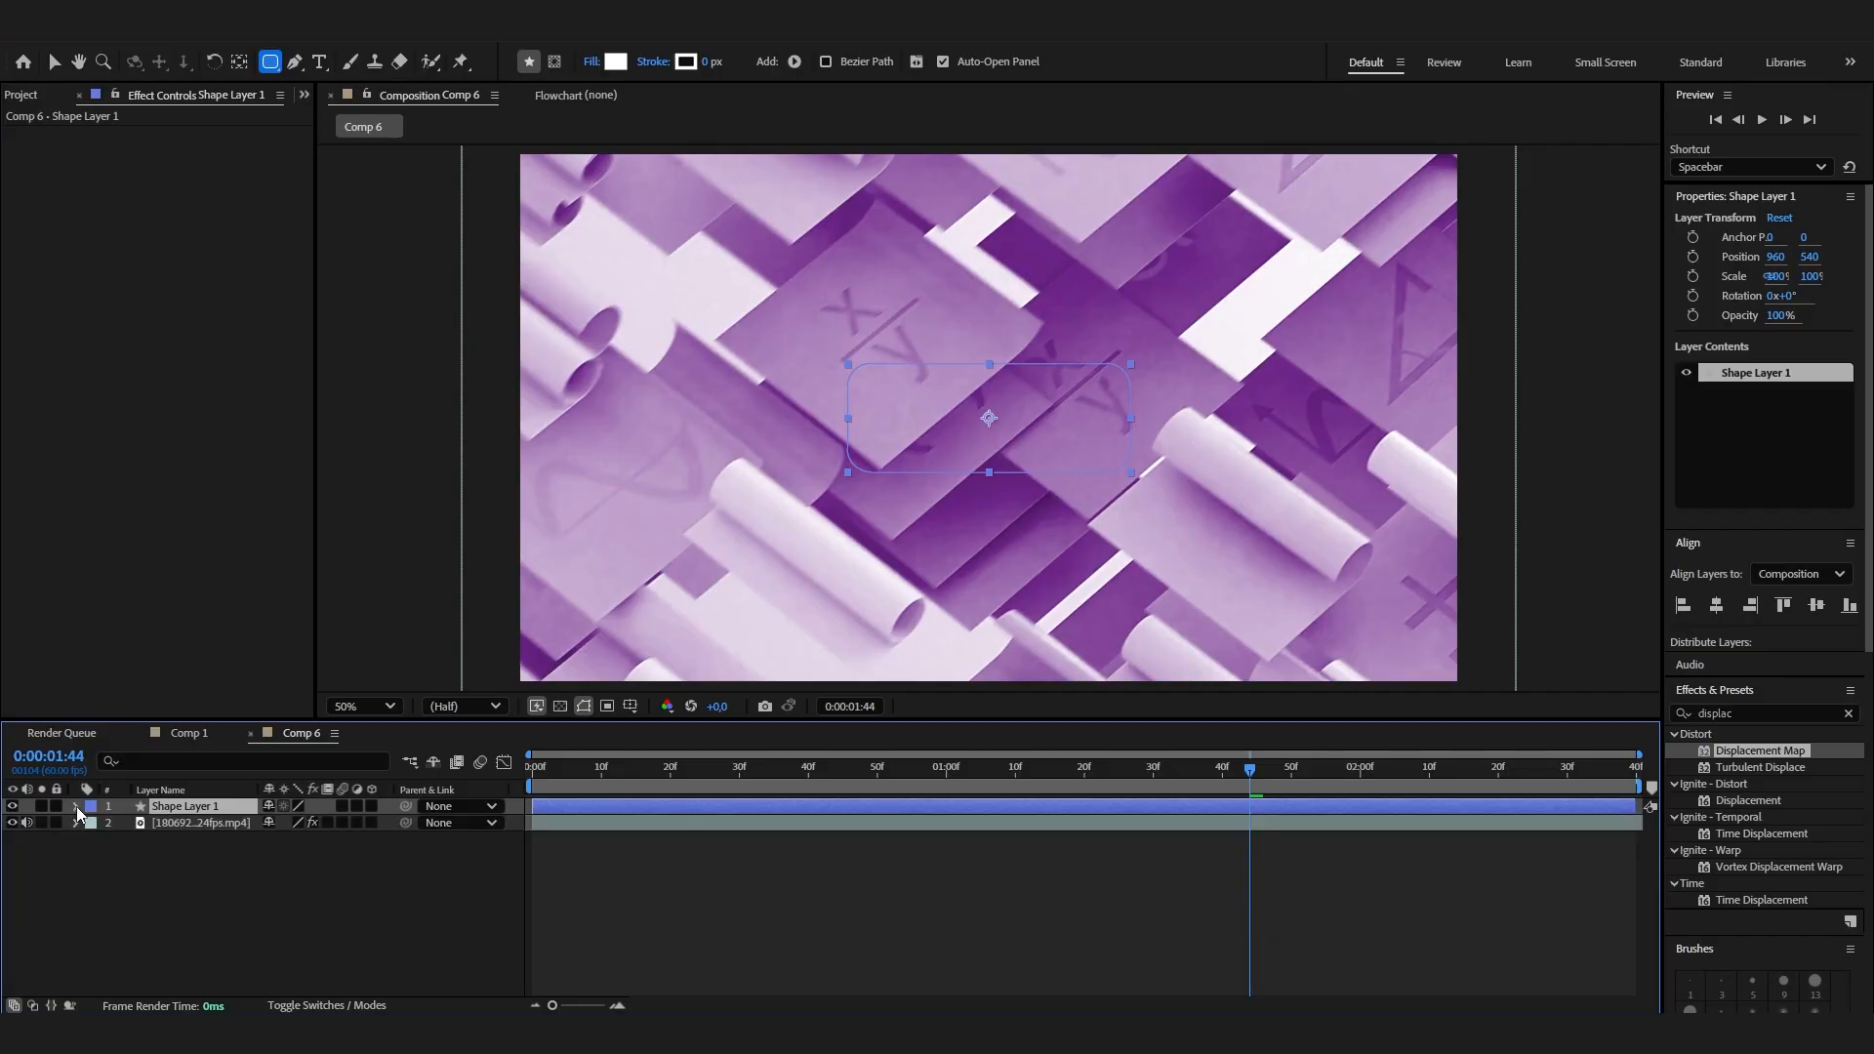
click(254, 875)
click(215, 807)
key(ctrl+d)
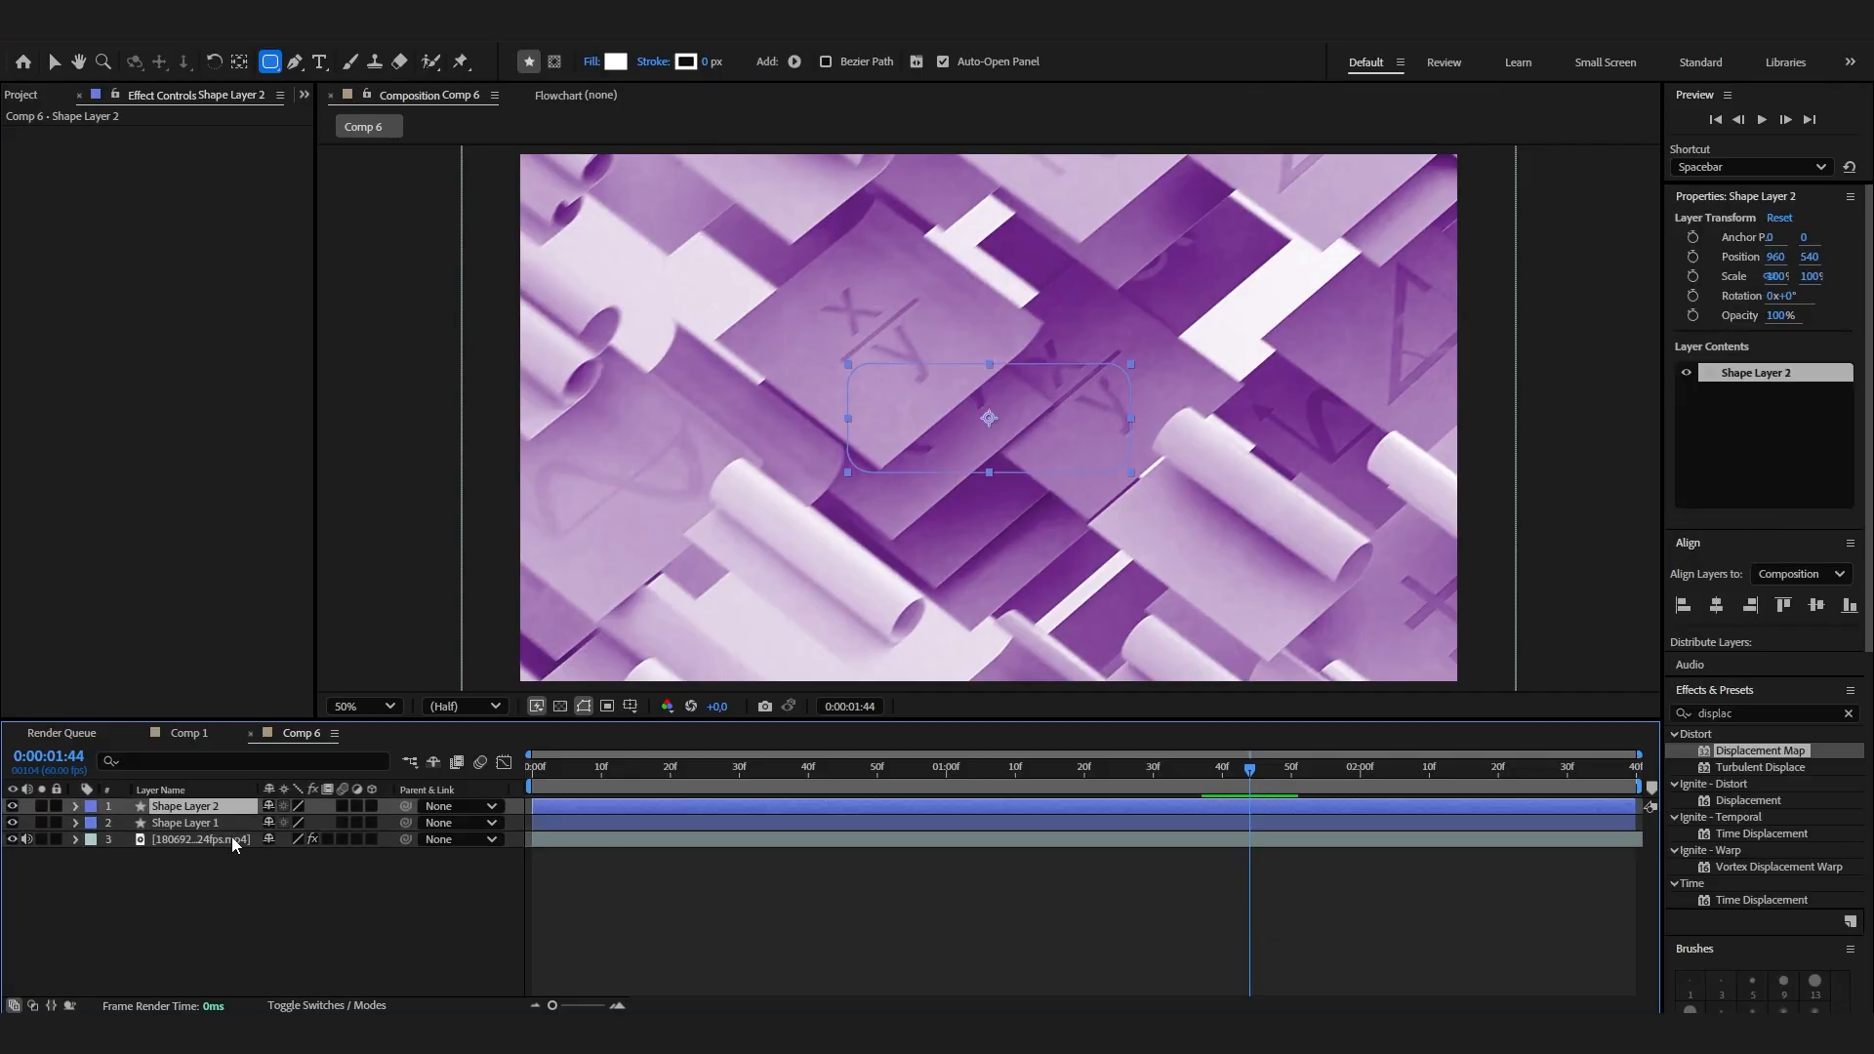
Add a fill to the duplicated Shape Layer 2 and turn it into an adjustment layer.
click(75, 806)
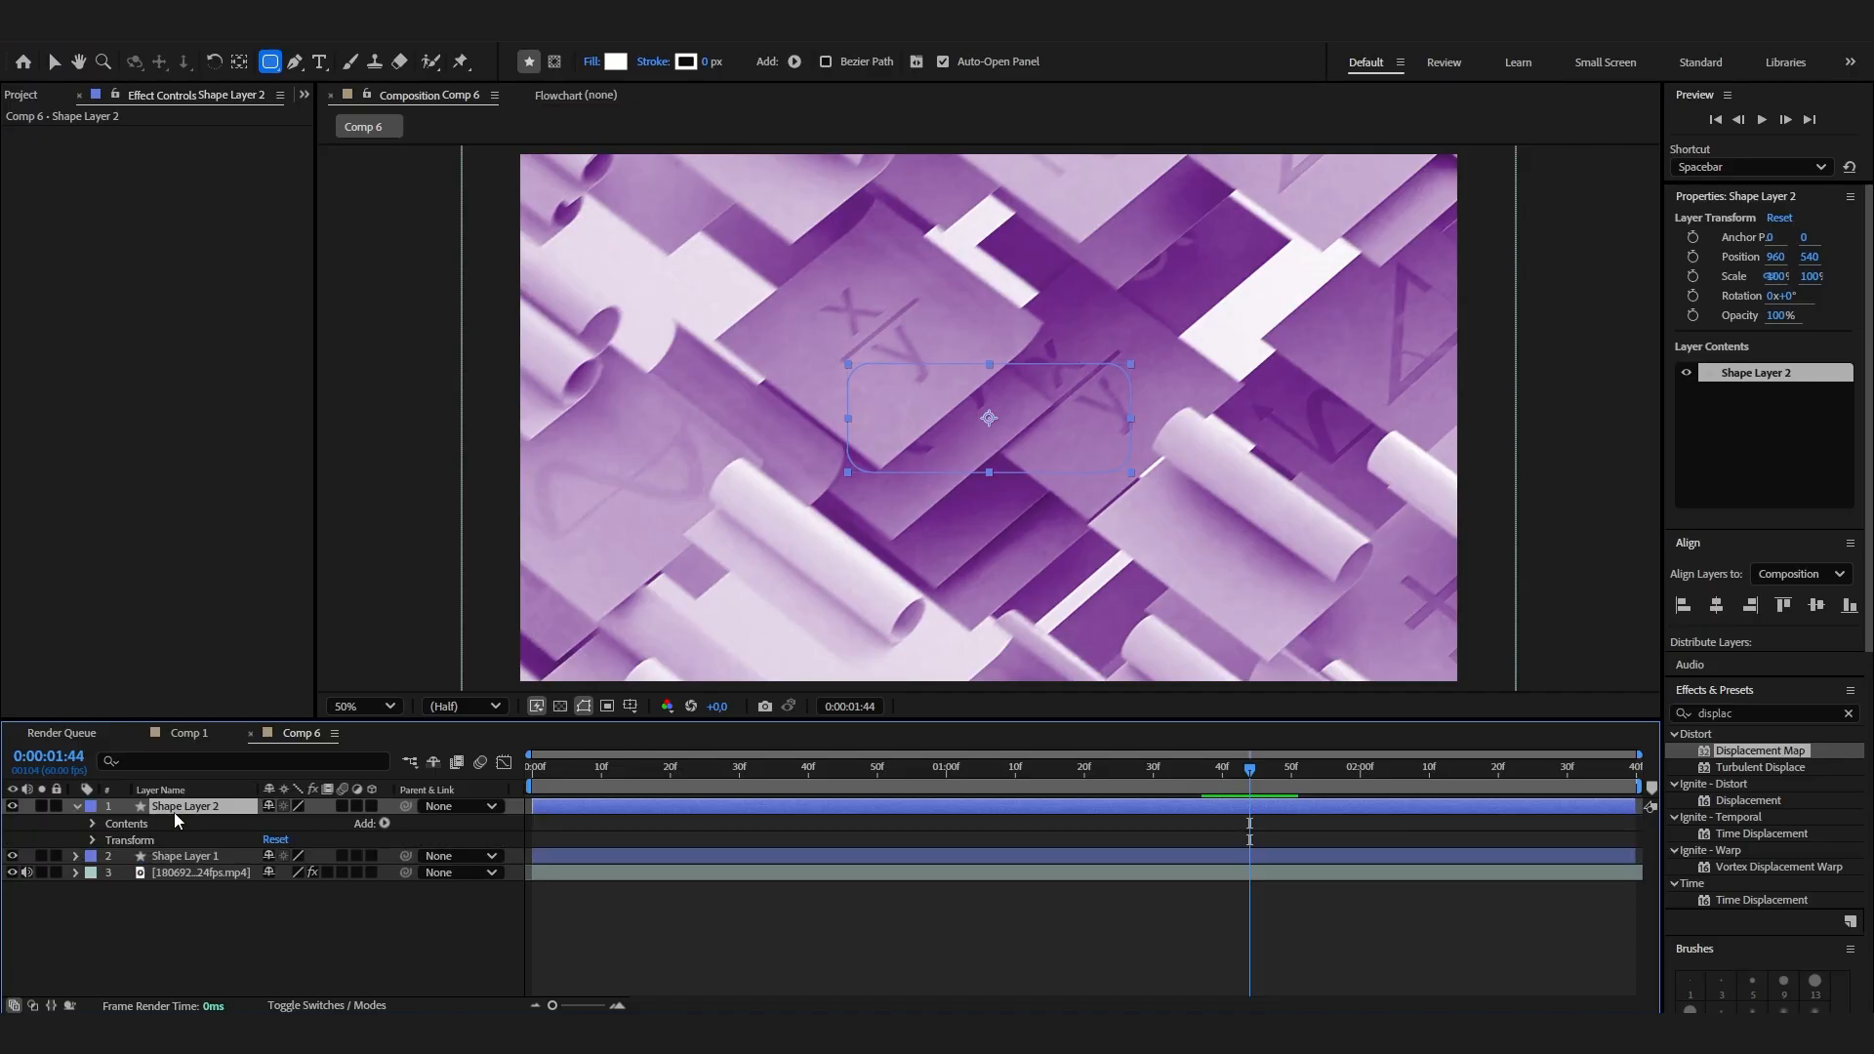
click(385, 823)
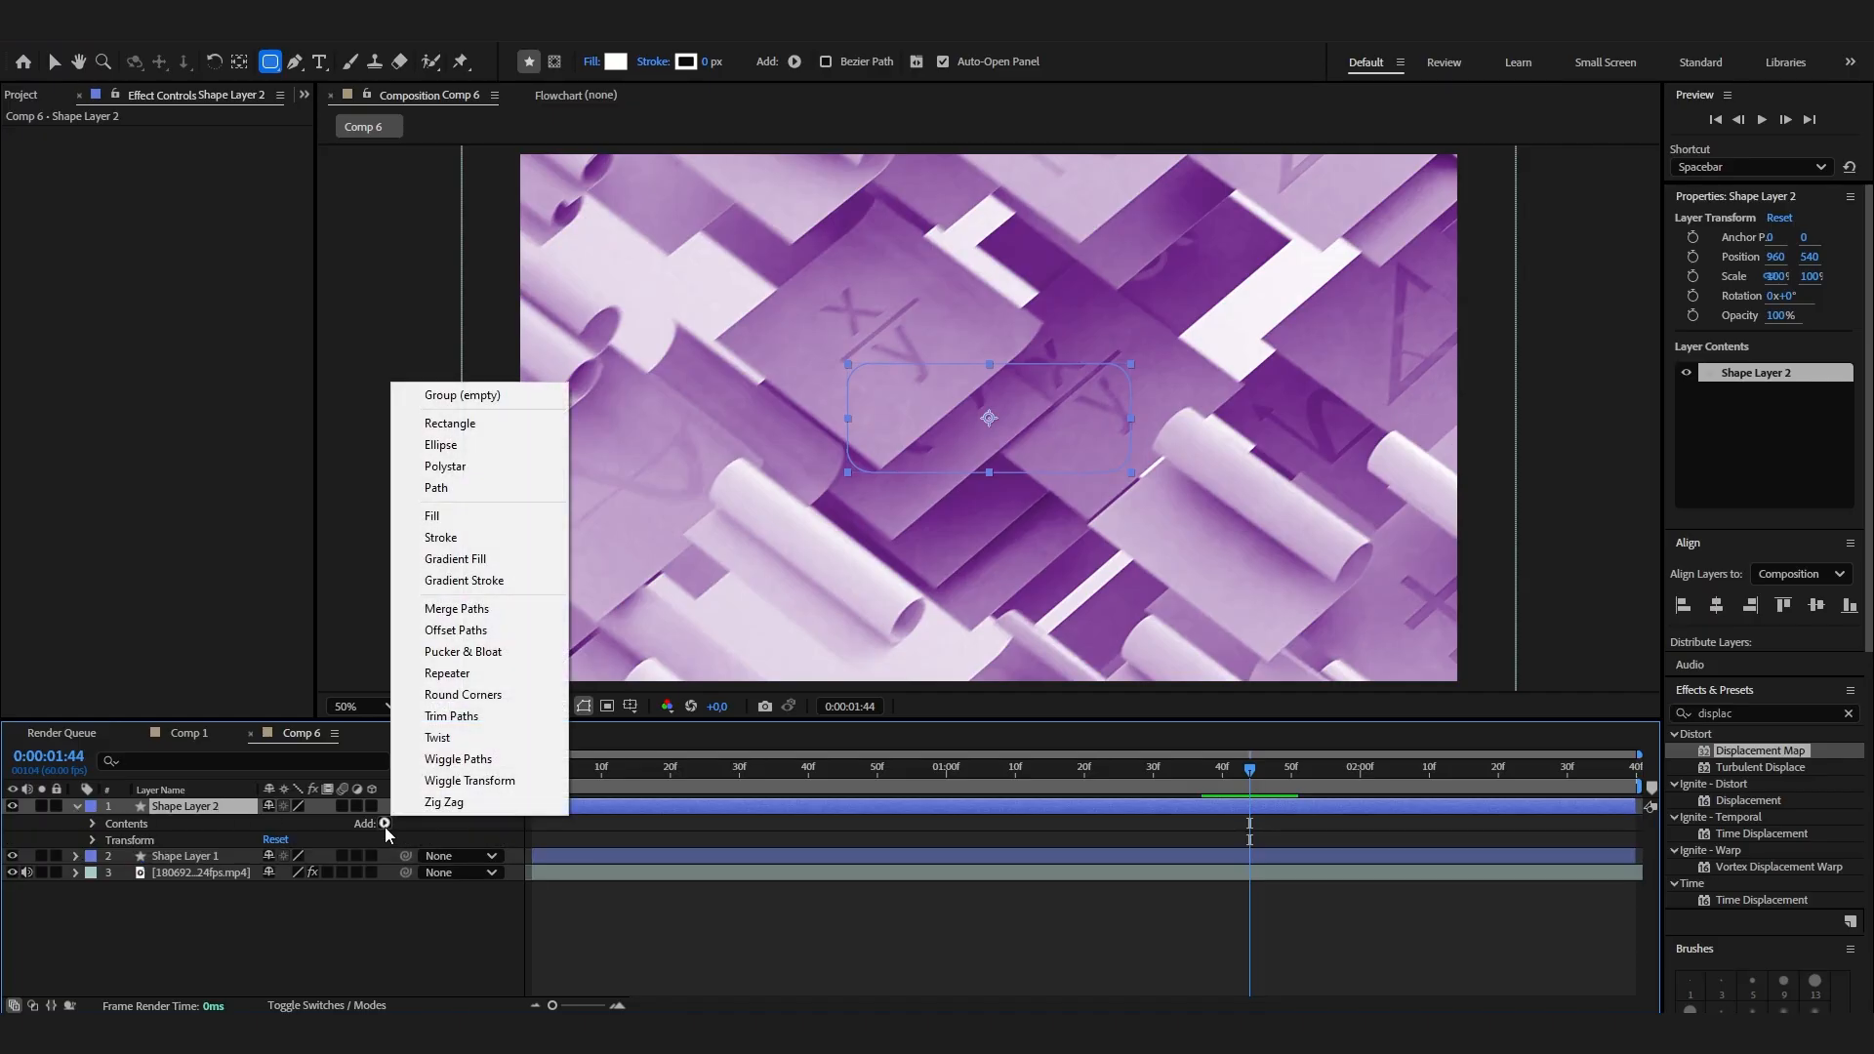
click(506, 512)
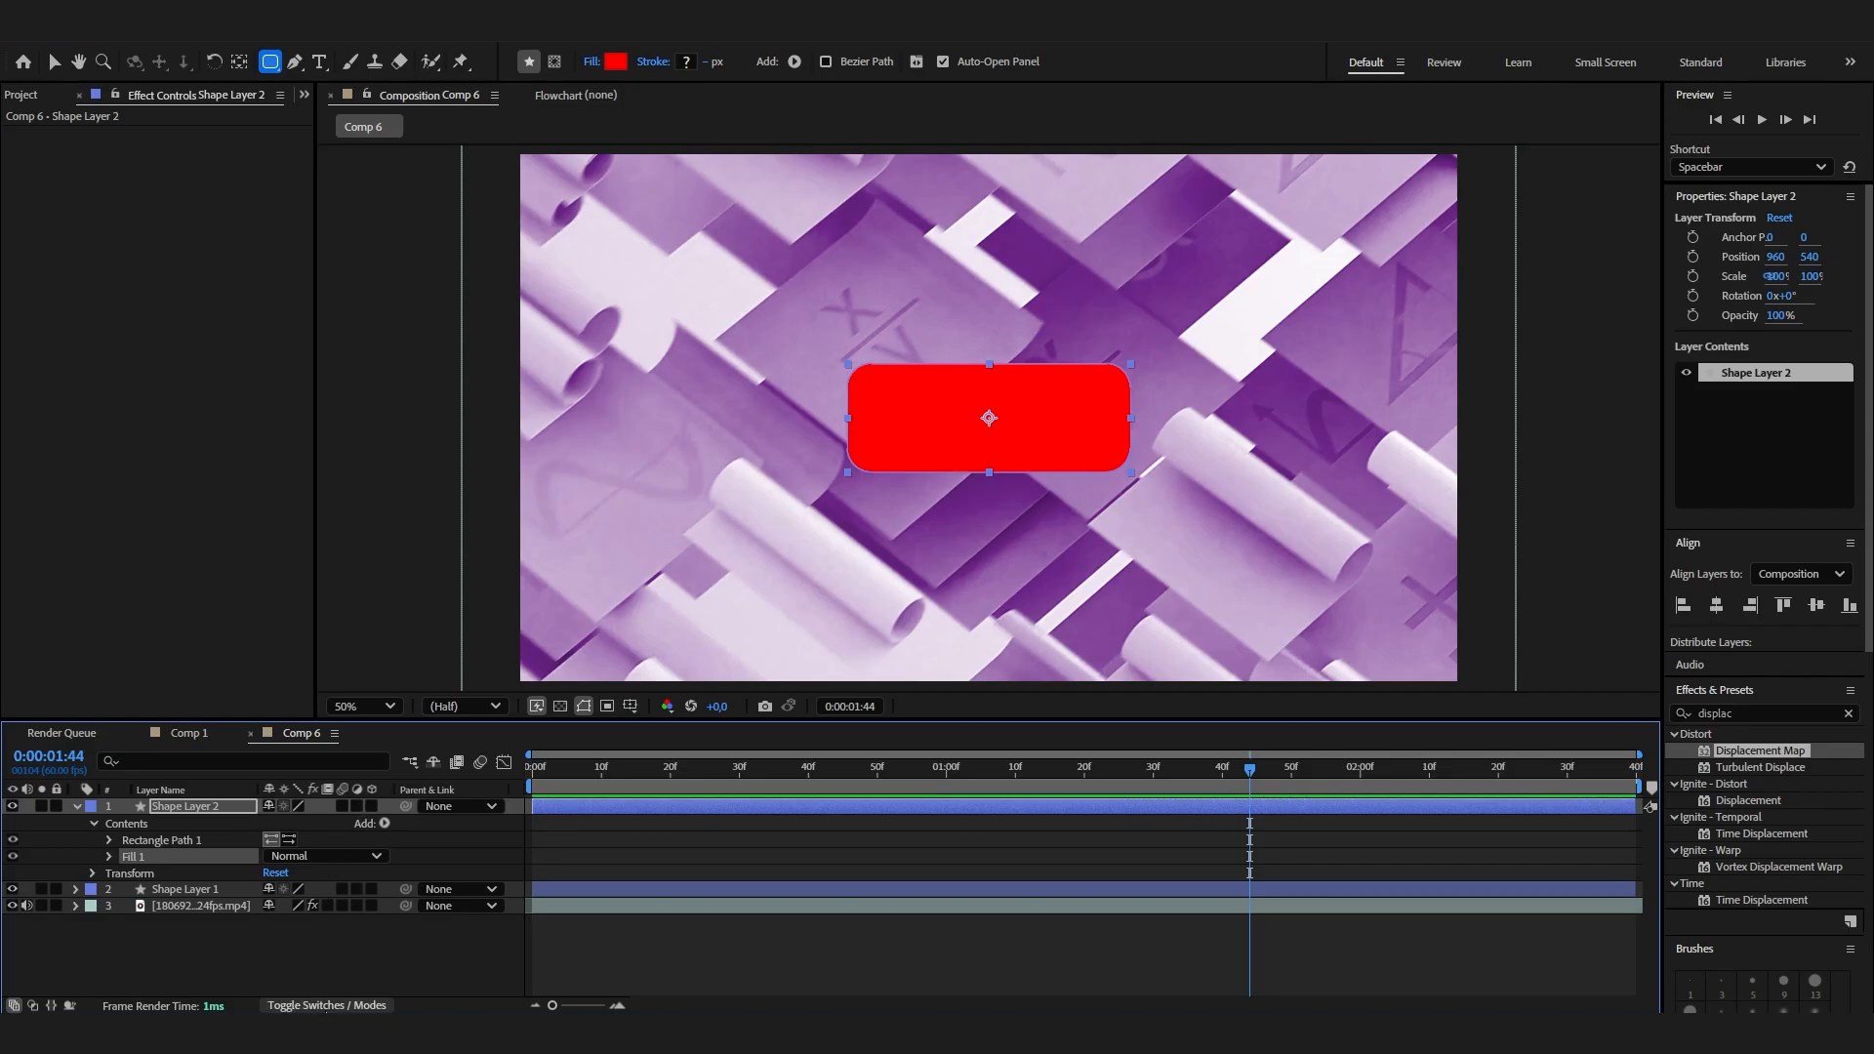
click(327, 1005)
click(327, 1006)
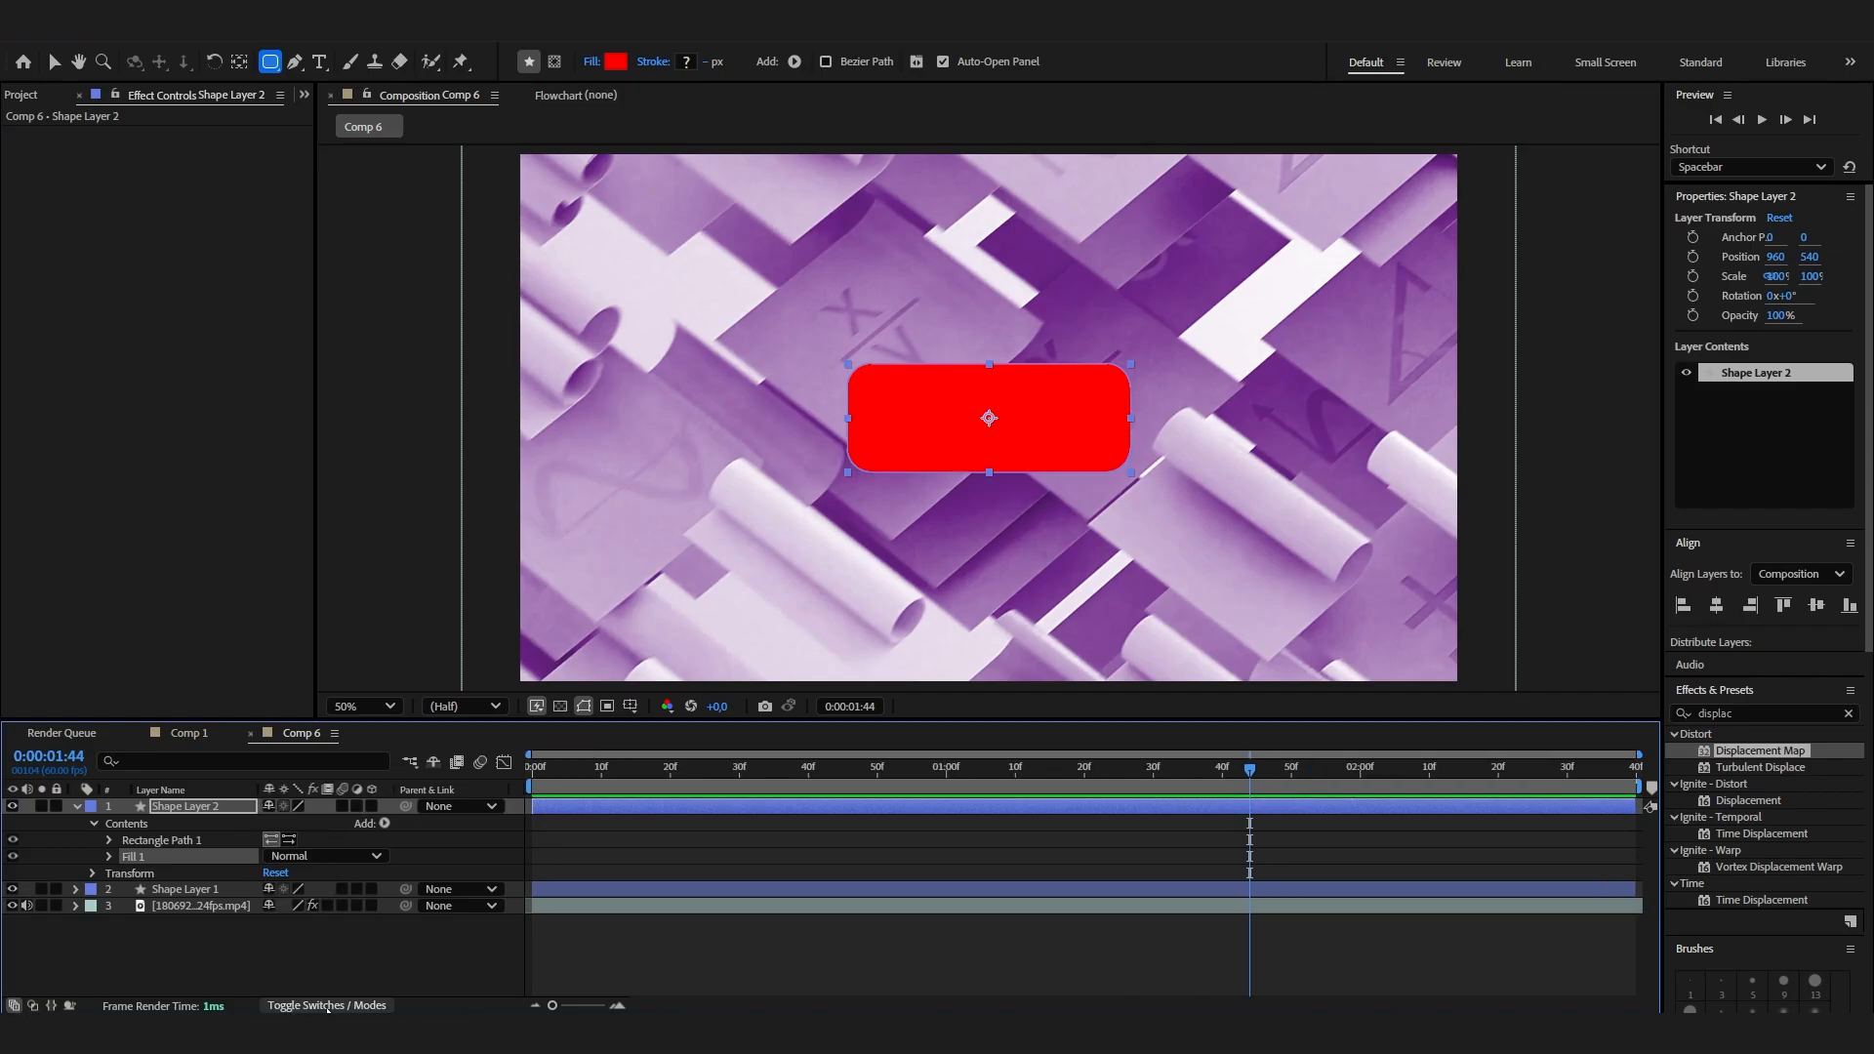
click(356, 806)
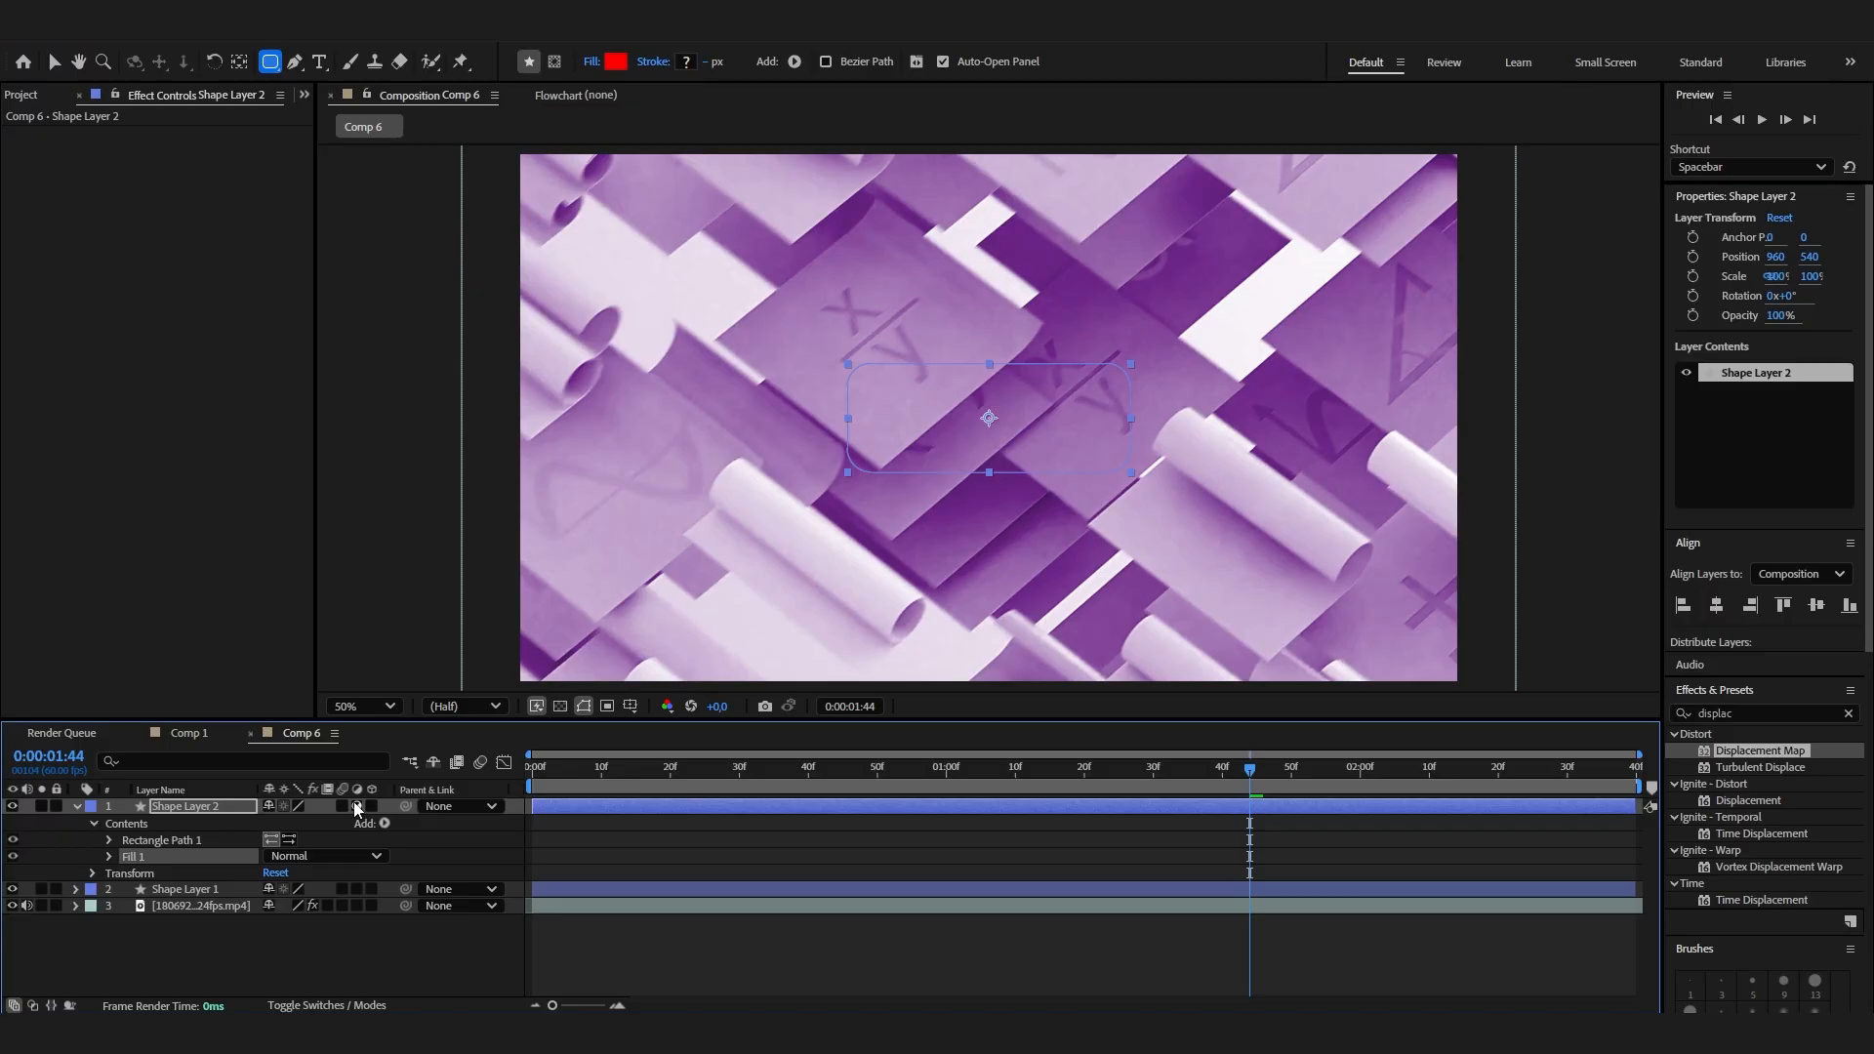
Search the effects for "fast b" and apply Fast Box Blur to Shape Layer 2.
click(220, 808)
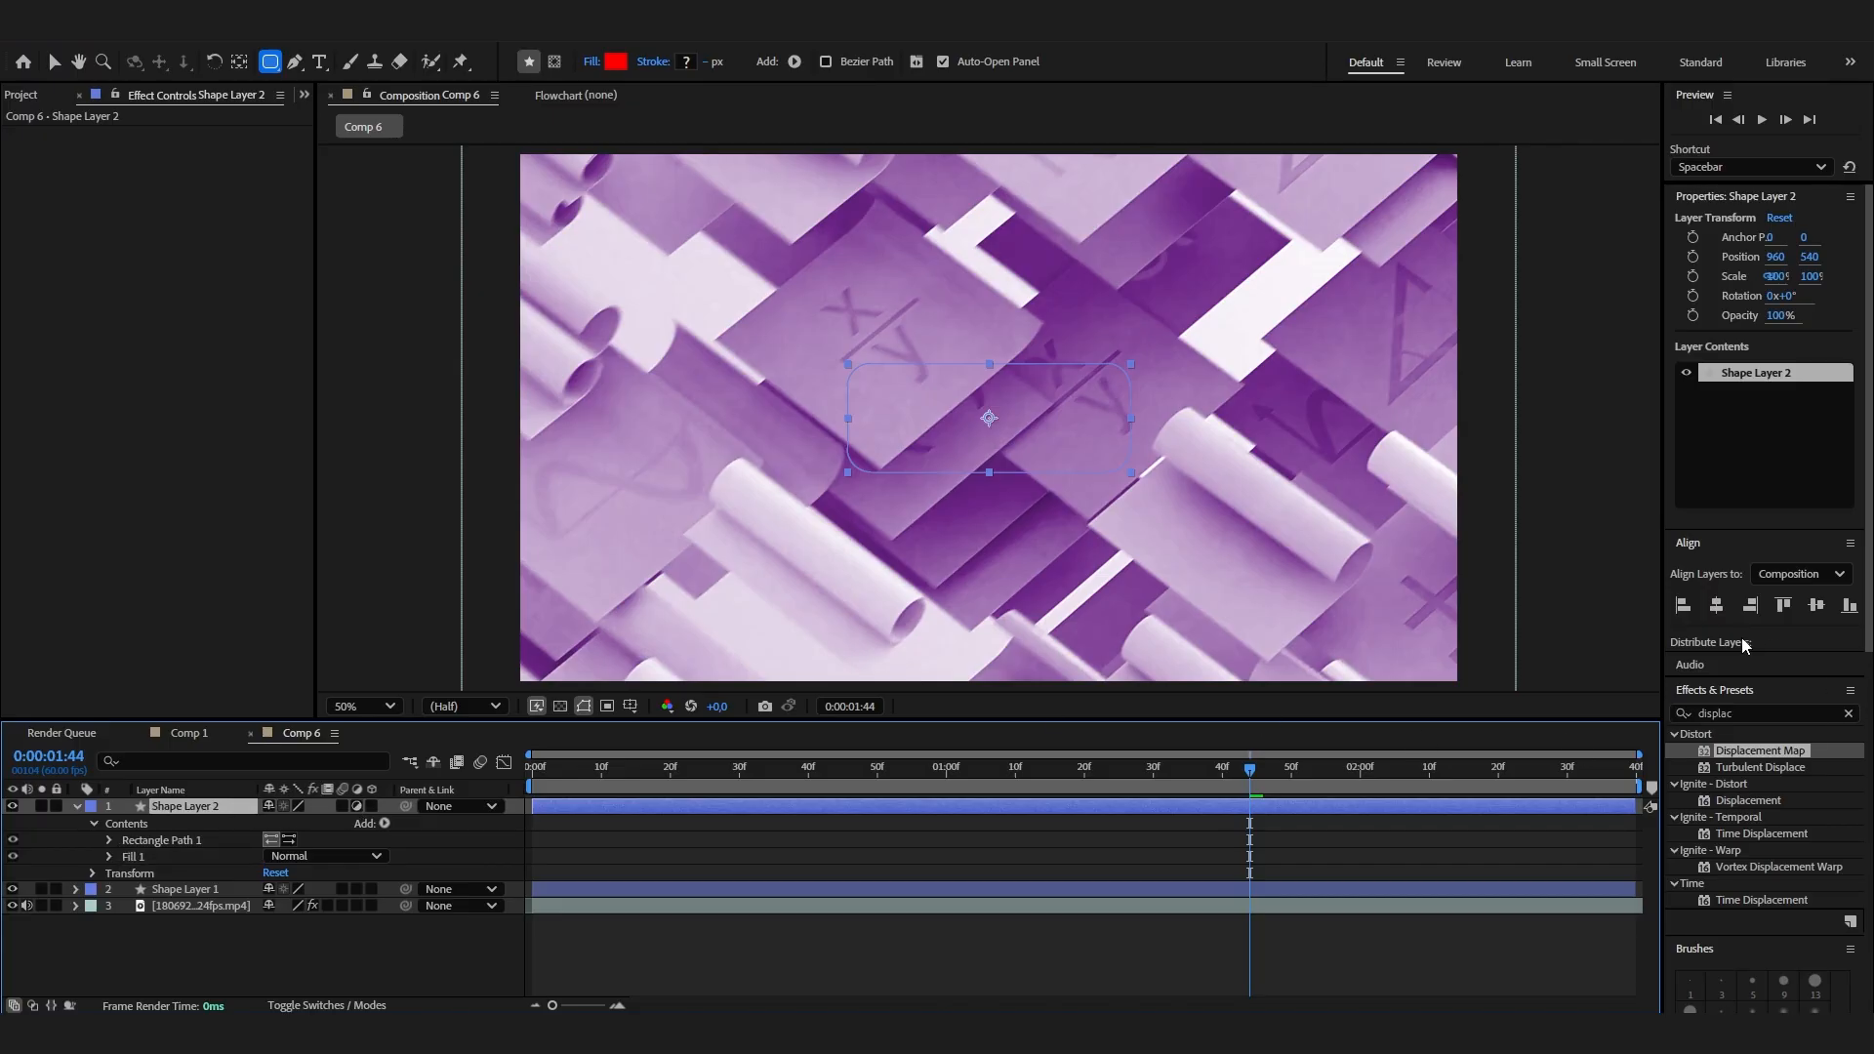
double_click(1738, 713)
text(fast b)
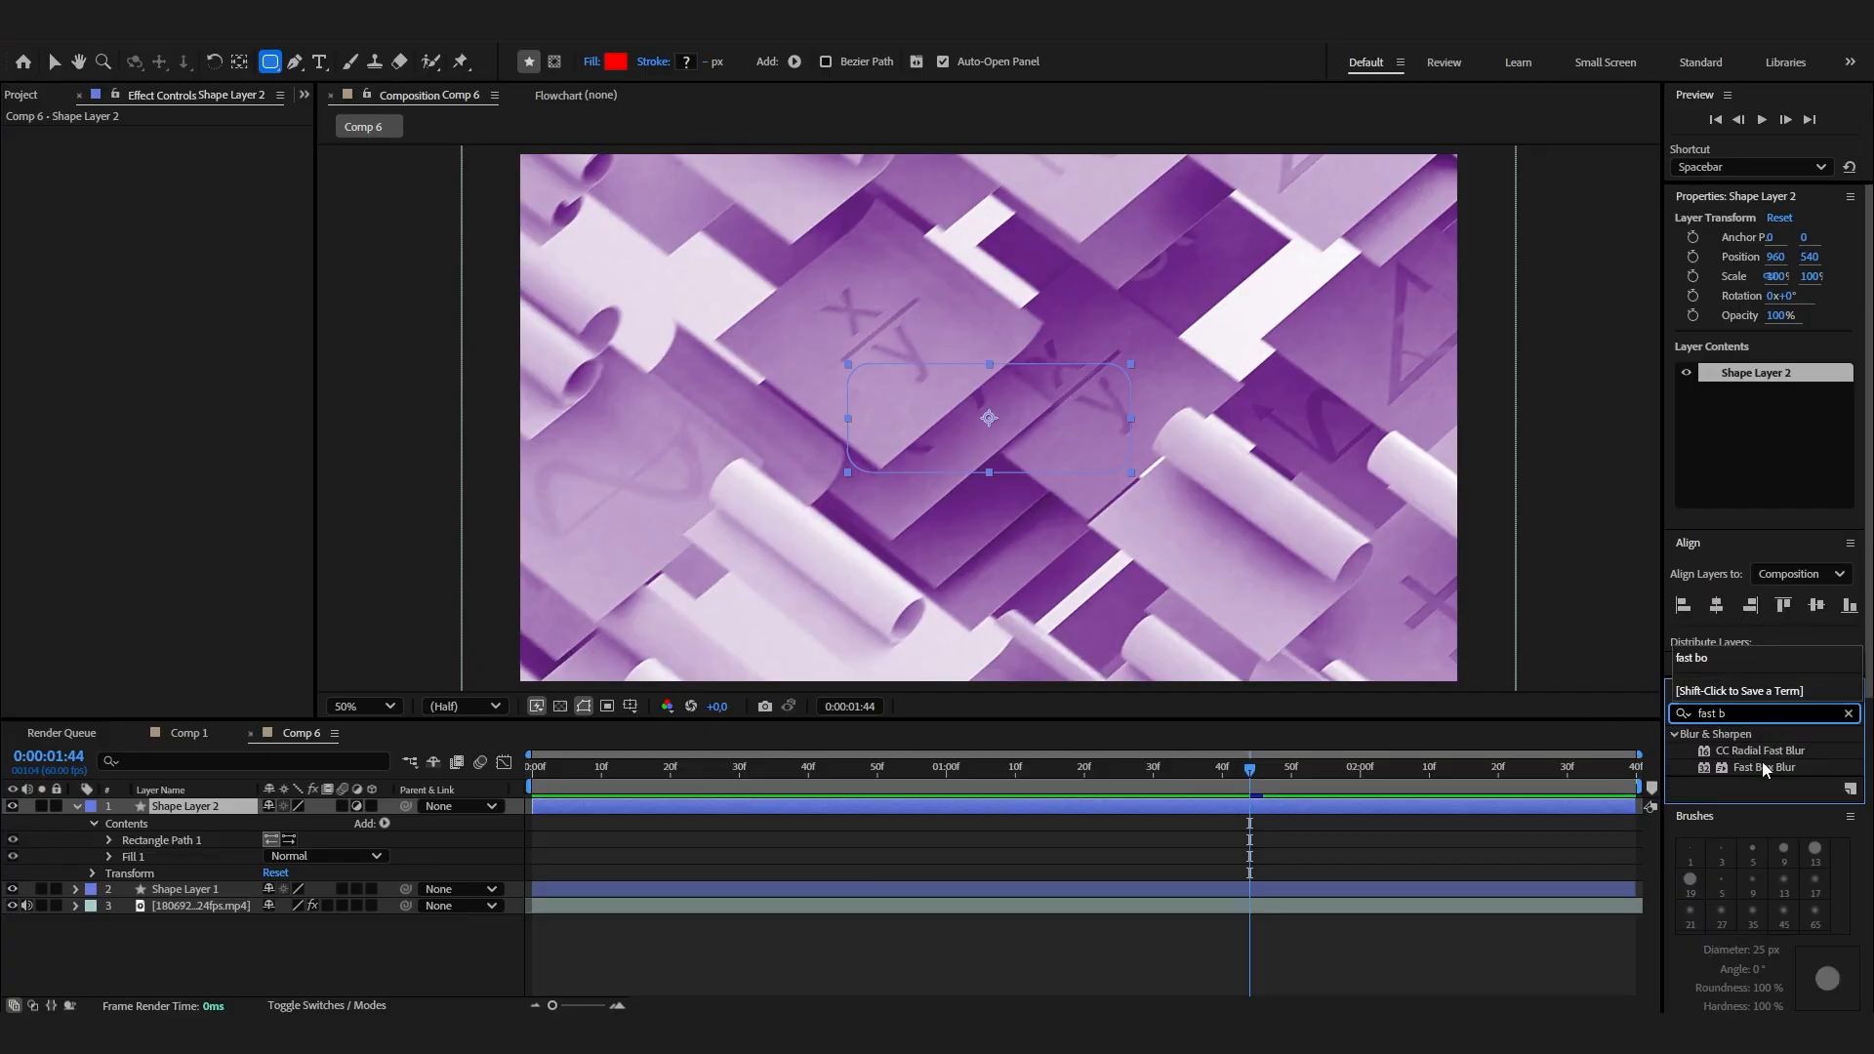
drag(1763, 768, 273, 809)
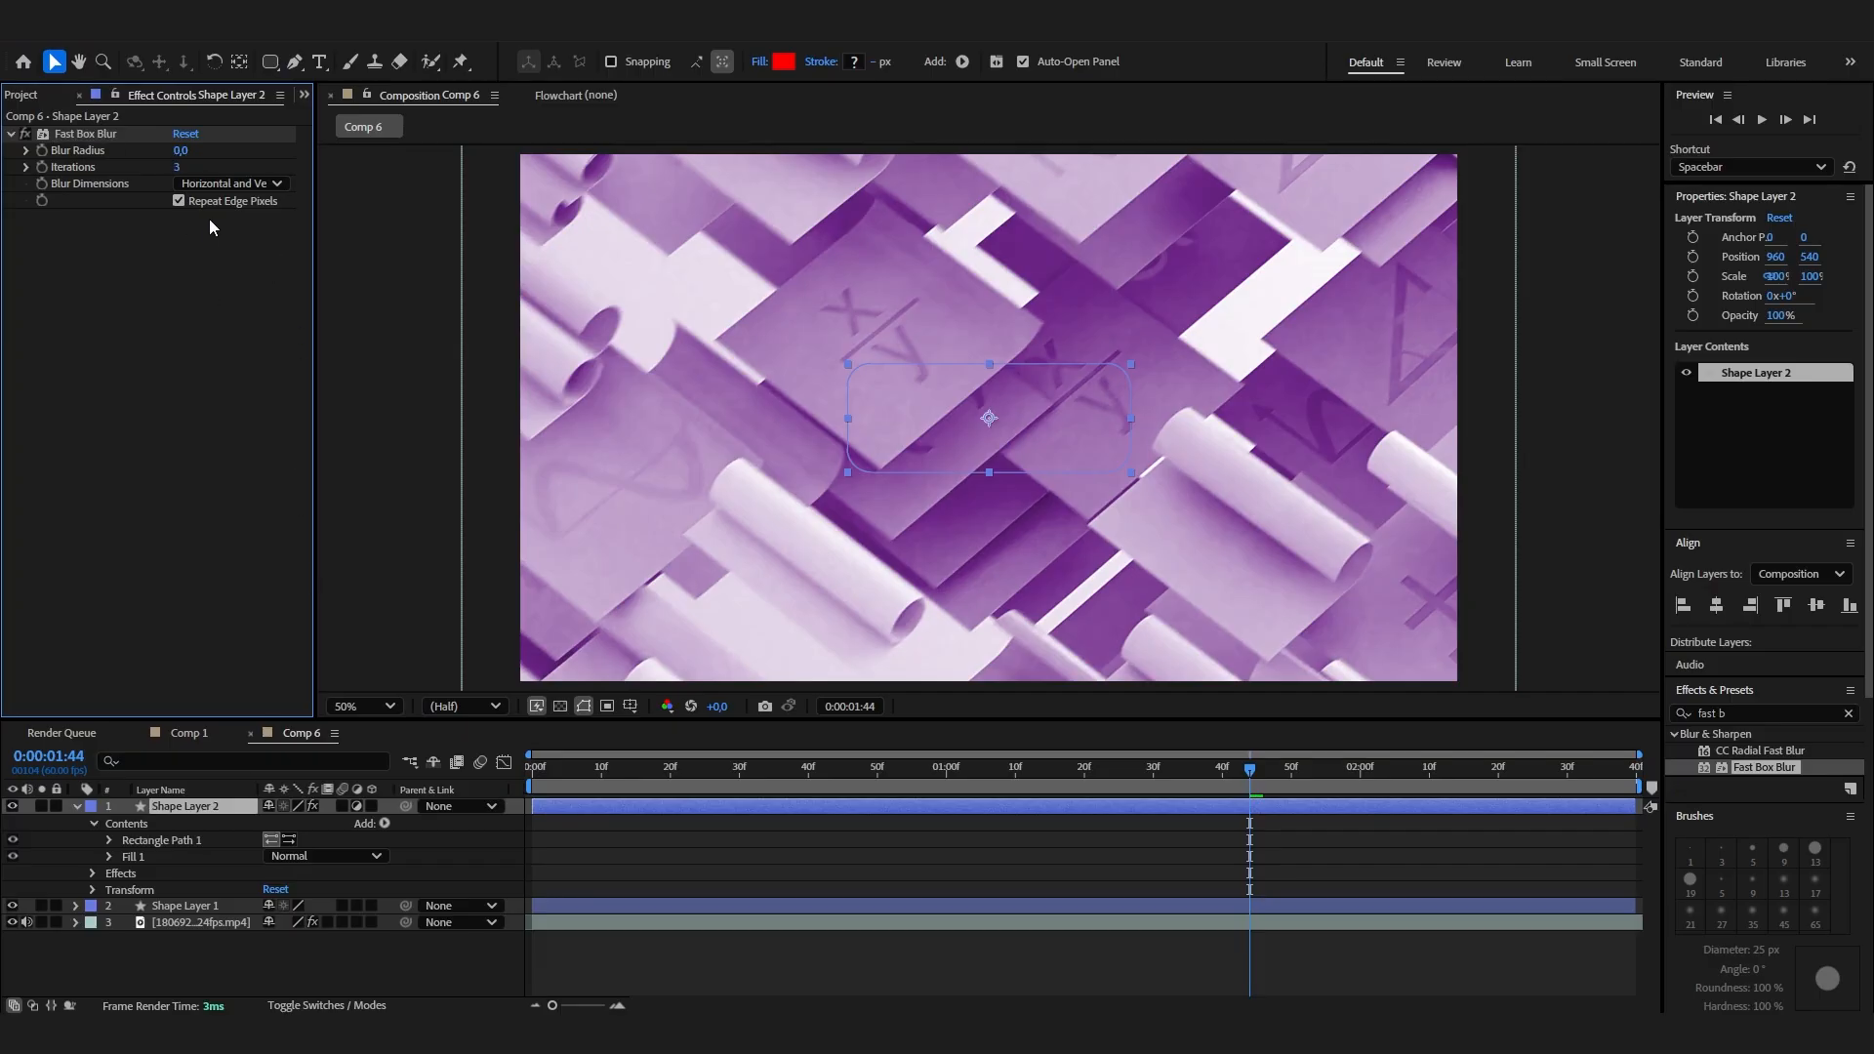
Set the Fast Box Blur radius on Shape Layer 2 to 5.
drag(178, 150, 206, 149)
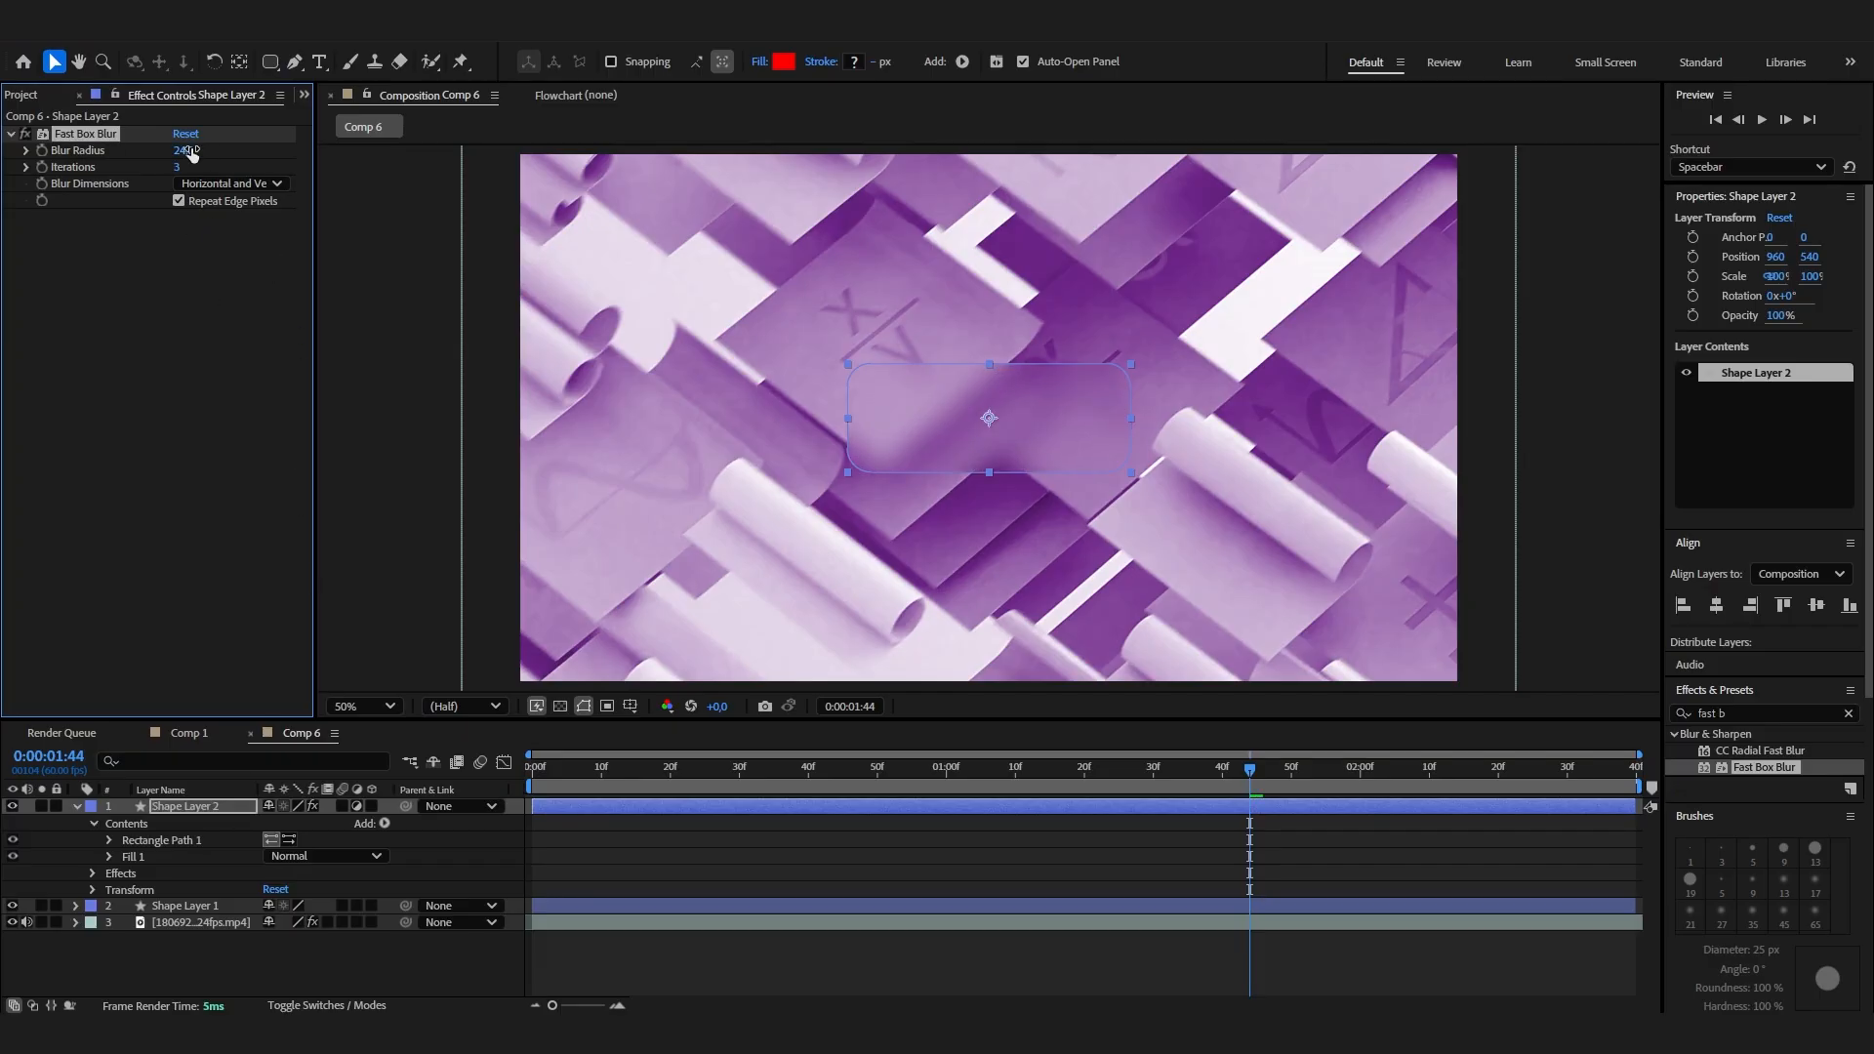
click(207, 148)
text(^1)
text(5)
key(Return)
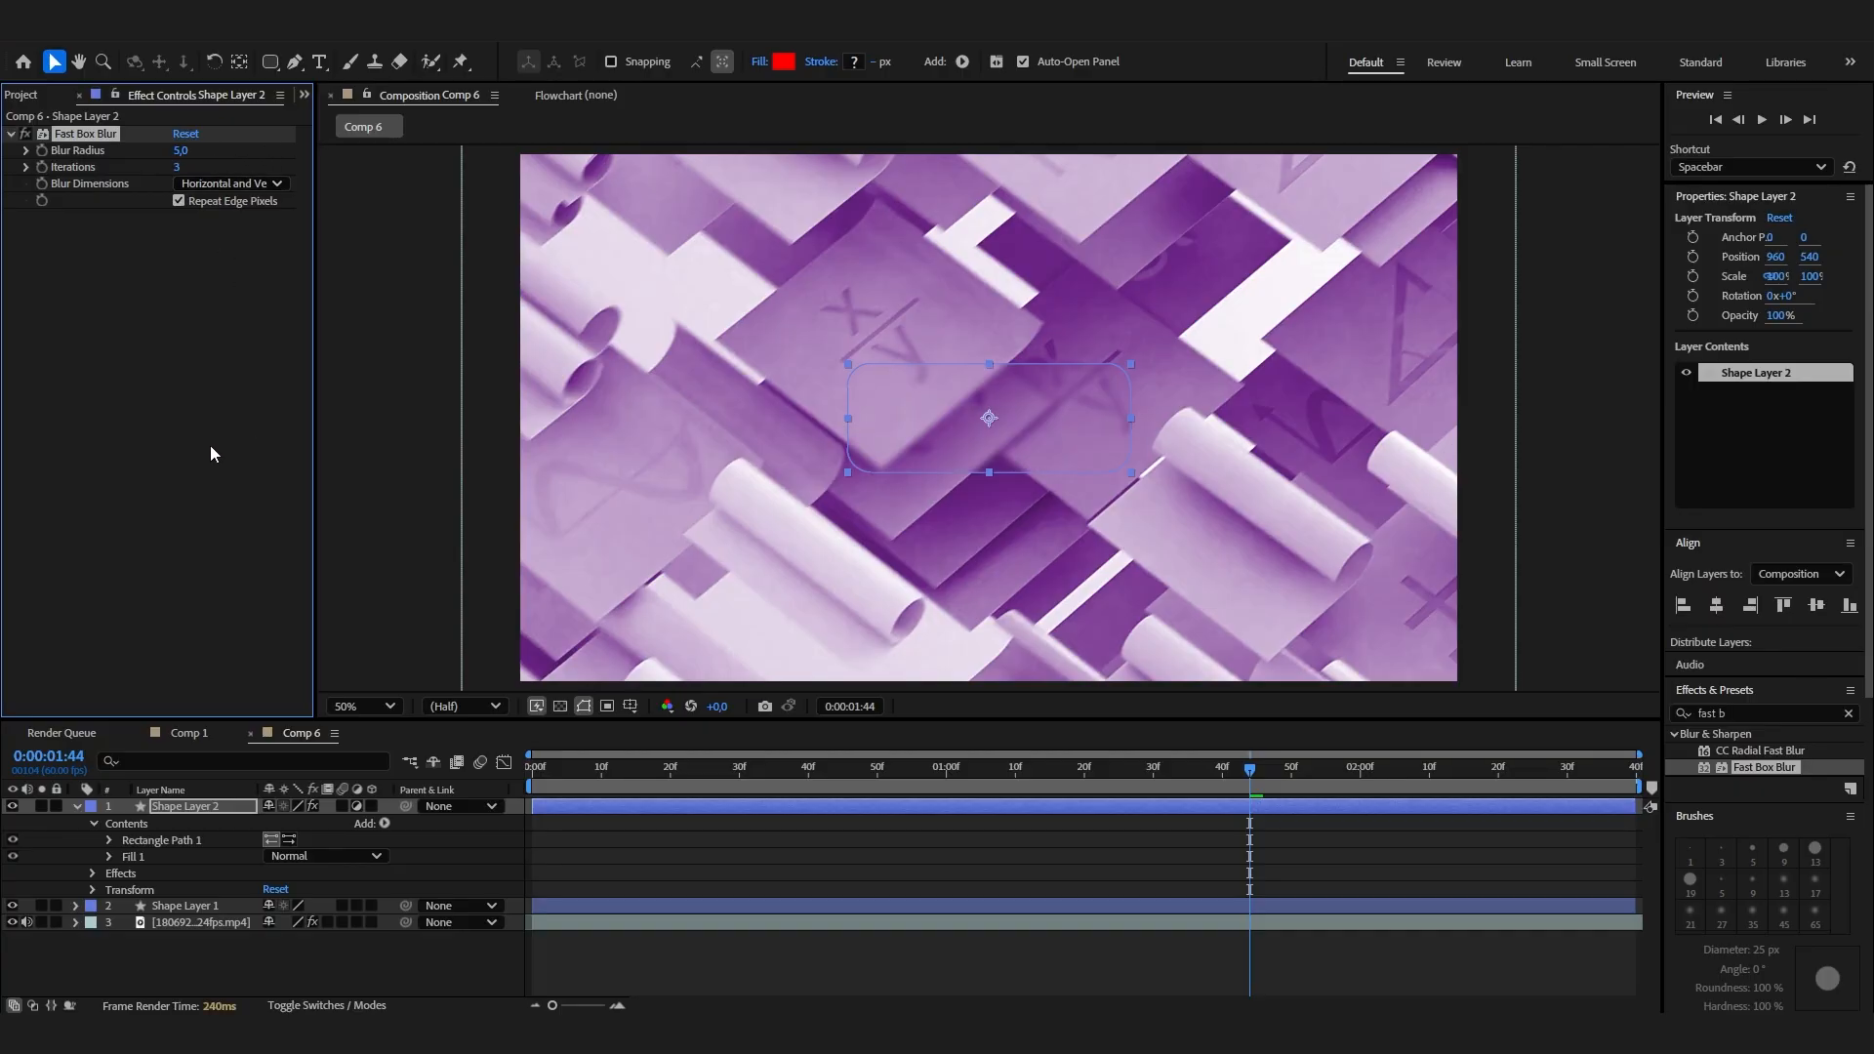
Examine the finished glass effect in Comp 1, return to Comp 6, and check Shape Layer 1 by toggling its visibility off and on.
click(229, 804)
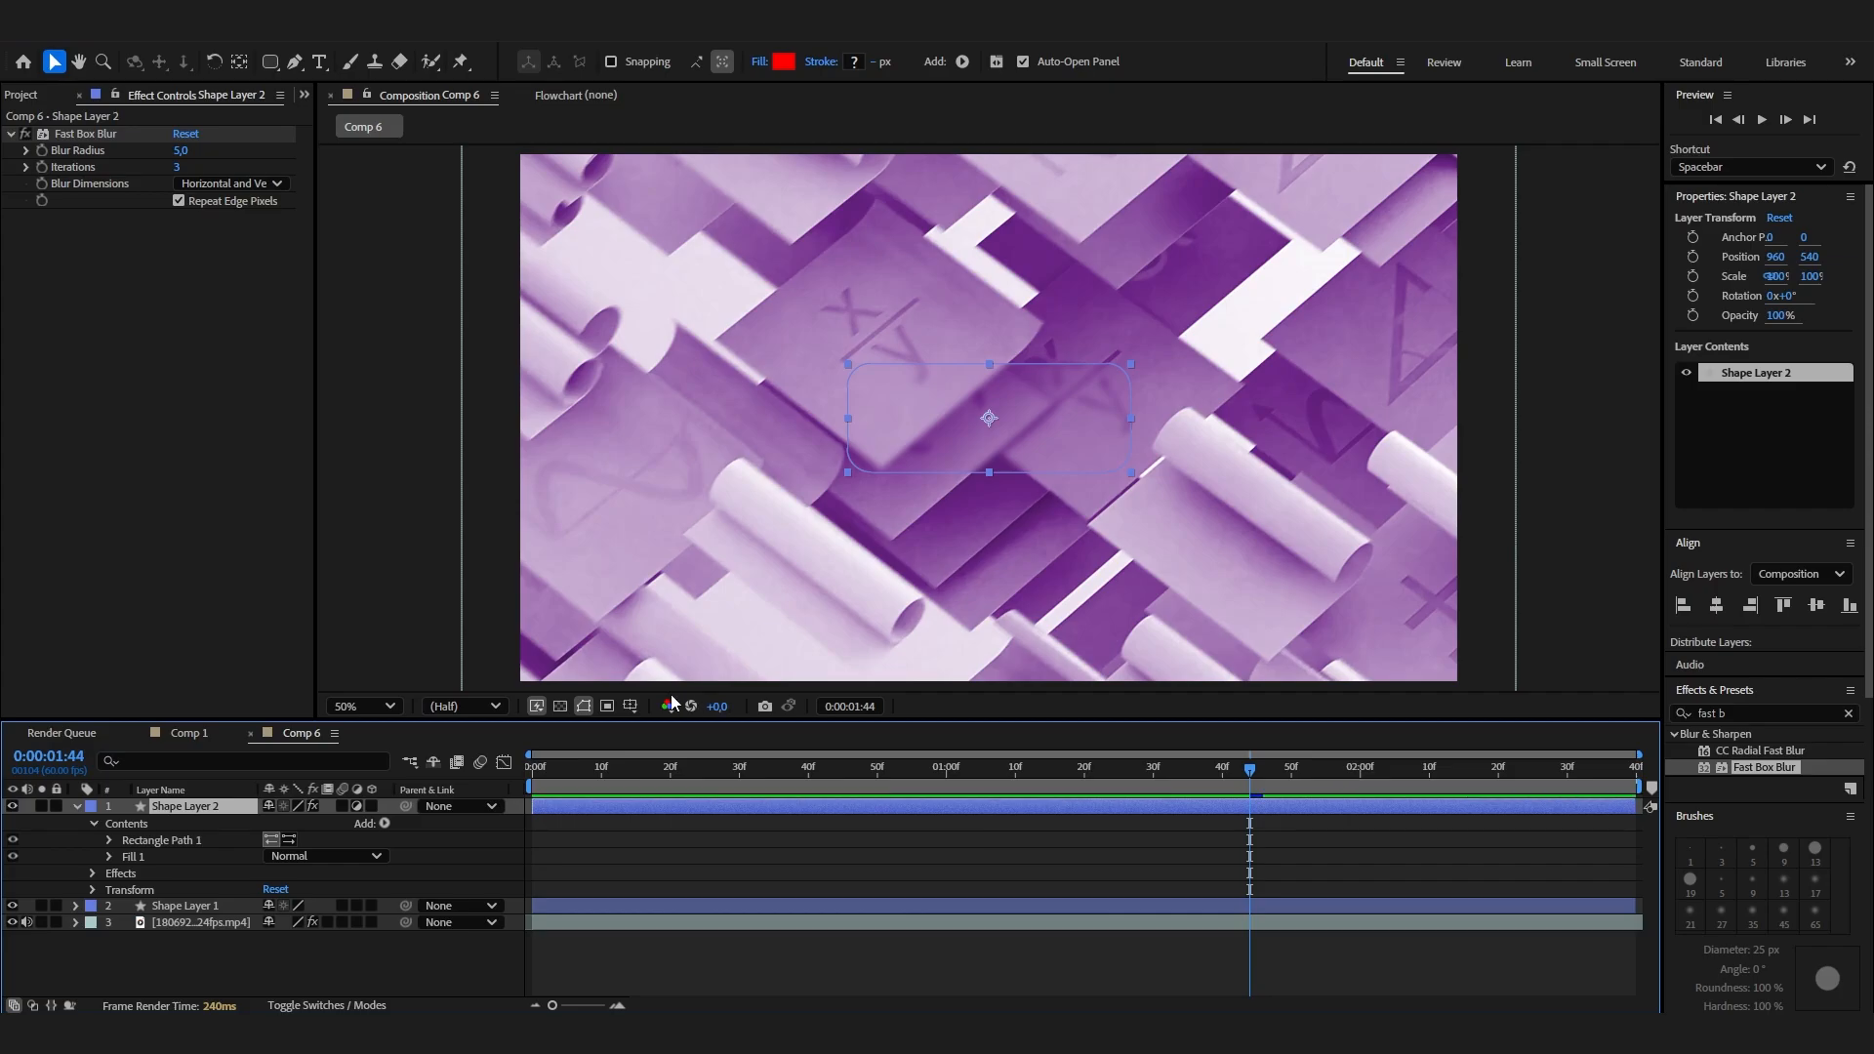
click(190, 733)
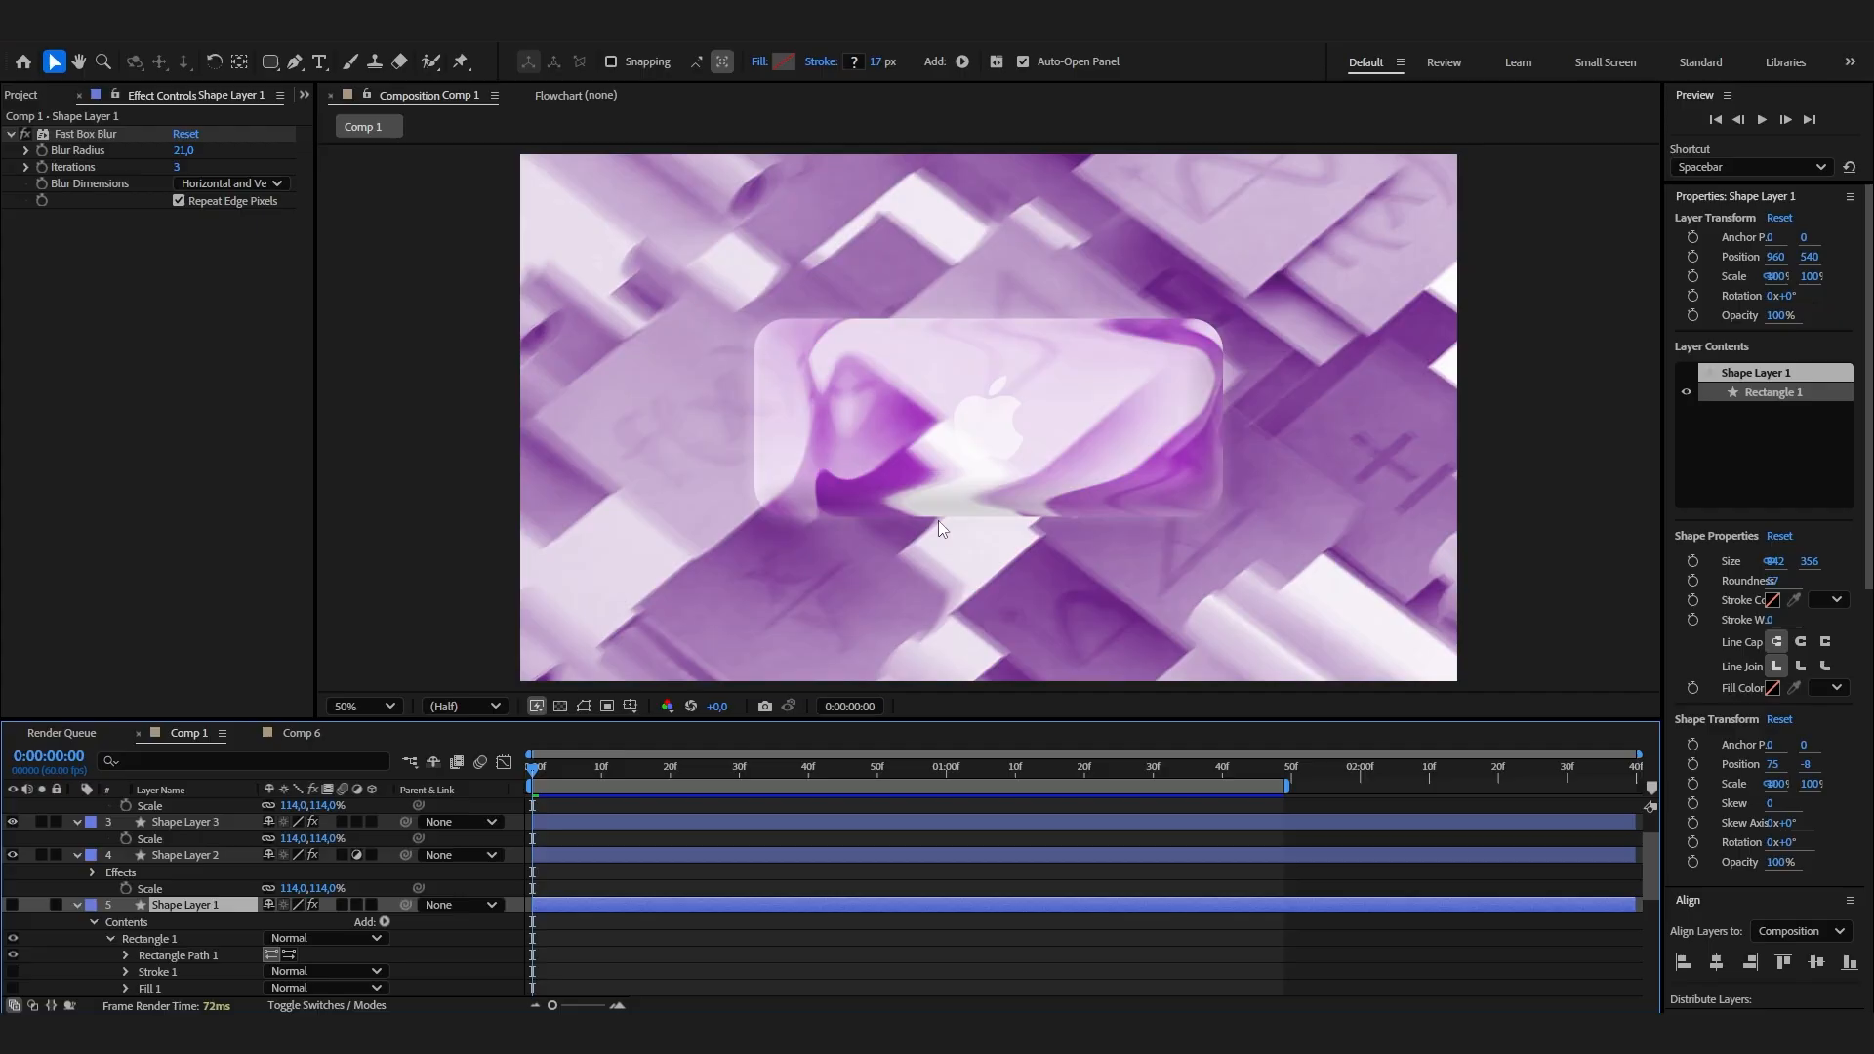
click(312, 734)
click(78, 805)
click(199, 822)
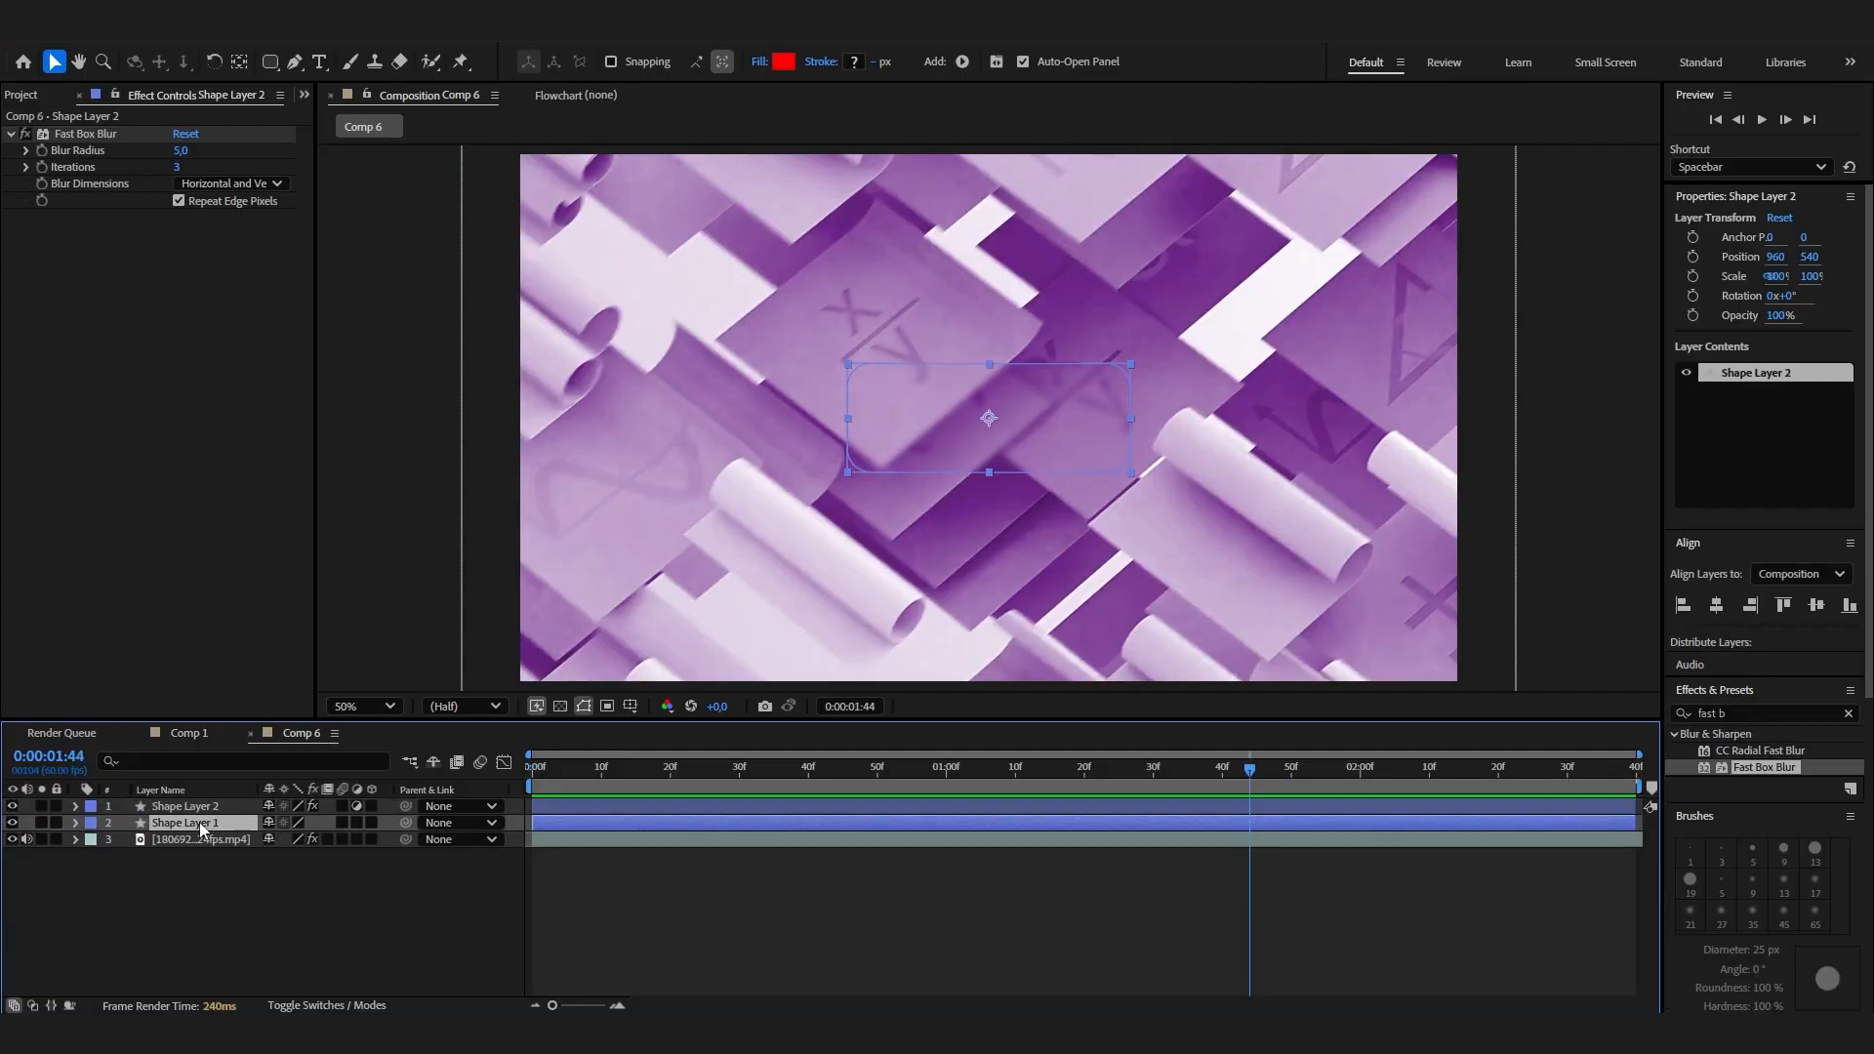
click(211, 855)
click(219, 823)
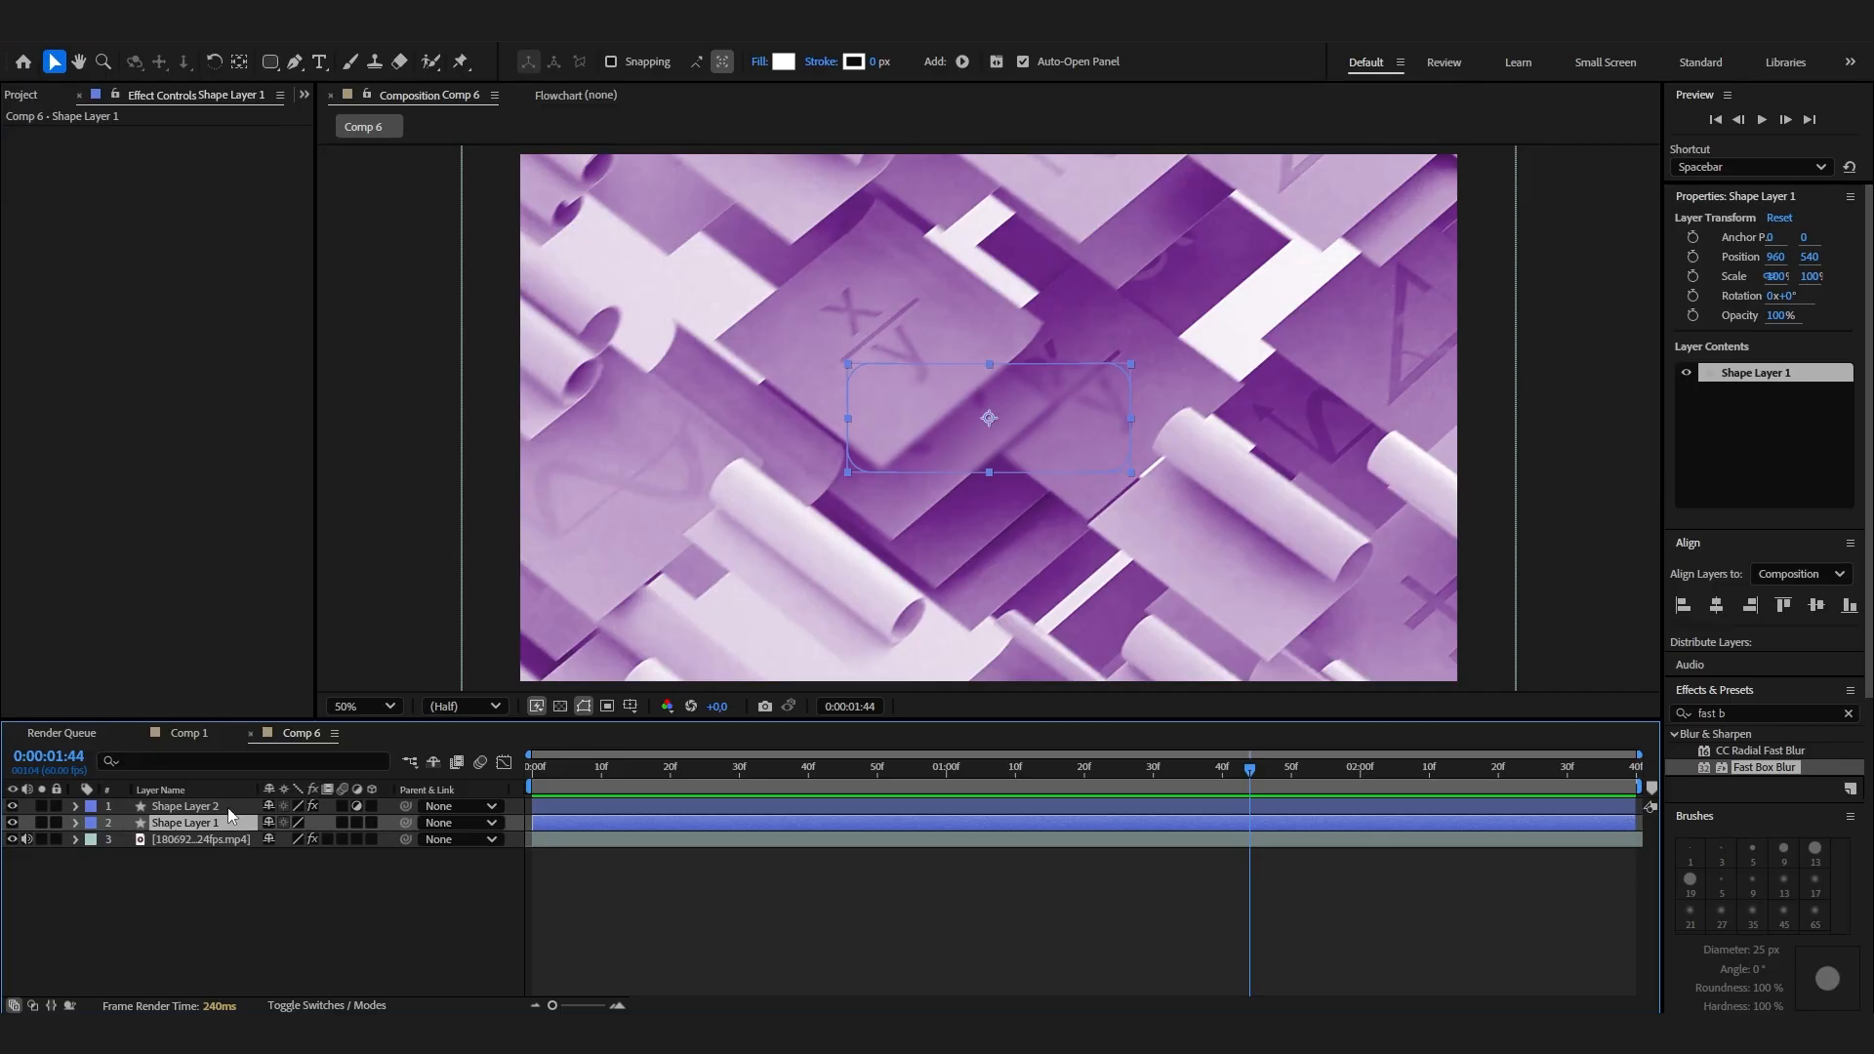
click(232, 806)
click(231, 825)
click(13, 823)
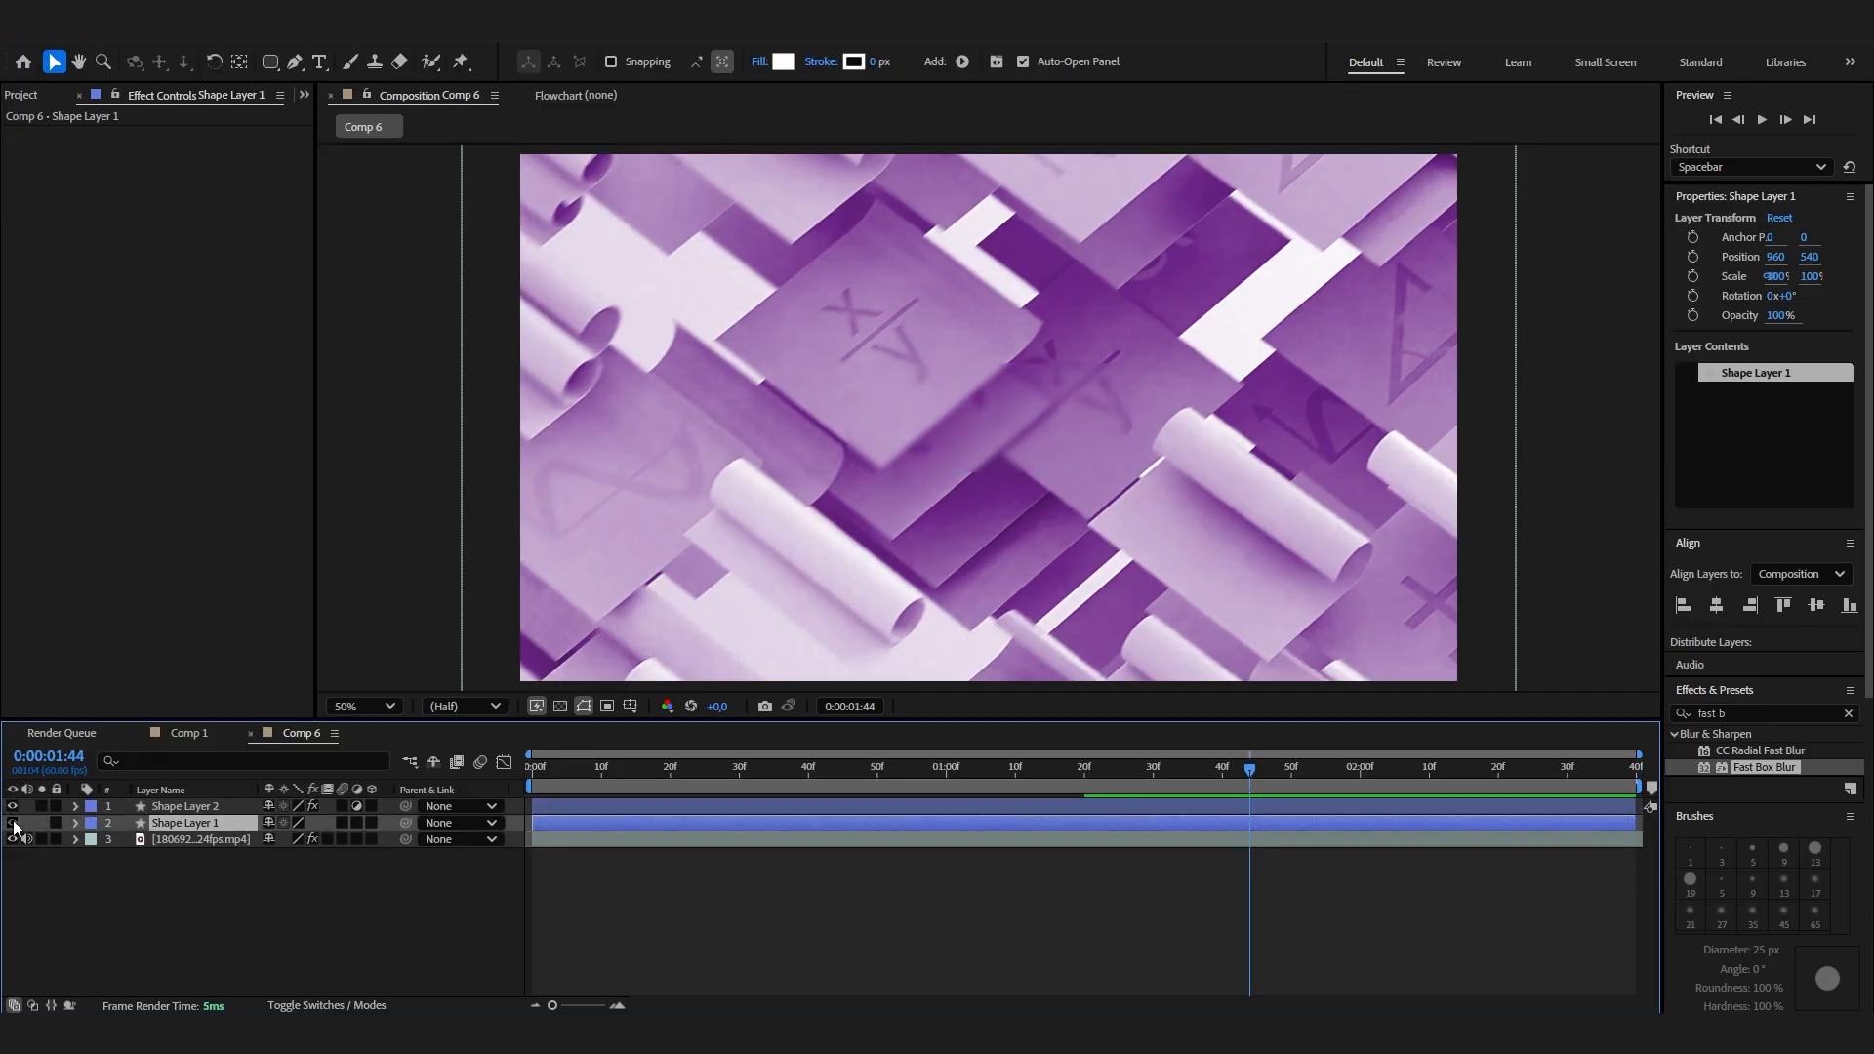
click(13, 823)
Add a stroke to Shape Layer 1 and set its stroke width to 15.
click(76, 823)
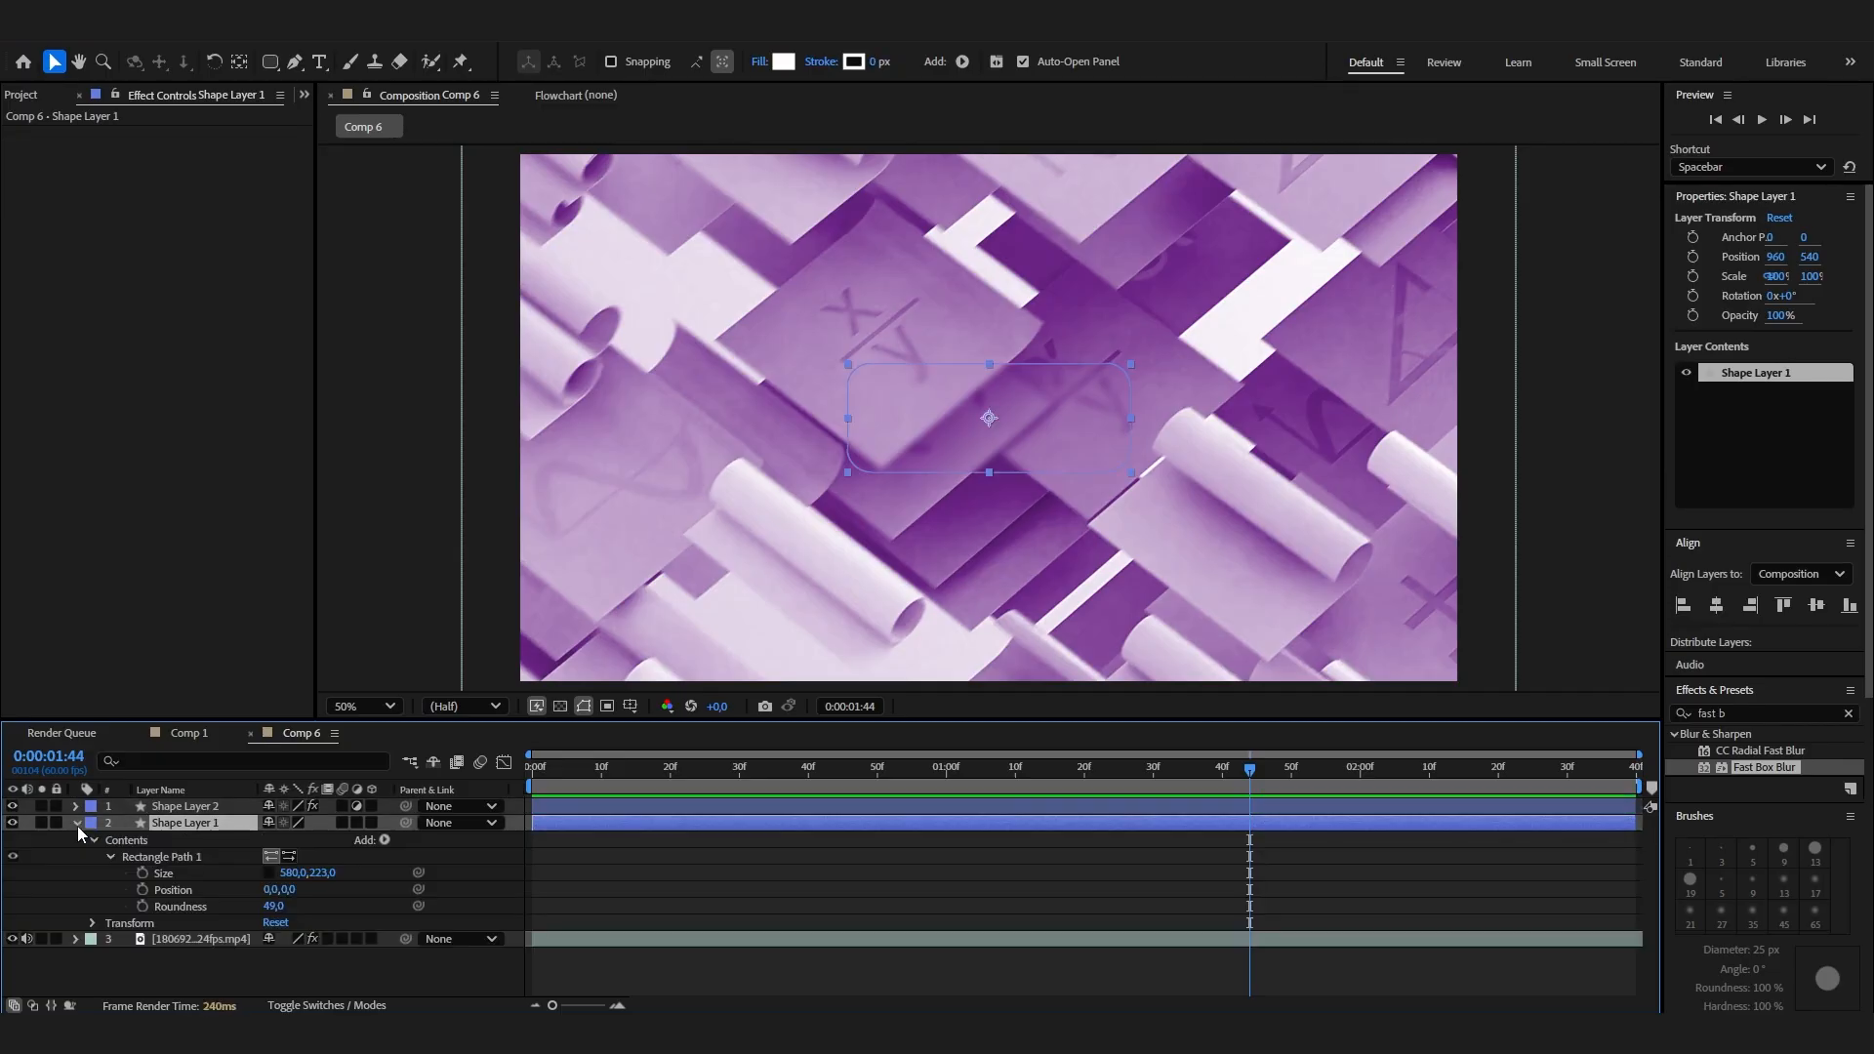
click(377, 839)
click(469, 554)
click(108, 923)
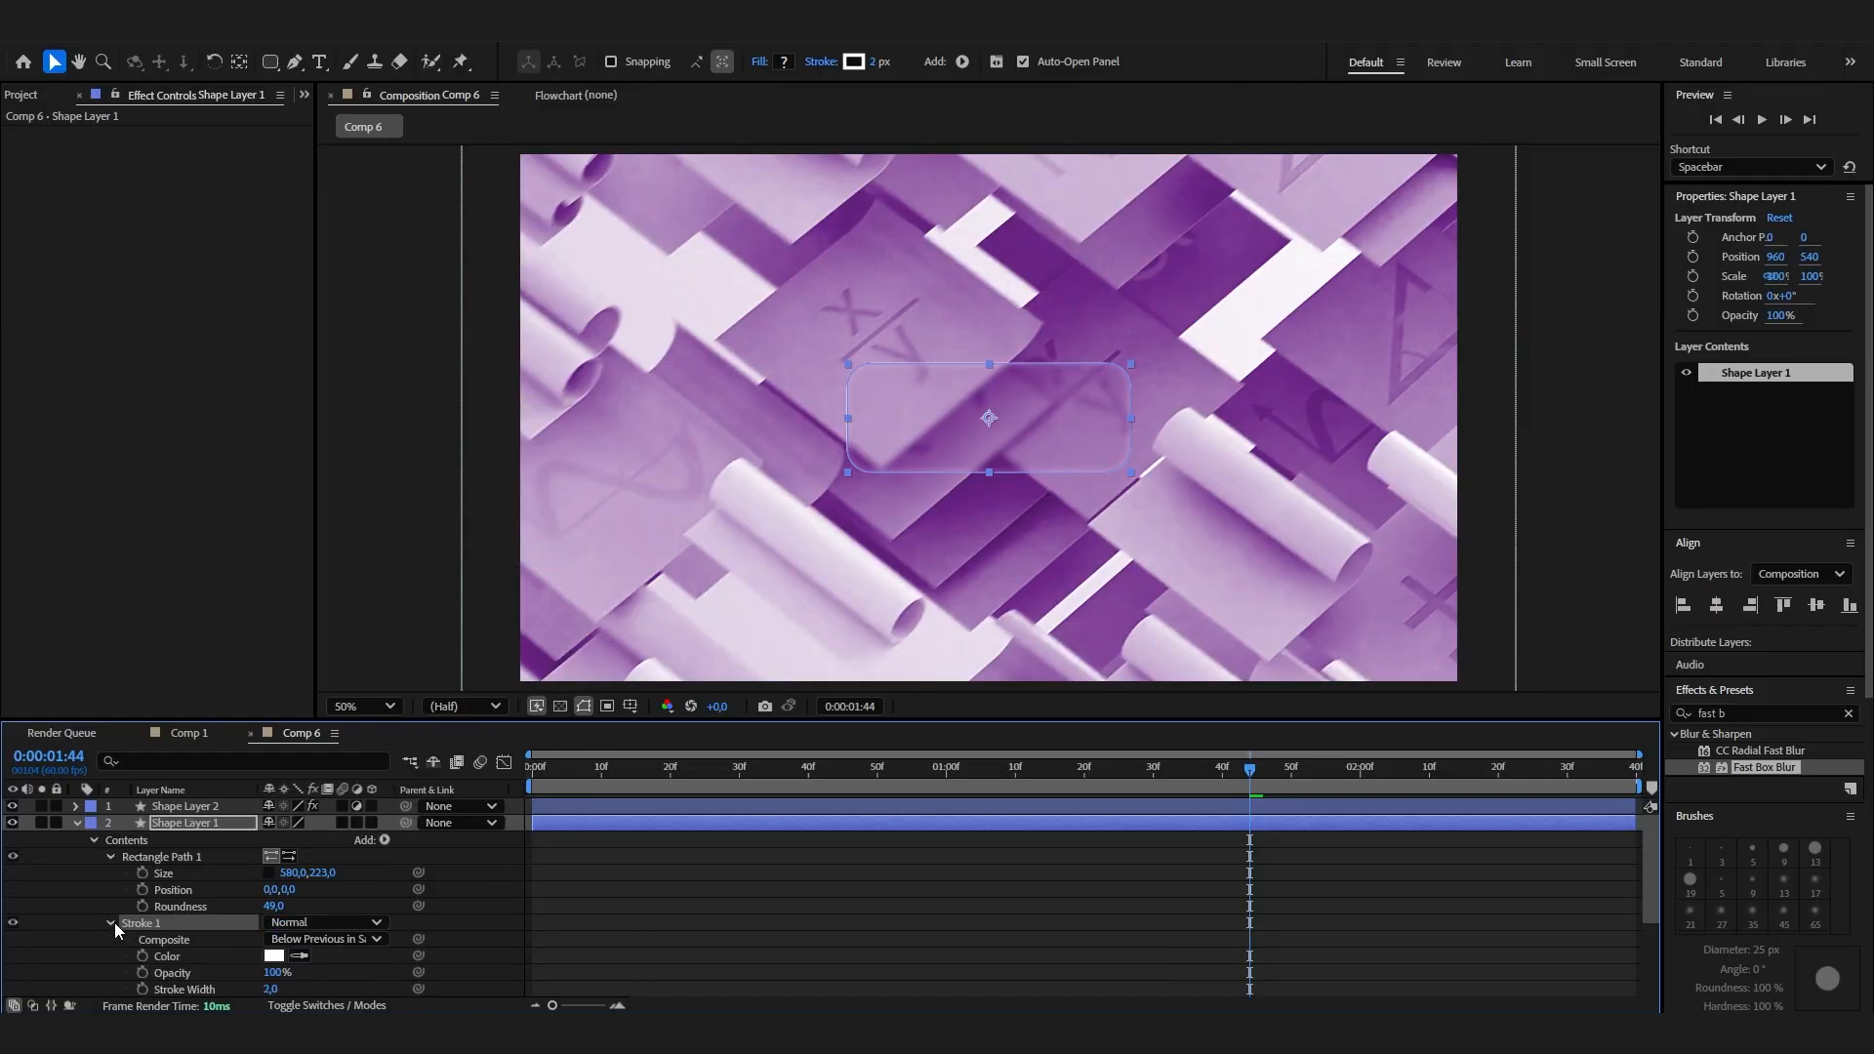
click(278, 989)
text(15)
key(Return)
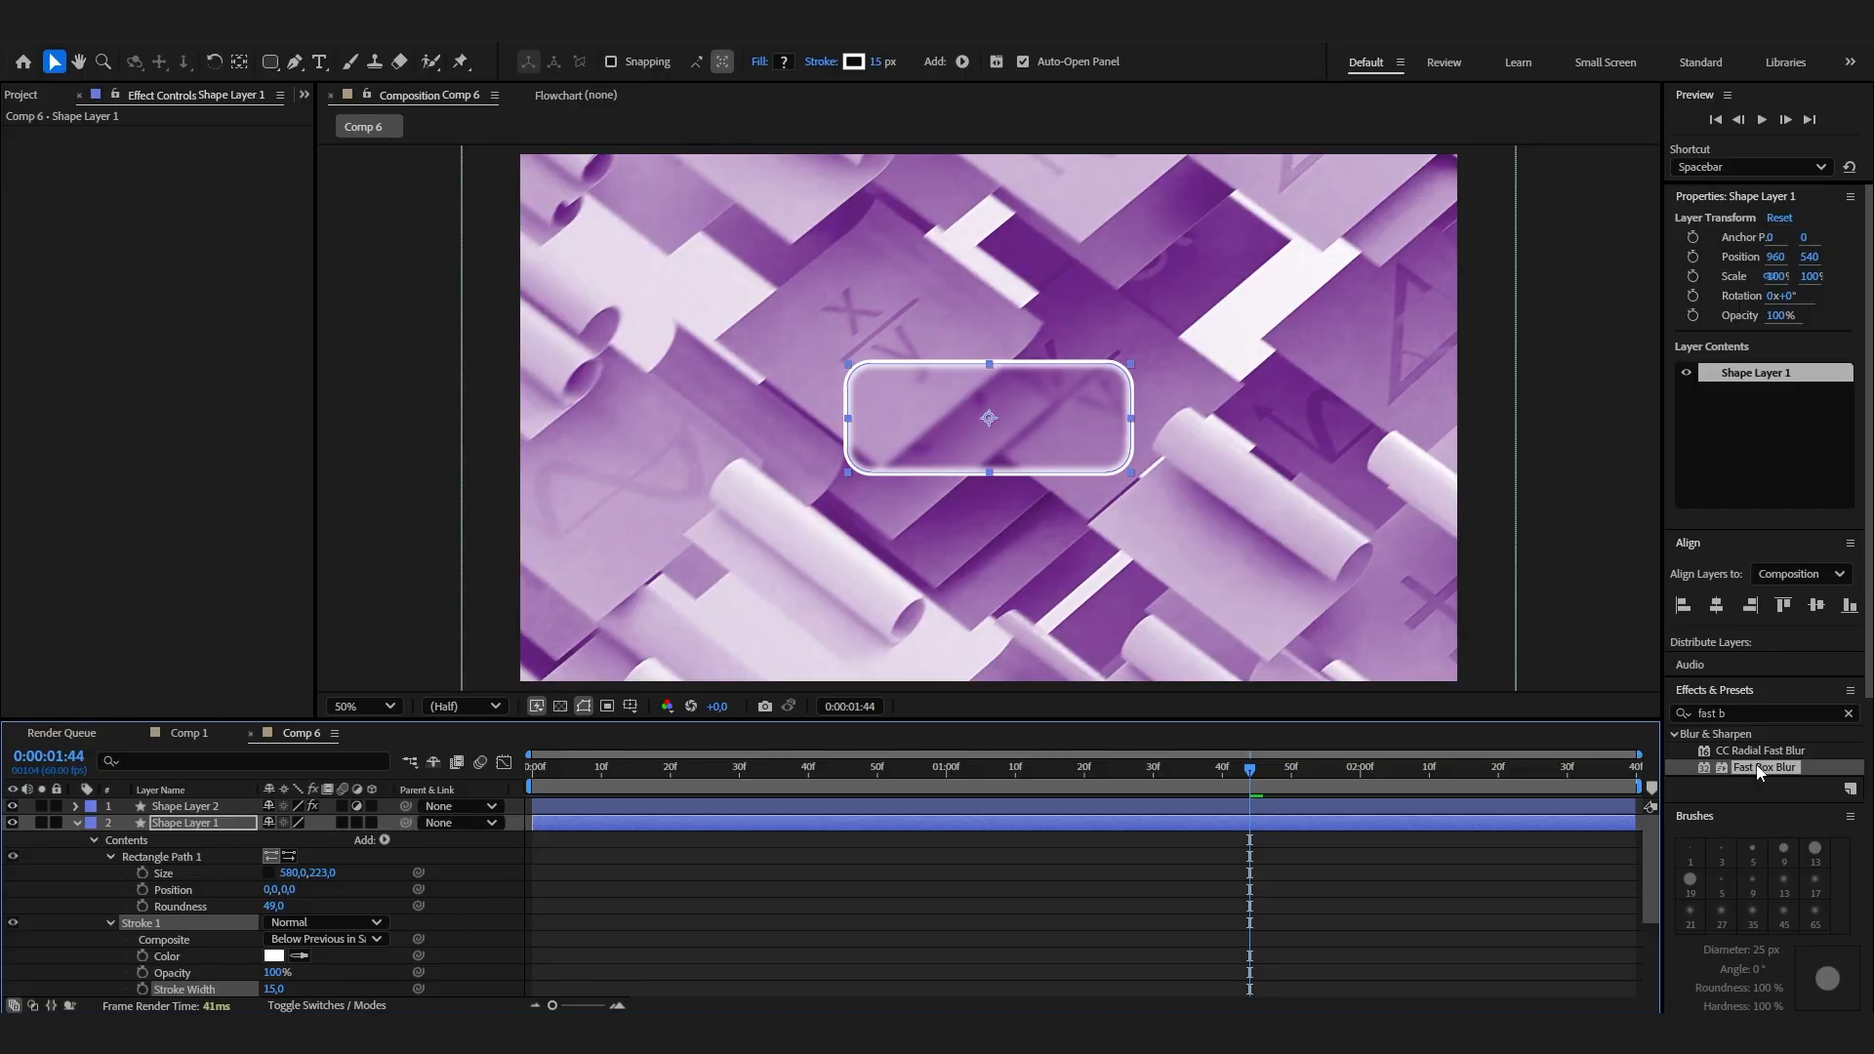
Apply Fast Box Blur to Shape Layer 1 and set its blur radius to 20.
drag(1764, 767, 216, 830)
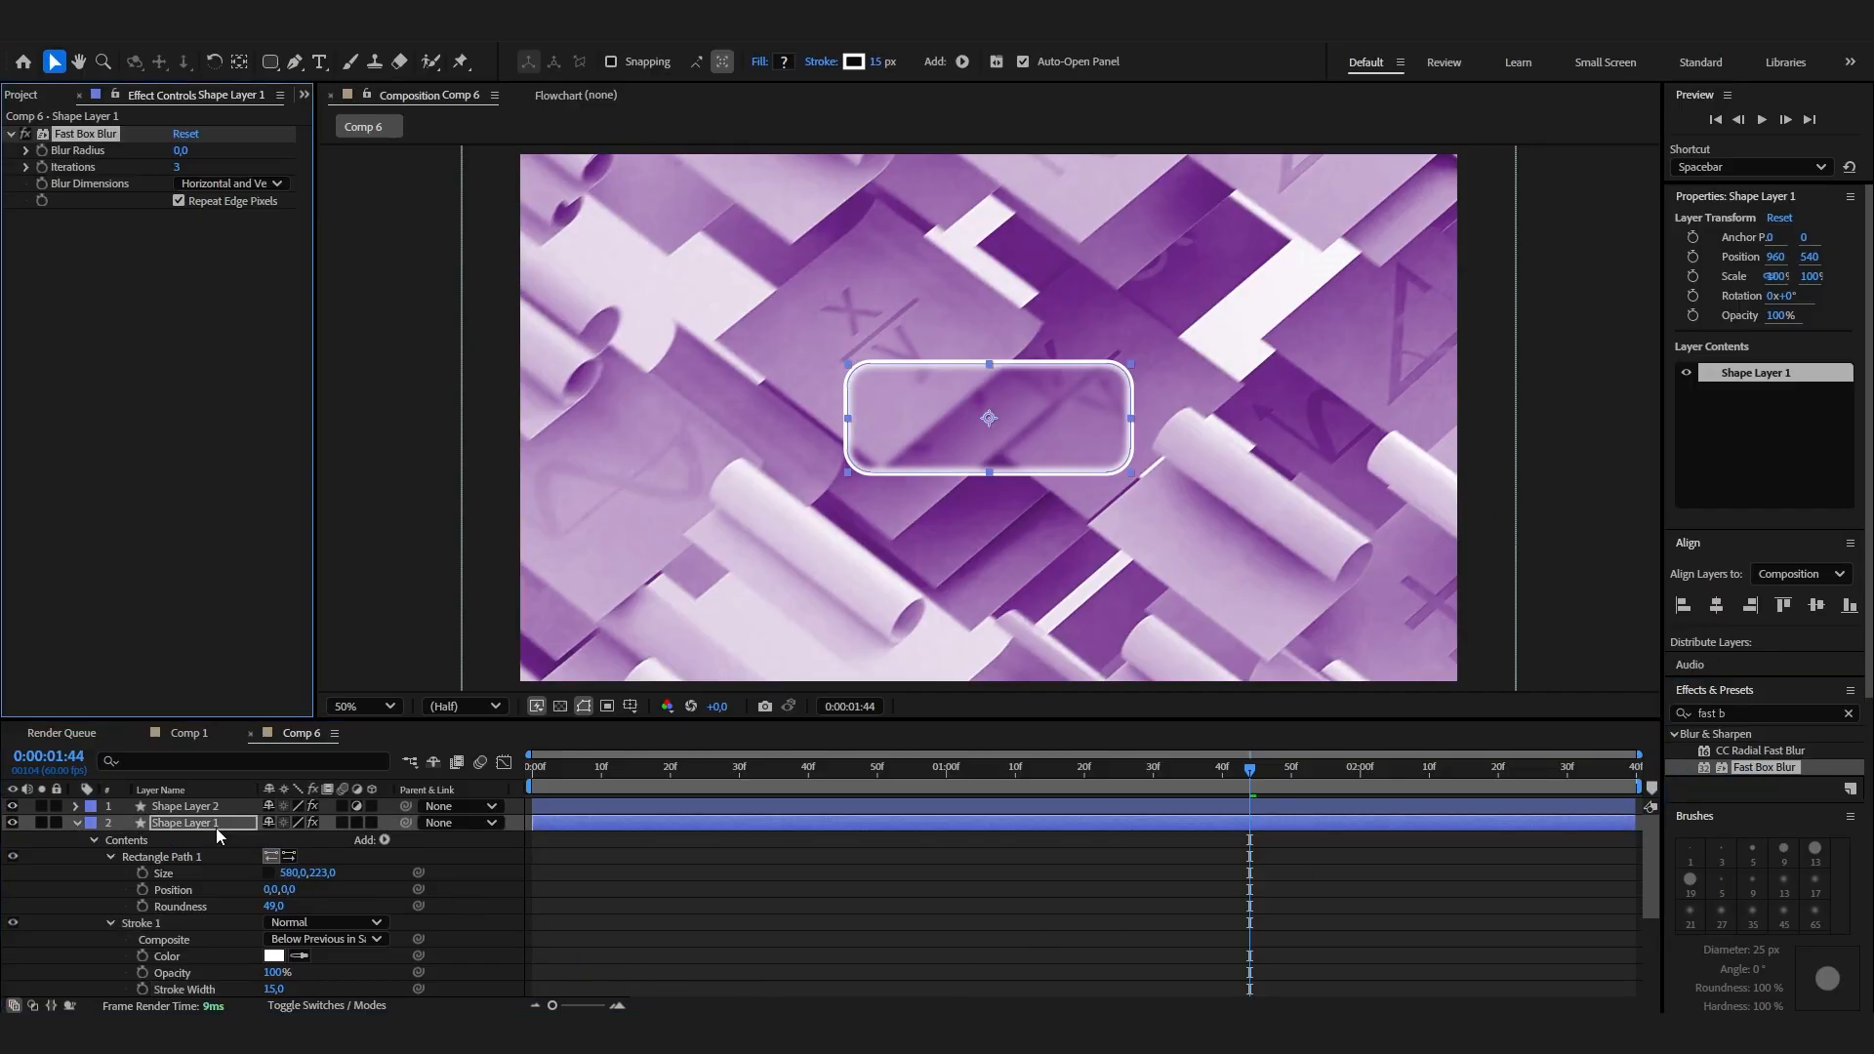
click(179, 151)
text(20)
key(Return)
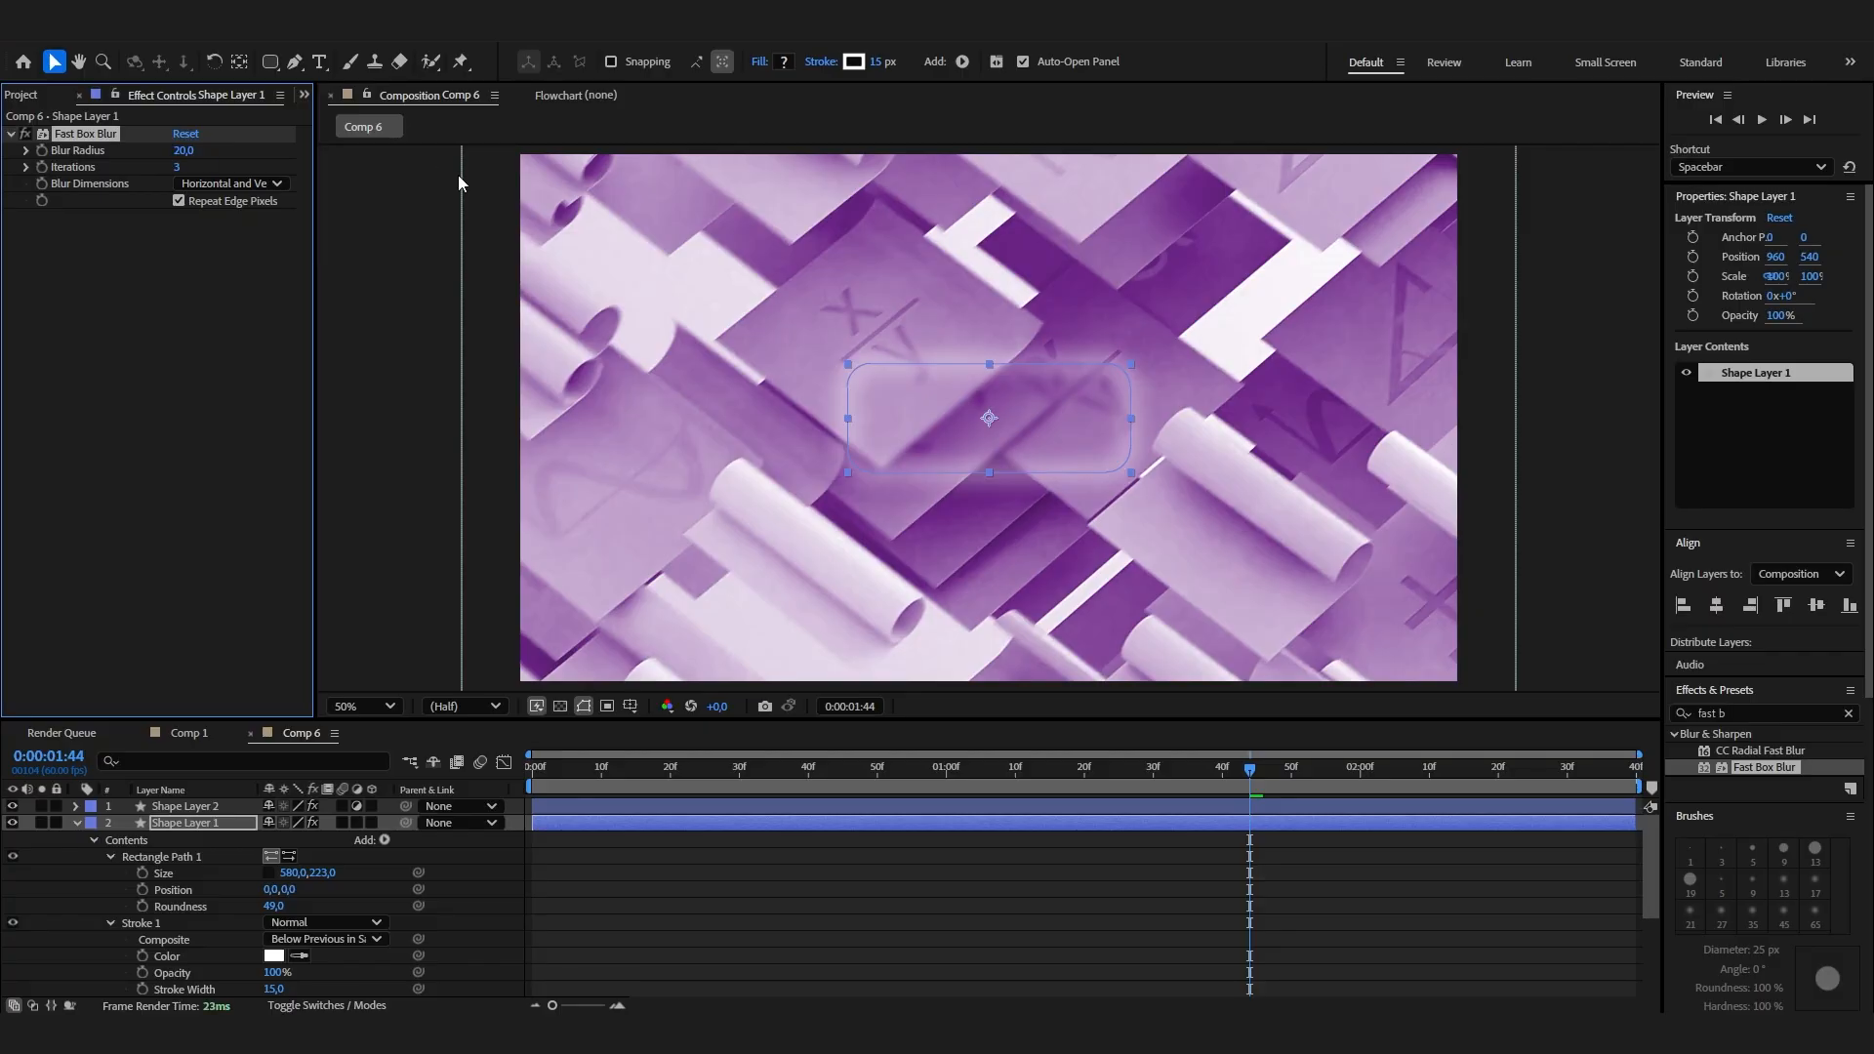
click(899, 875)
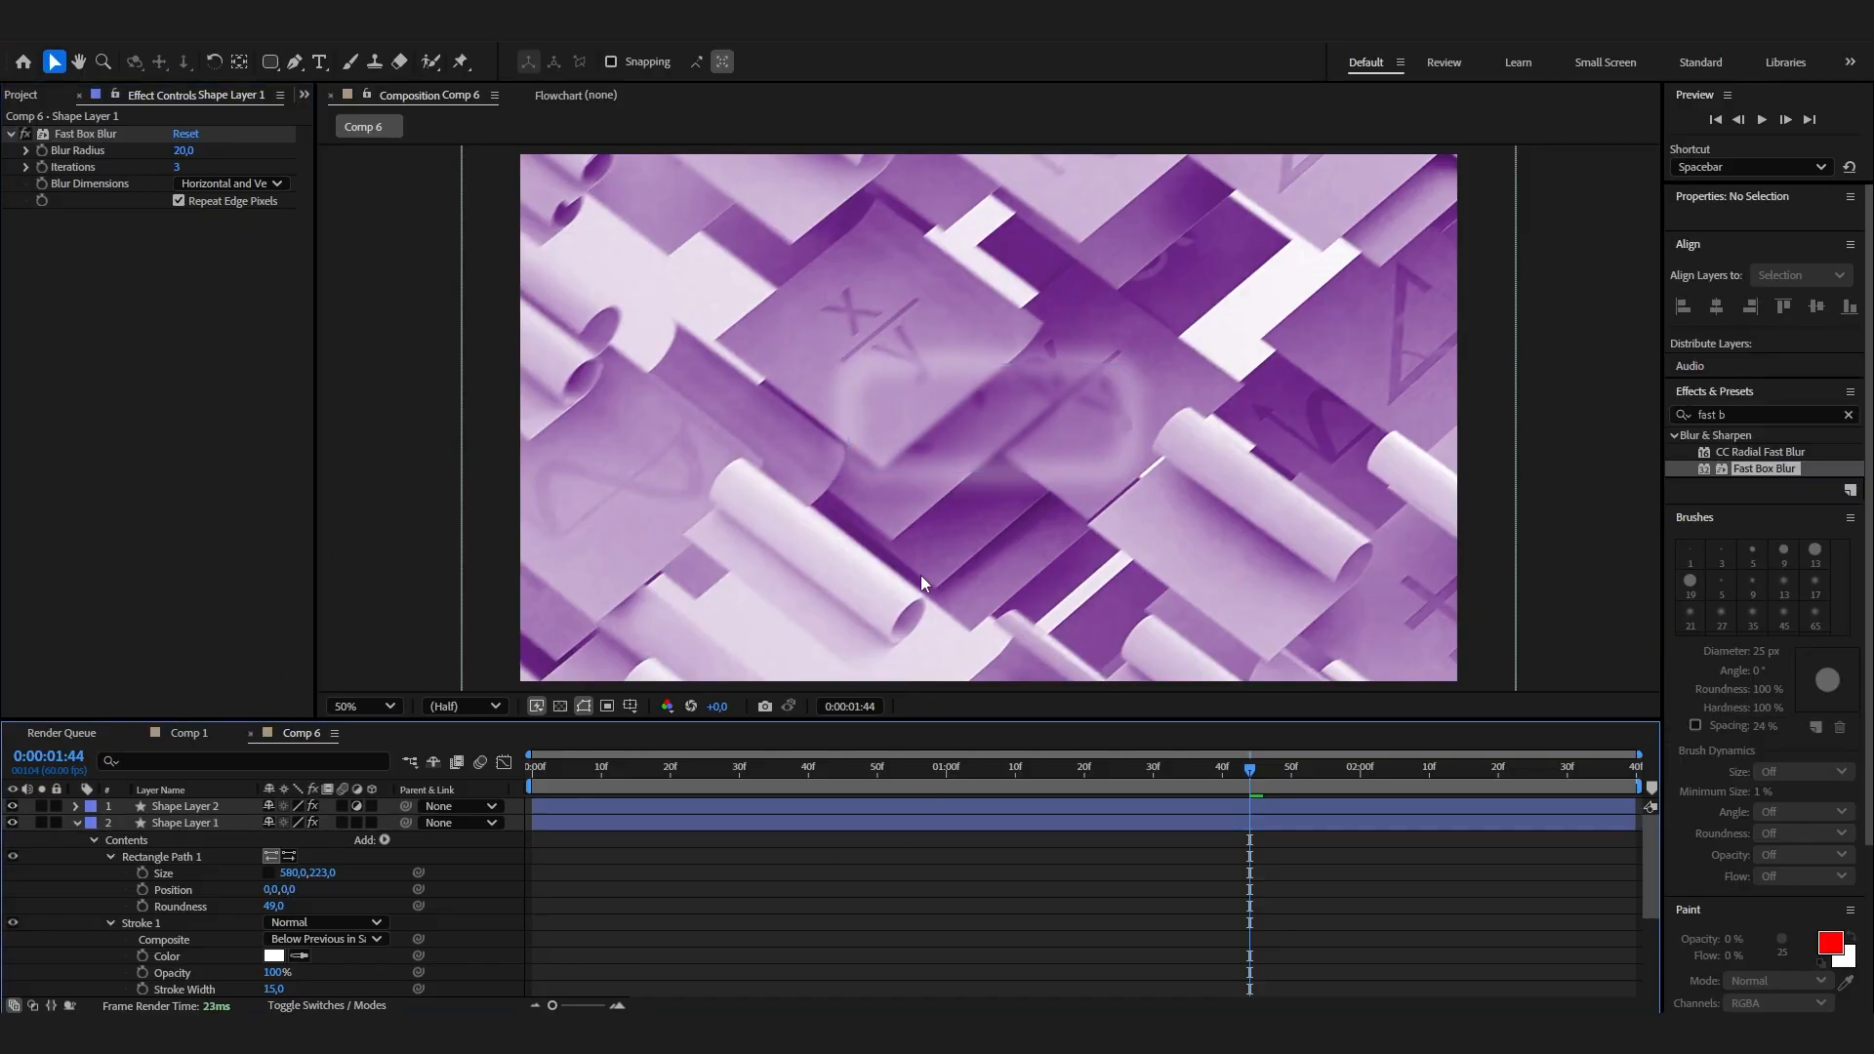
Collapse and hide Shape Layer 1, and check Shape Layer 2 by toggling its visibility off and on.
click(197, 831)
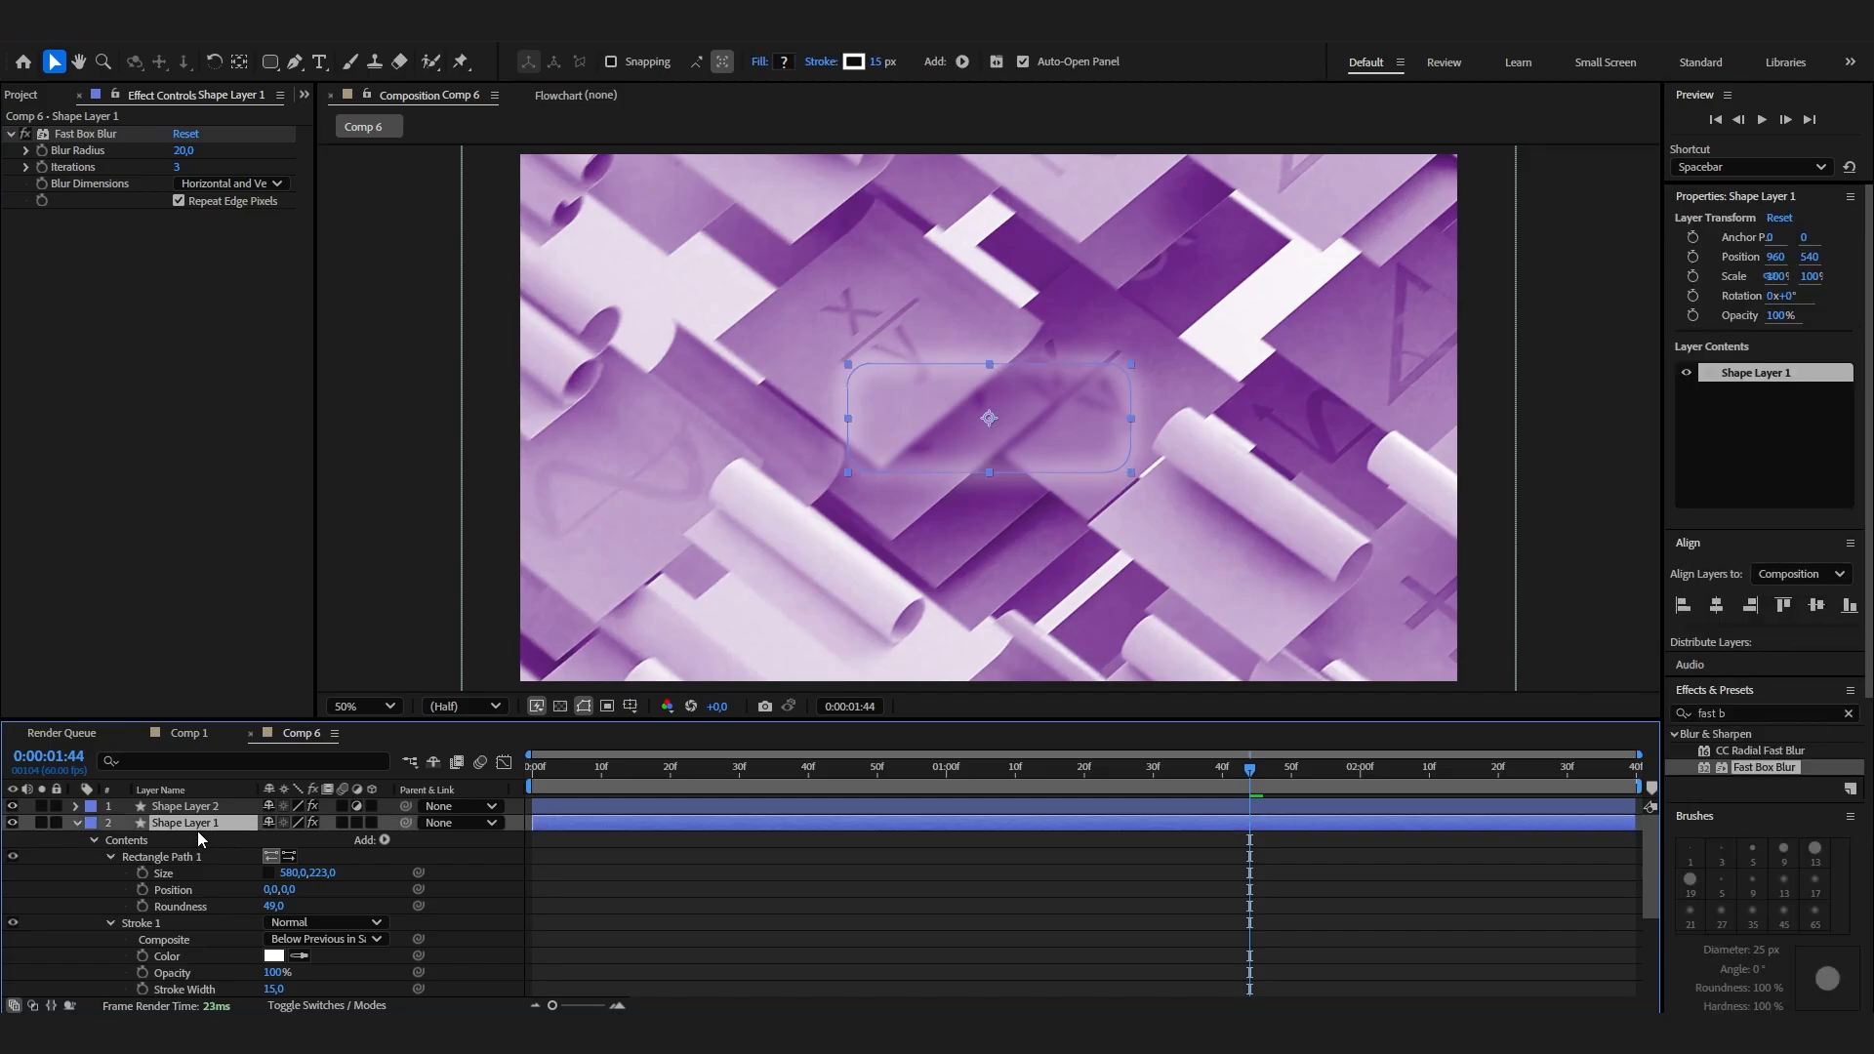
click(78, 822)
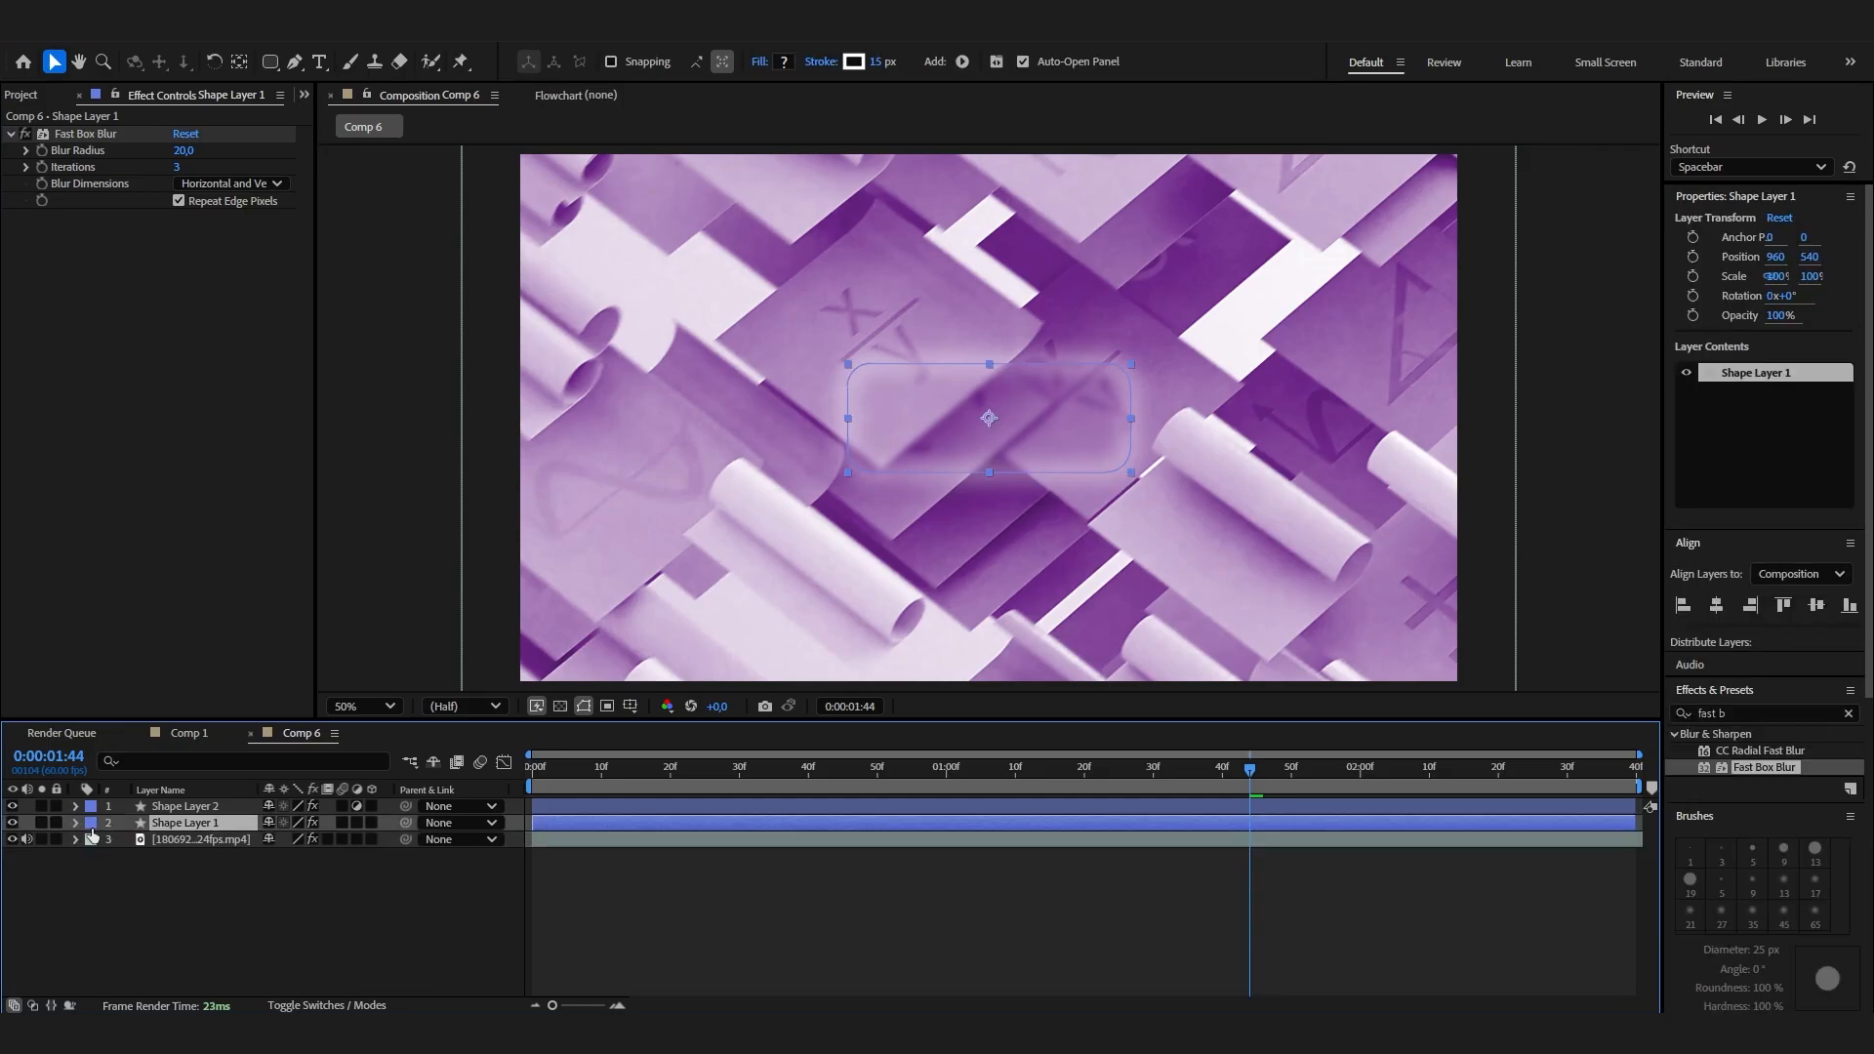
click(12, 823)
click(174, 808)
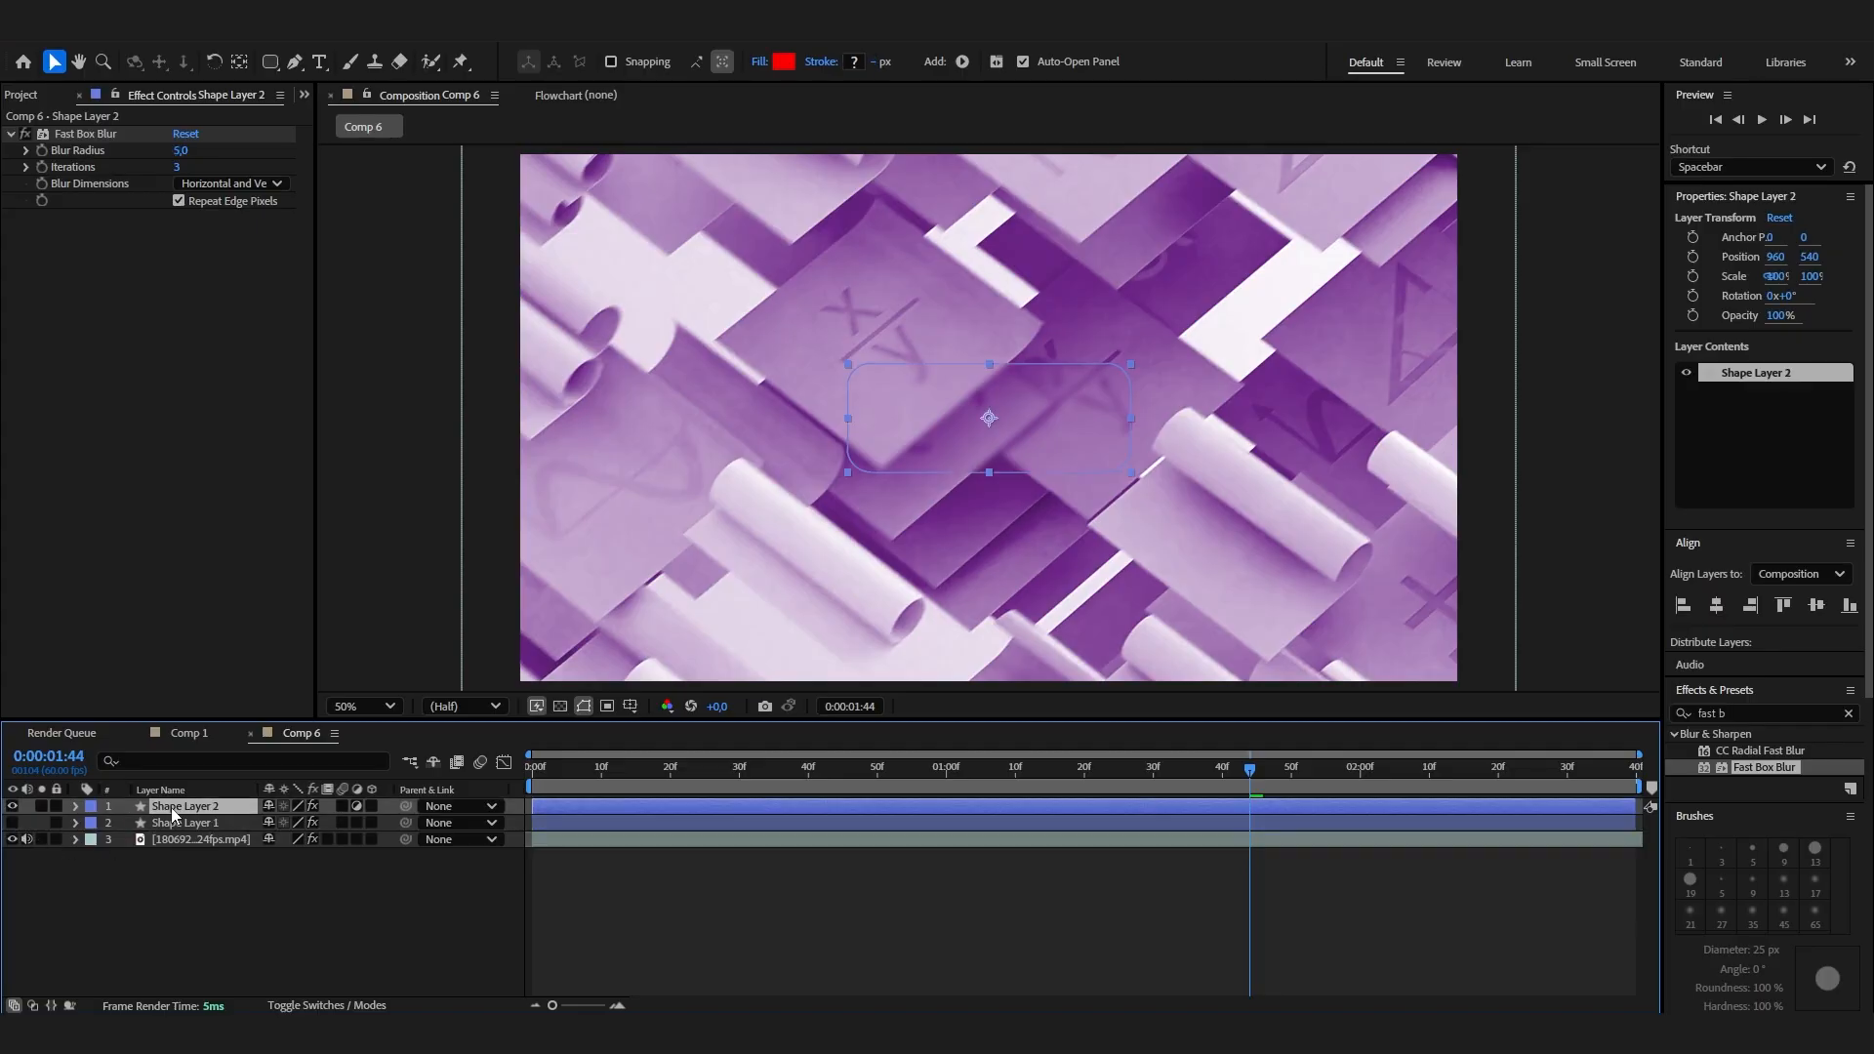
click(12, 807)
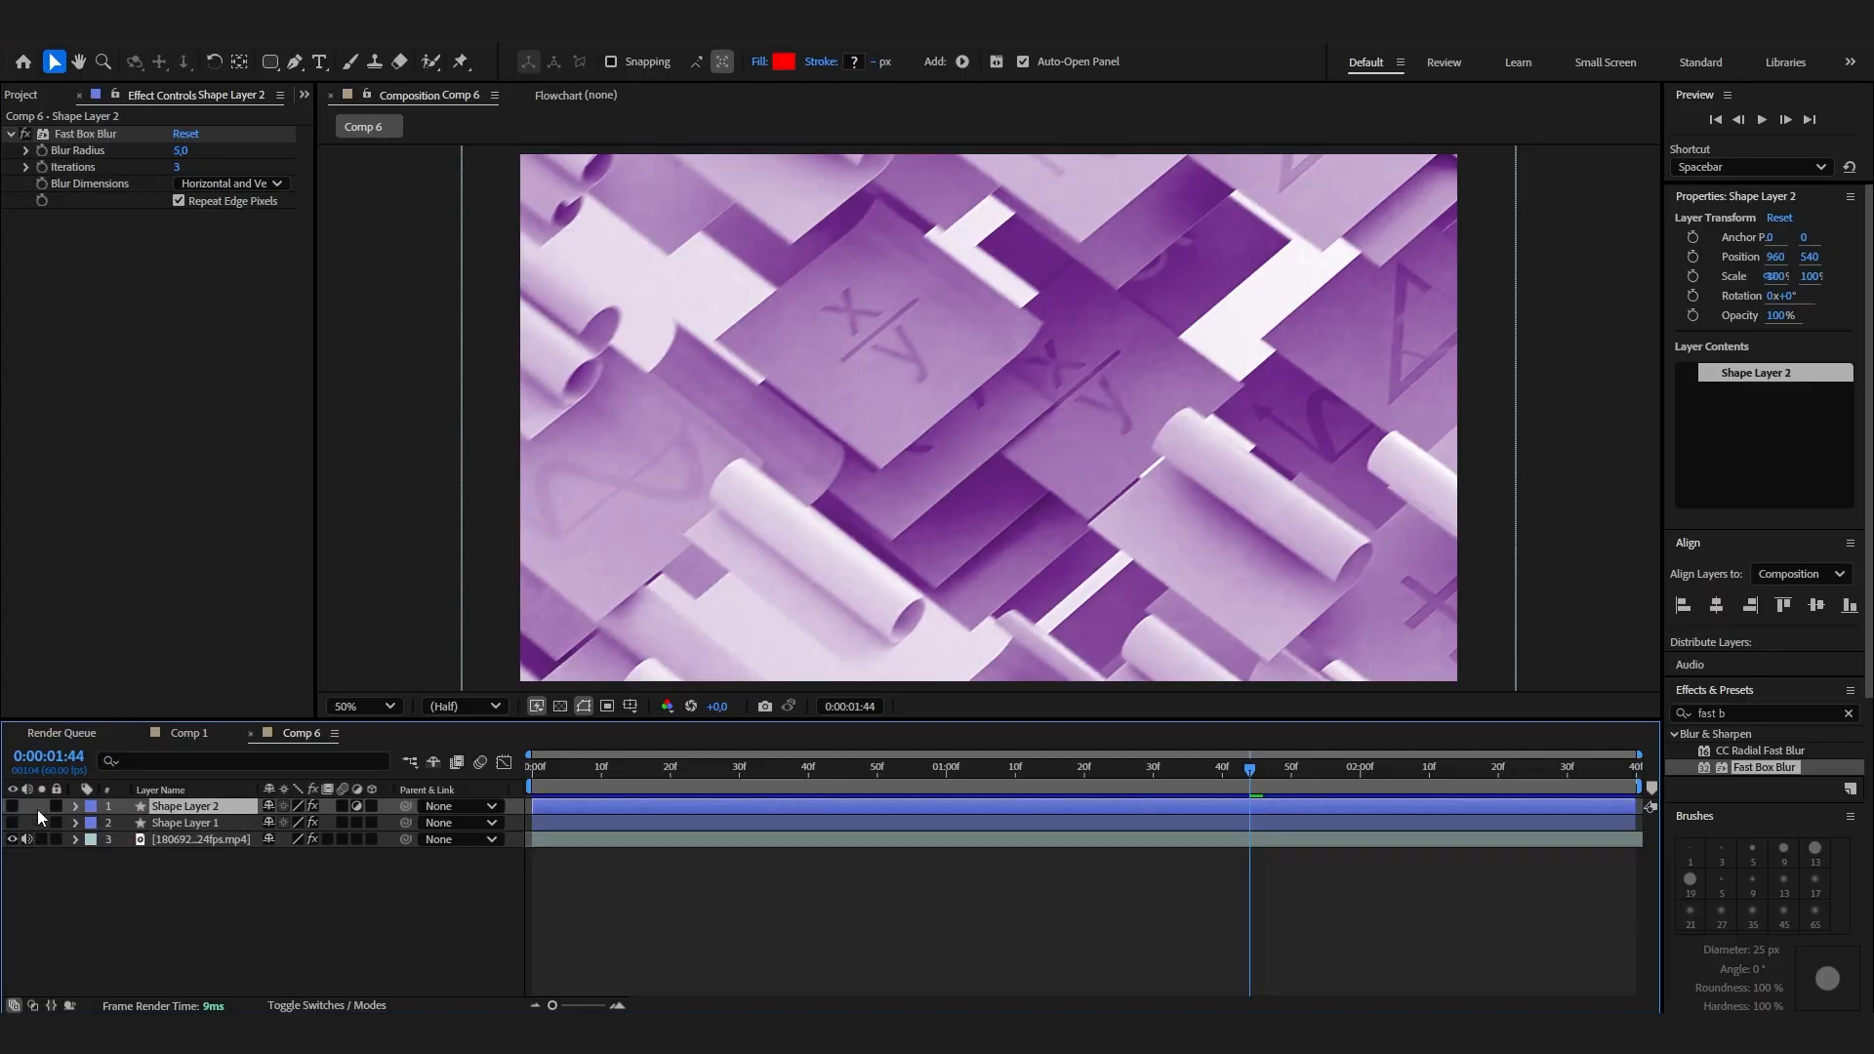
click(12, 807)
Search the effects for "displace" and apply Displacement Map to Shape Layer 2.
click(1752, 713)
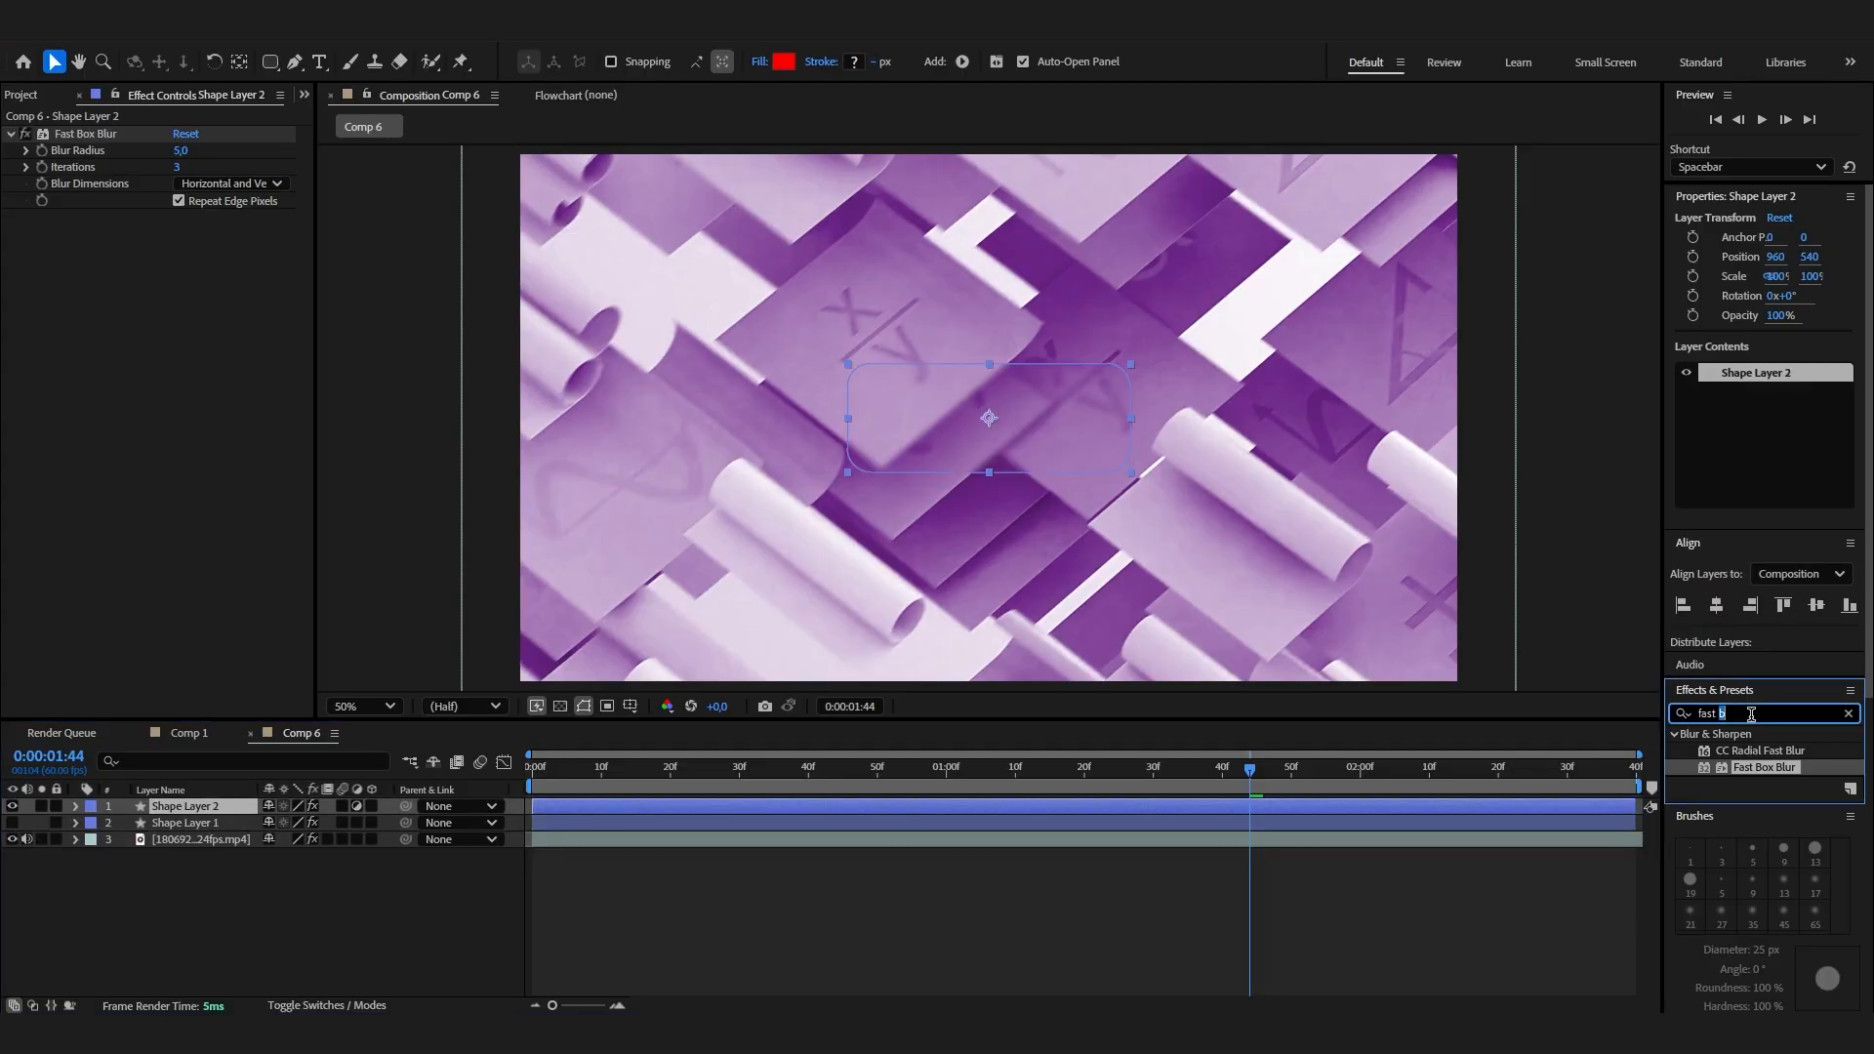
text(displace)
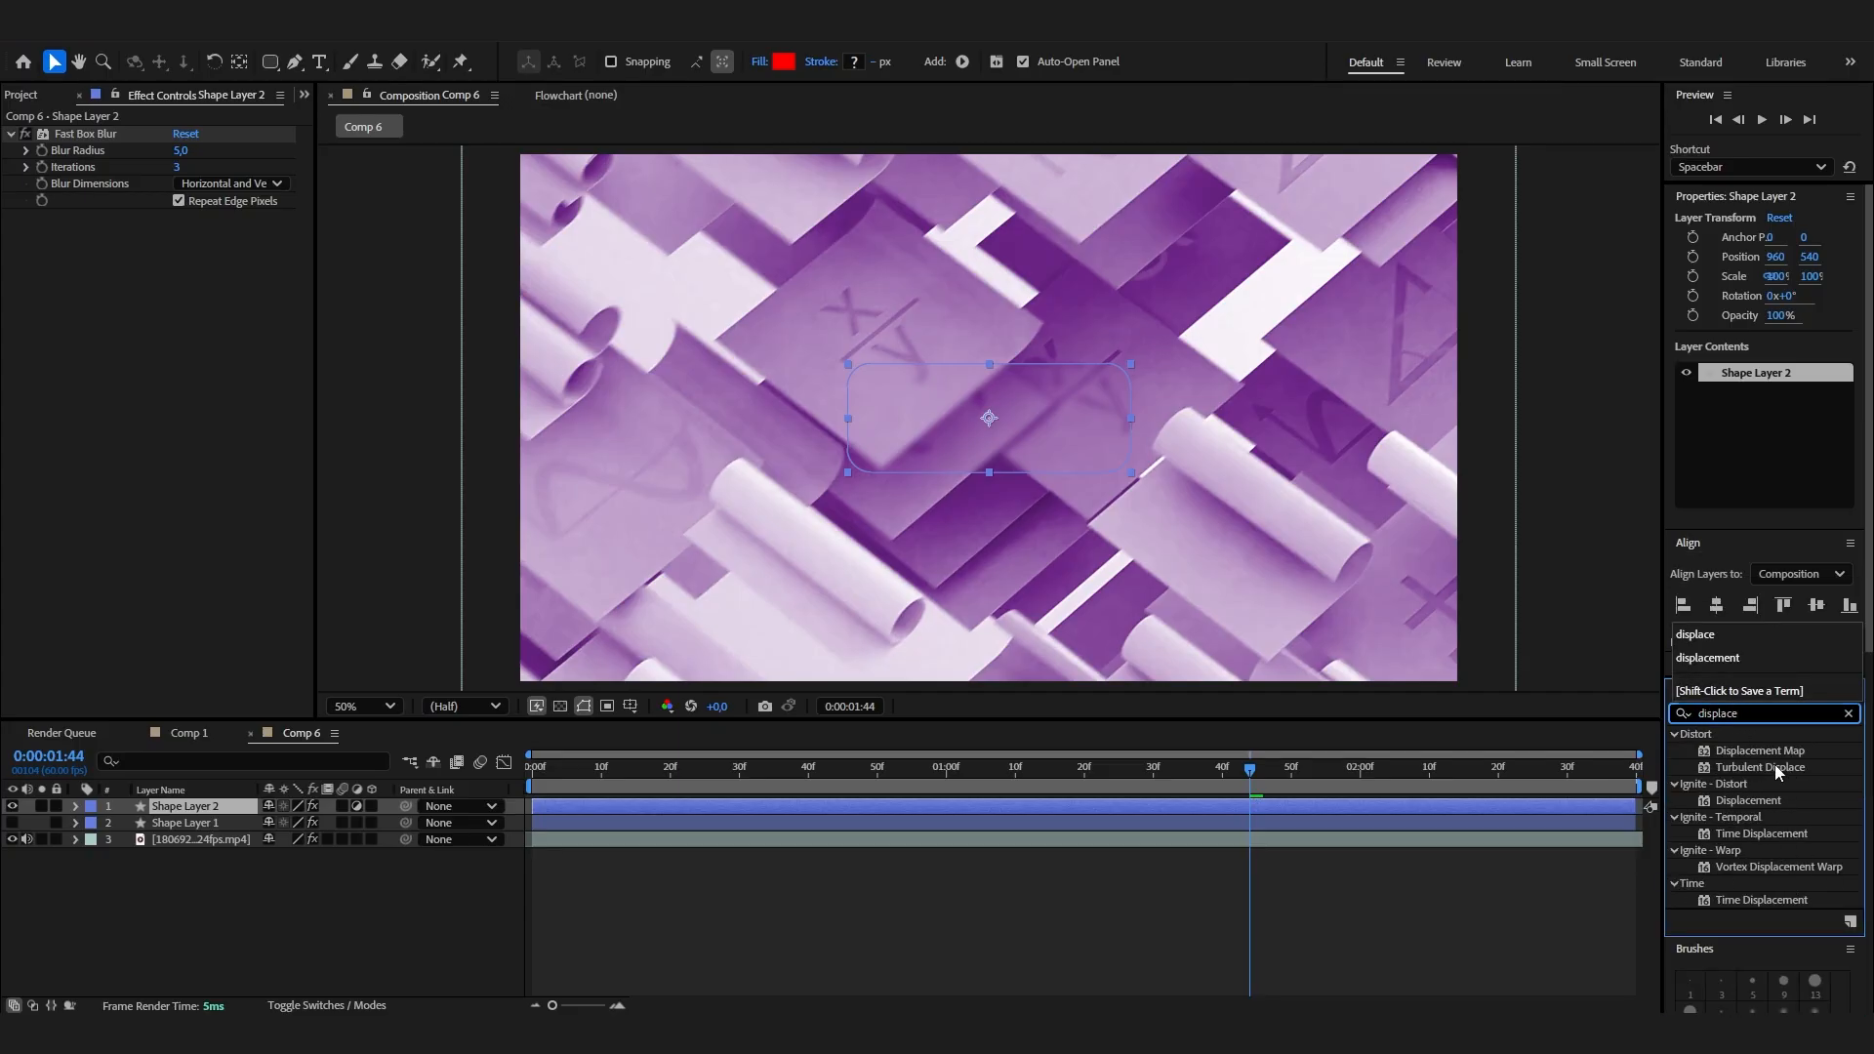
click(1765, 750)
drag(1760, 758, 60, 475)
Set the Displacement Map layer to Shape Layer 1 and its source to Effects & Masks.
click(217, 234)
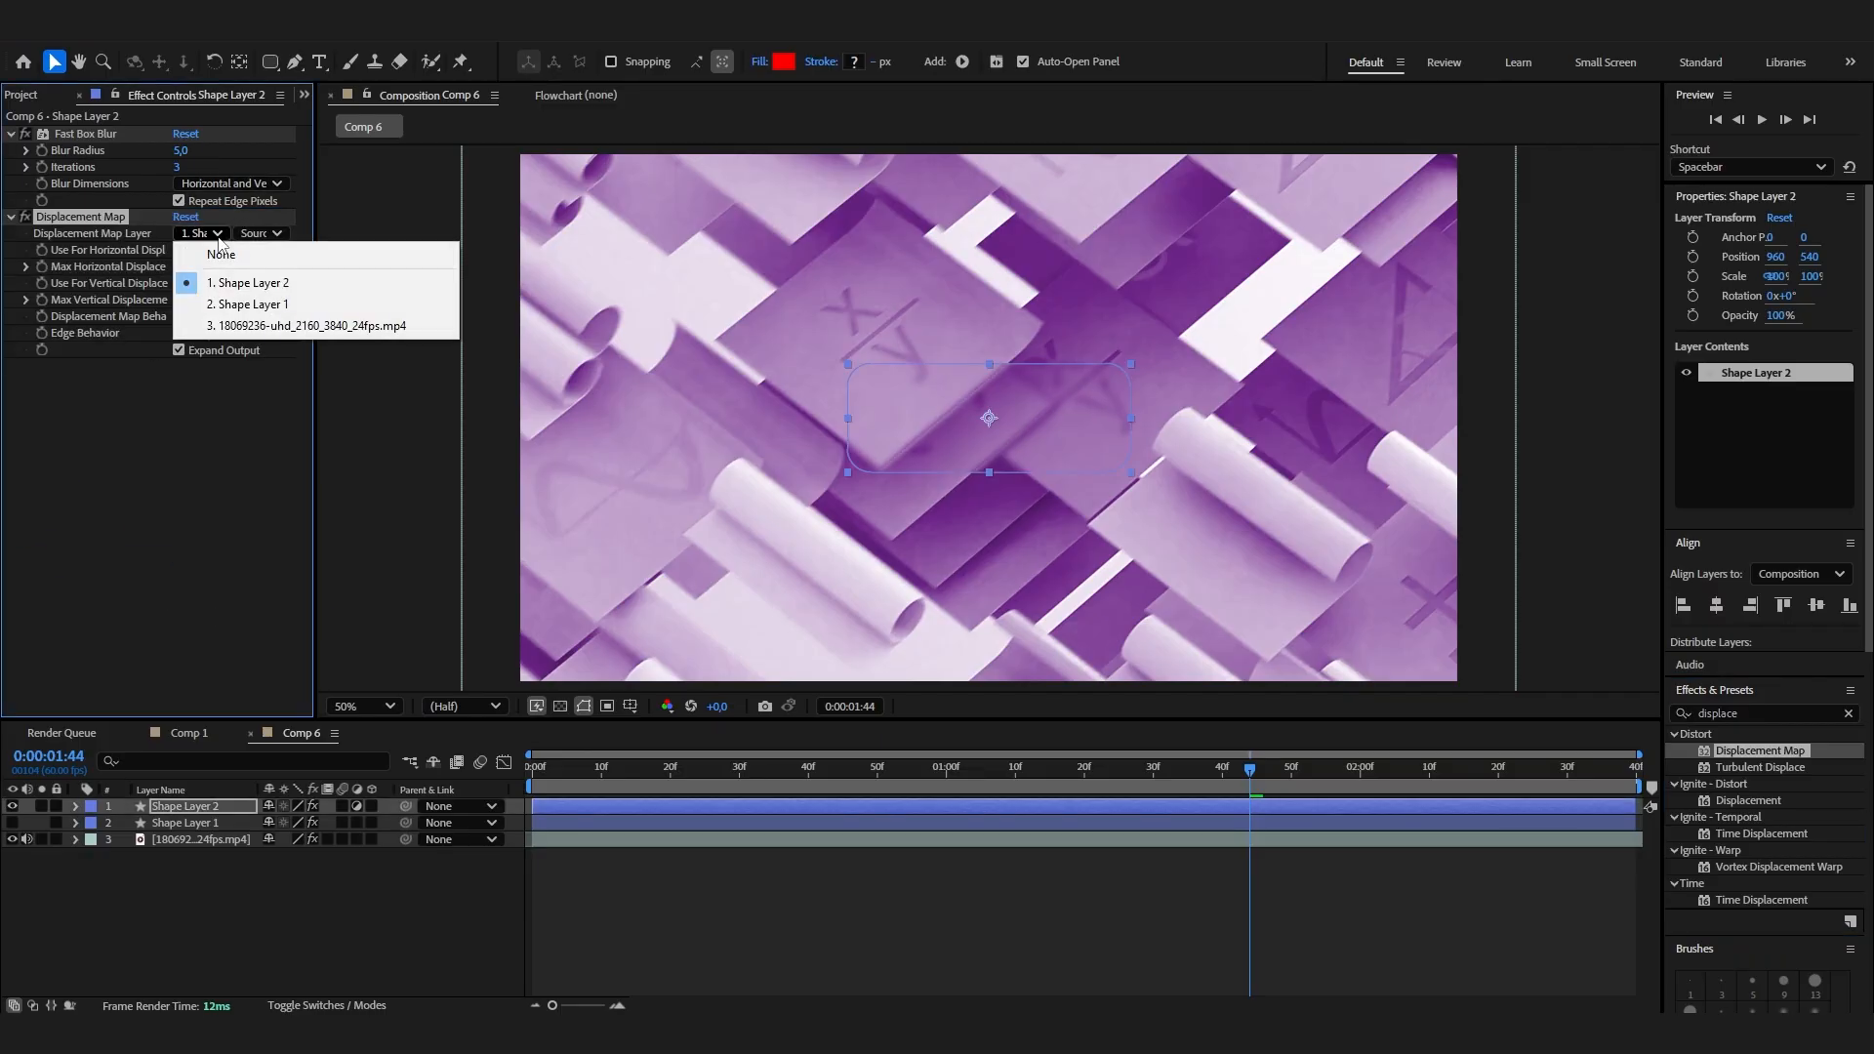
click(256, 304)
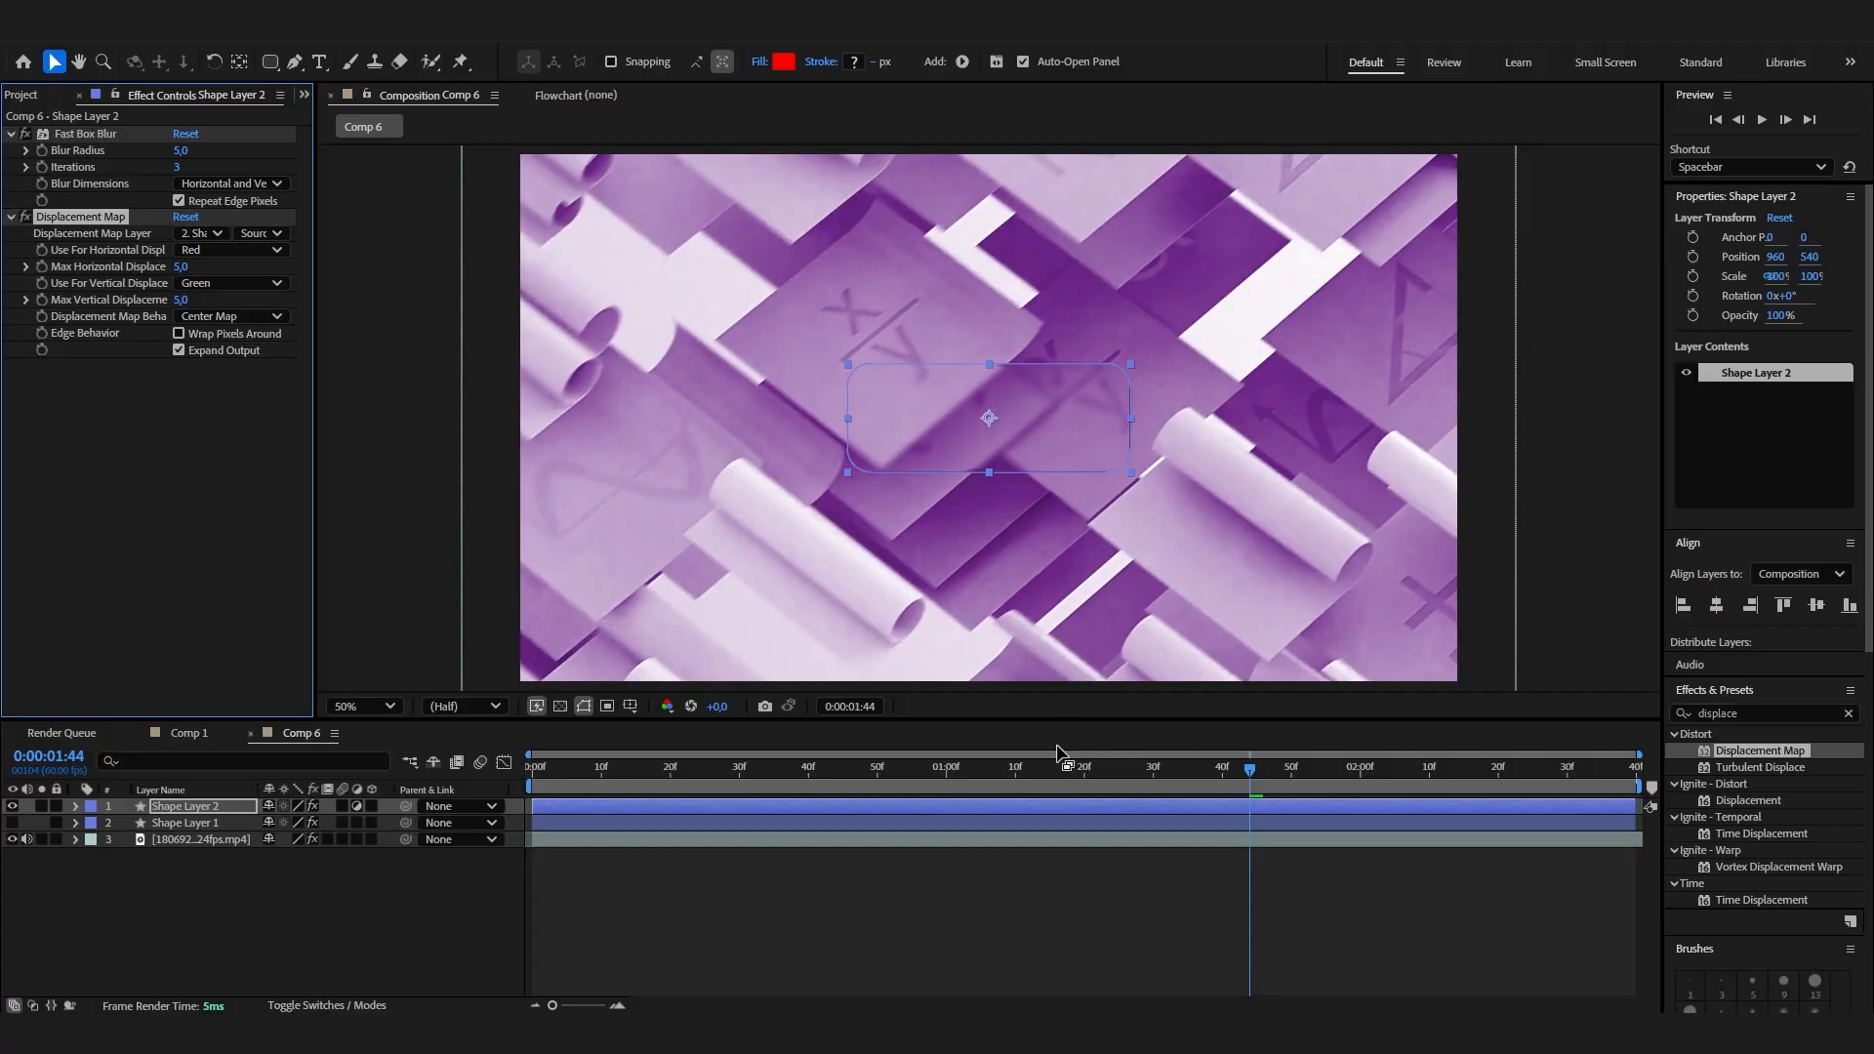
click(975, 837)
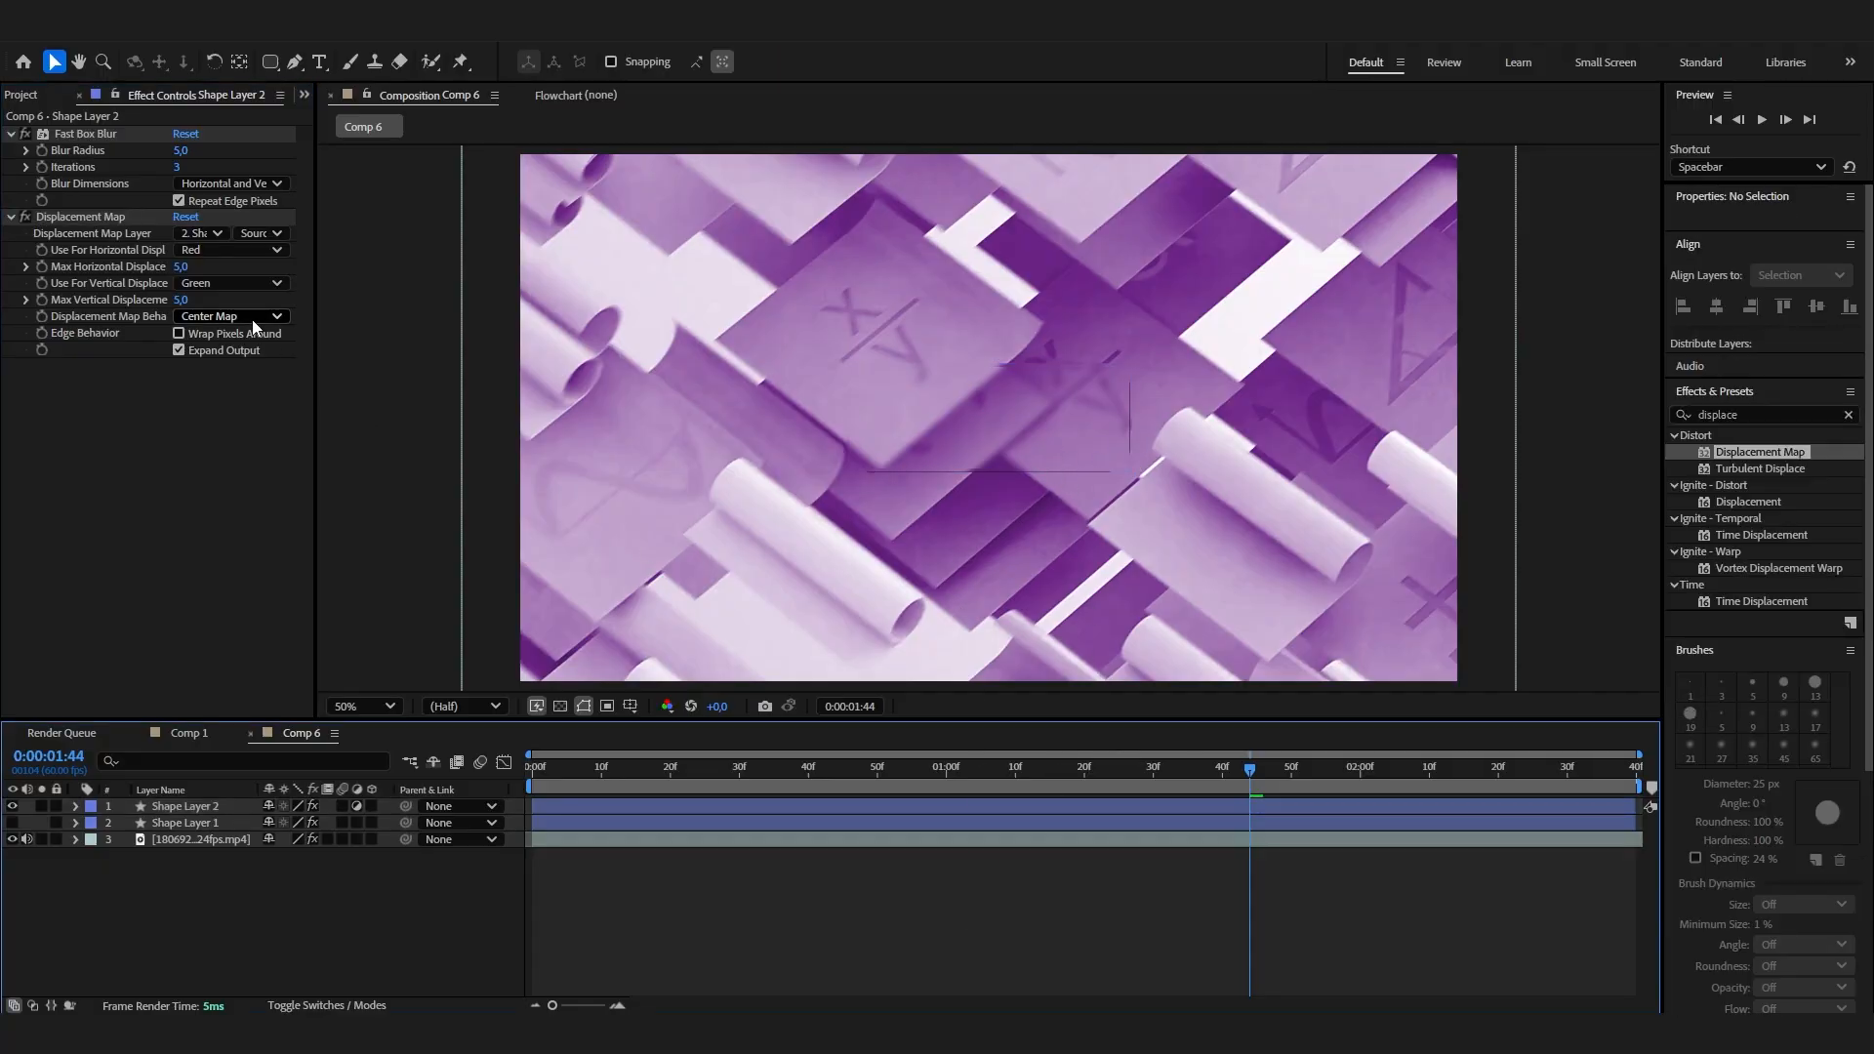
click(278, 234)
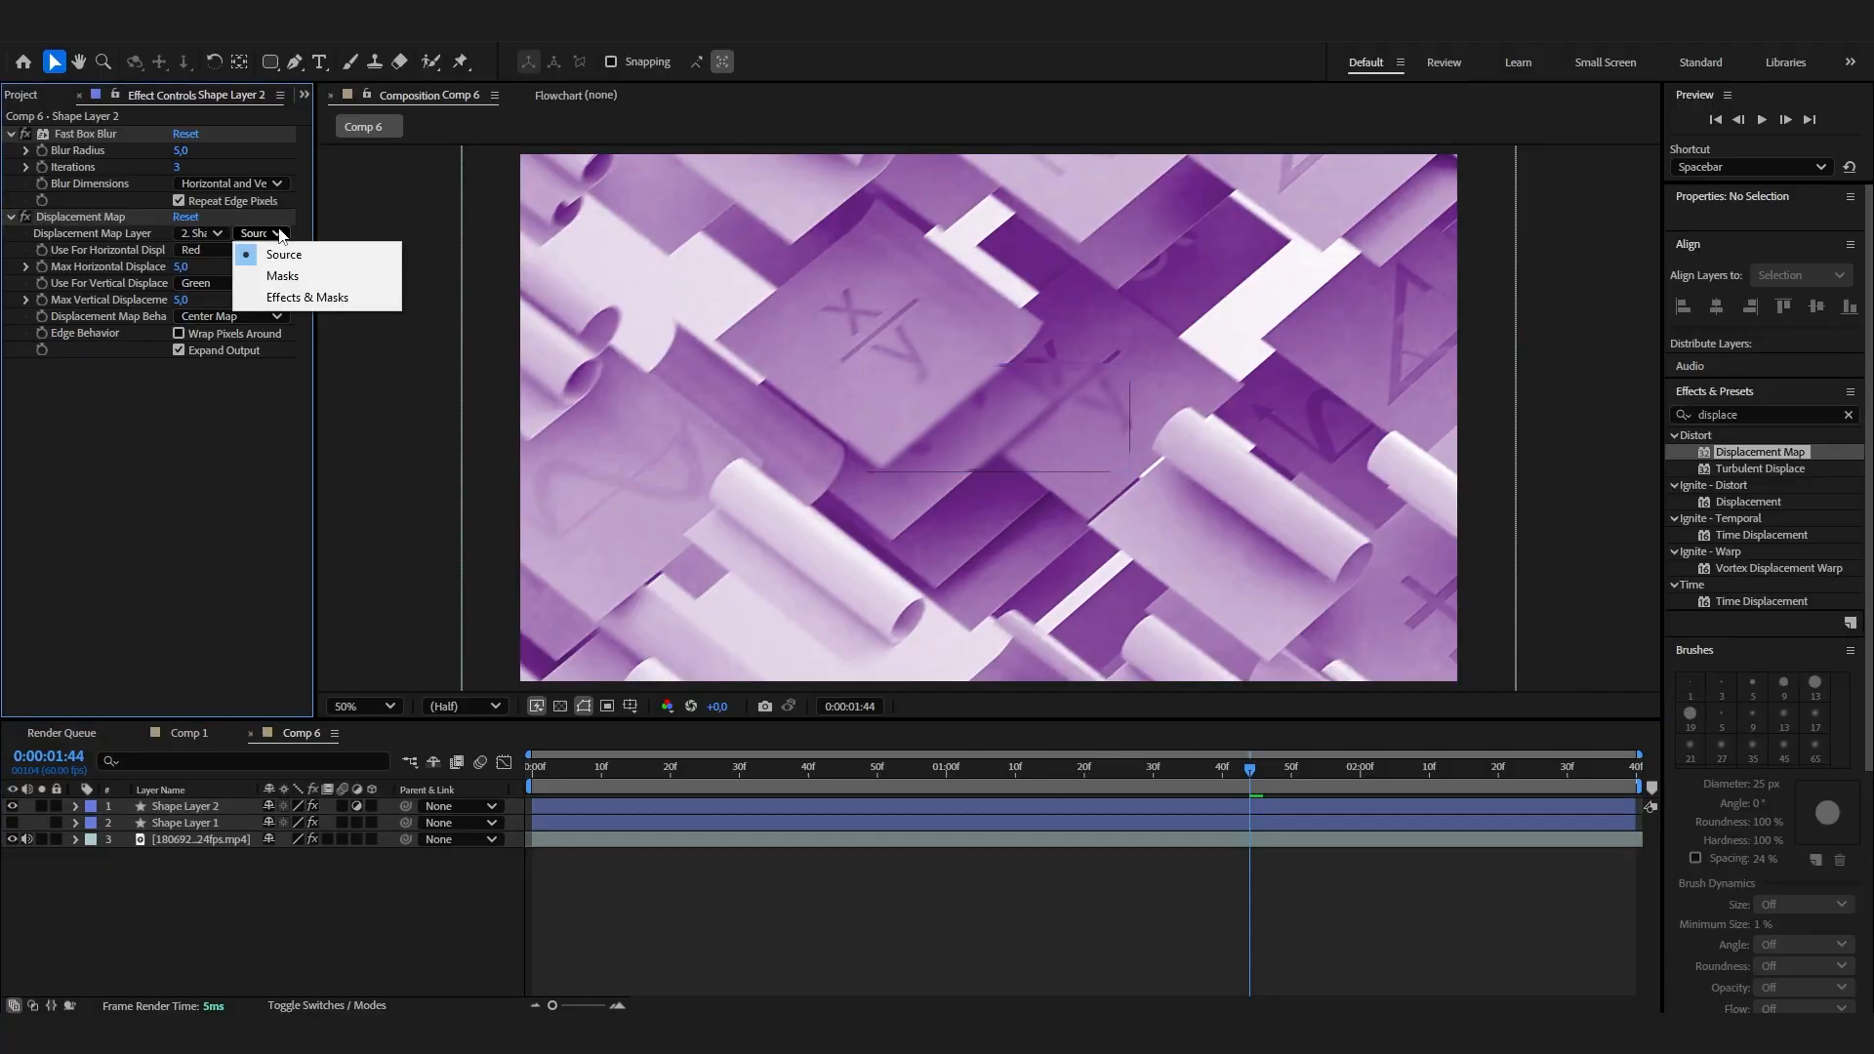
click(279, 236)
click(279, 236)
click(306, 297)
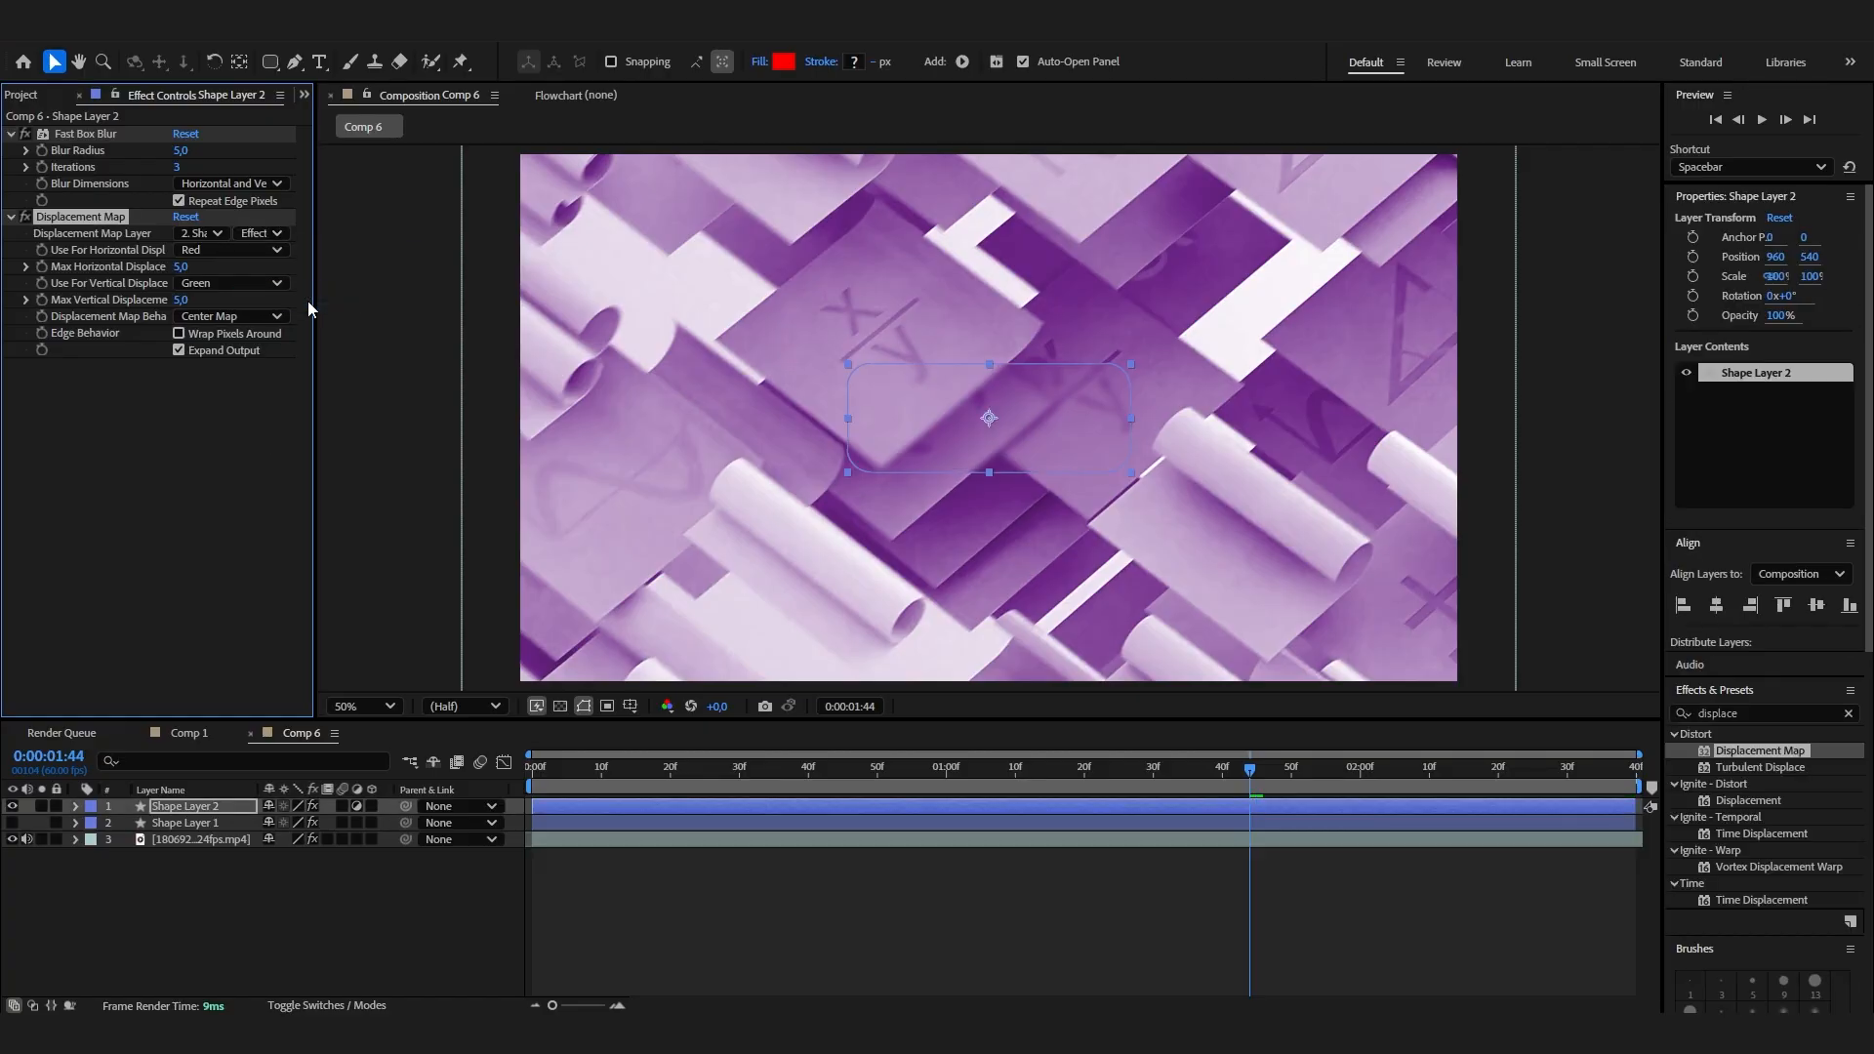
click(435, 900)
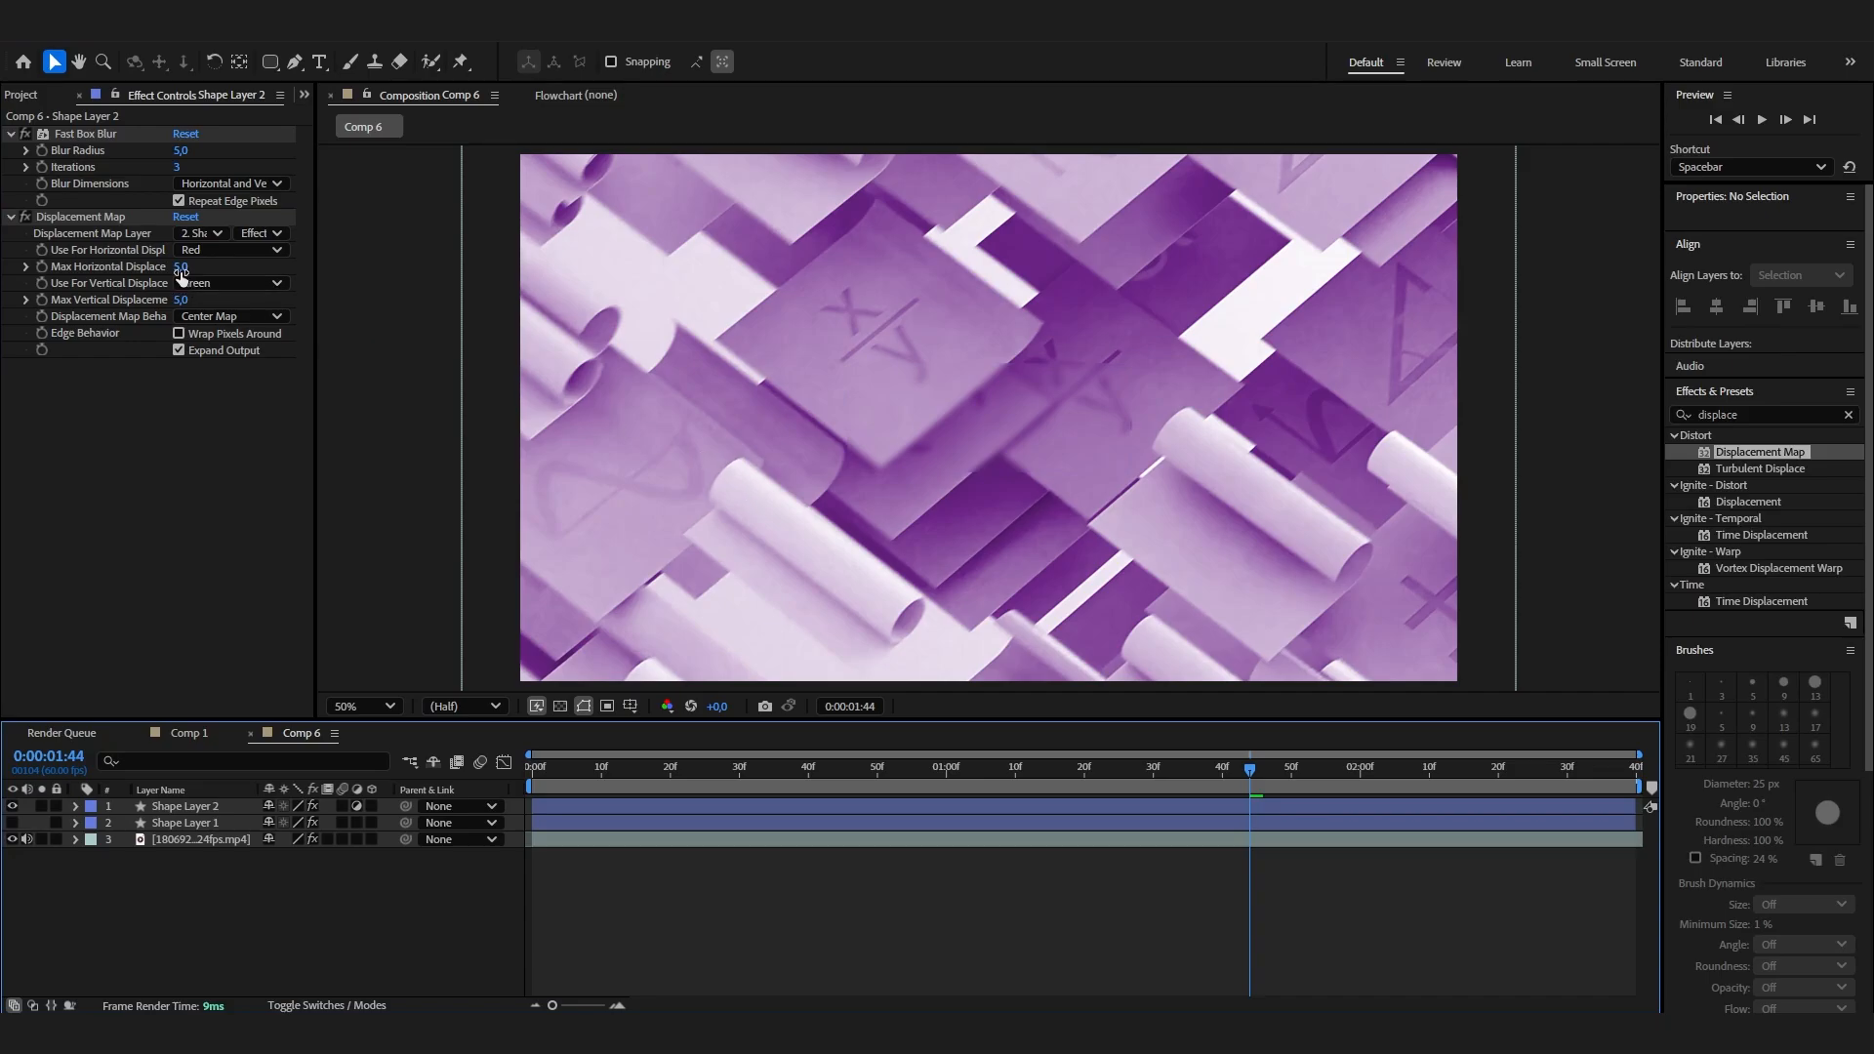
Set both the maximum horizontal and maximum vertical displacement on Shape Layer 2 to 334.
click(167, 404)
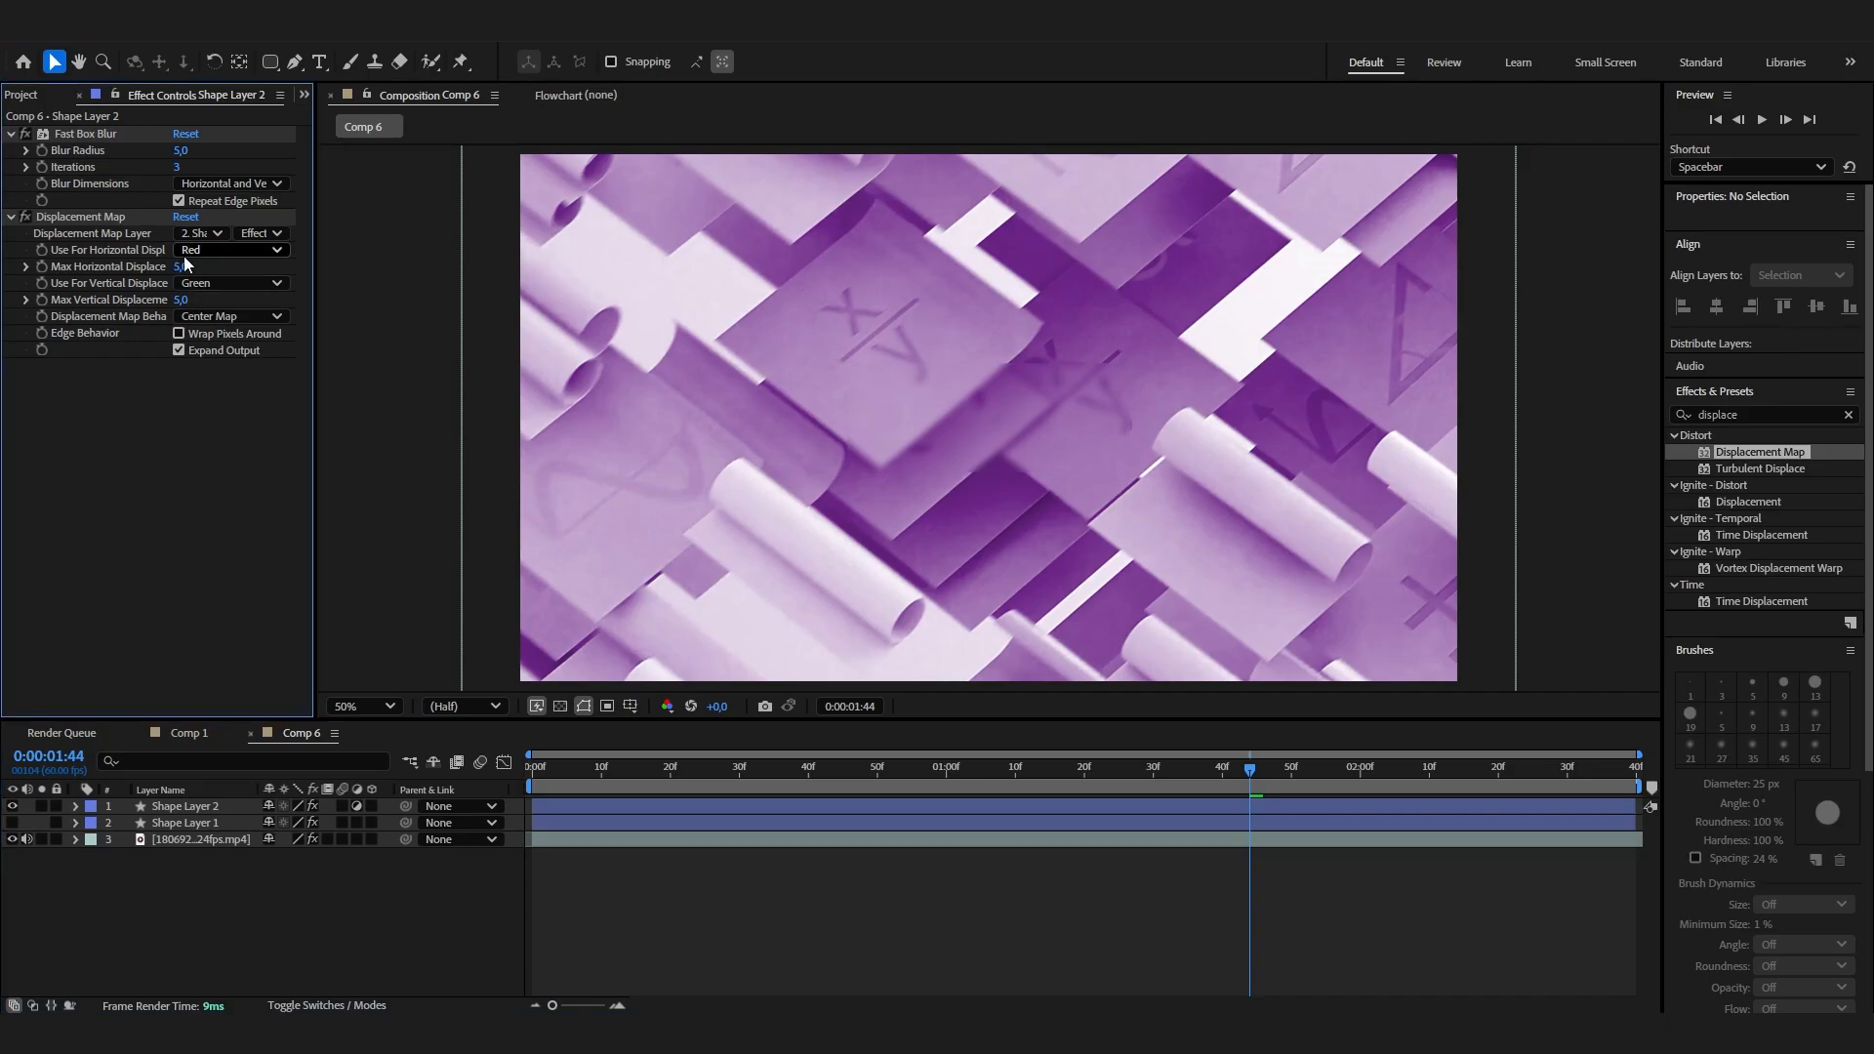
drag(185, 267, 517, 279)
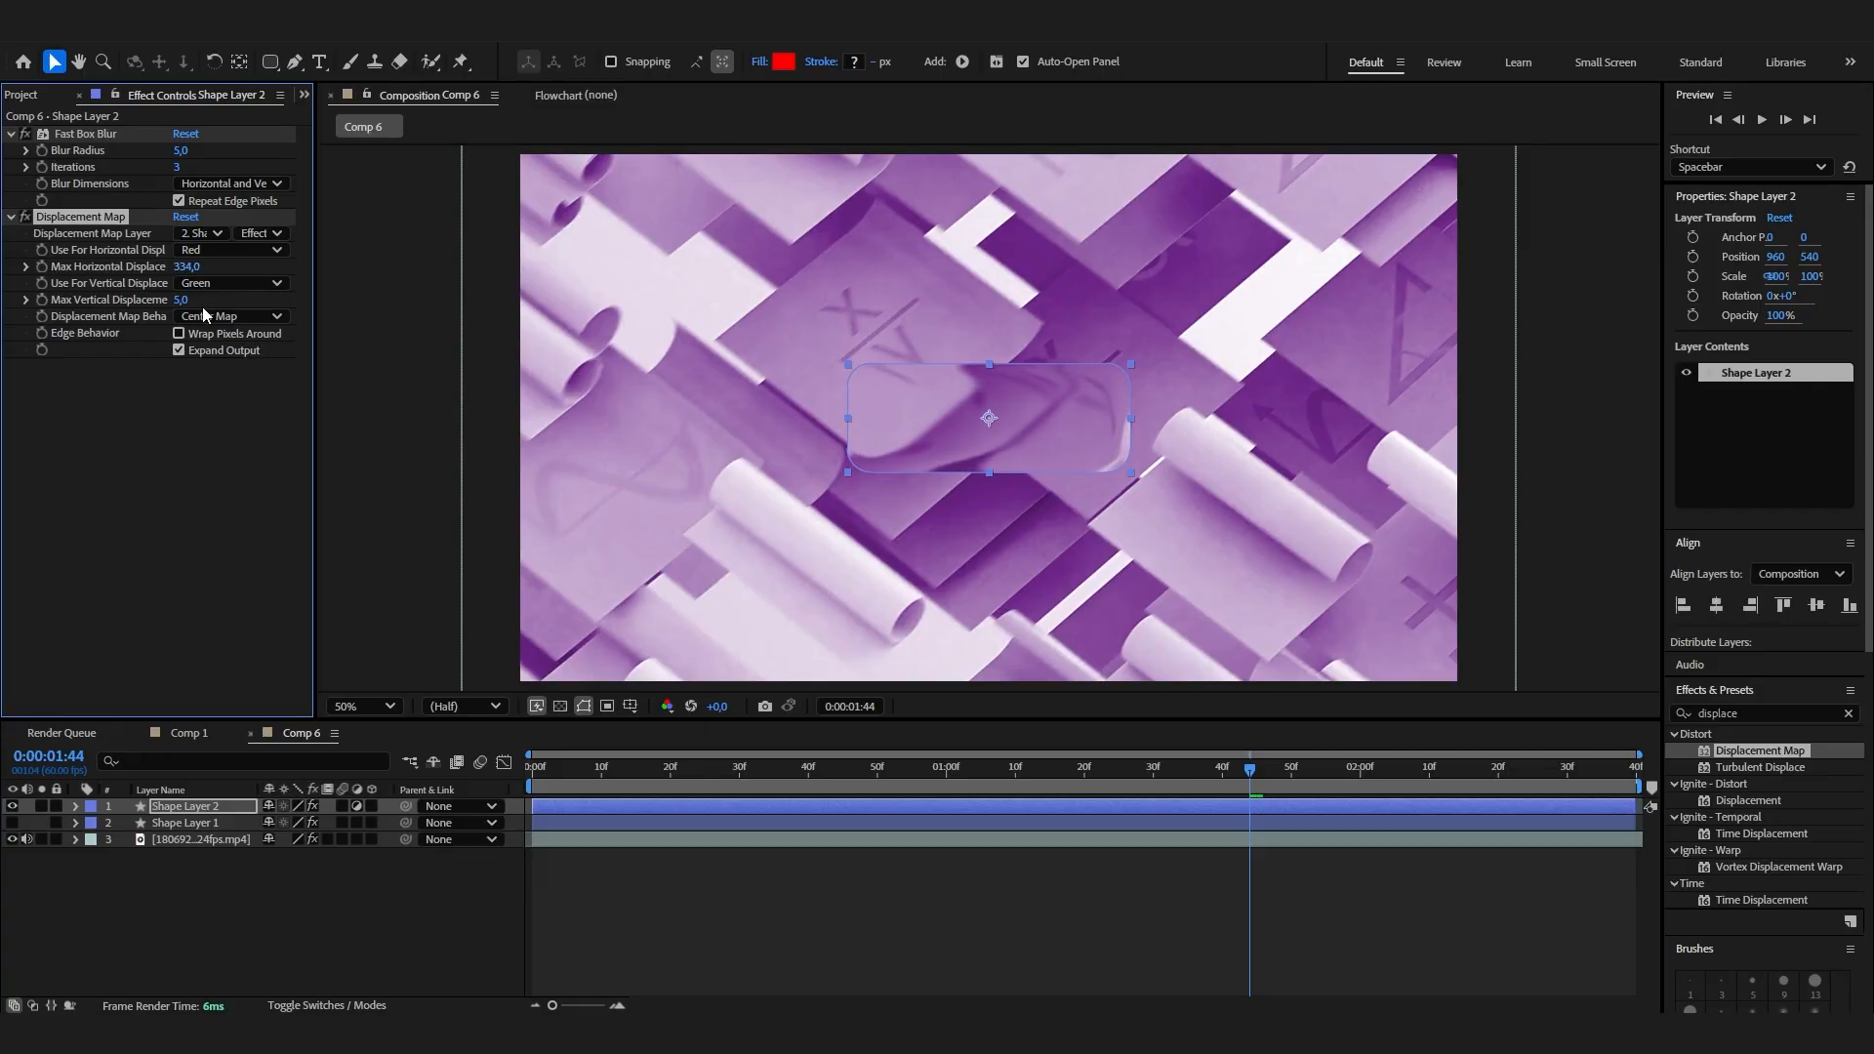
drag(182, 300, 494, 293)
click(373, 919)
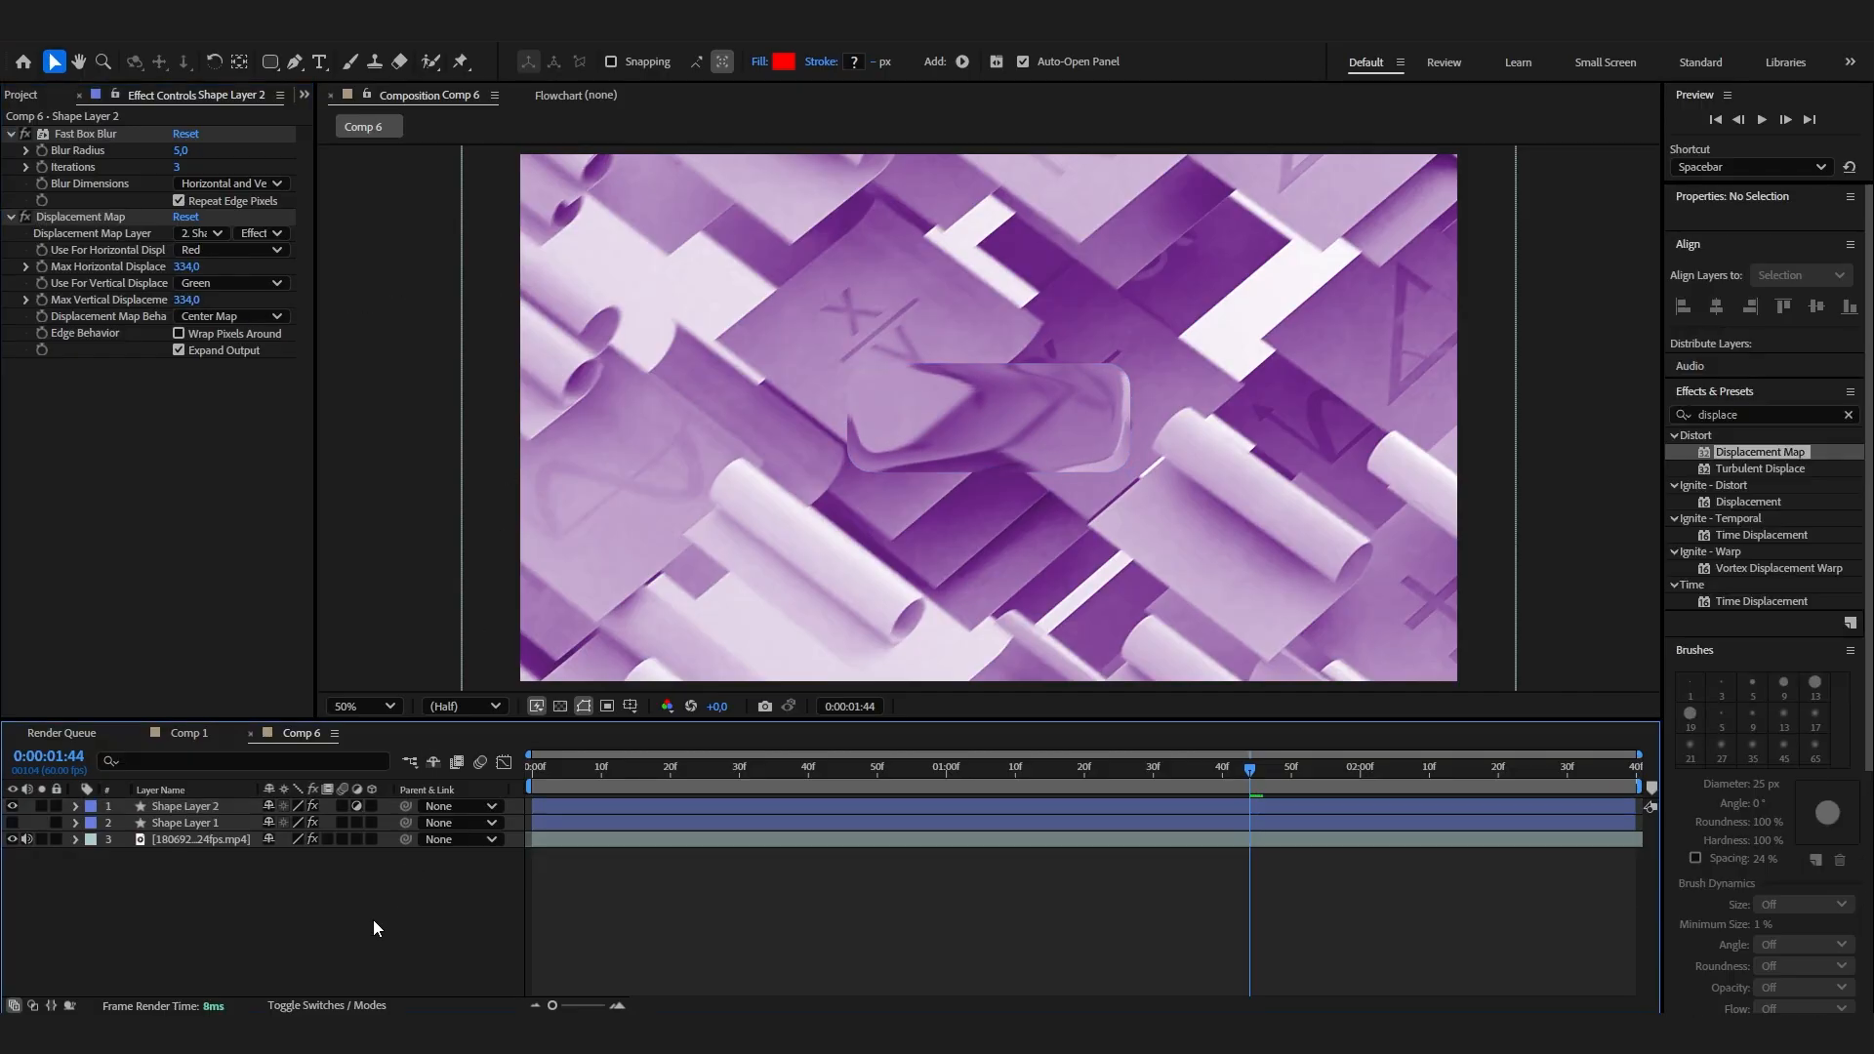
Preview the displaced shape by playing Comp 6 from the first frame to about 0:00:01:01.
drag(1071, 771, 521, 783)
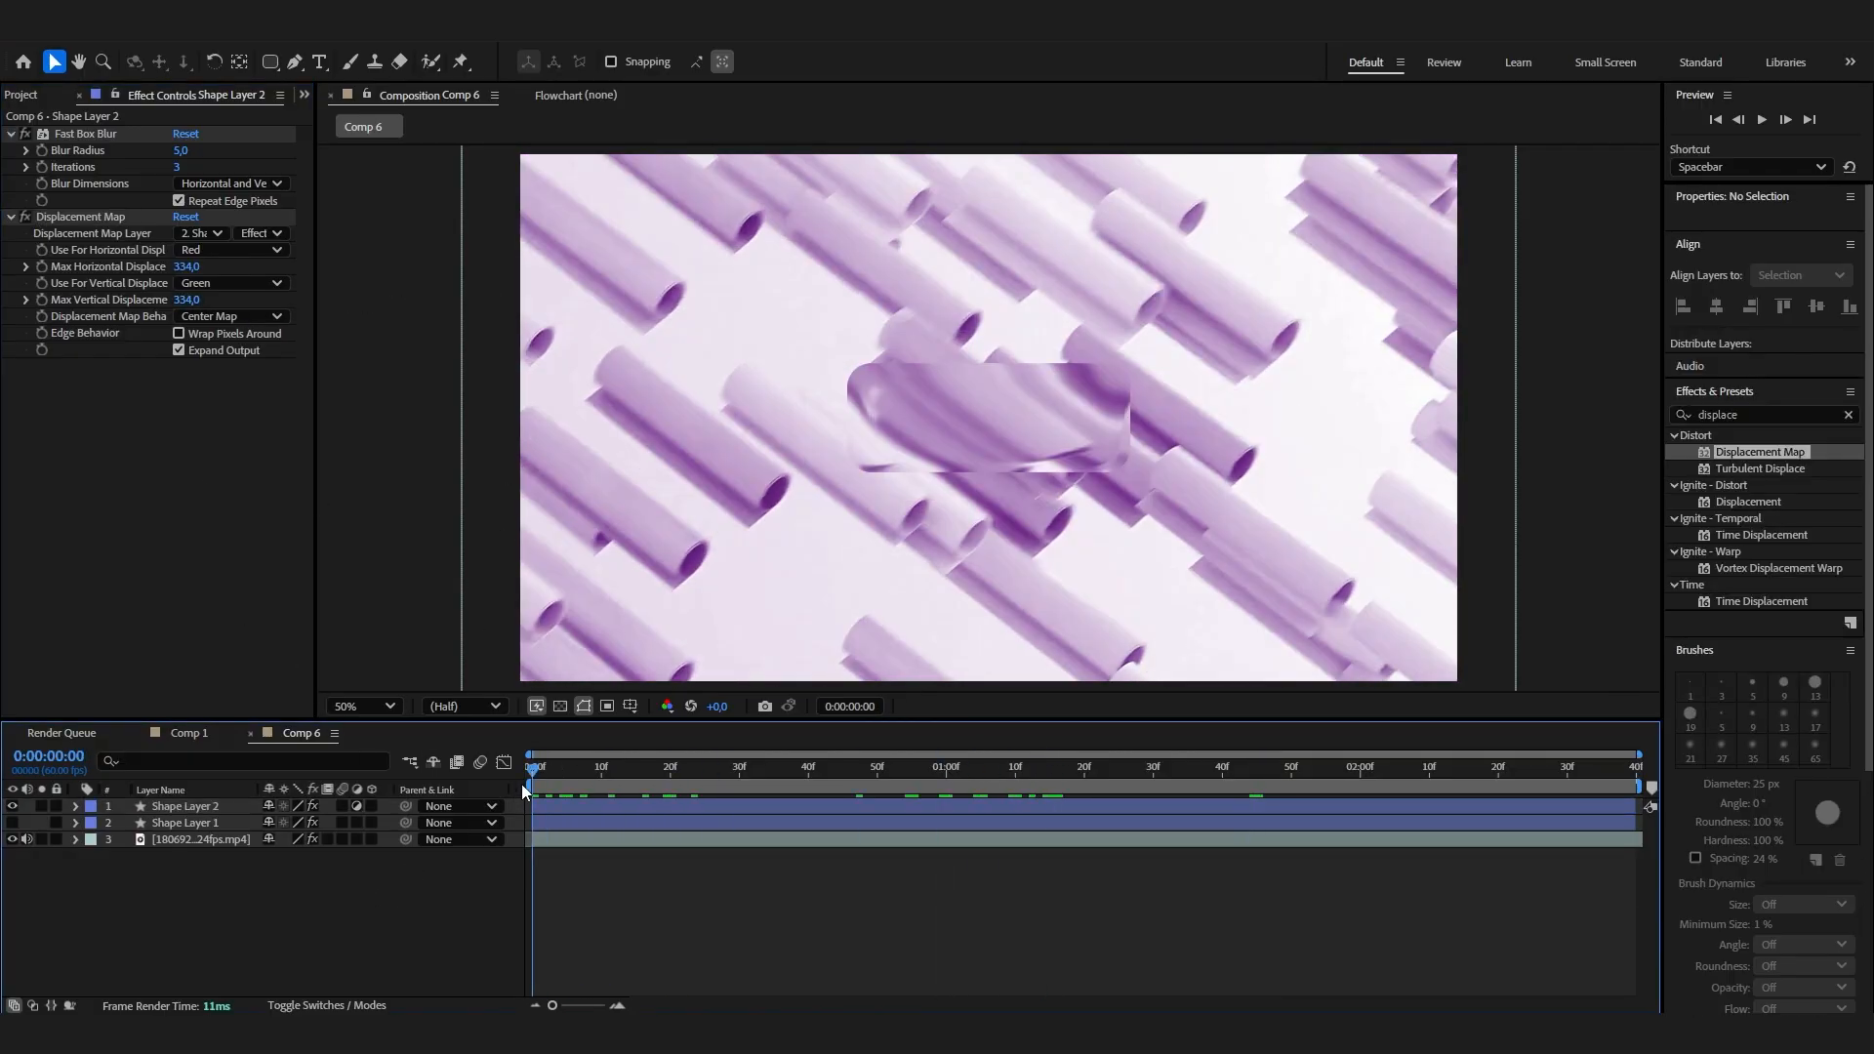
key(space)
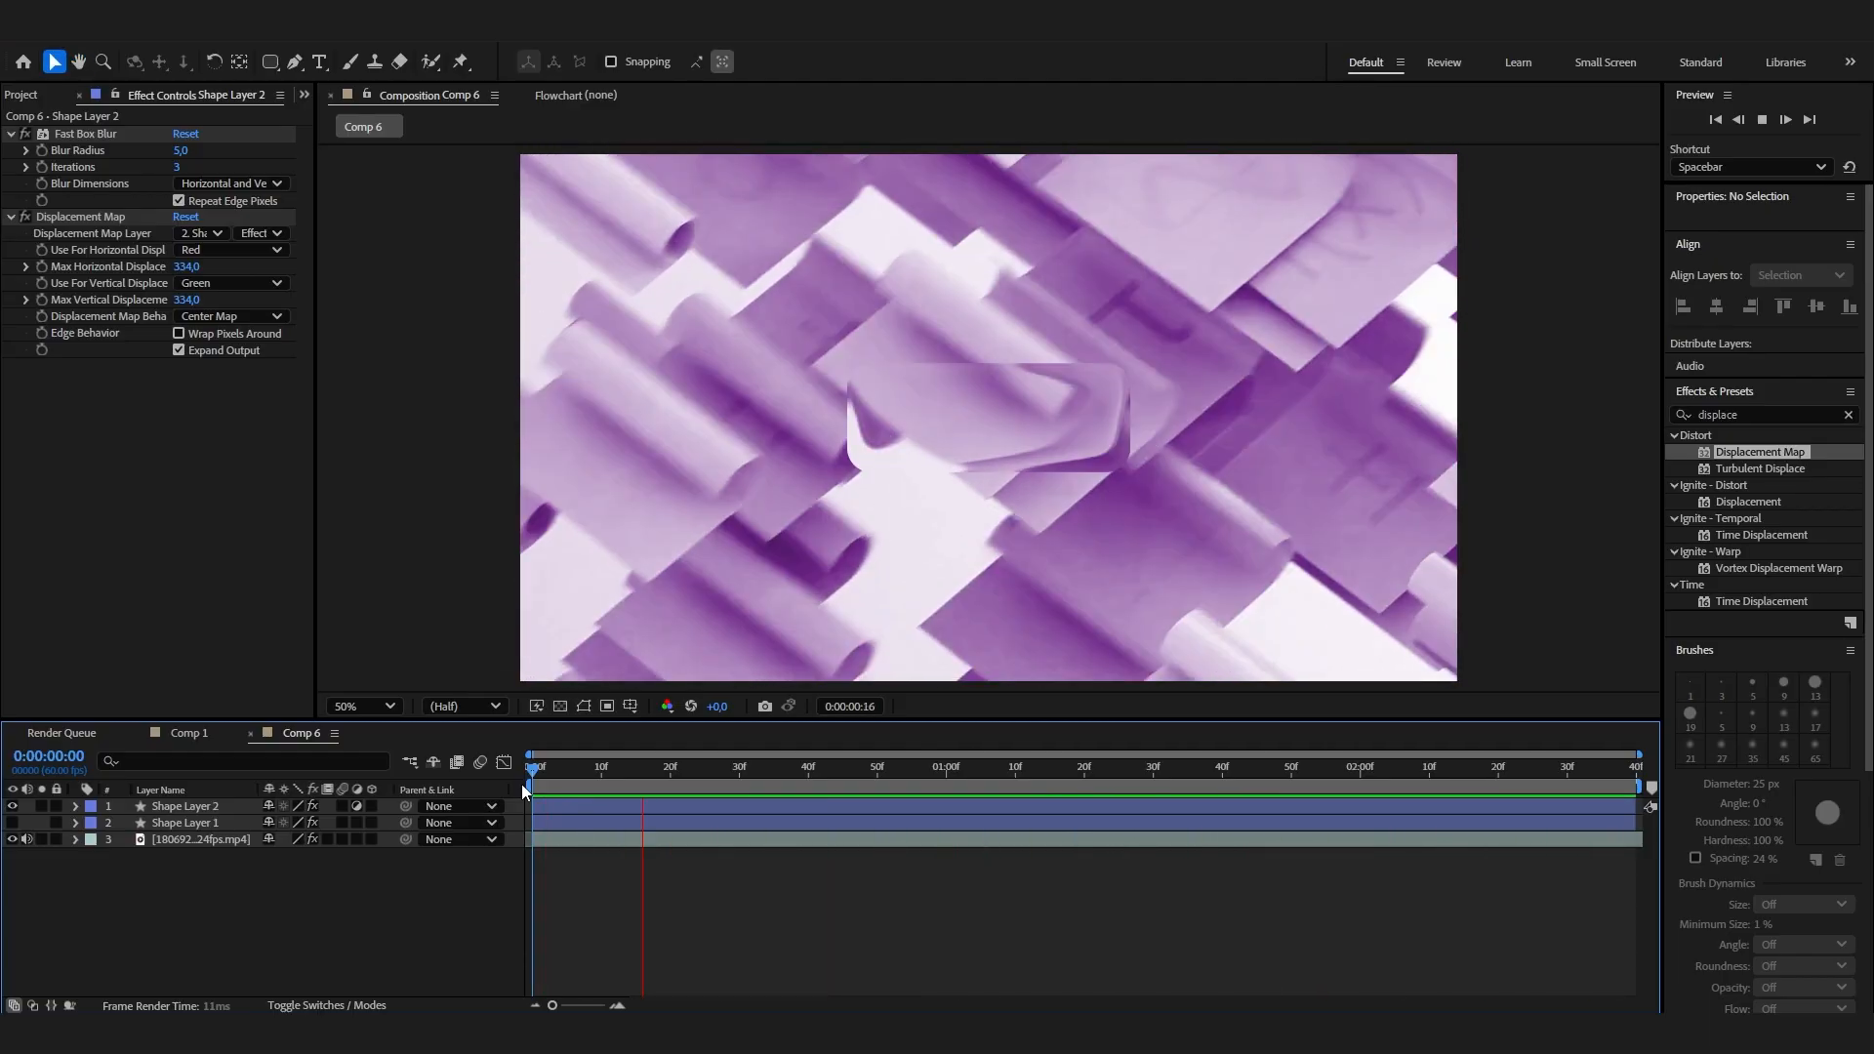
key(space)
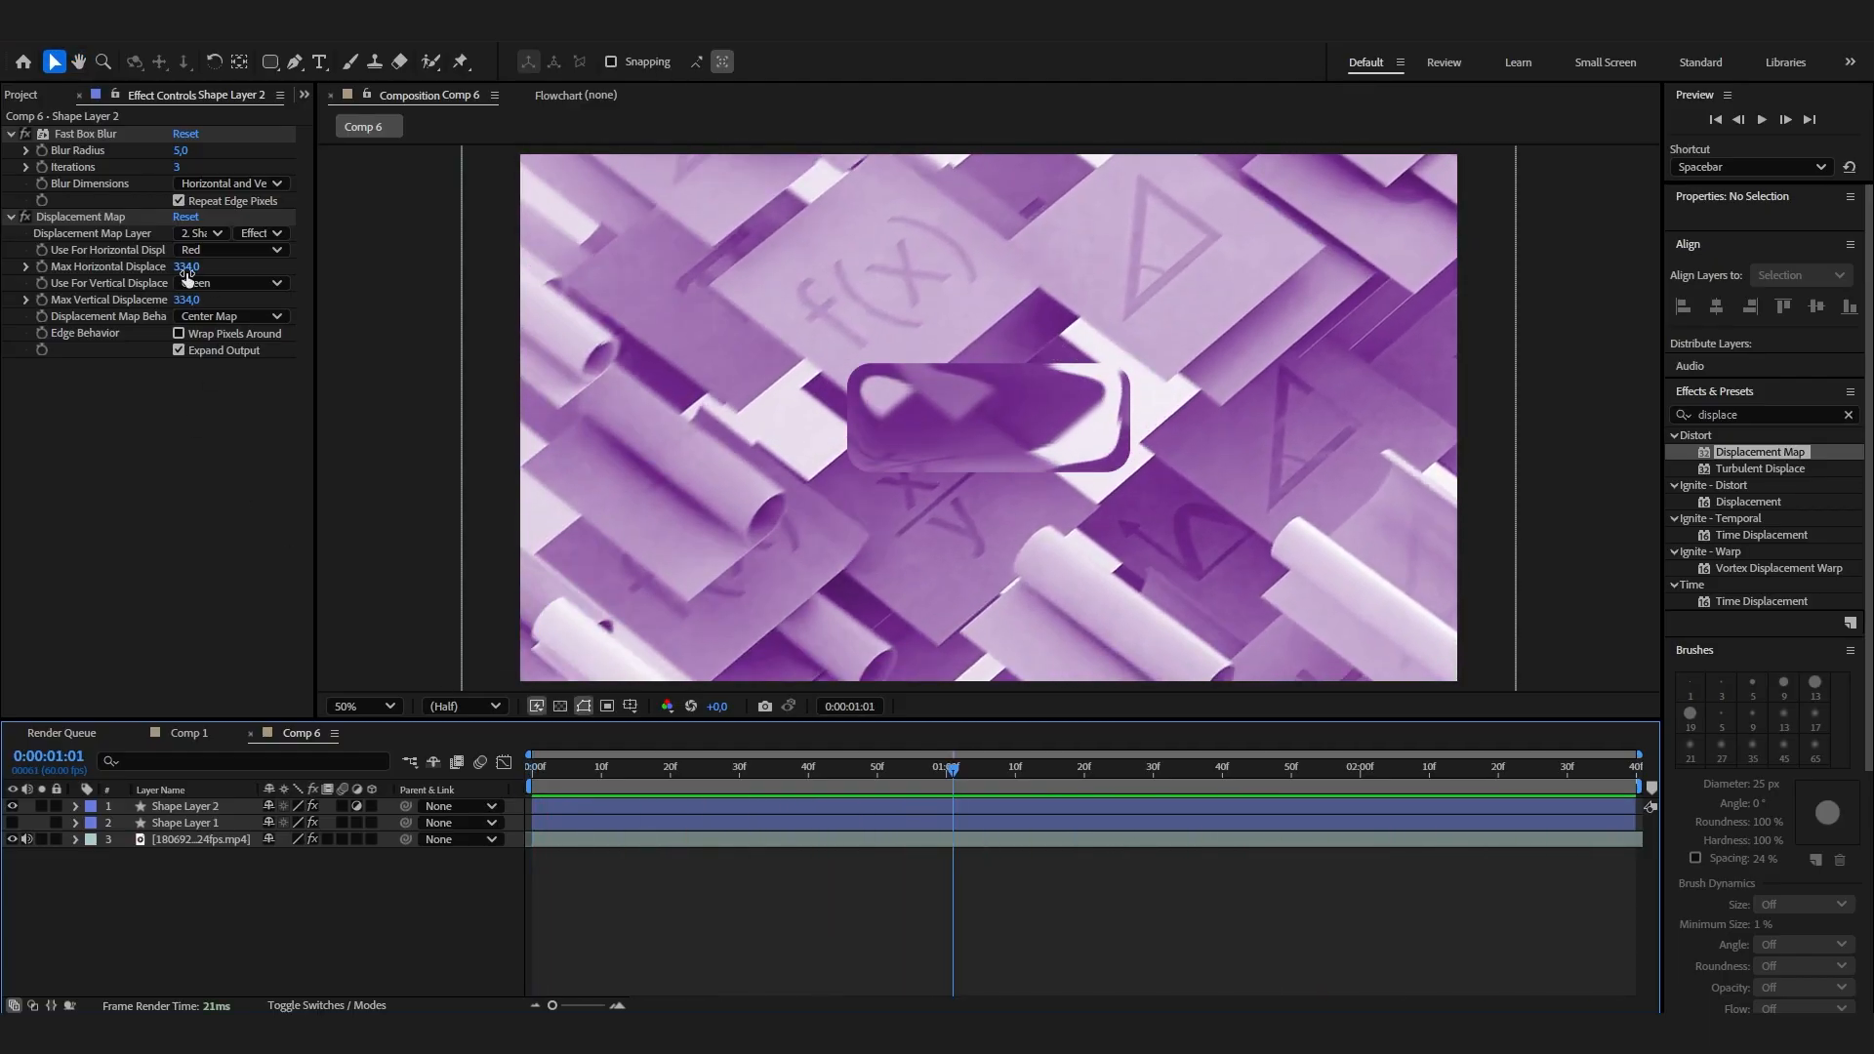
Set the maximum horizontal displacement to 131 and the maximum vertical displacement to 386, and check the effect at several frames up to 0:00:01:25.
drag(187, 266, 5, 278)
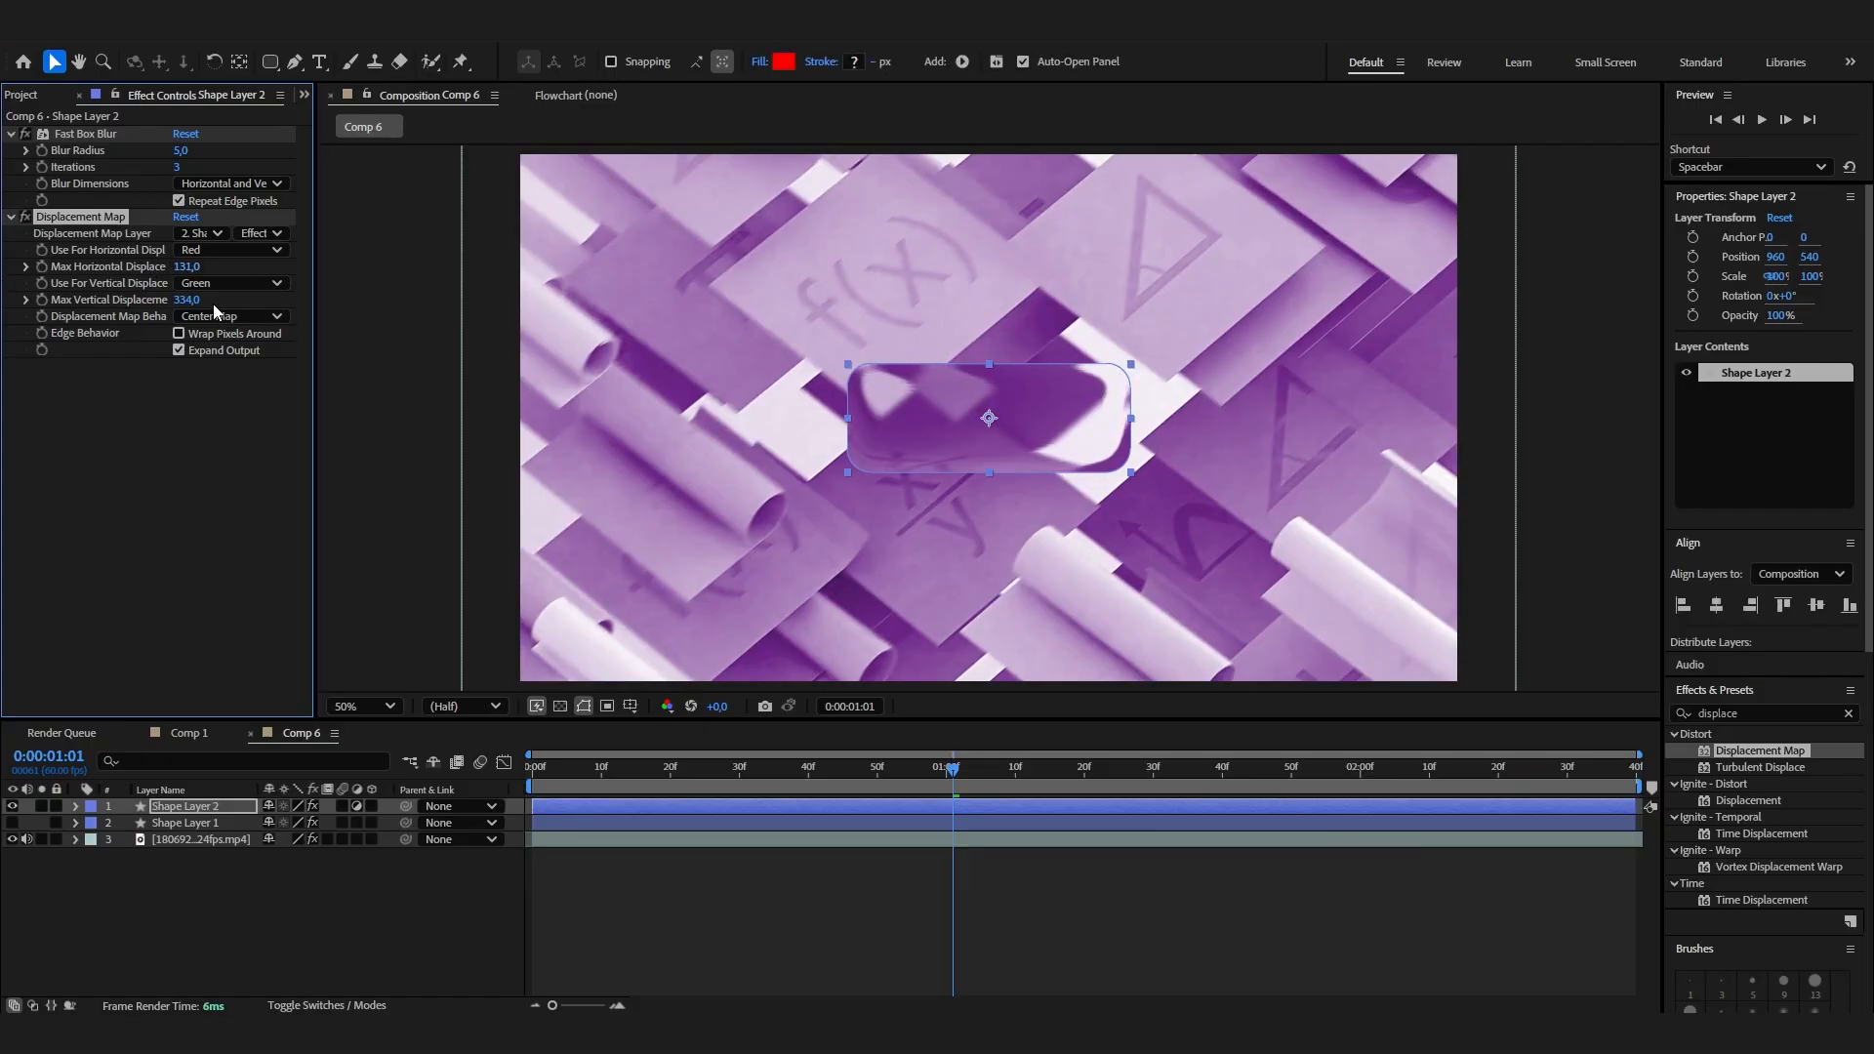
drag(188, 300, 246, 308)
drag(1012, 771, 1091, 794)
click(426, 905)
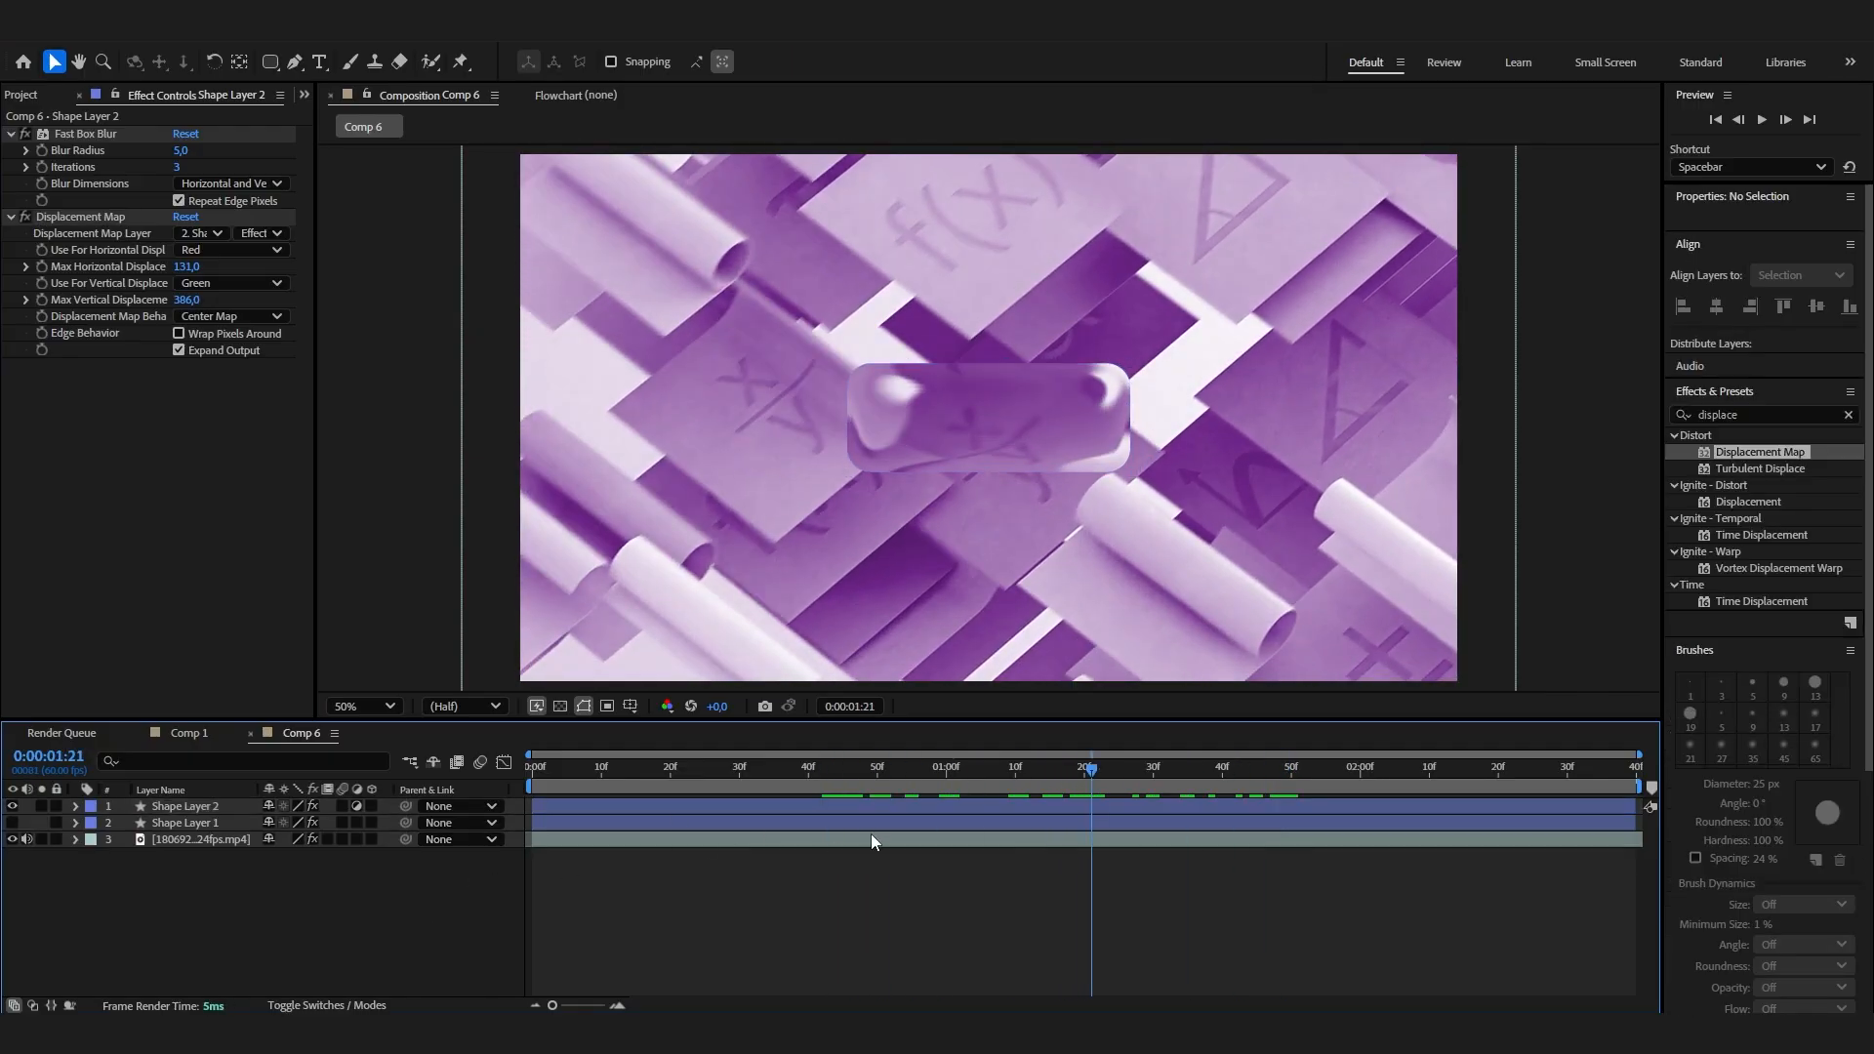
drag(1221, 761, 980, 803)
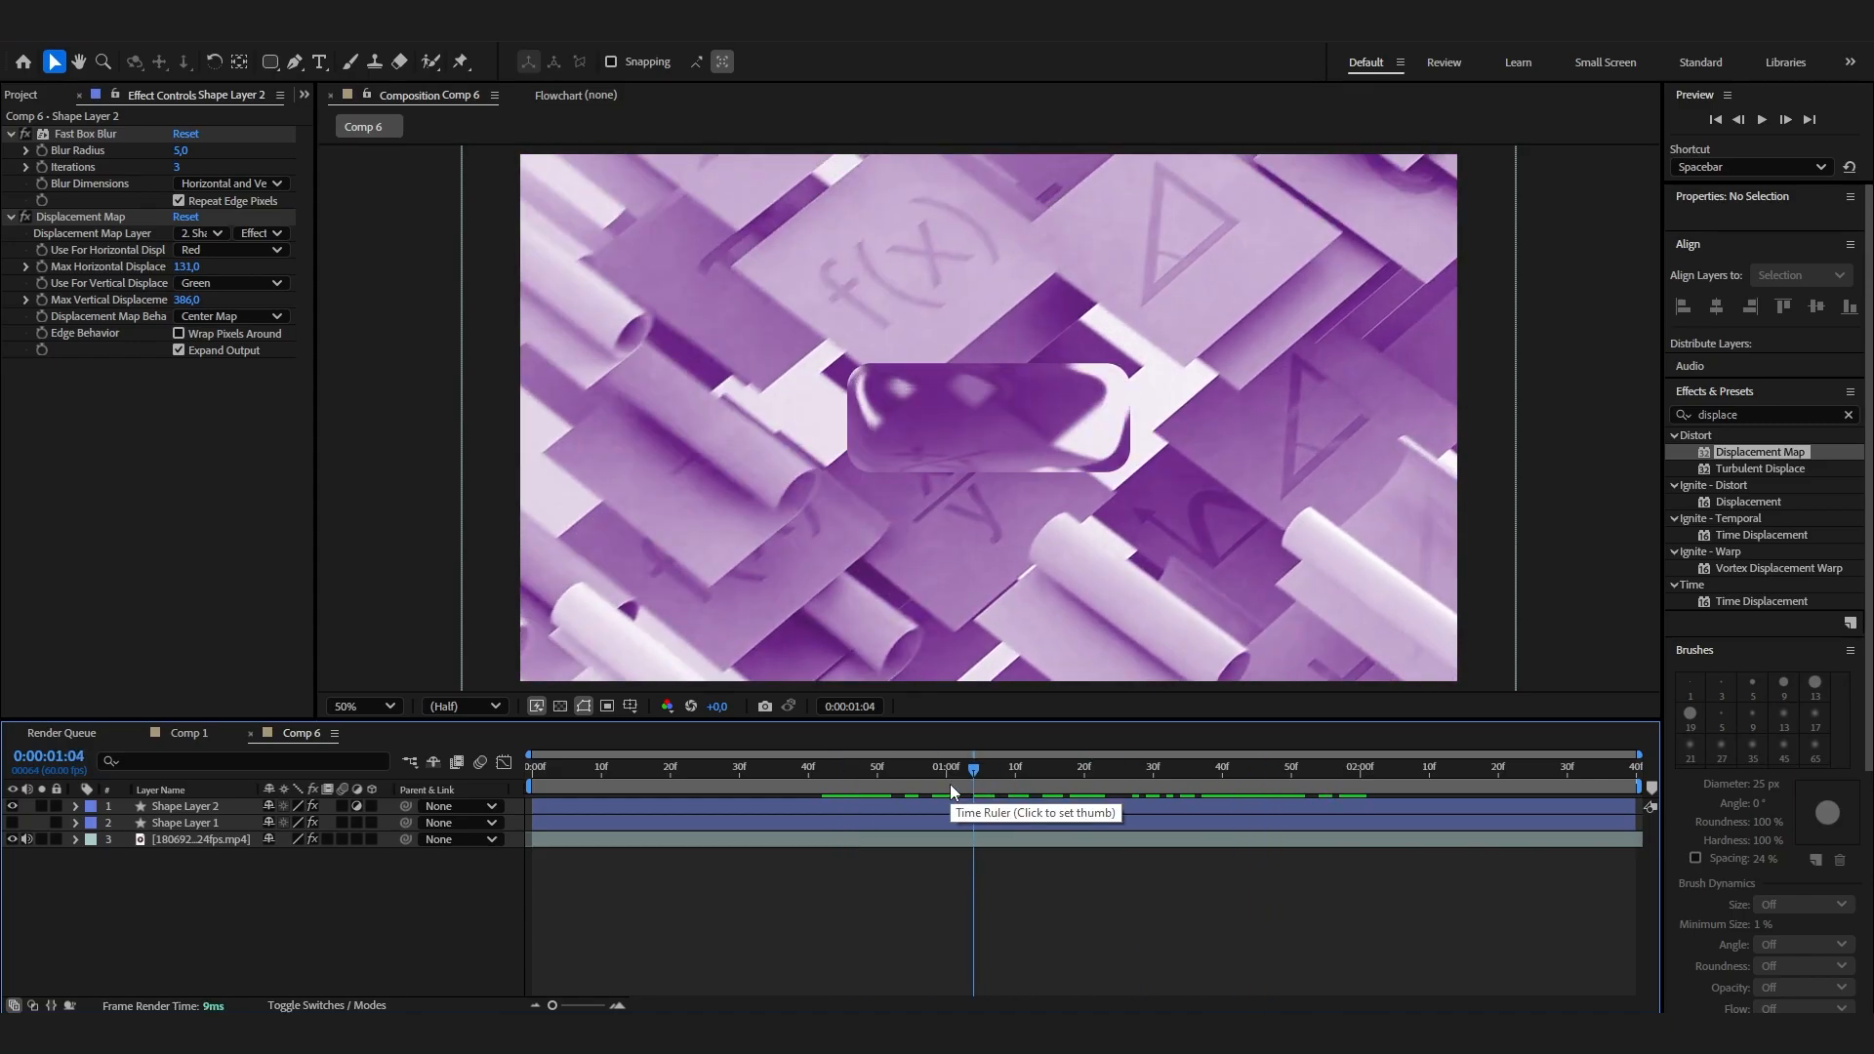
drag(976, 766, 1119, 798)
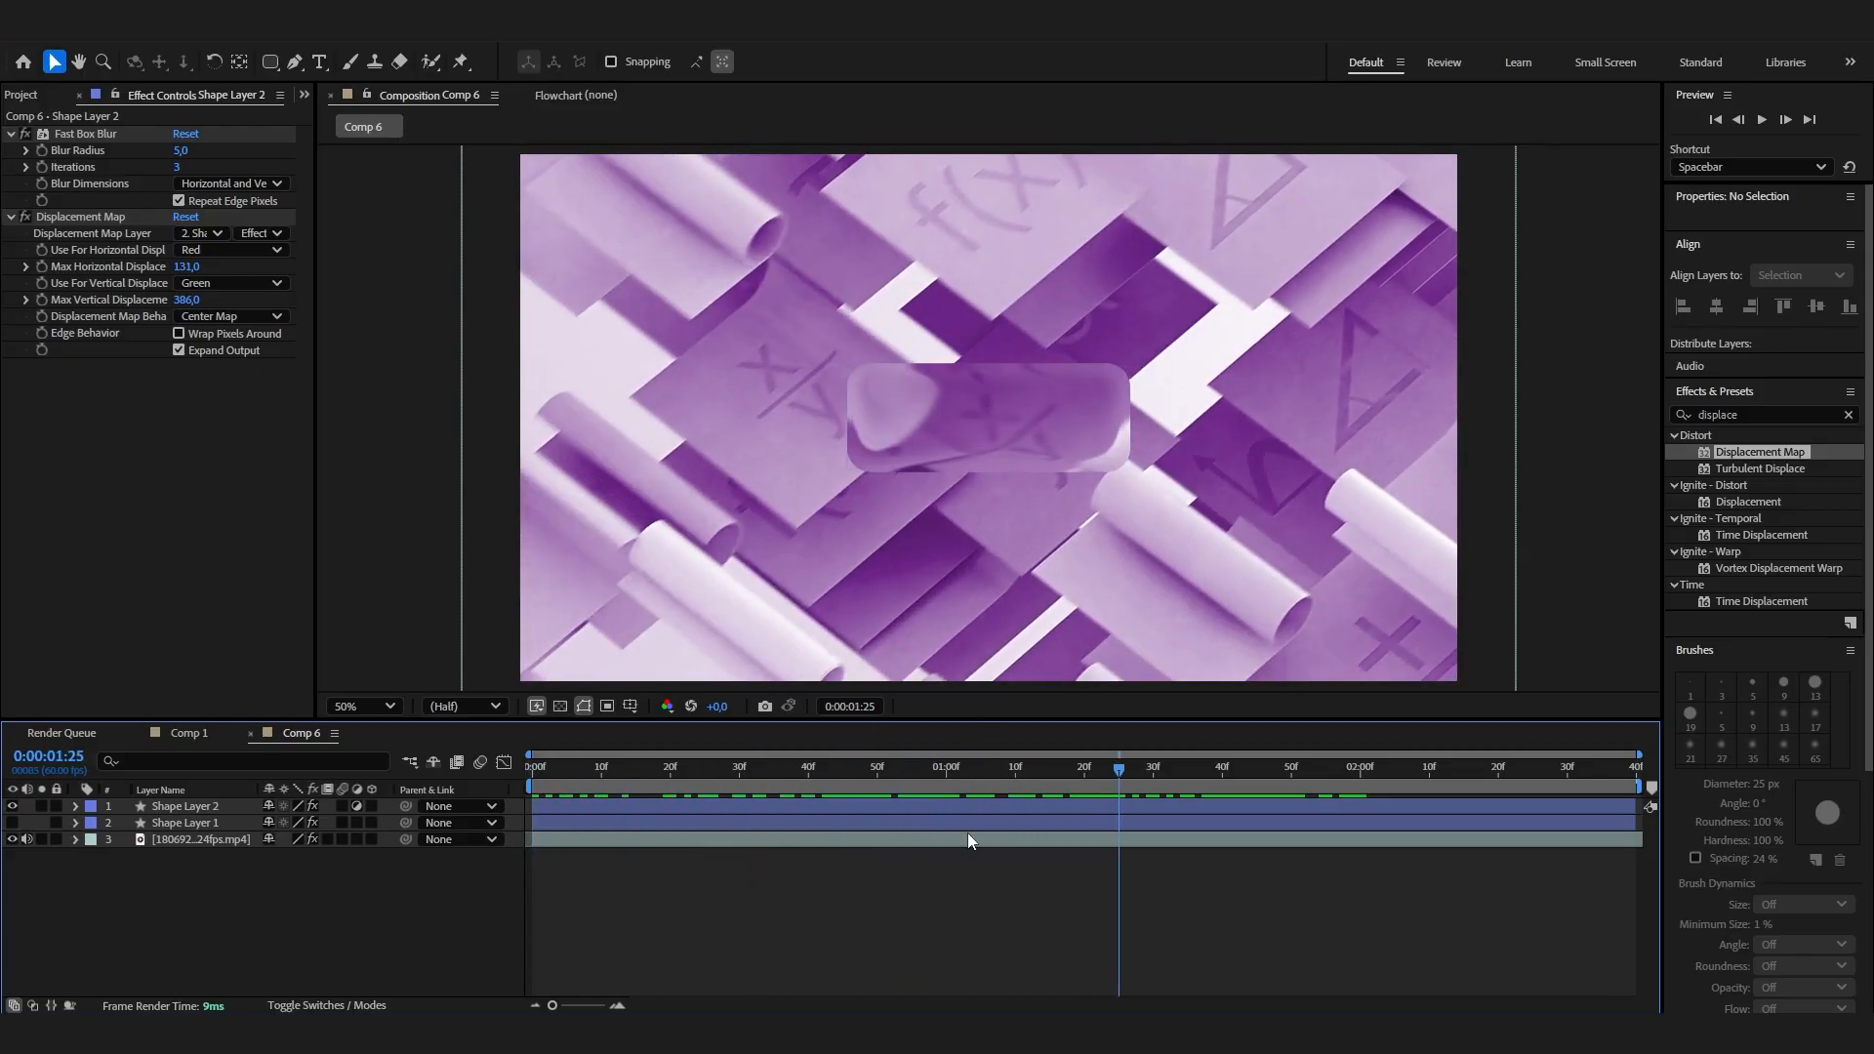
Duplicate the hidden Shape Layer 1 and make the duplicate visible.
click(172, 823)
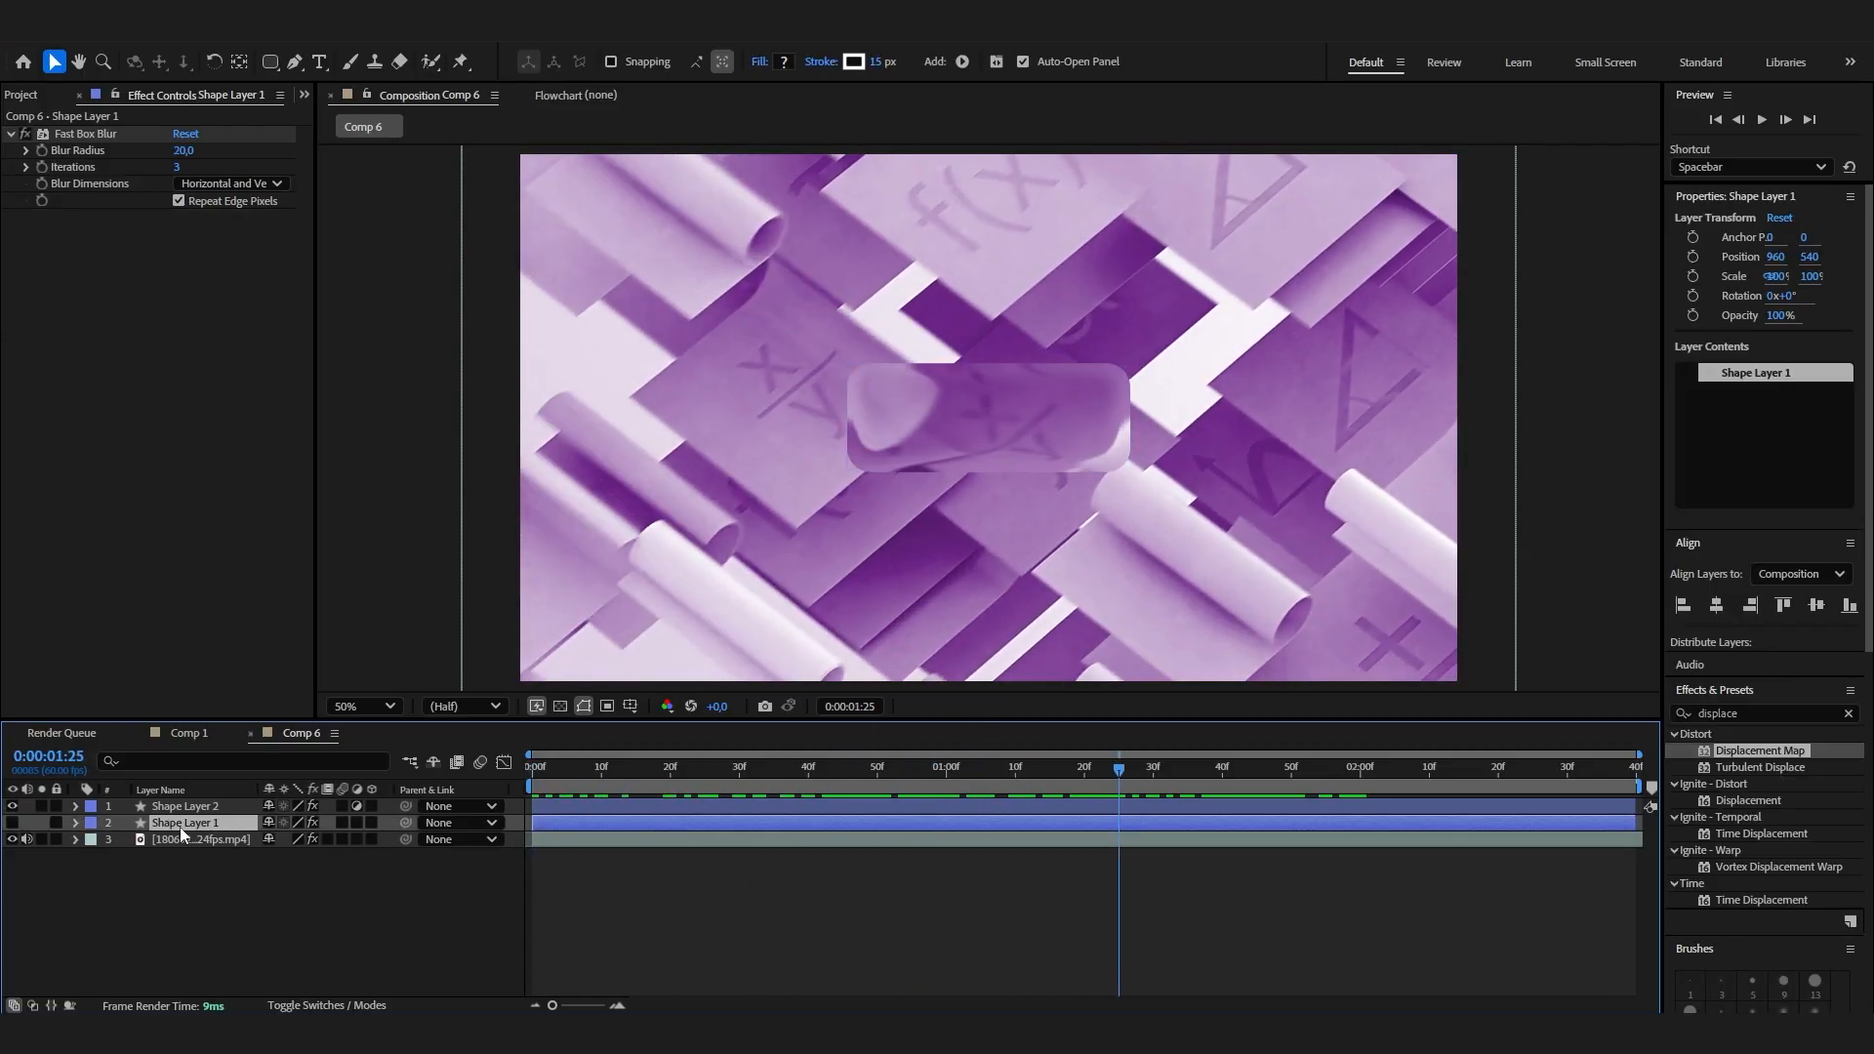
key(ctrl+d)
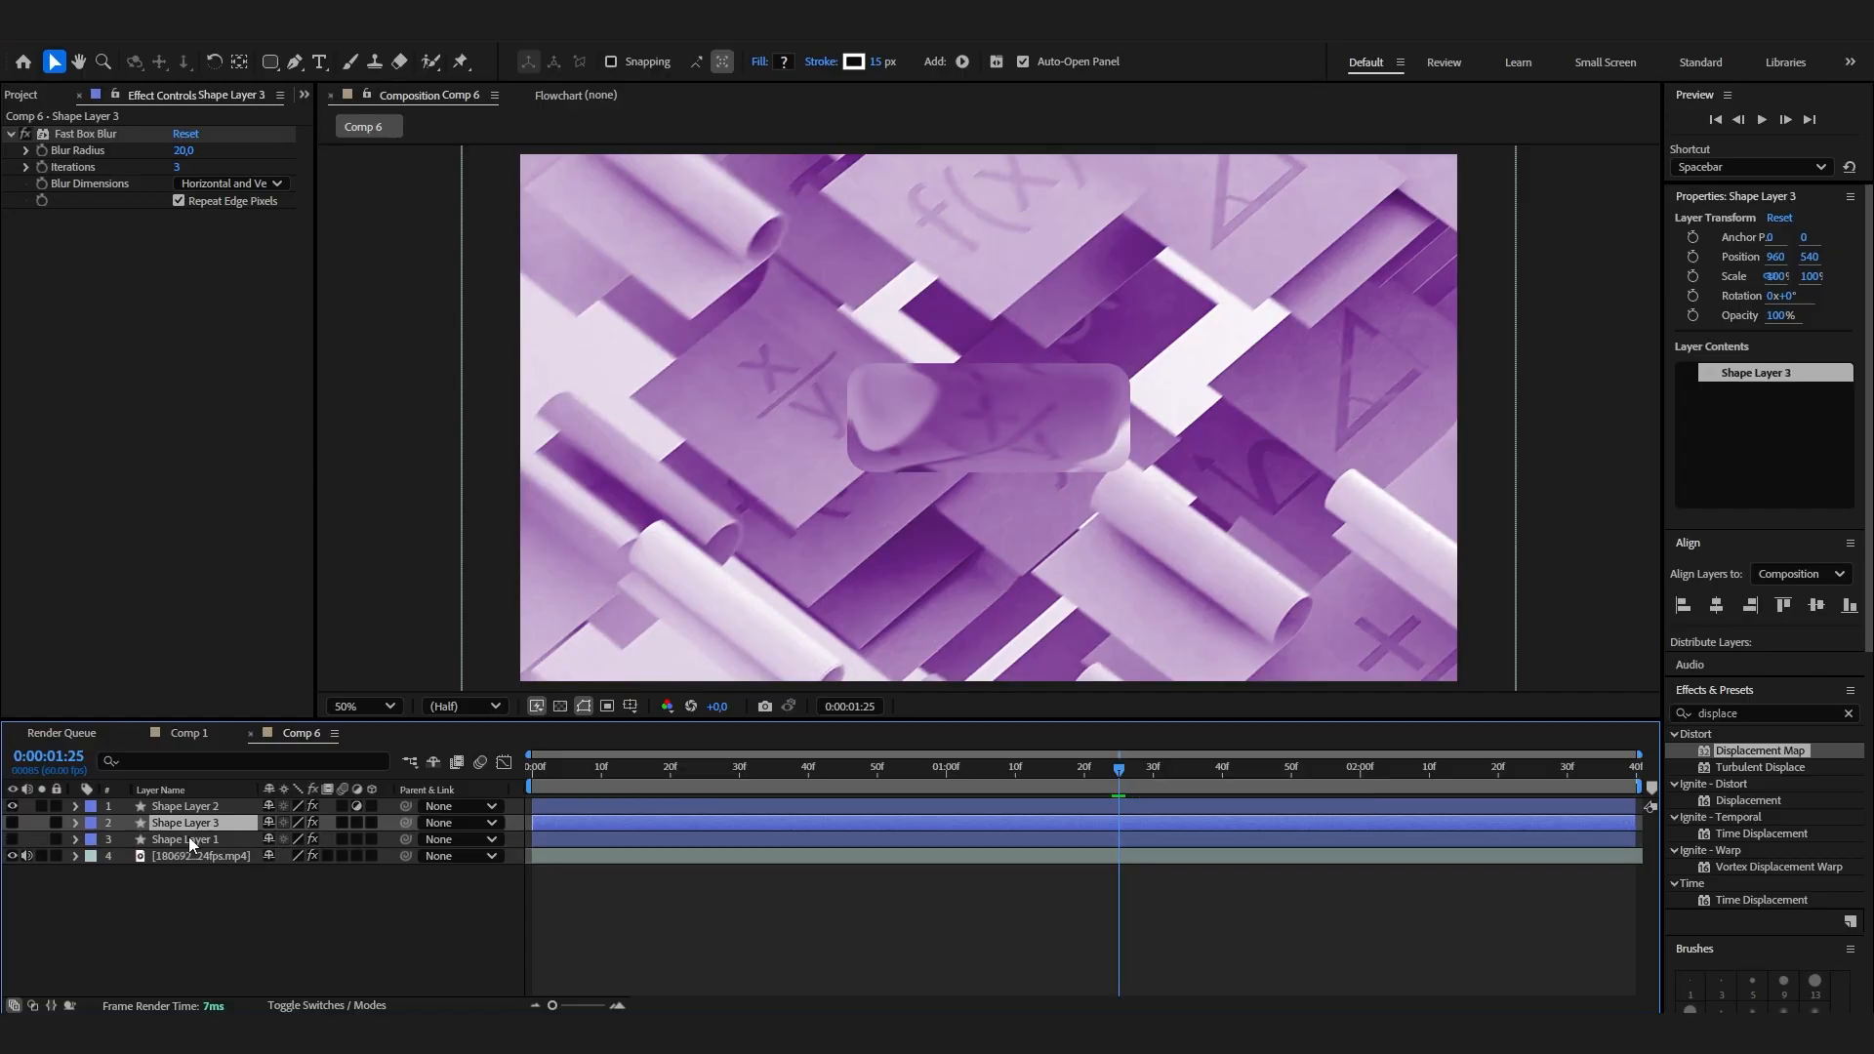
click(12, 823)
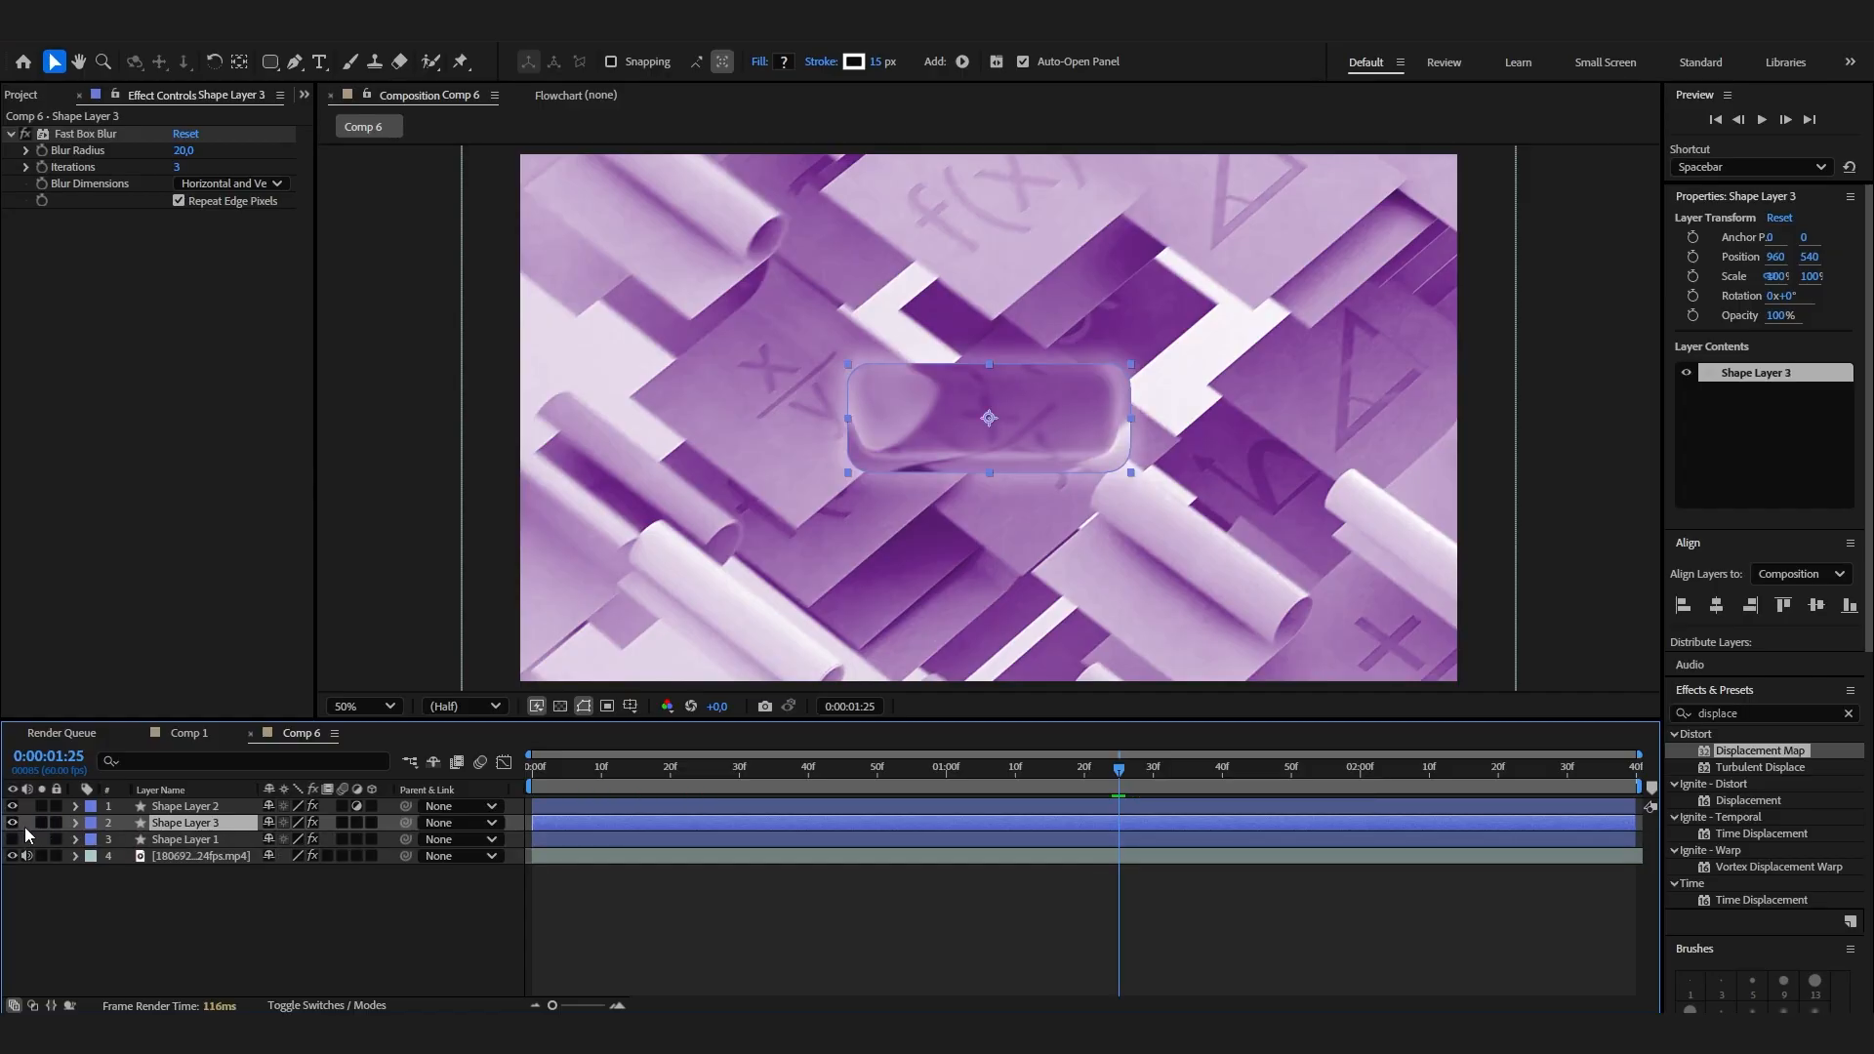
click(173, 893)
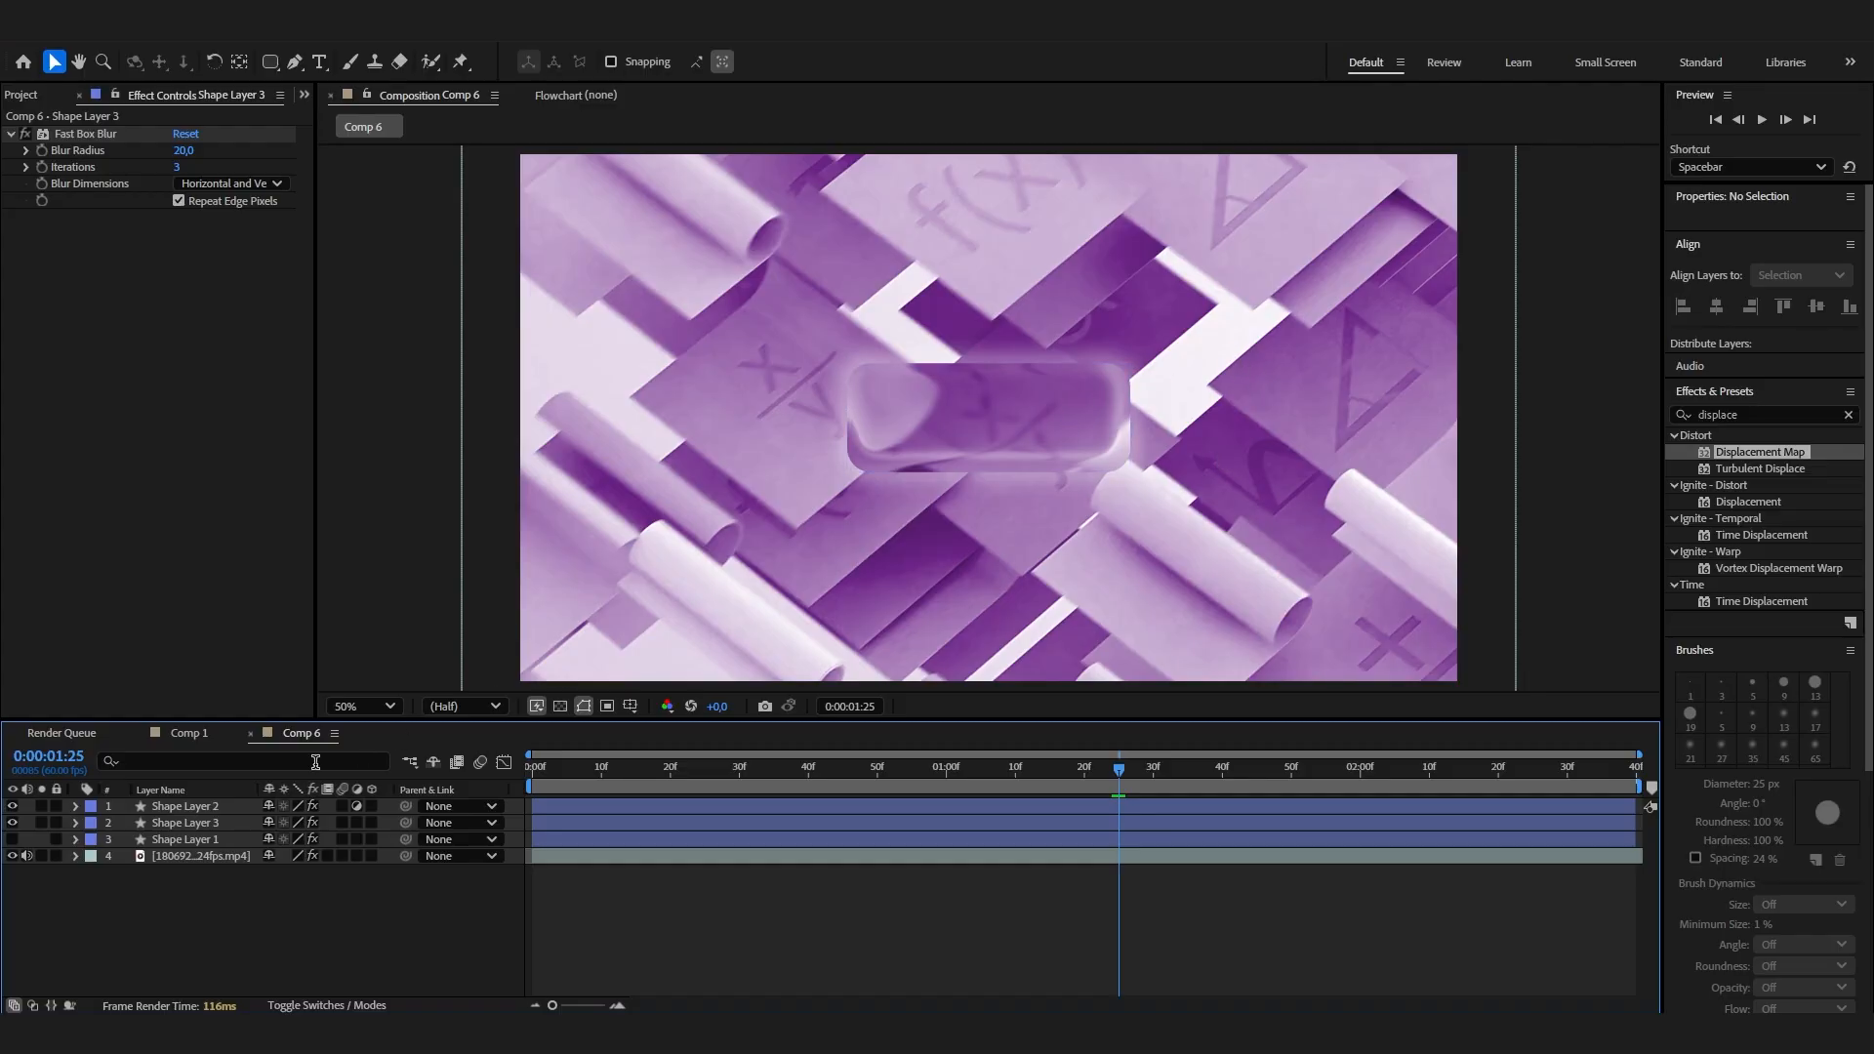
Set the opacity of Shape Layer 3 to 67%.
click(228, 826)
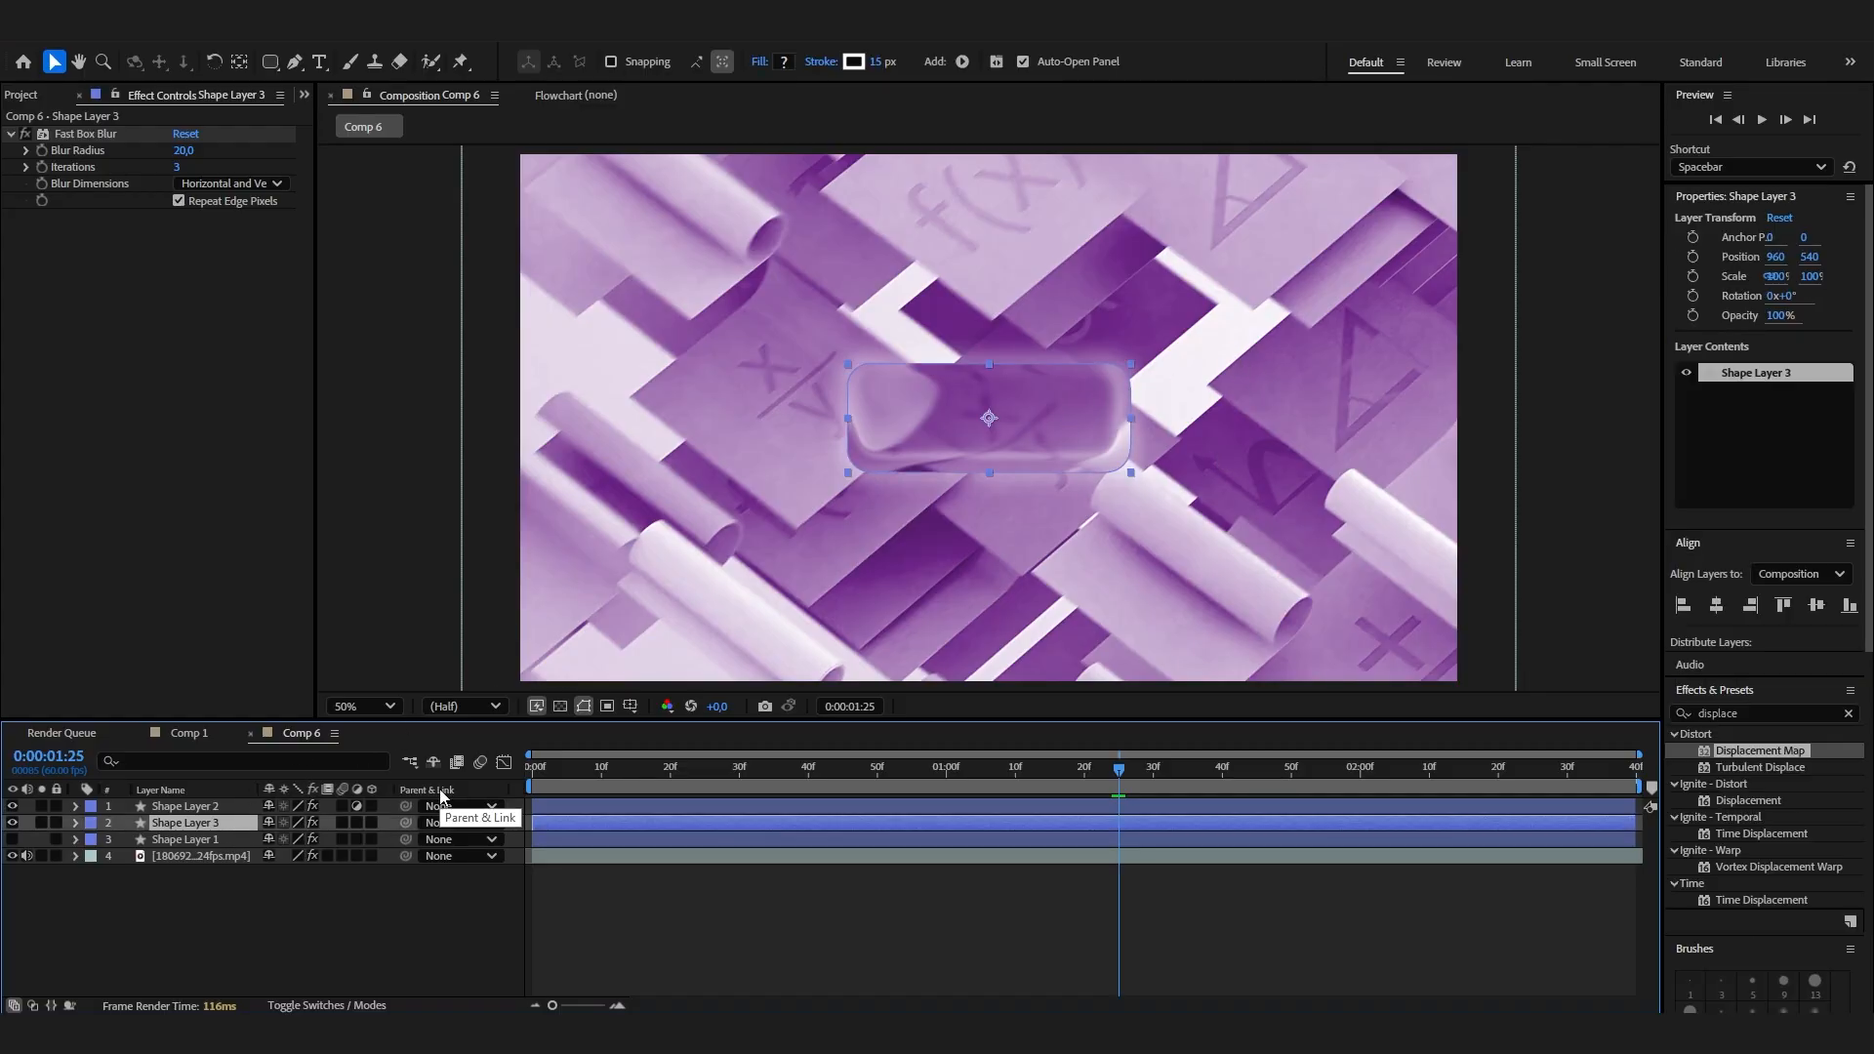
key(t)
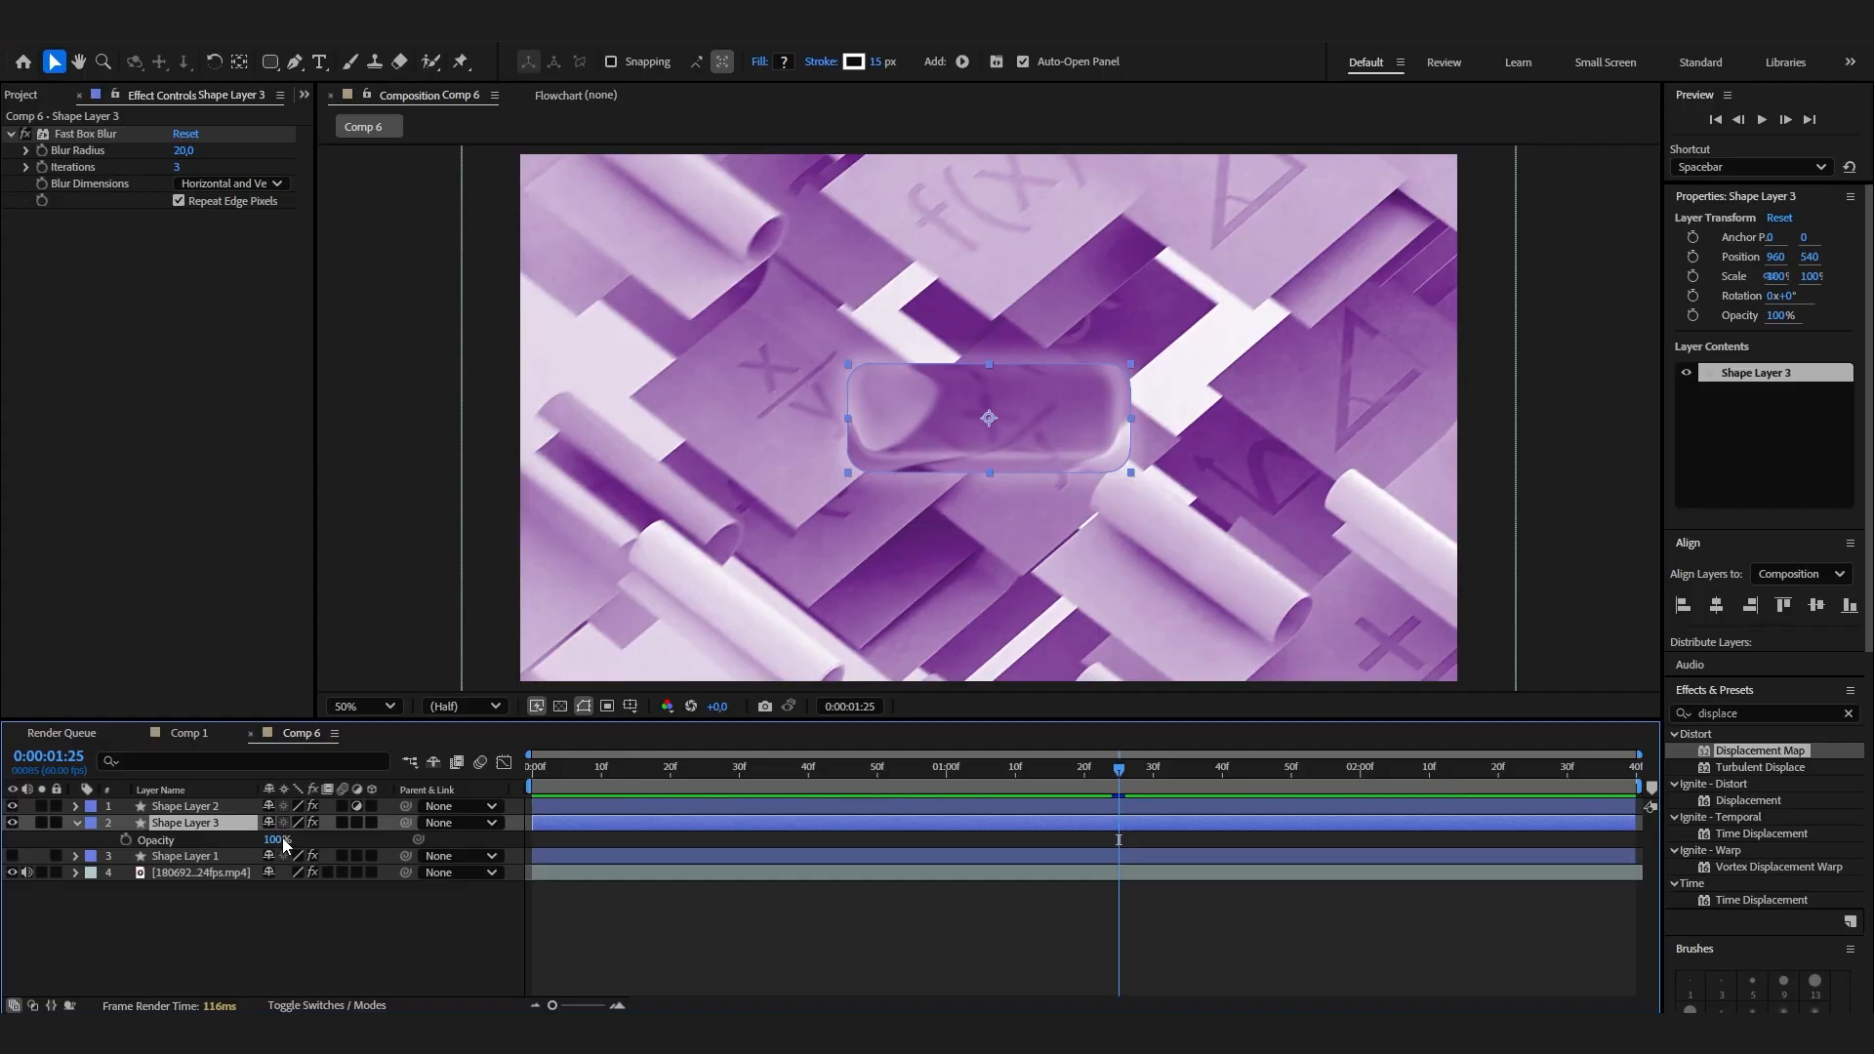
mouse_move(284, 838)
mouse_down()
mouse_move(224, 839)
mouse_move(249, 840)
mouse_up()
click(401, 927)
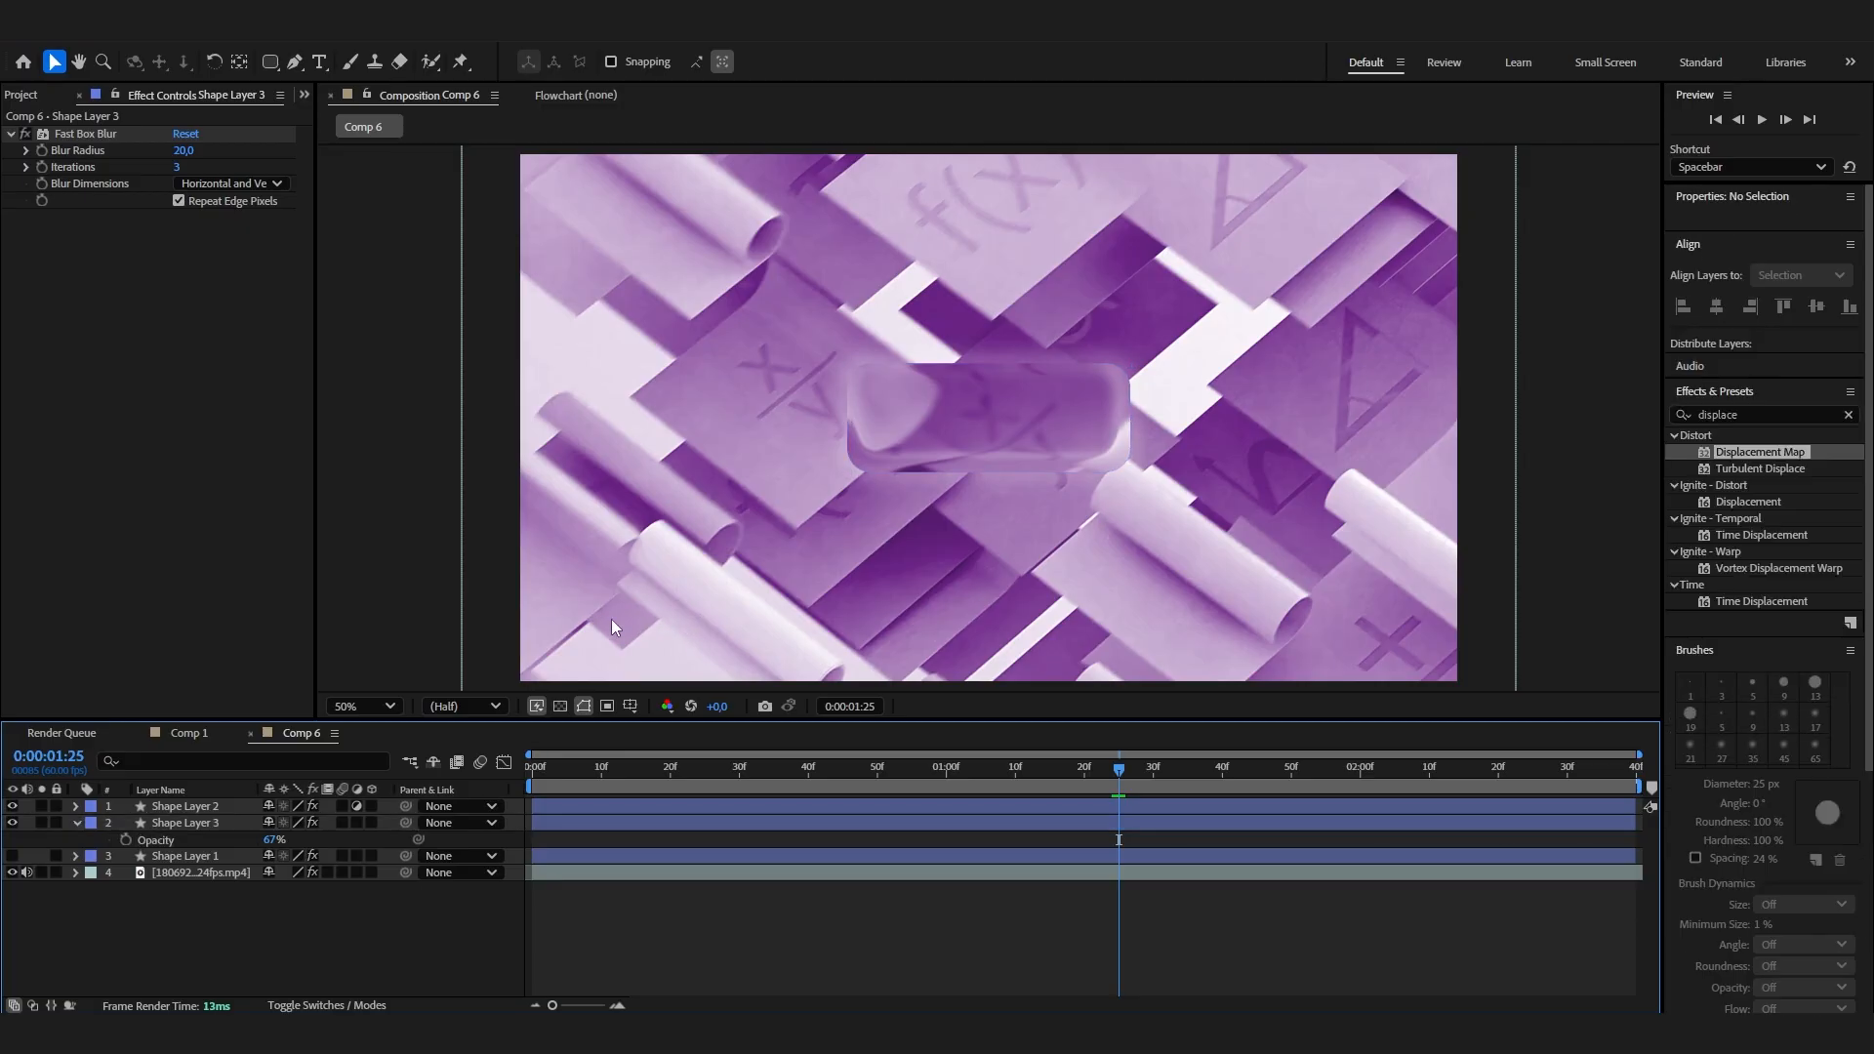
Add a Brightness & Contrast effect to Shape Layer 2 with brightness and contrast both set to 27.
click(213, 802)
click(222, 486)
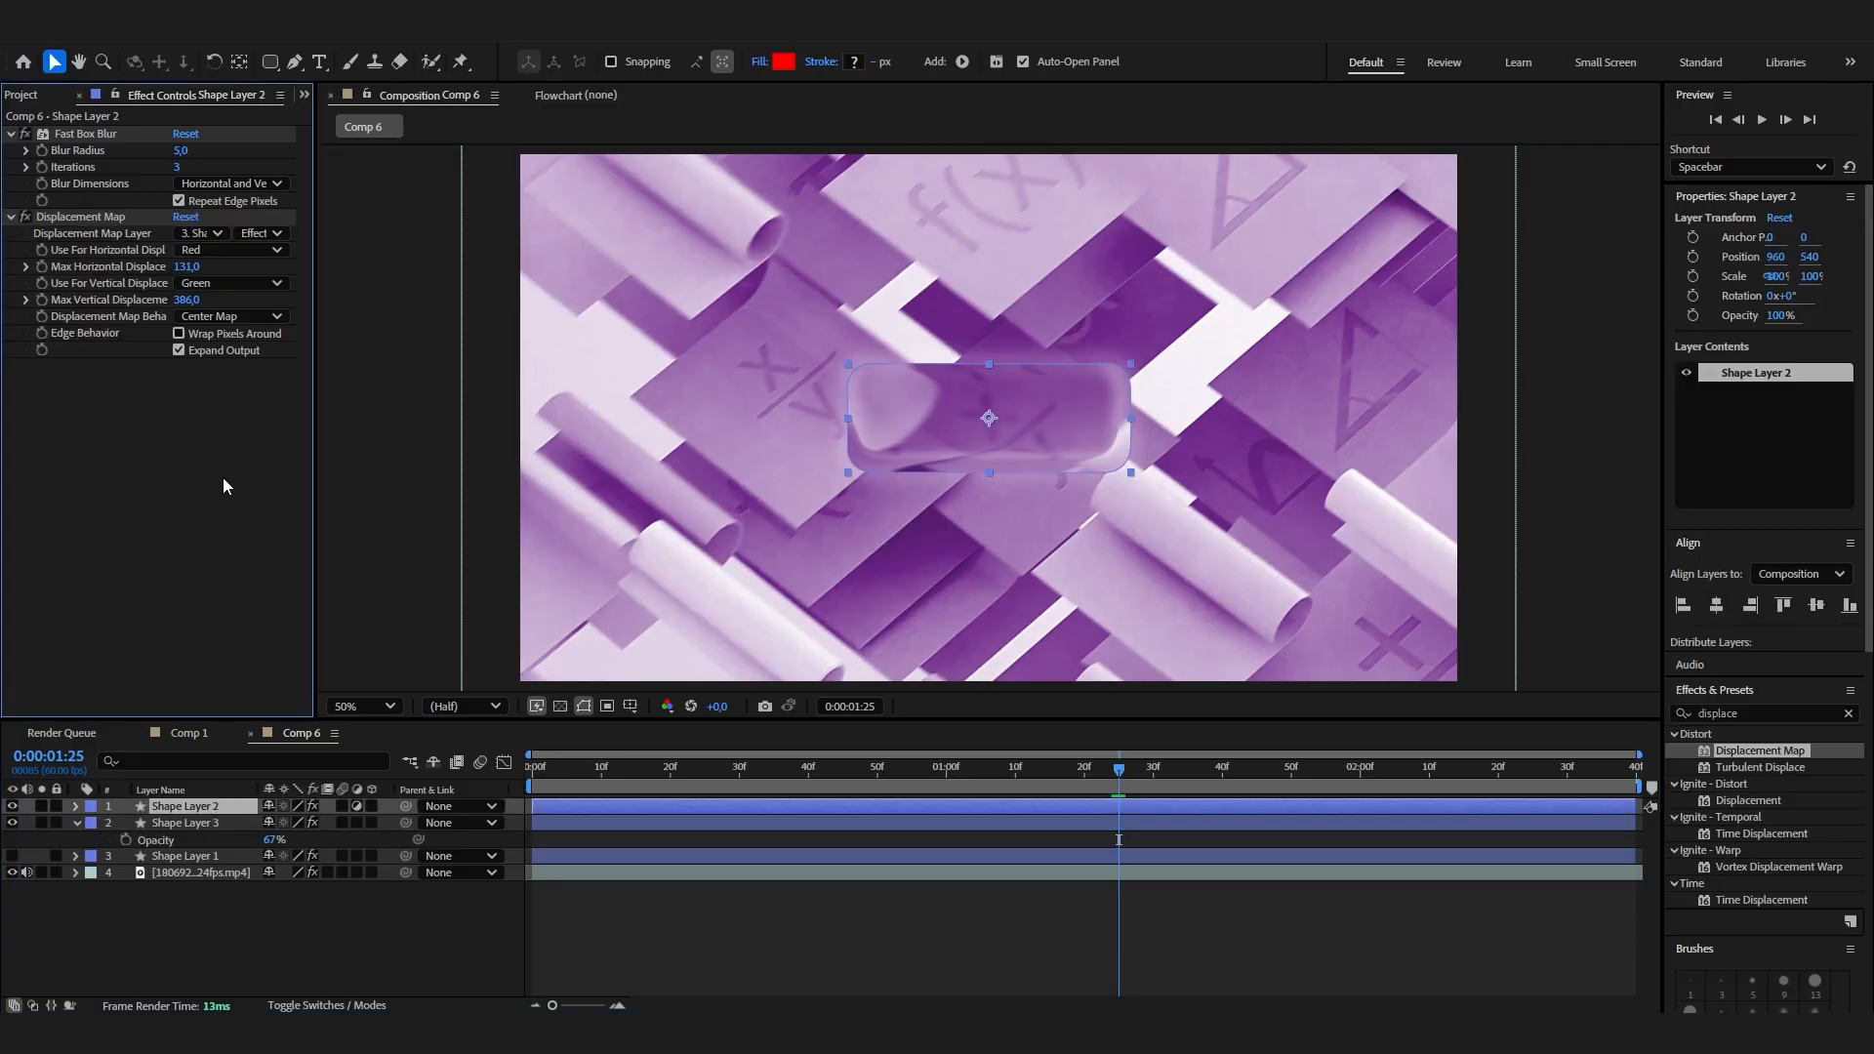
click(12, 807)
click(12, 806)
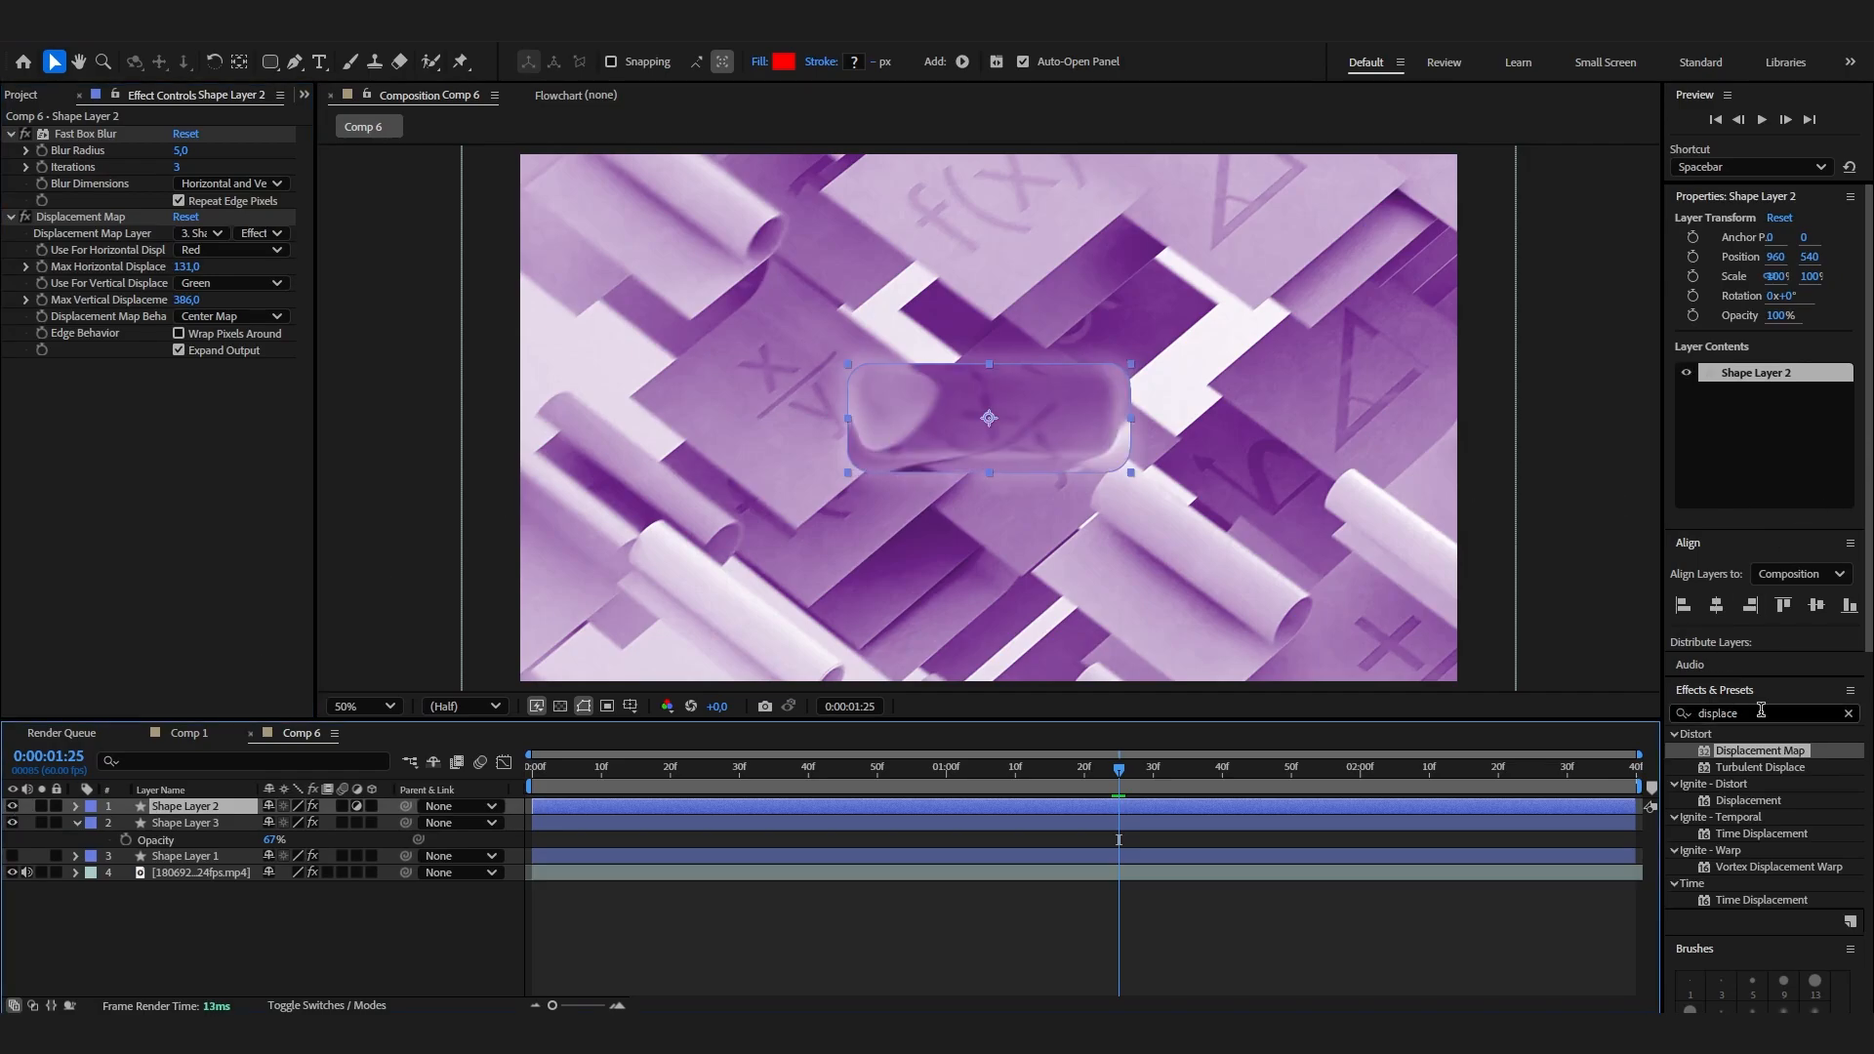
click(1718, 714)
text(brigh)
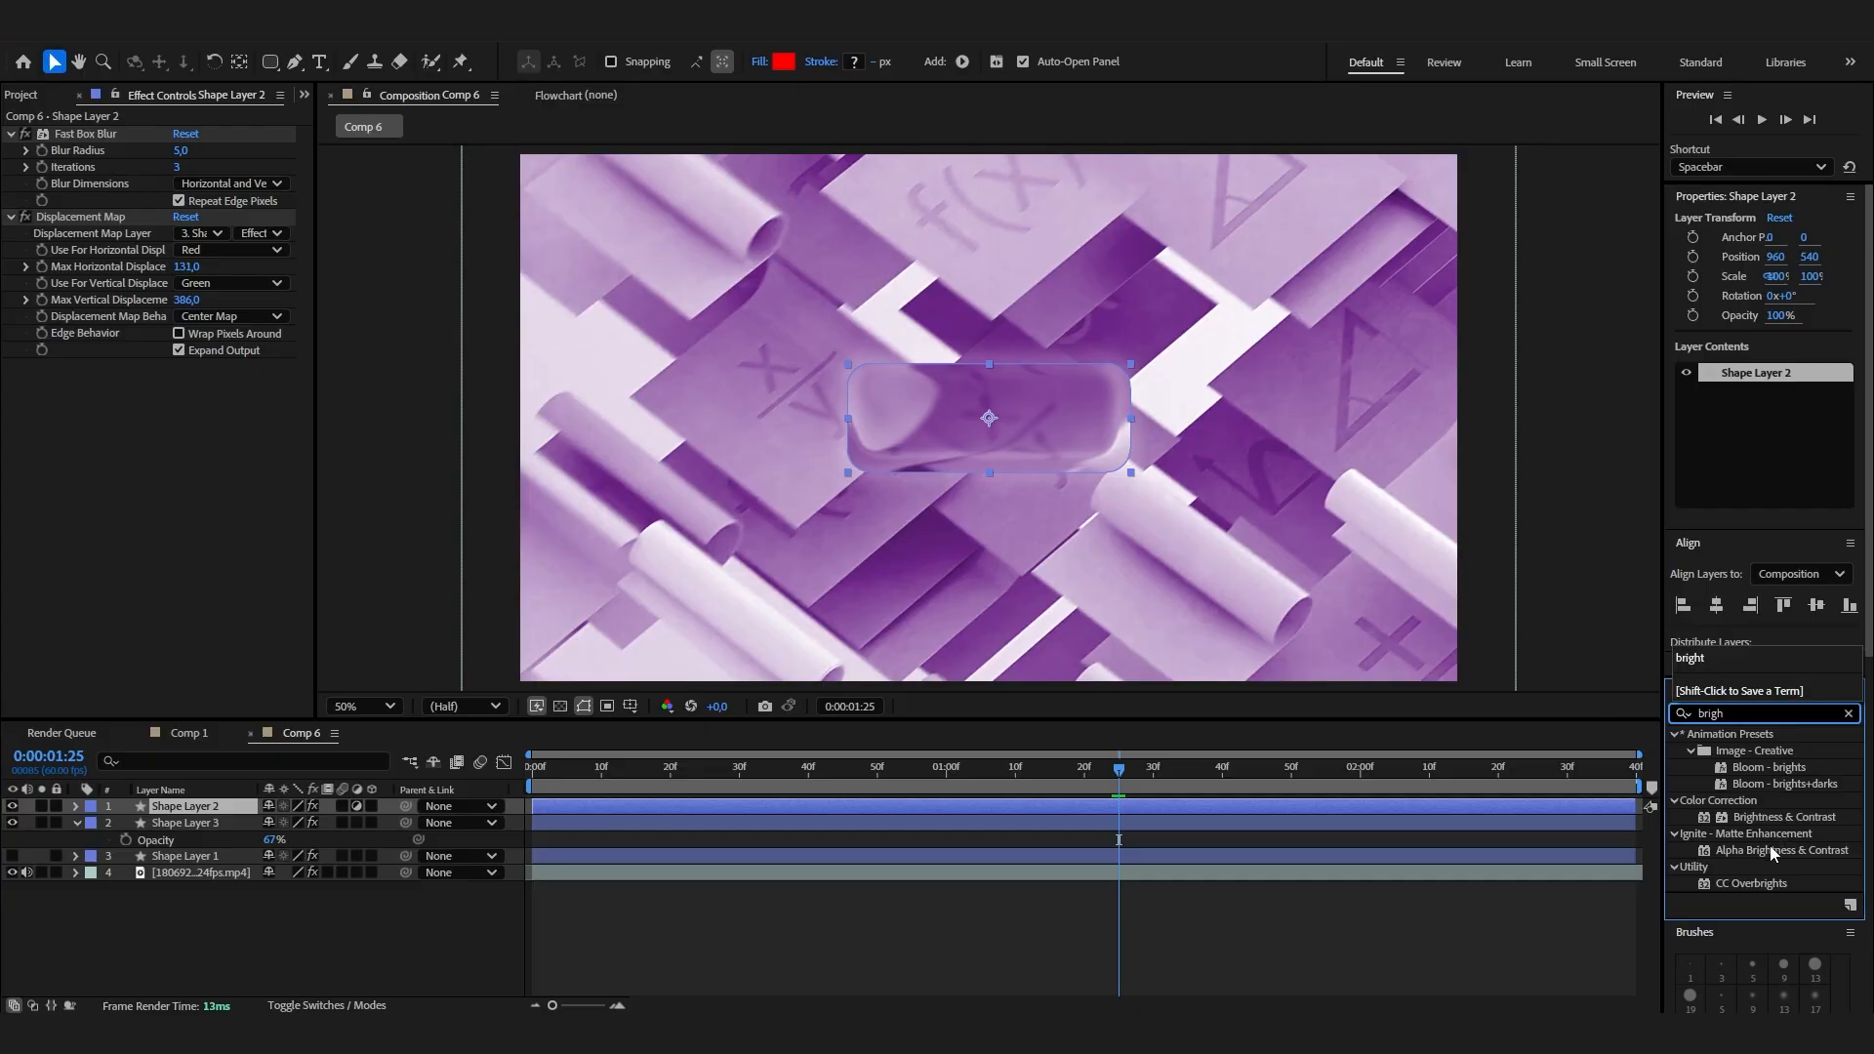
drag(1774, 822, 215, 559)
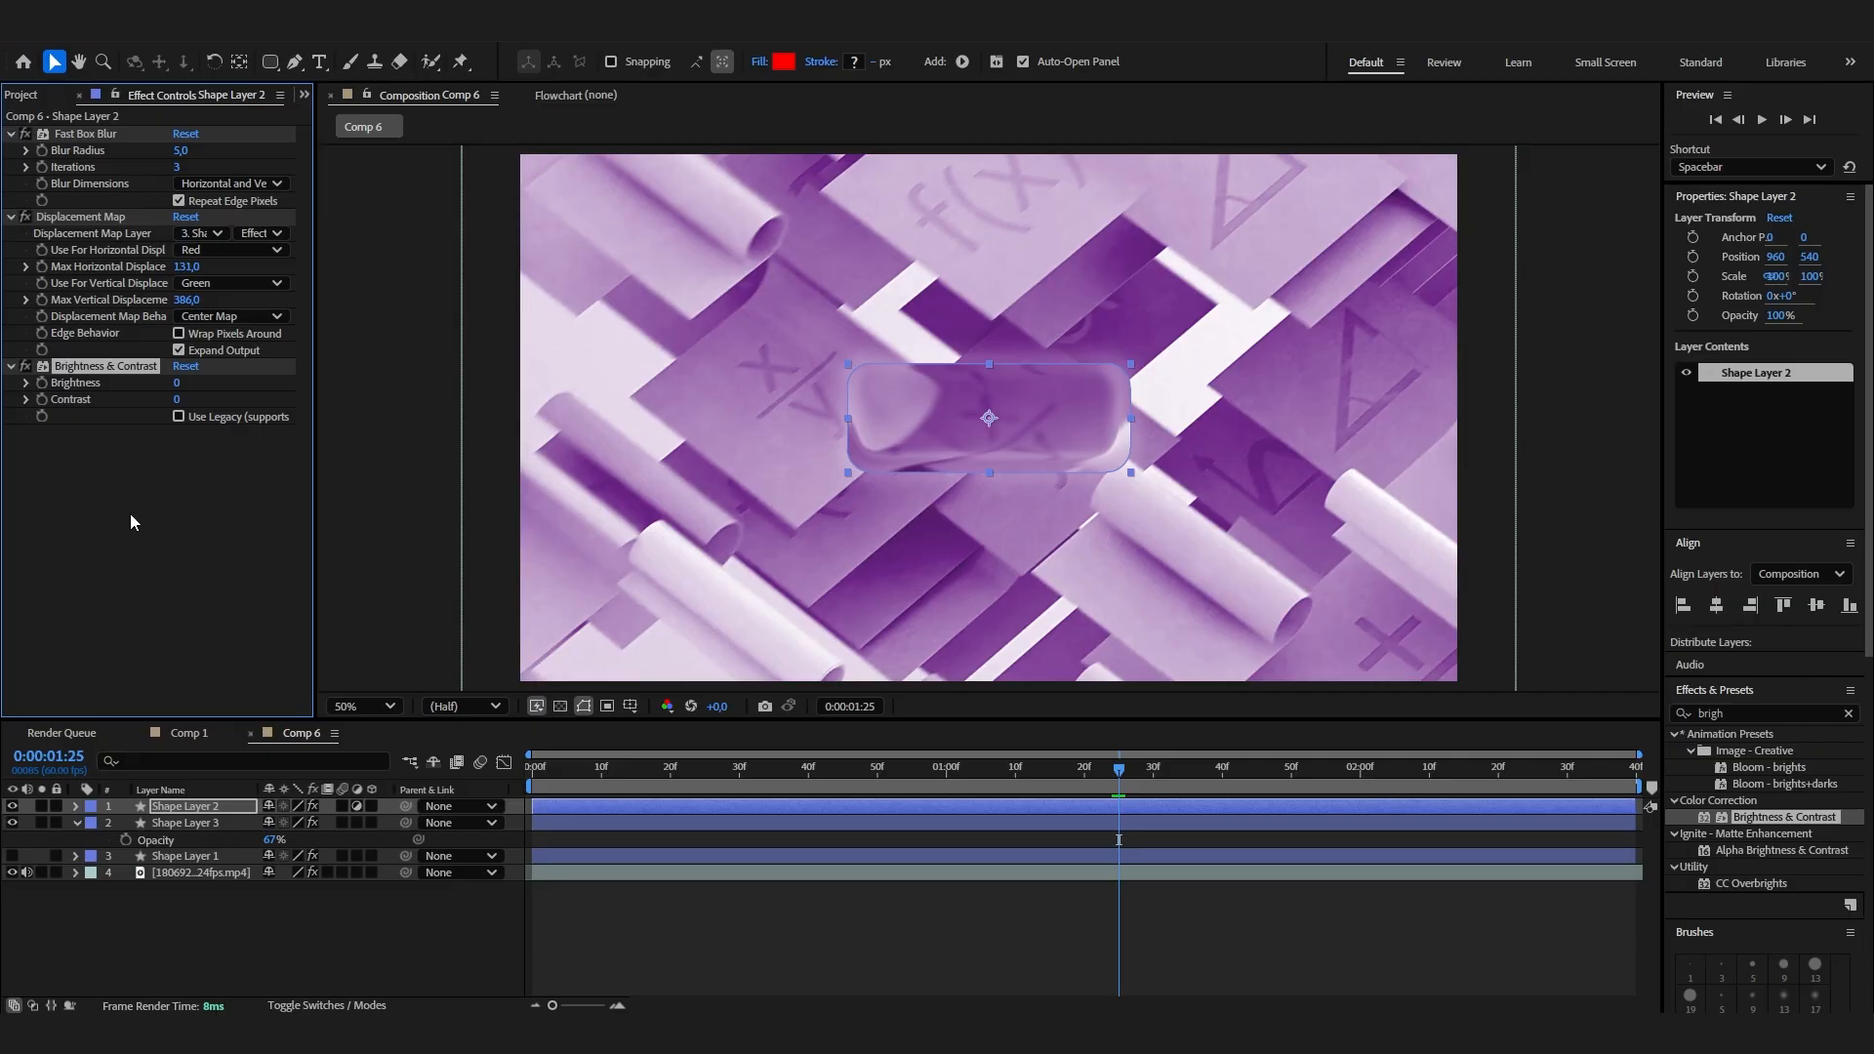
mouse_move(179, 384)
mouse_down()
mouse_move(215, 383)
mouse_move(205, 408)
mouse_up()
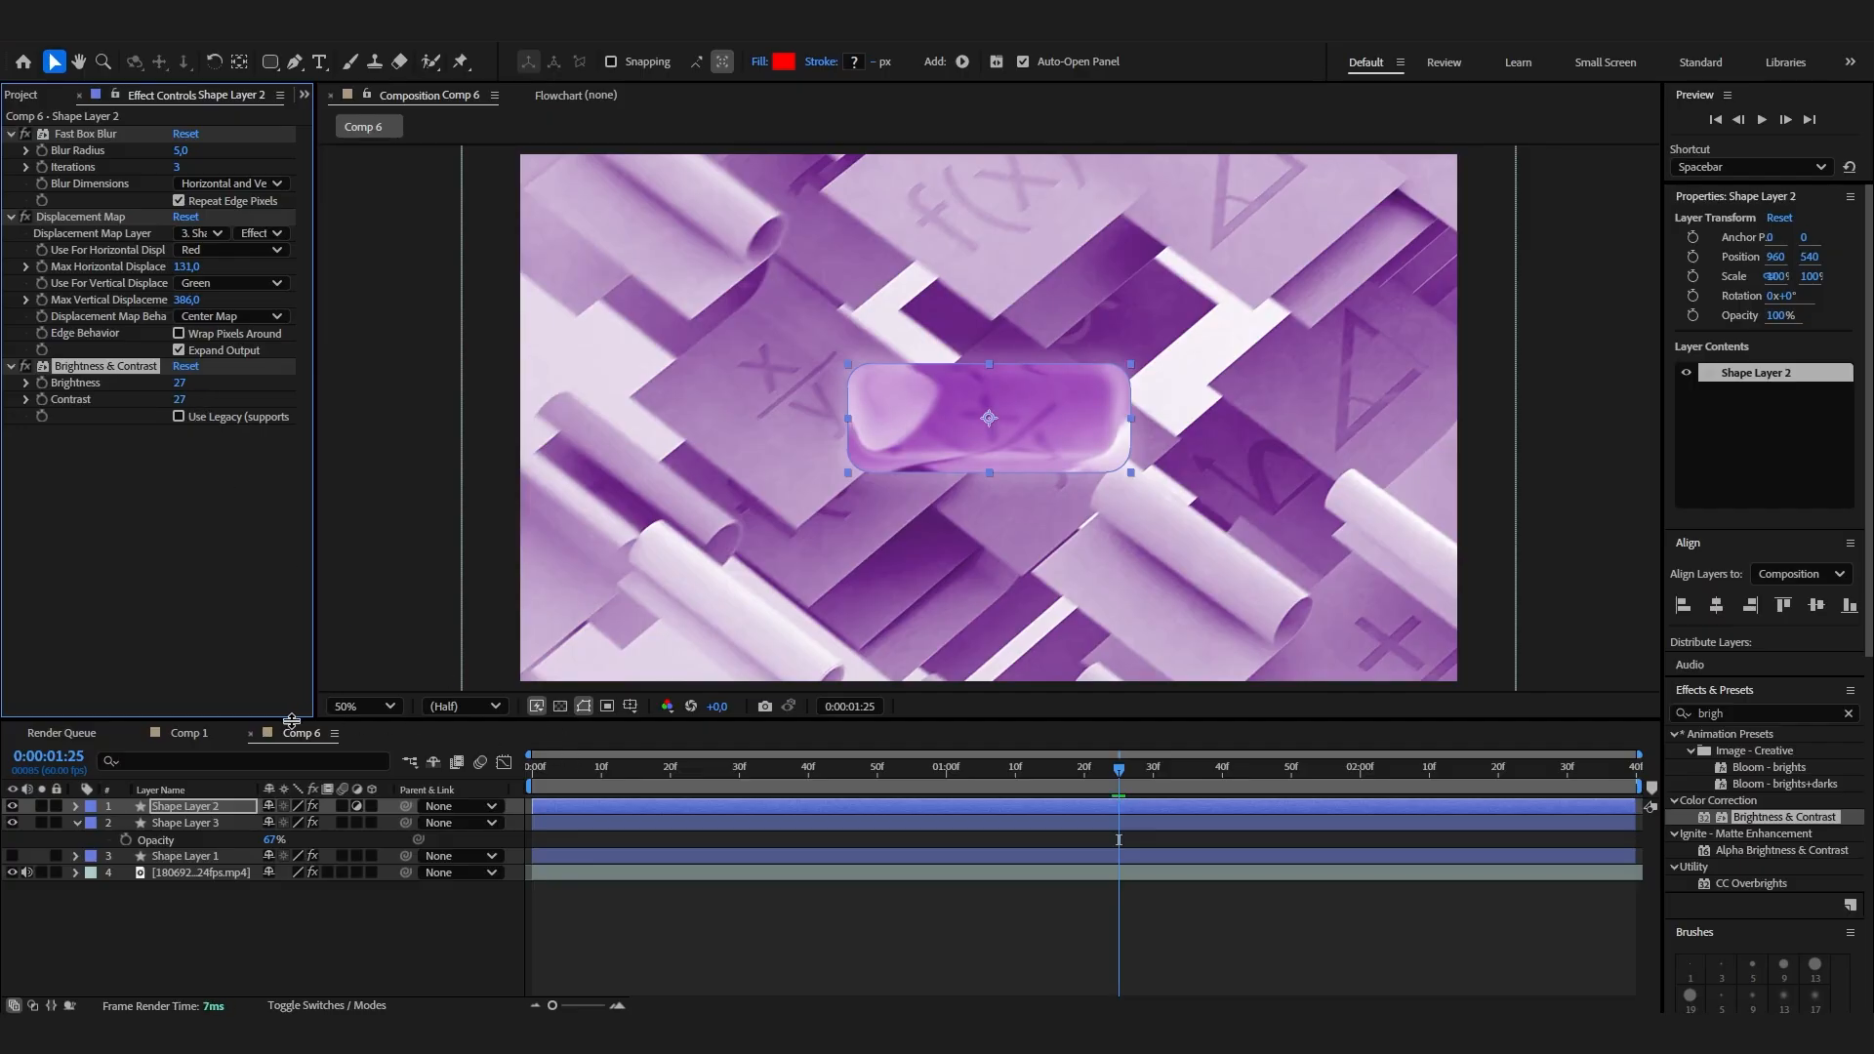
Compare the glass shape with the one in Comp 1, and with Brightness & Contrast disabled and enabled.
click(214, 730)
click(332, 732)
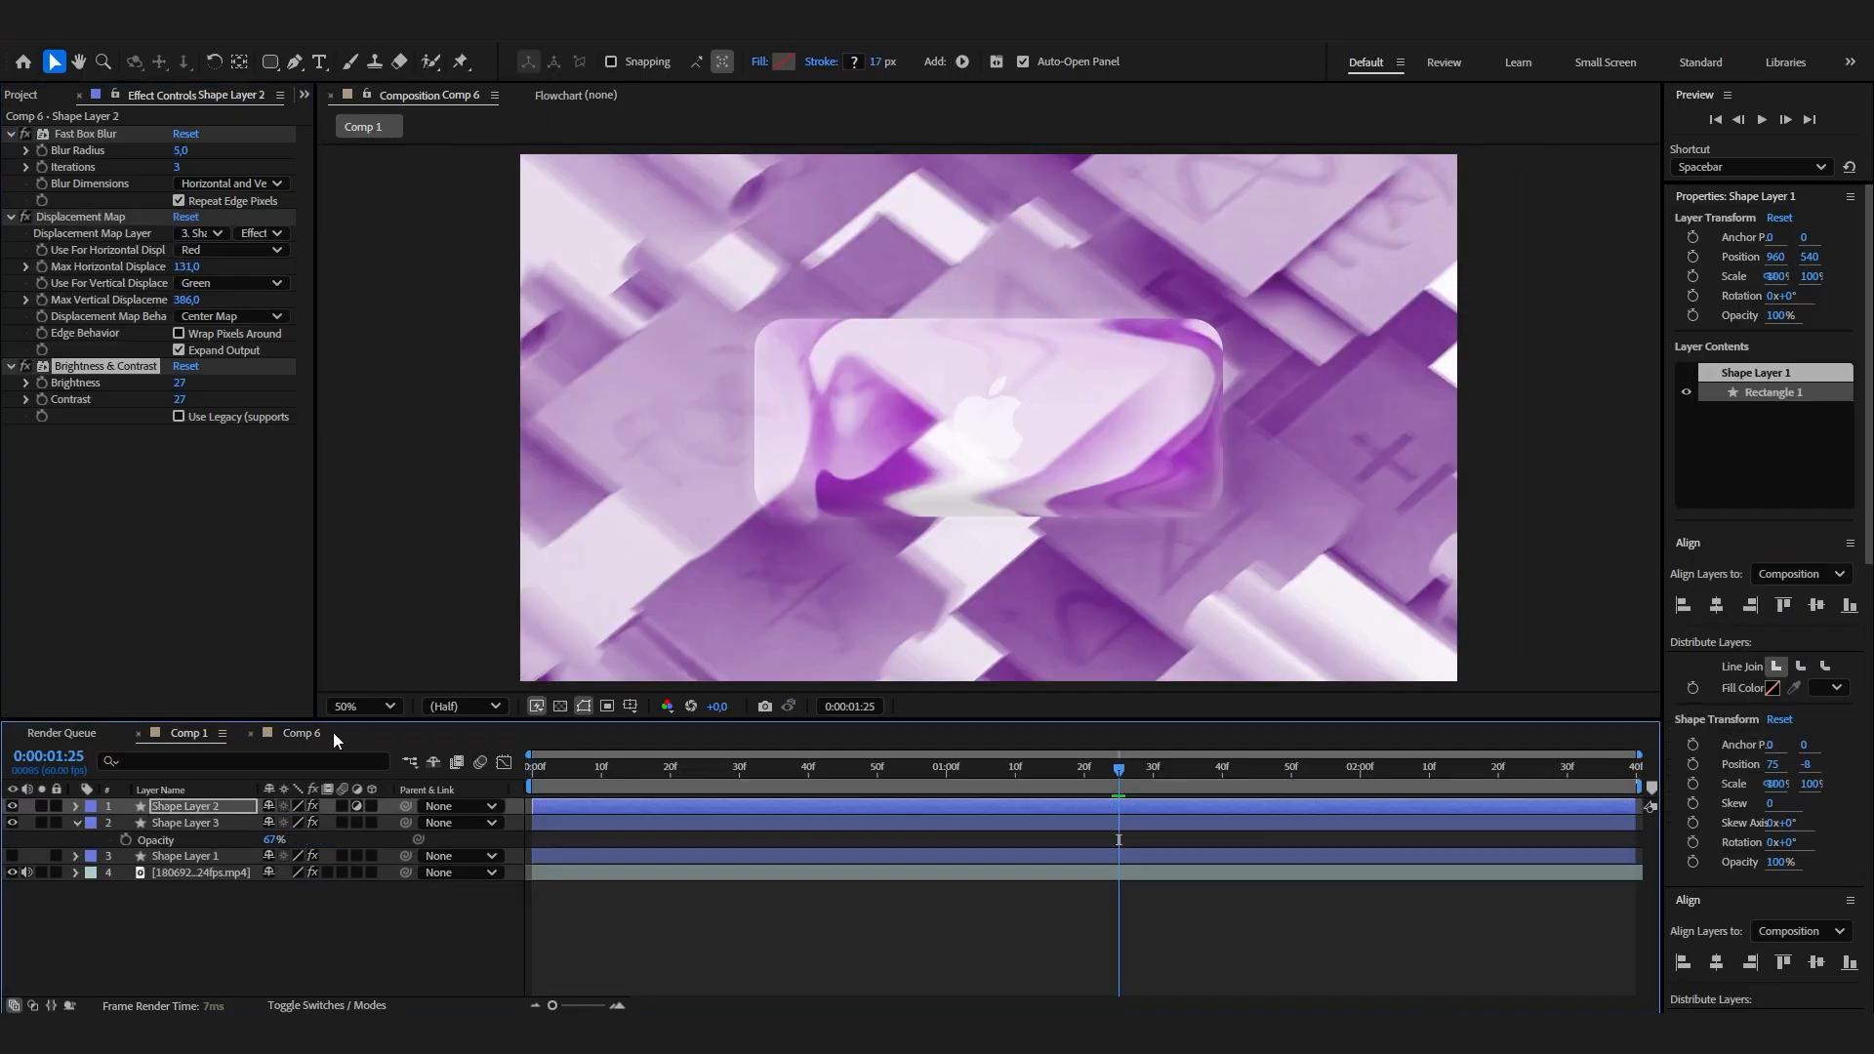
click(26, 366)
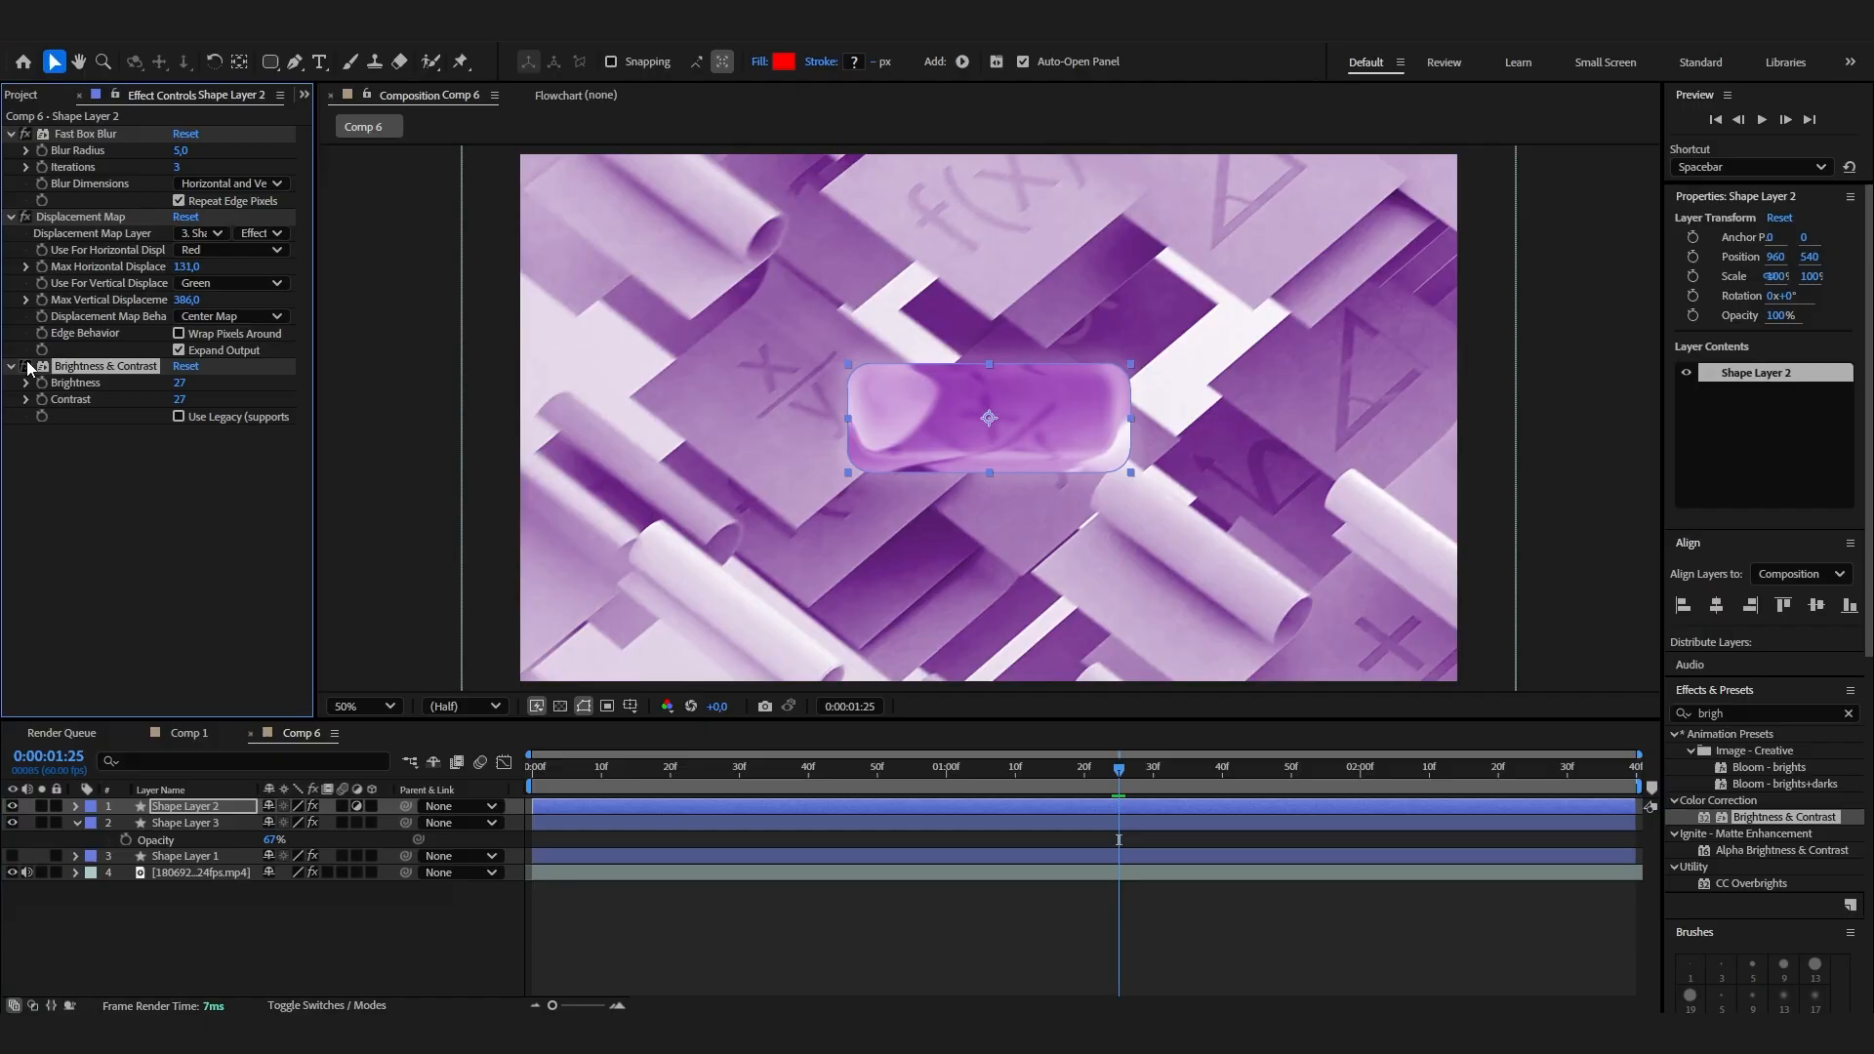
click(27, 366)
click(414, 981)
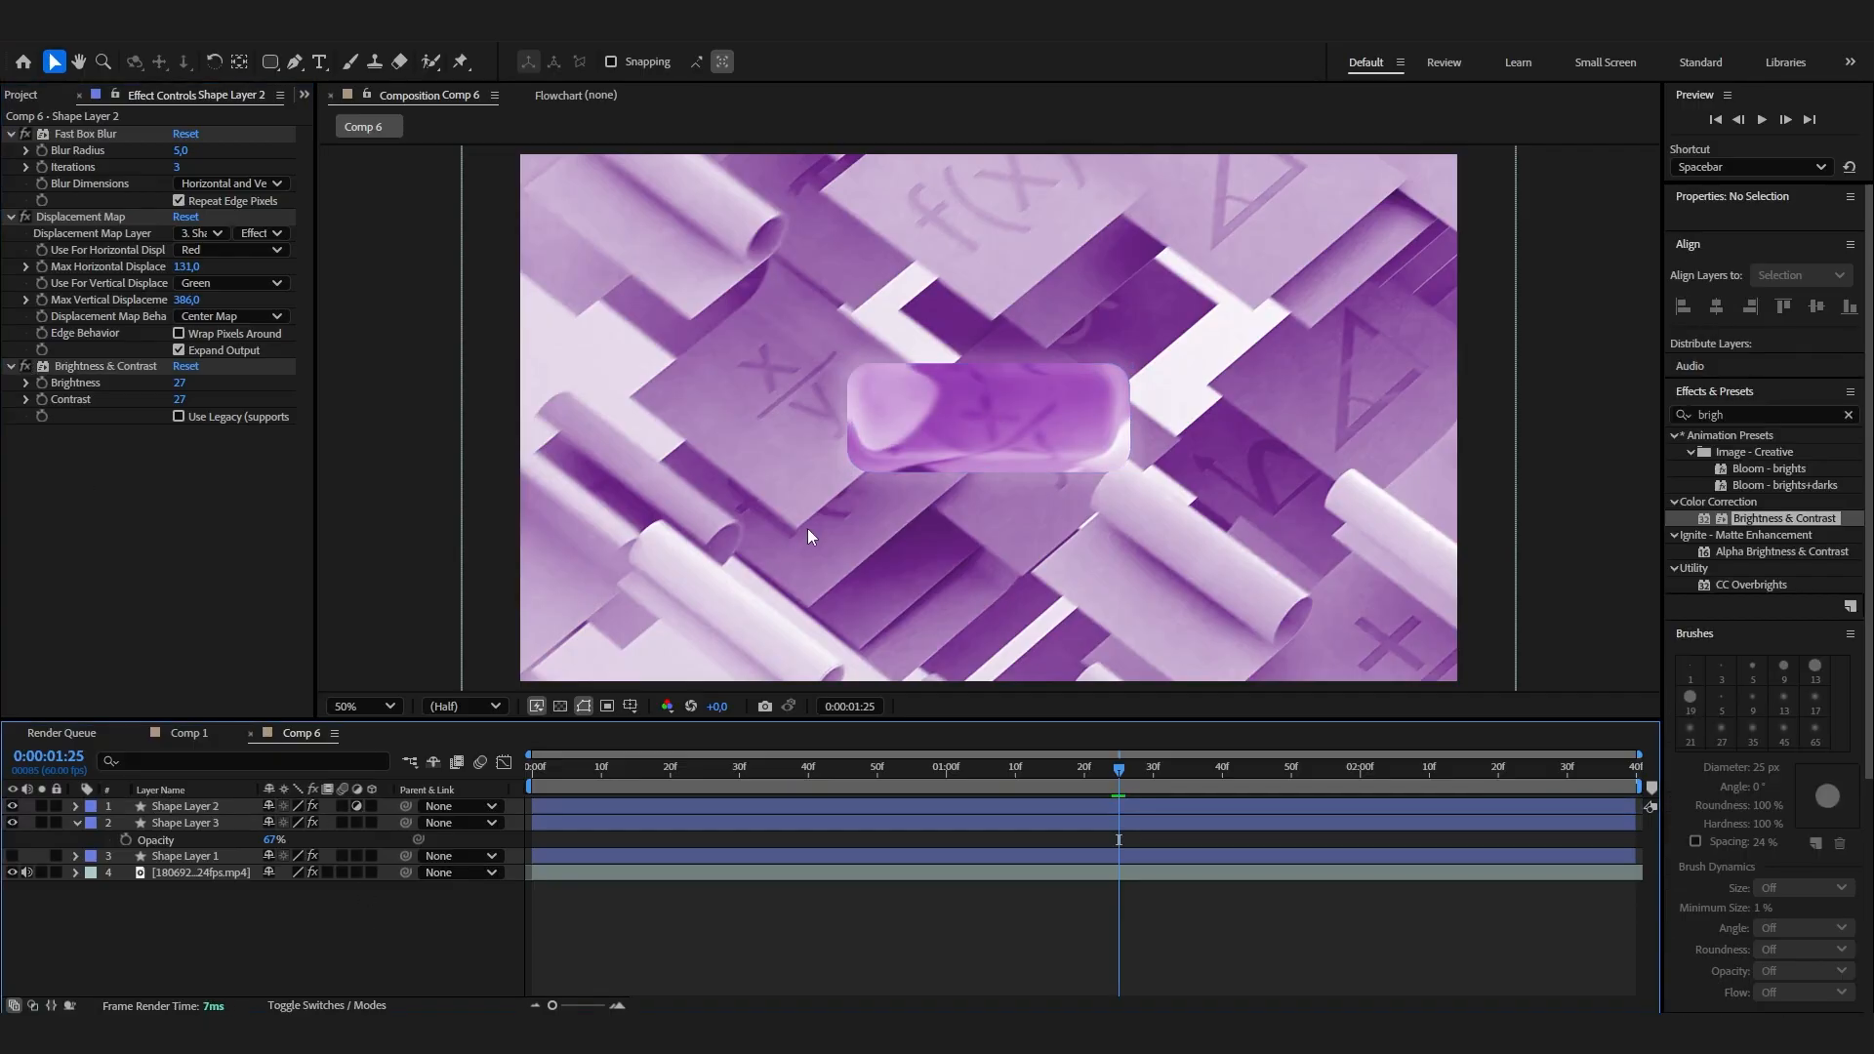
click(192, 734)
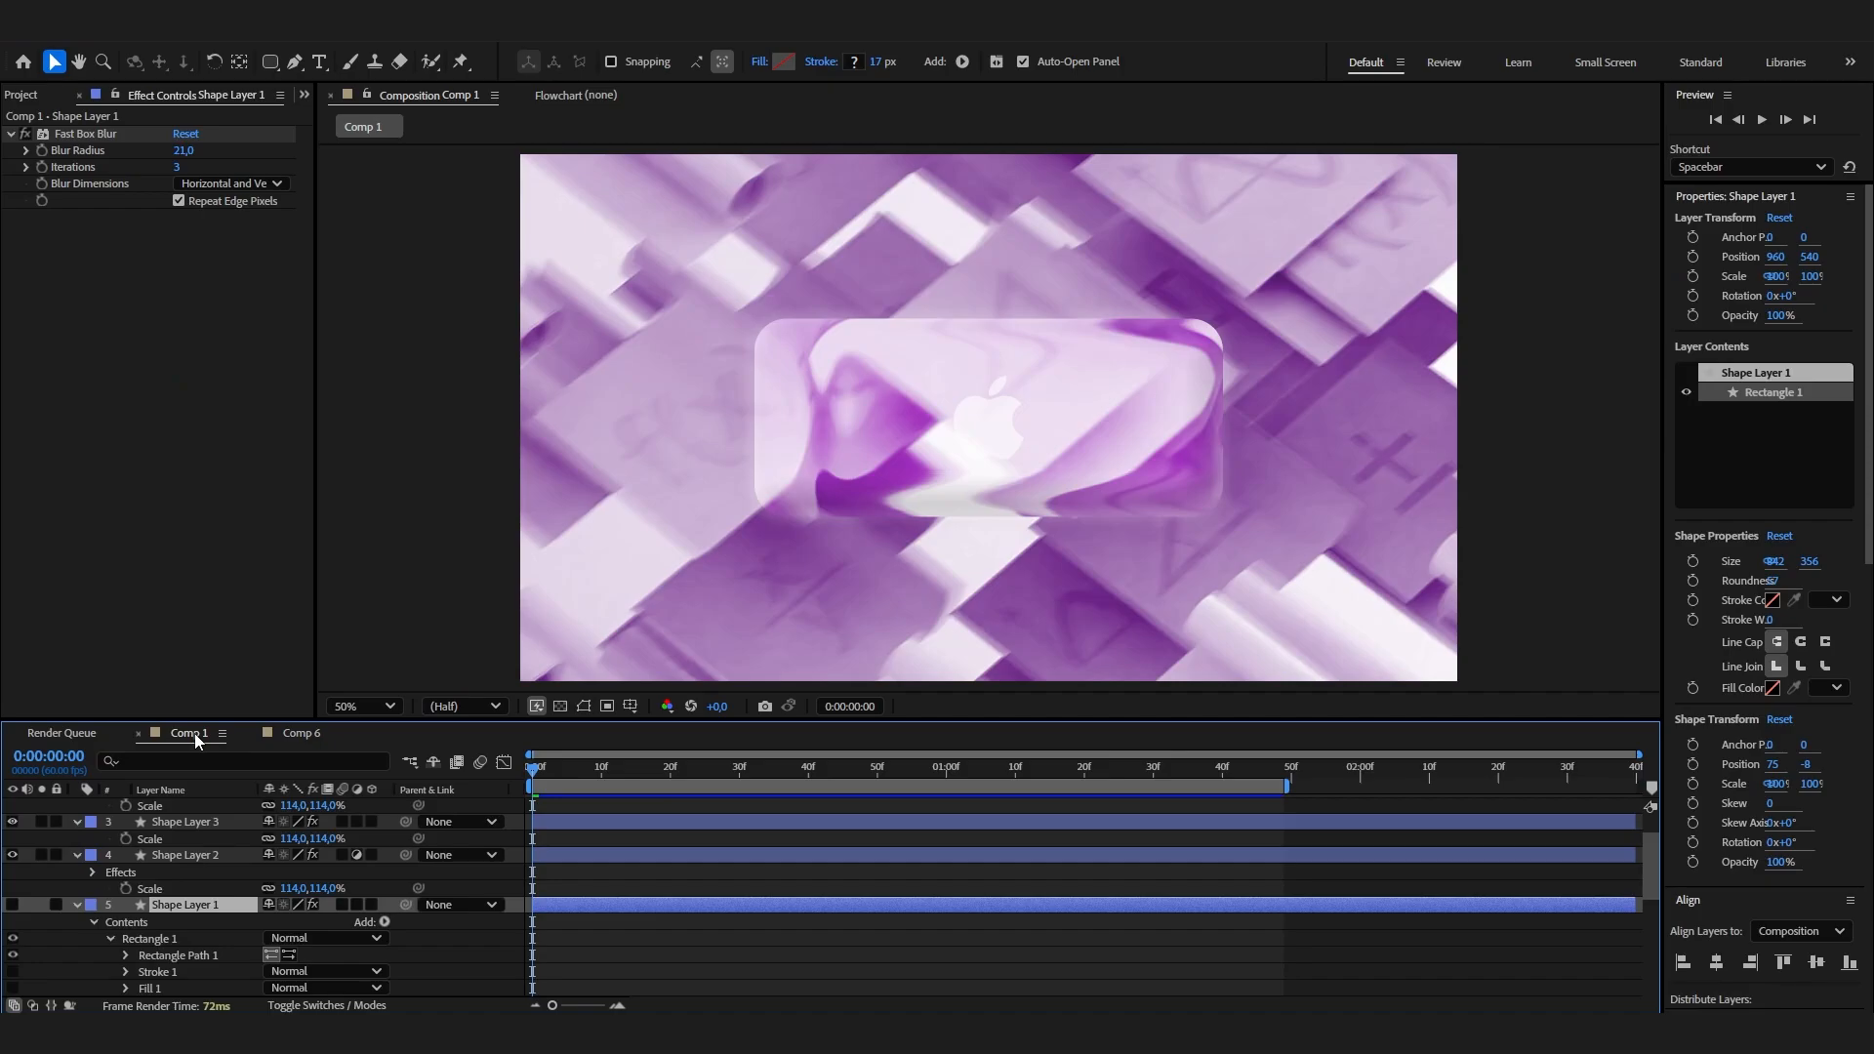
click(323, 734)
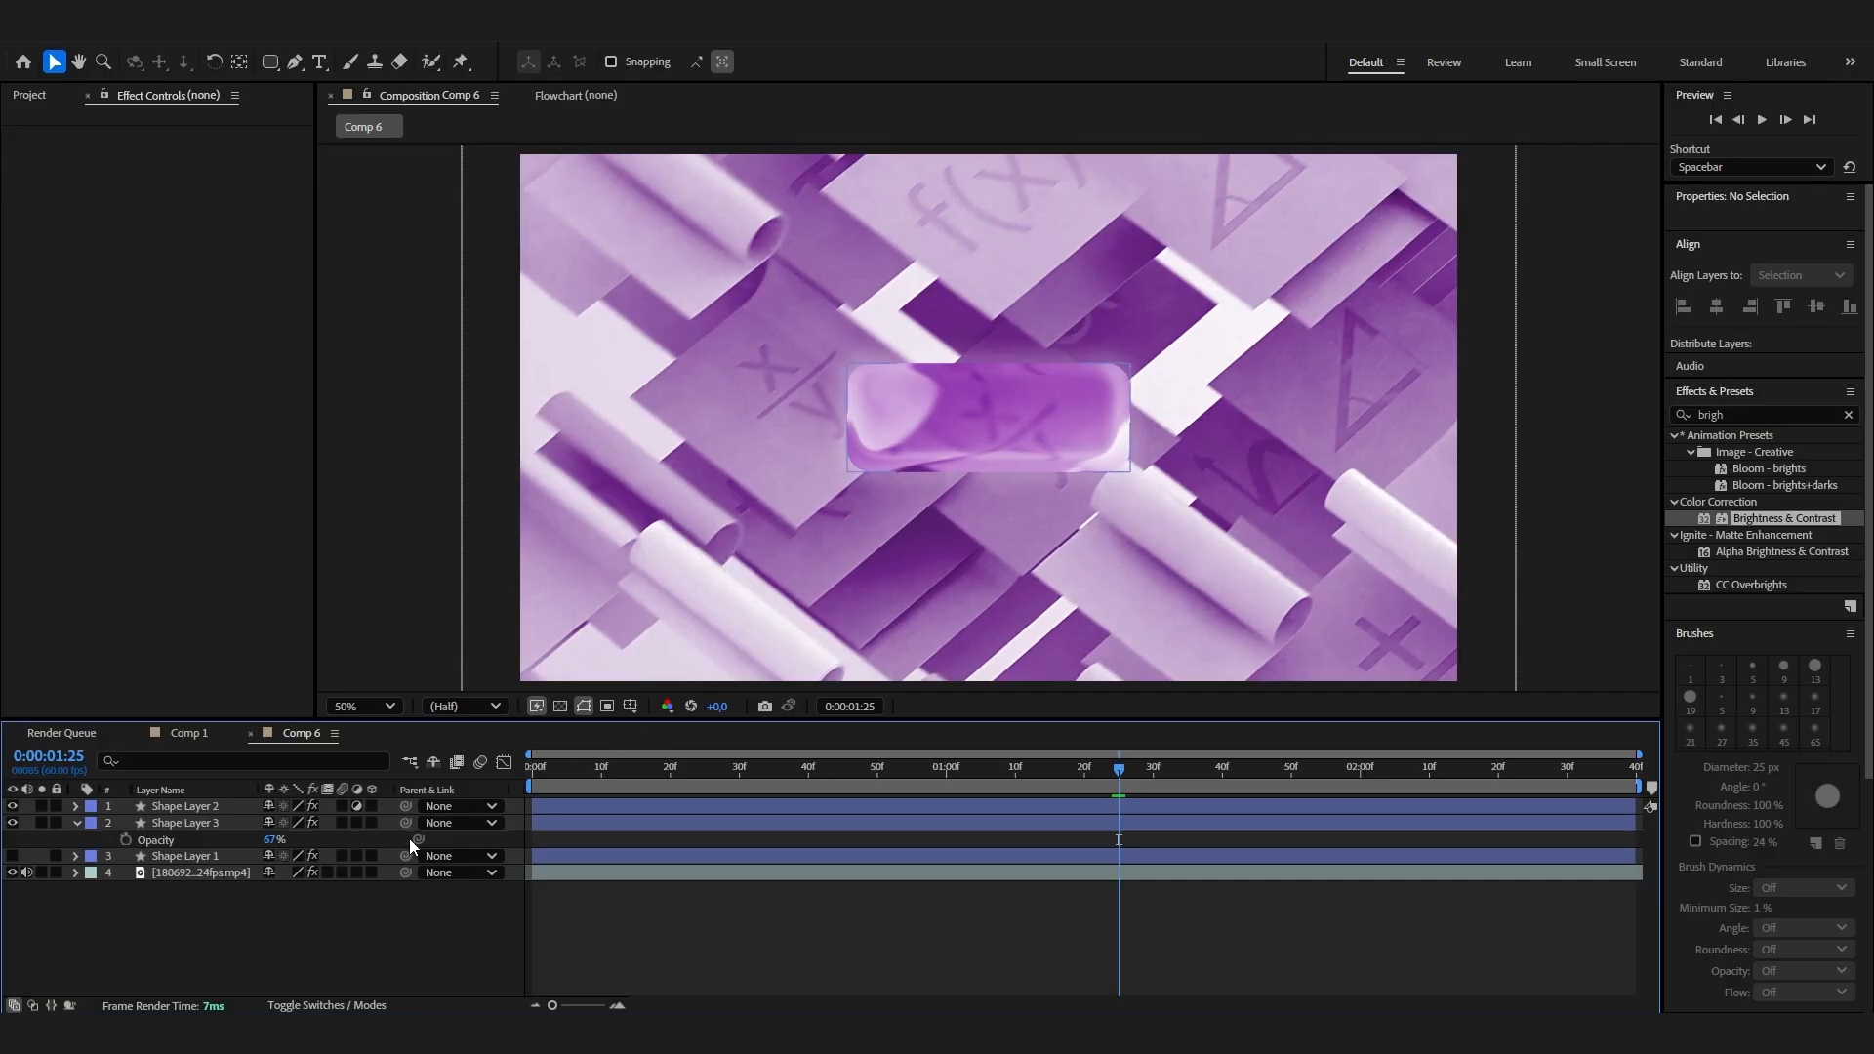
Duplicate Shape Layer 2 and turn off the adjustment layer switch on the duplicate.
click(226, 827)
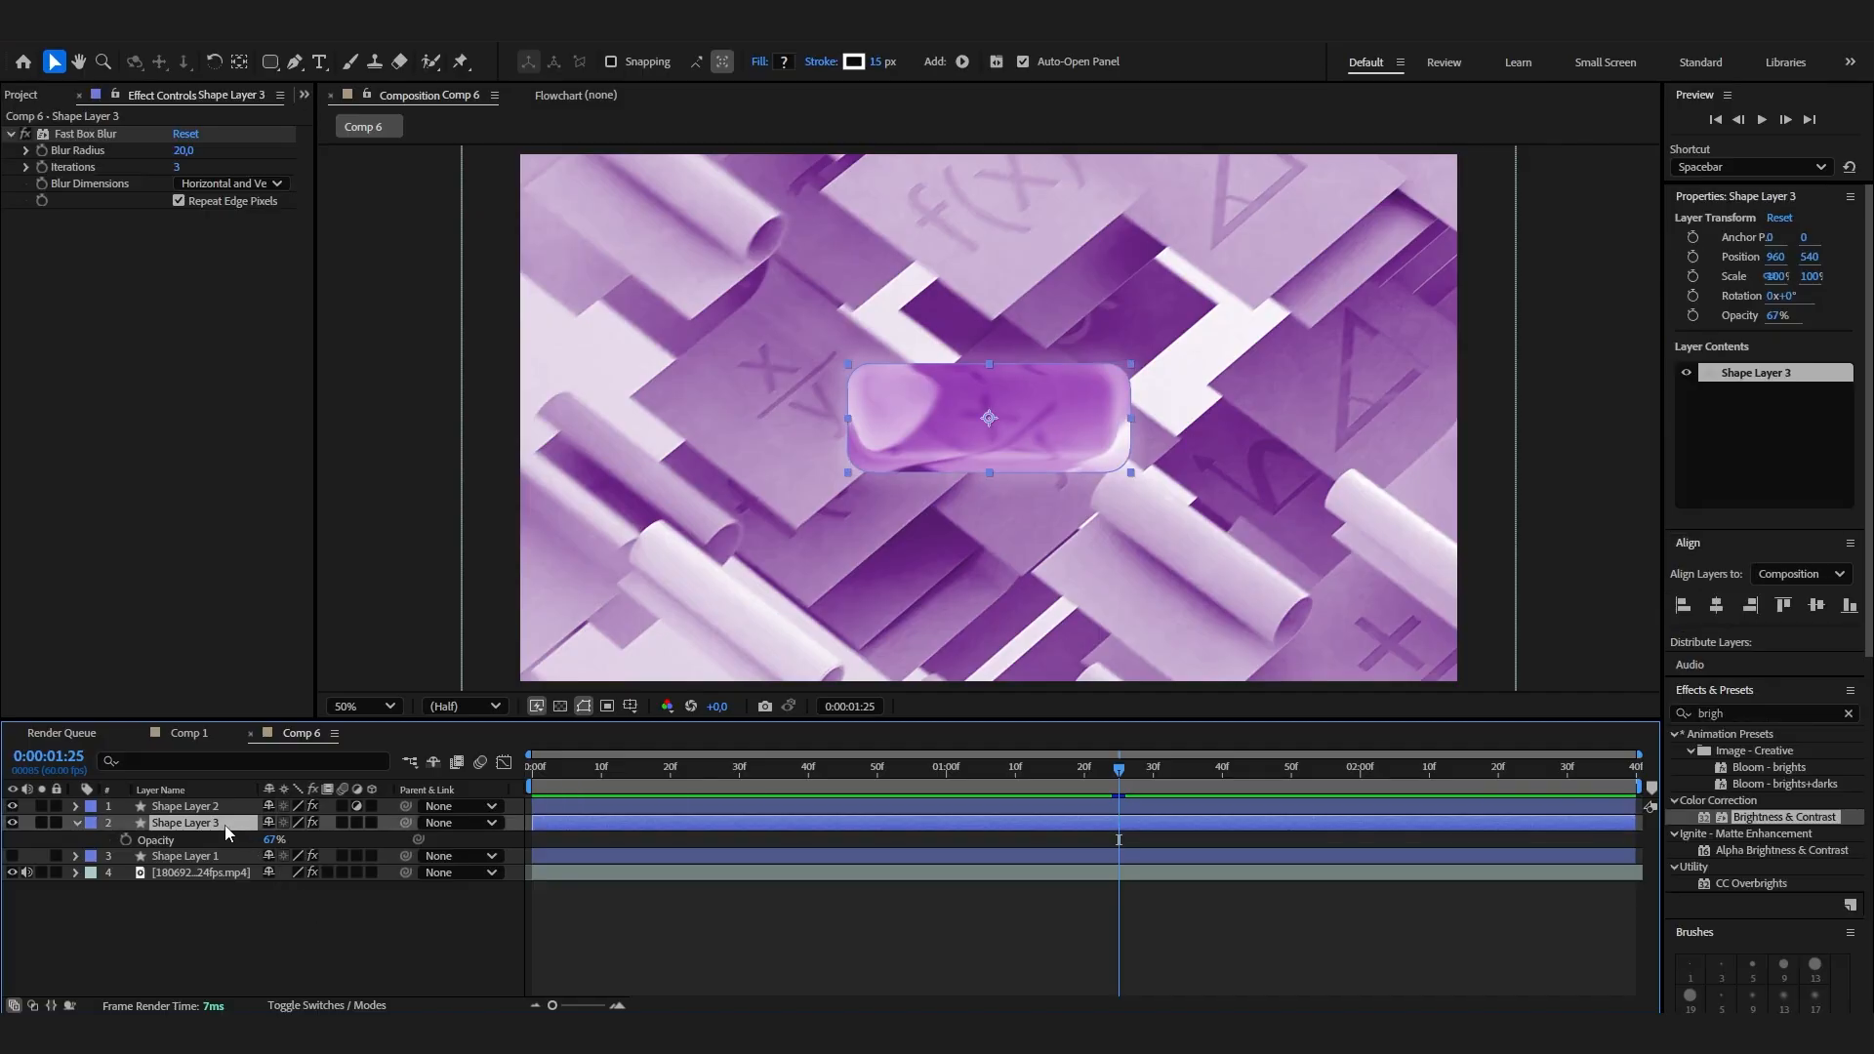
click(231, 808)
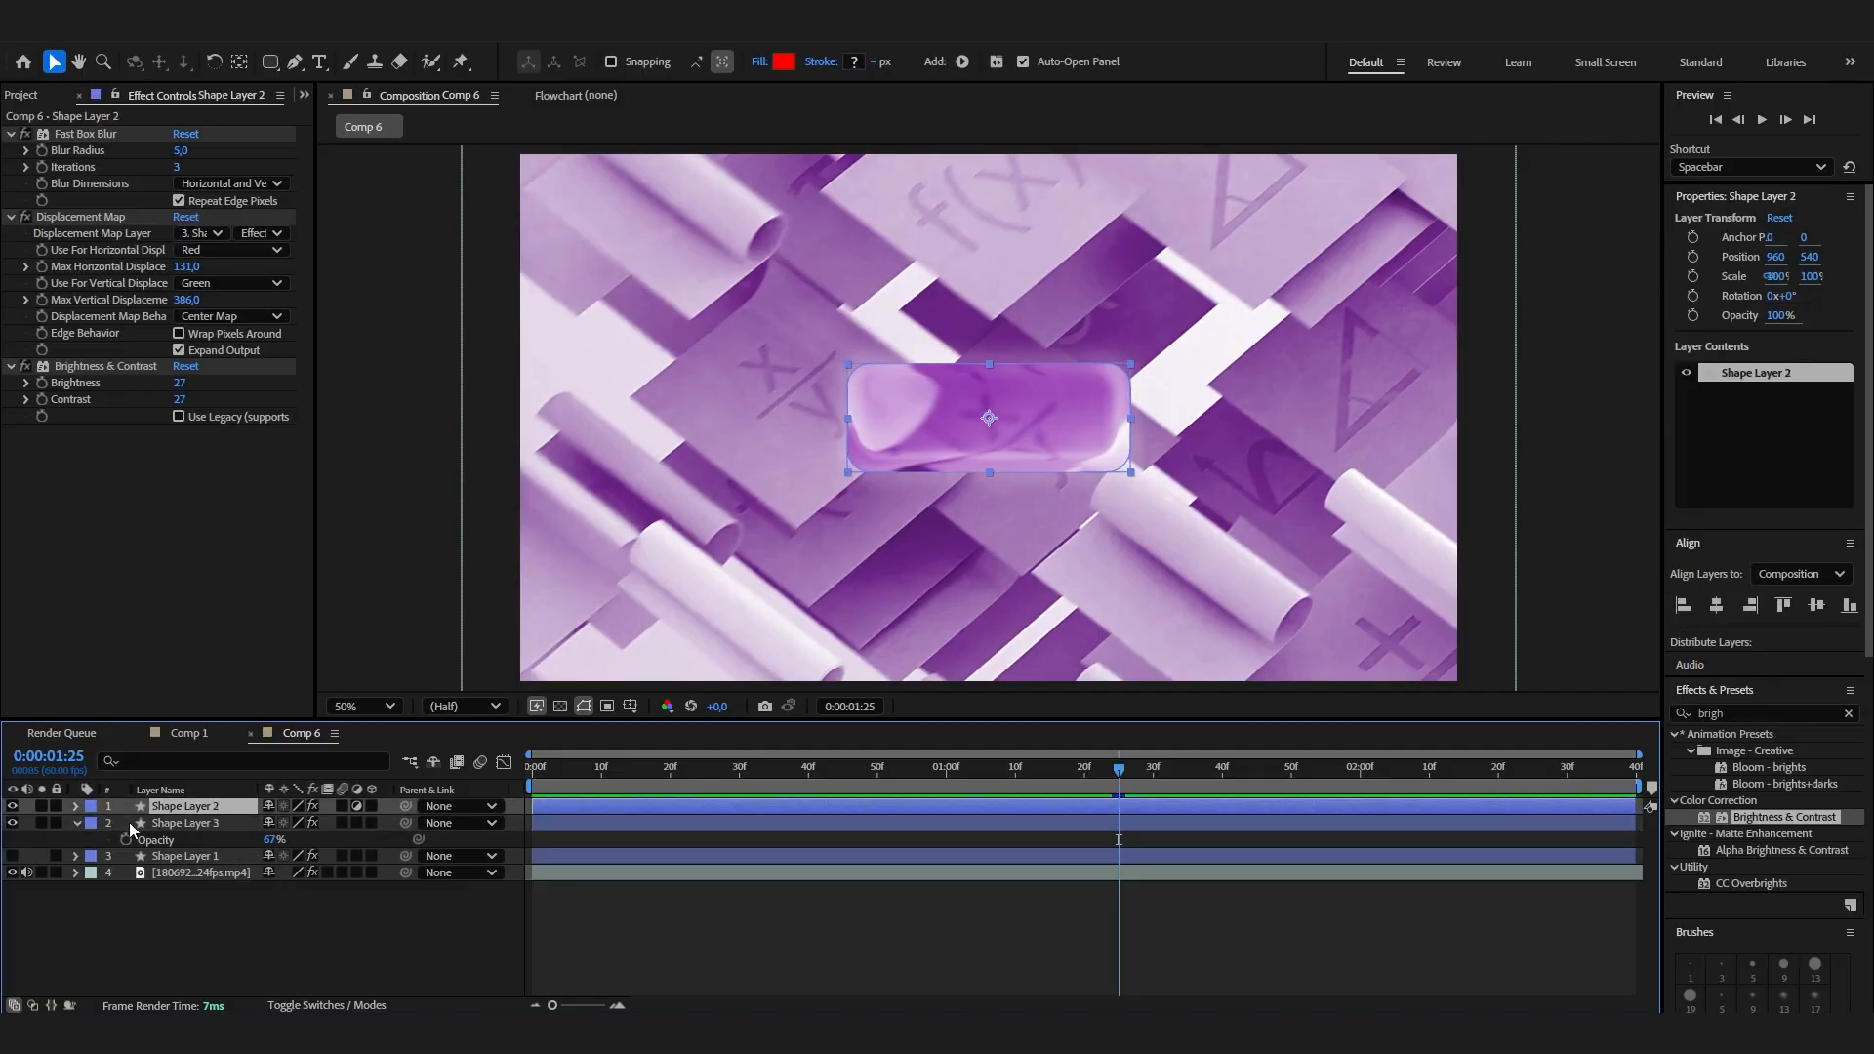
click(76, 807)
click(76, 807)
key(ctrl+d)
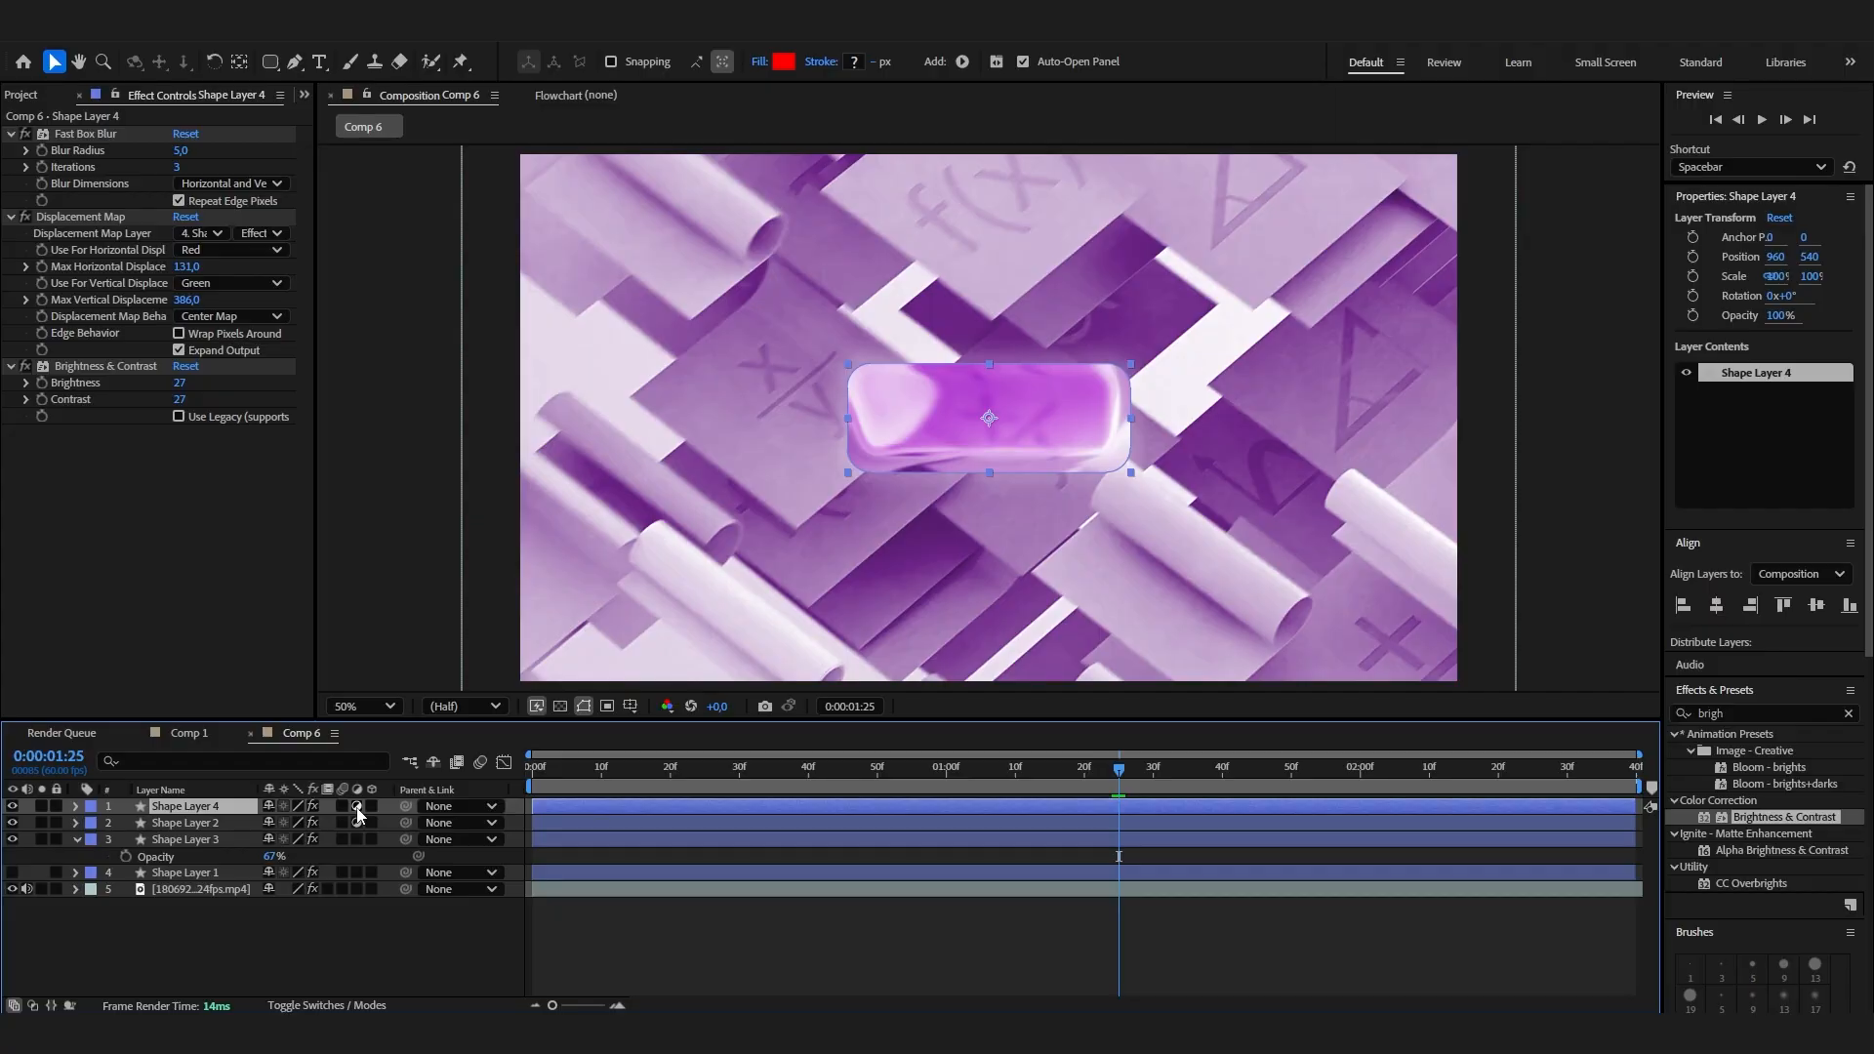
click(357, 807)
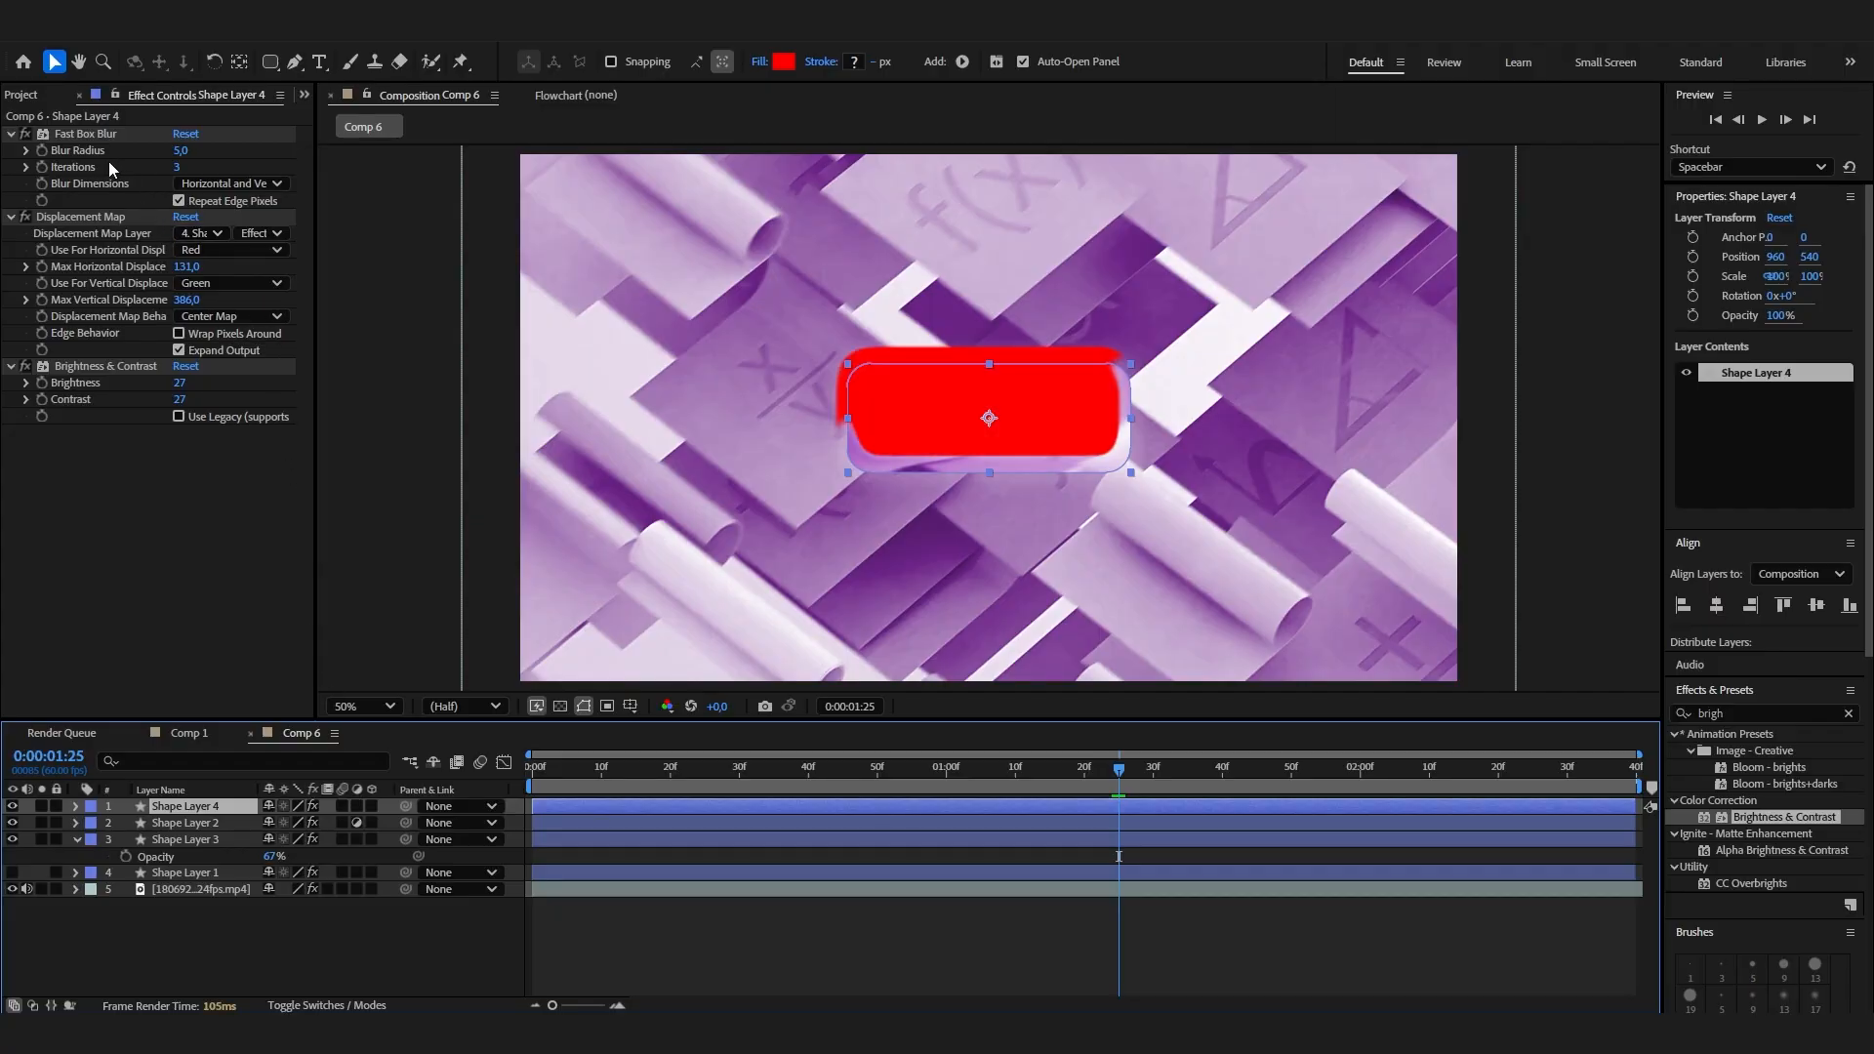
Remove Fast Box Blur, Displacement Map and Brightness & Contrast from Shape Layer 4.
click(83, 134)
key(Delete)
key(Delete)
key(Delete)
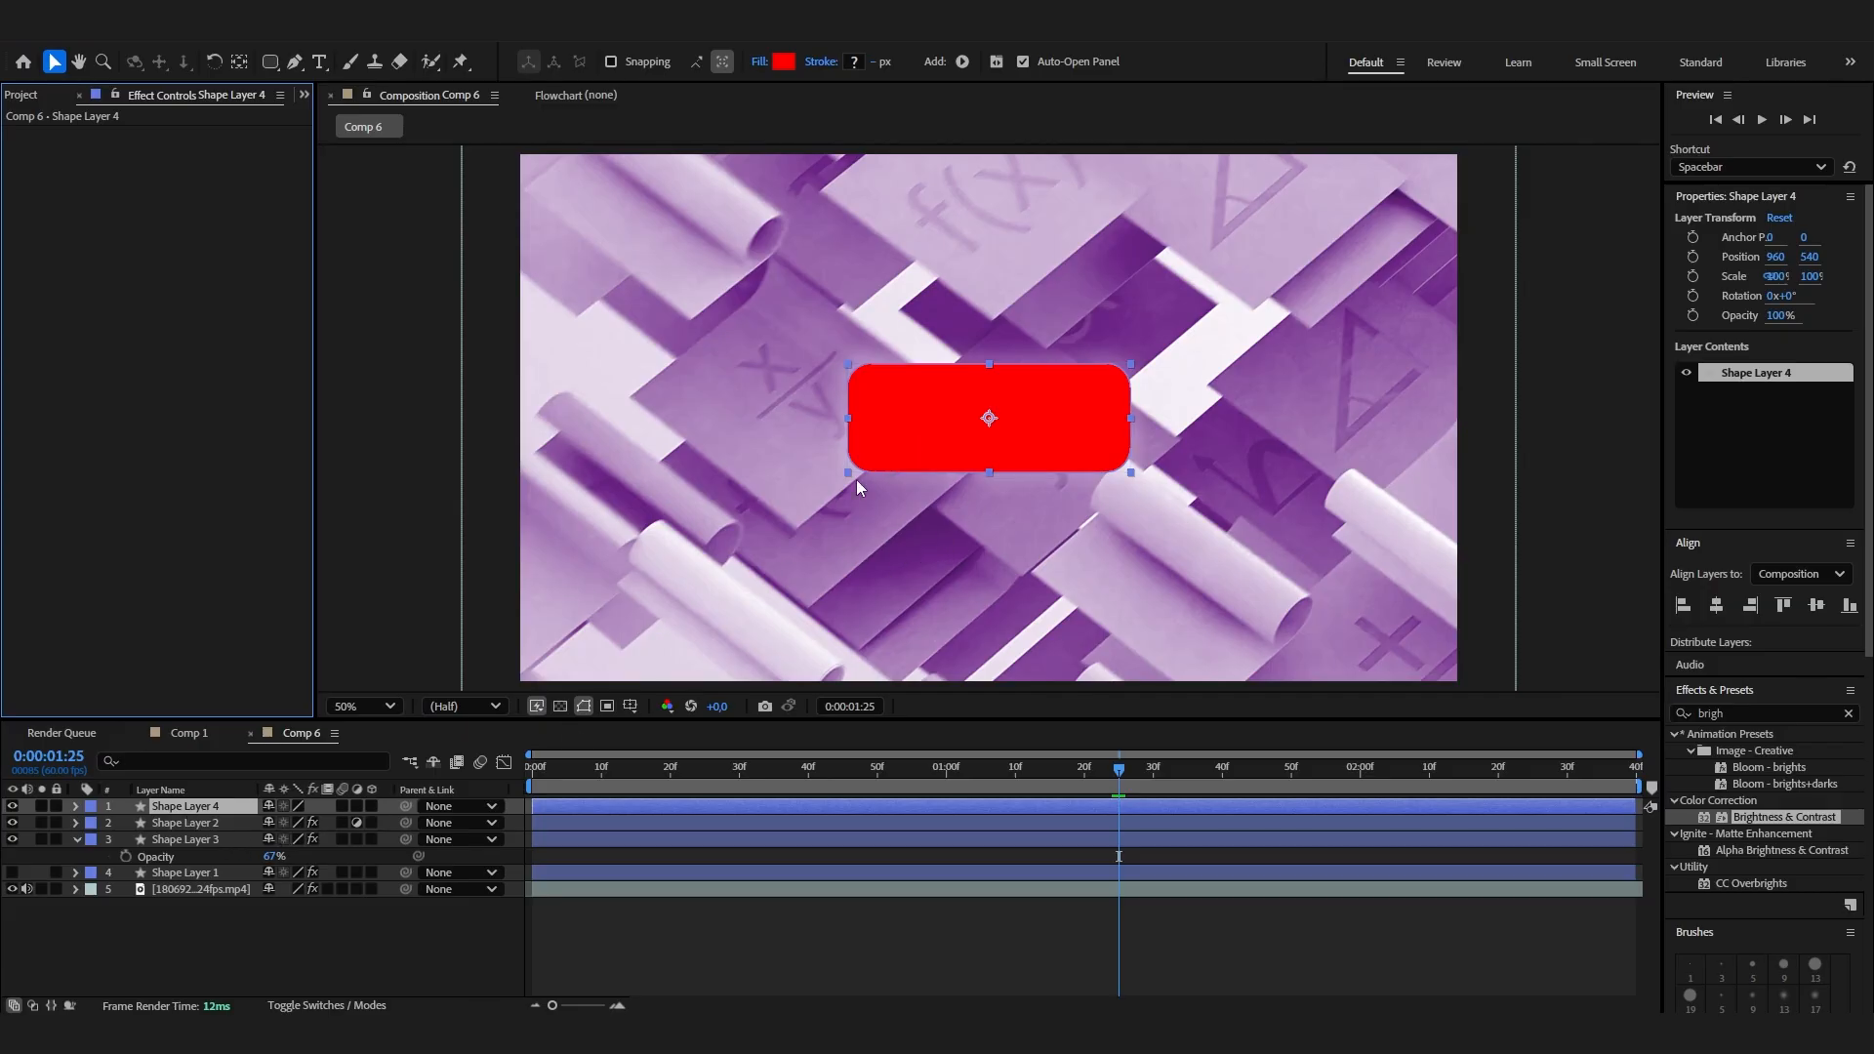
Change the fill color of Shape Layer 4 to white.
click(73, 806)
click(94, 823)
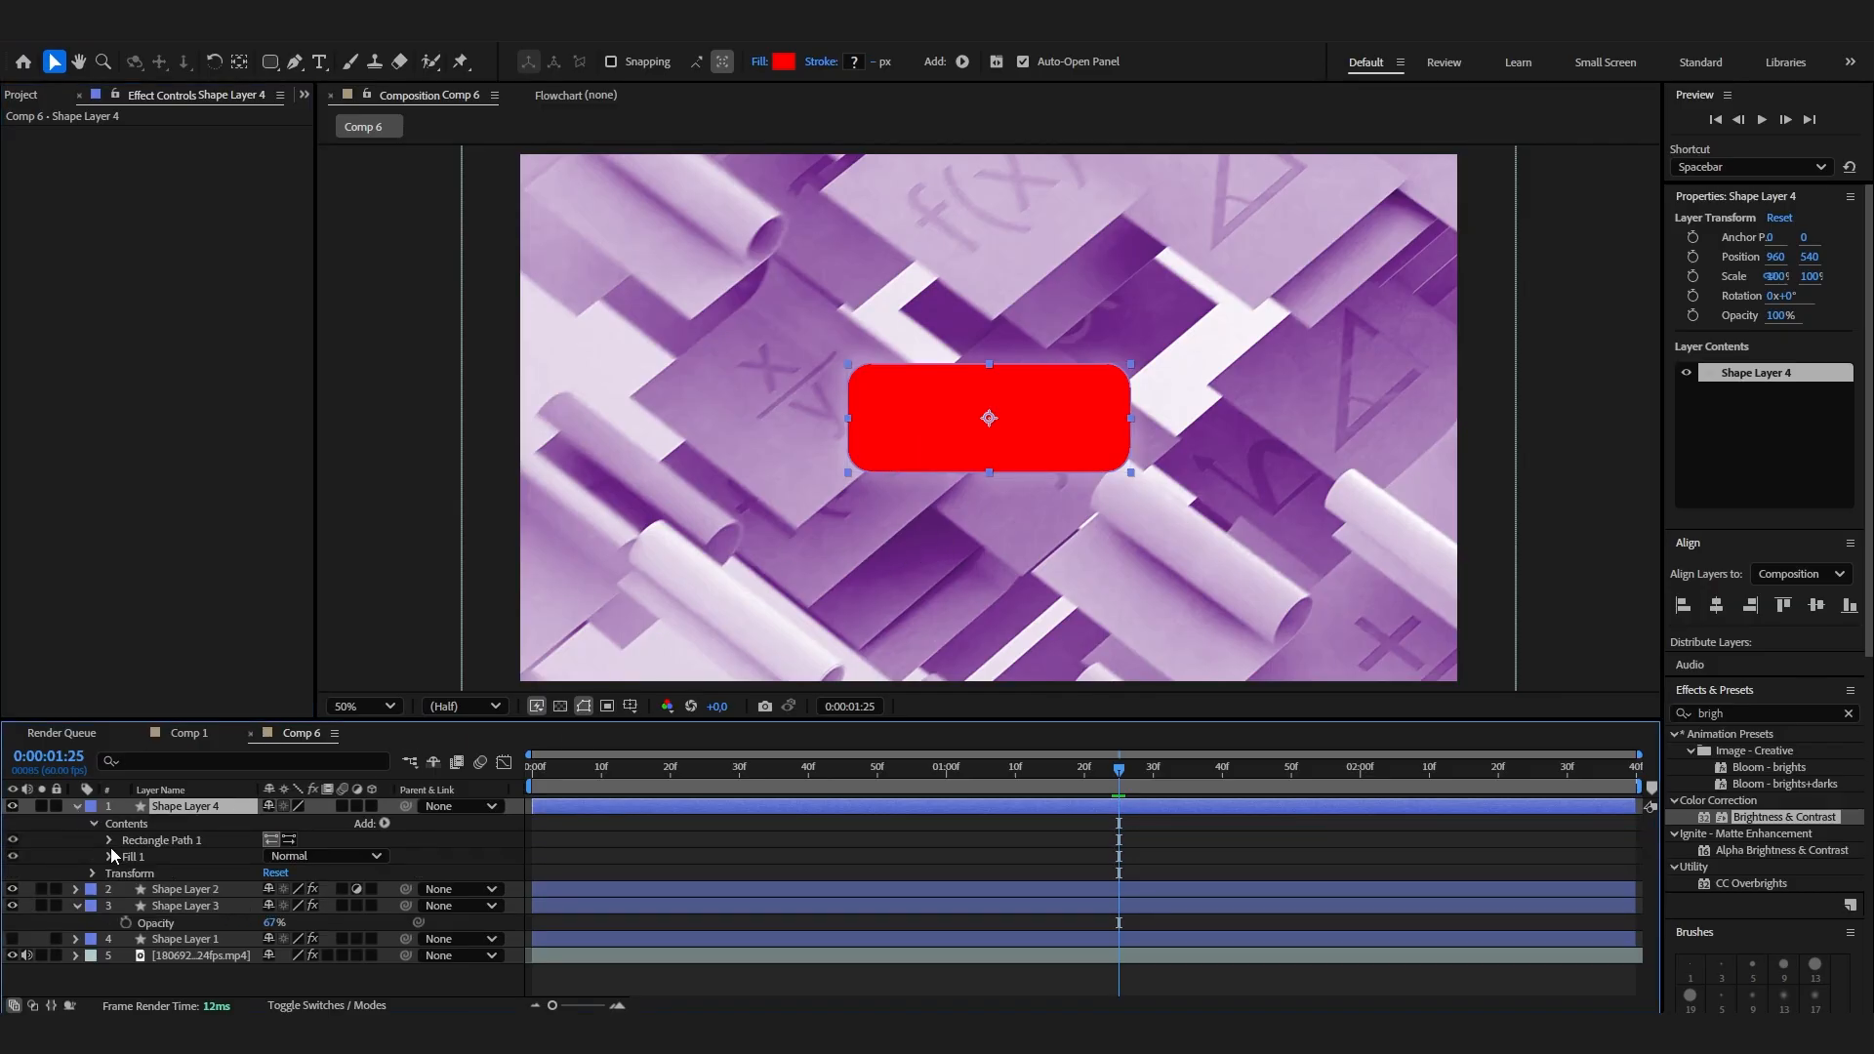
click(110, 856)
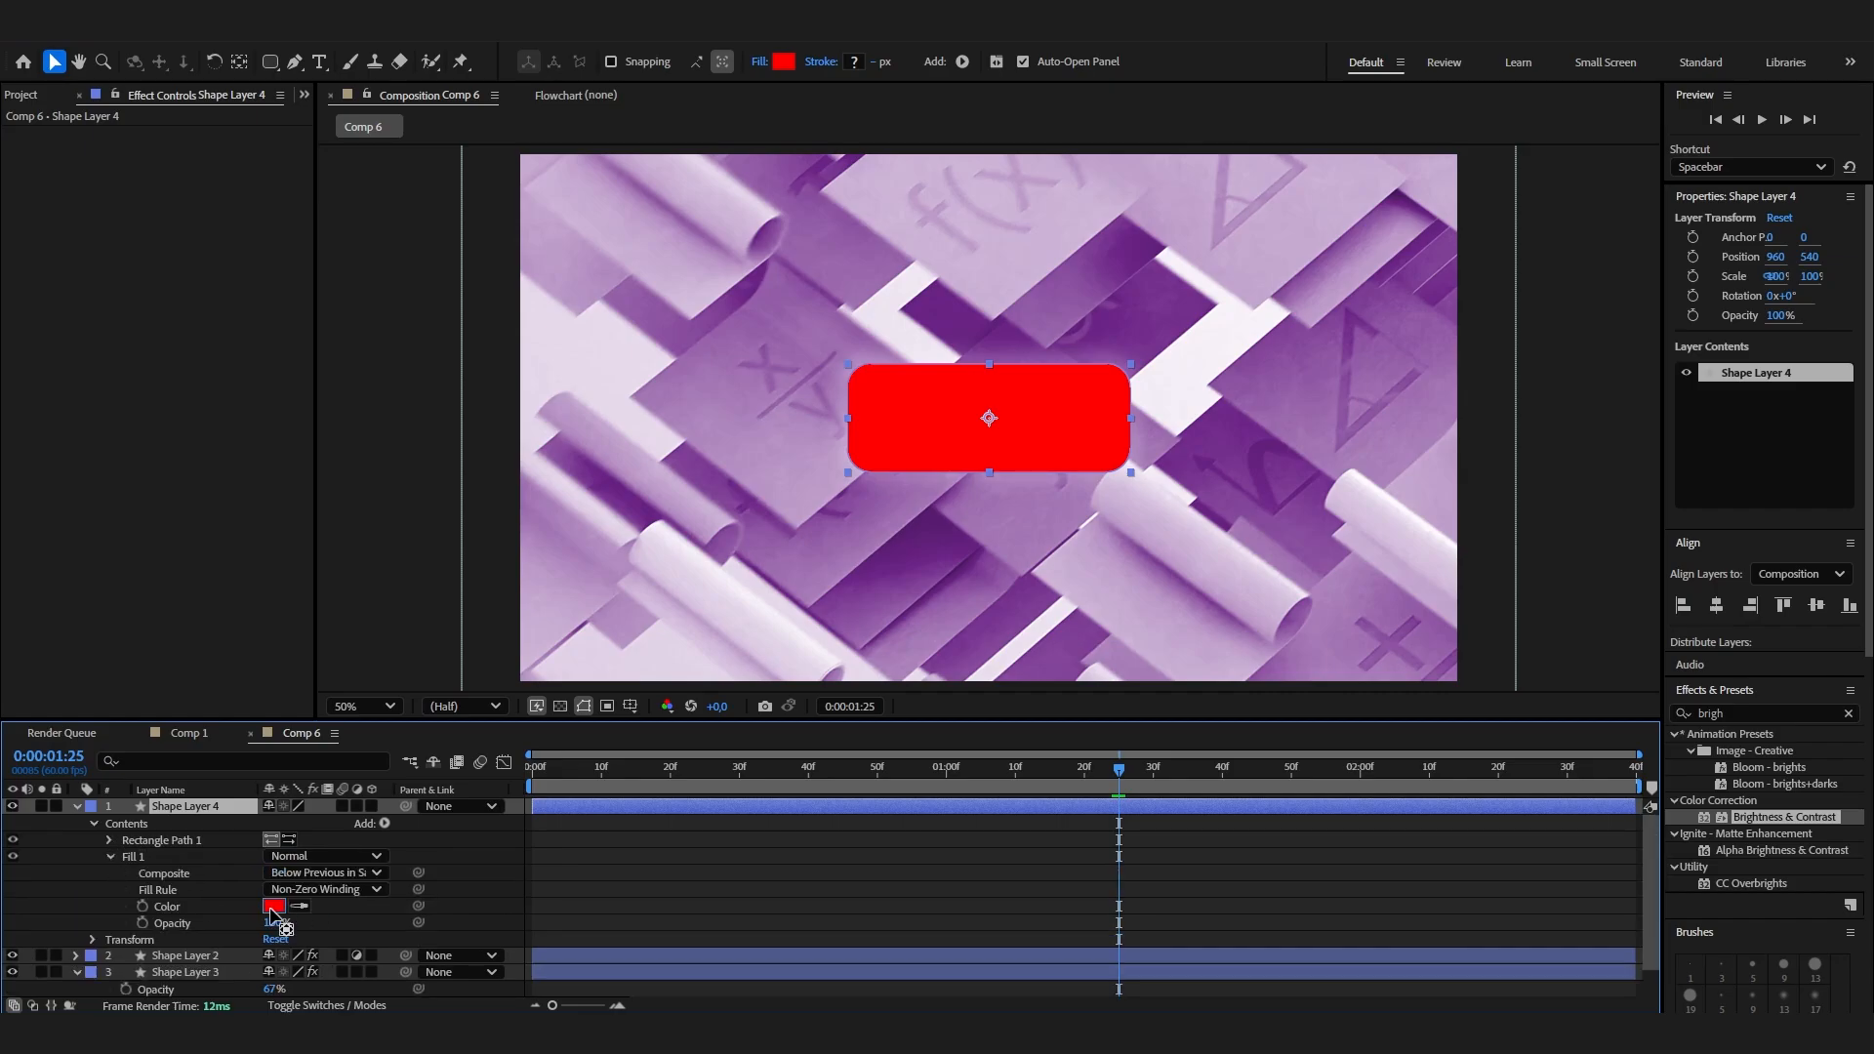
click(272, 909)
drag(776, 538, 660, 284)
click(1123, 398)
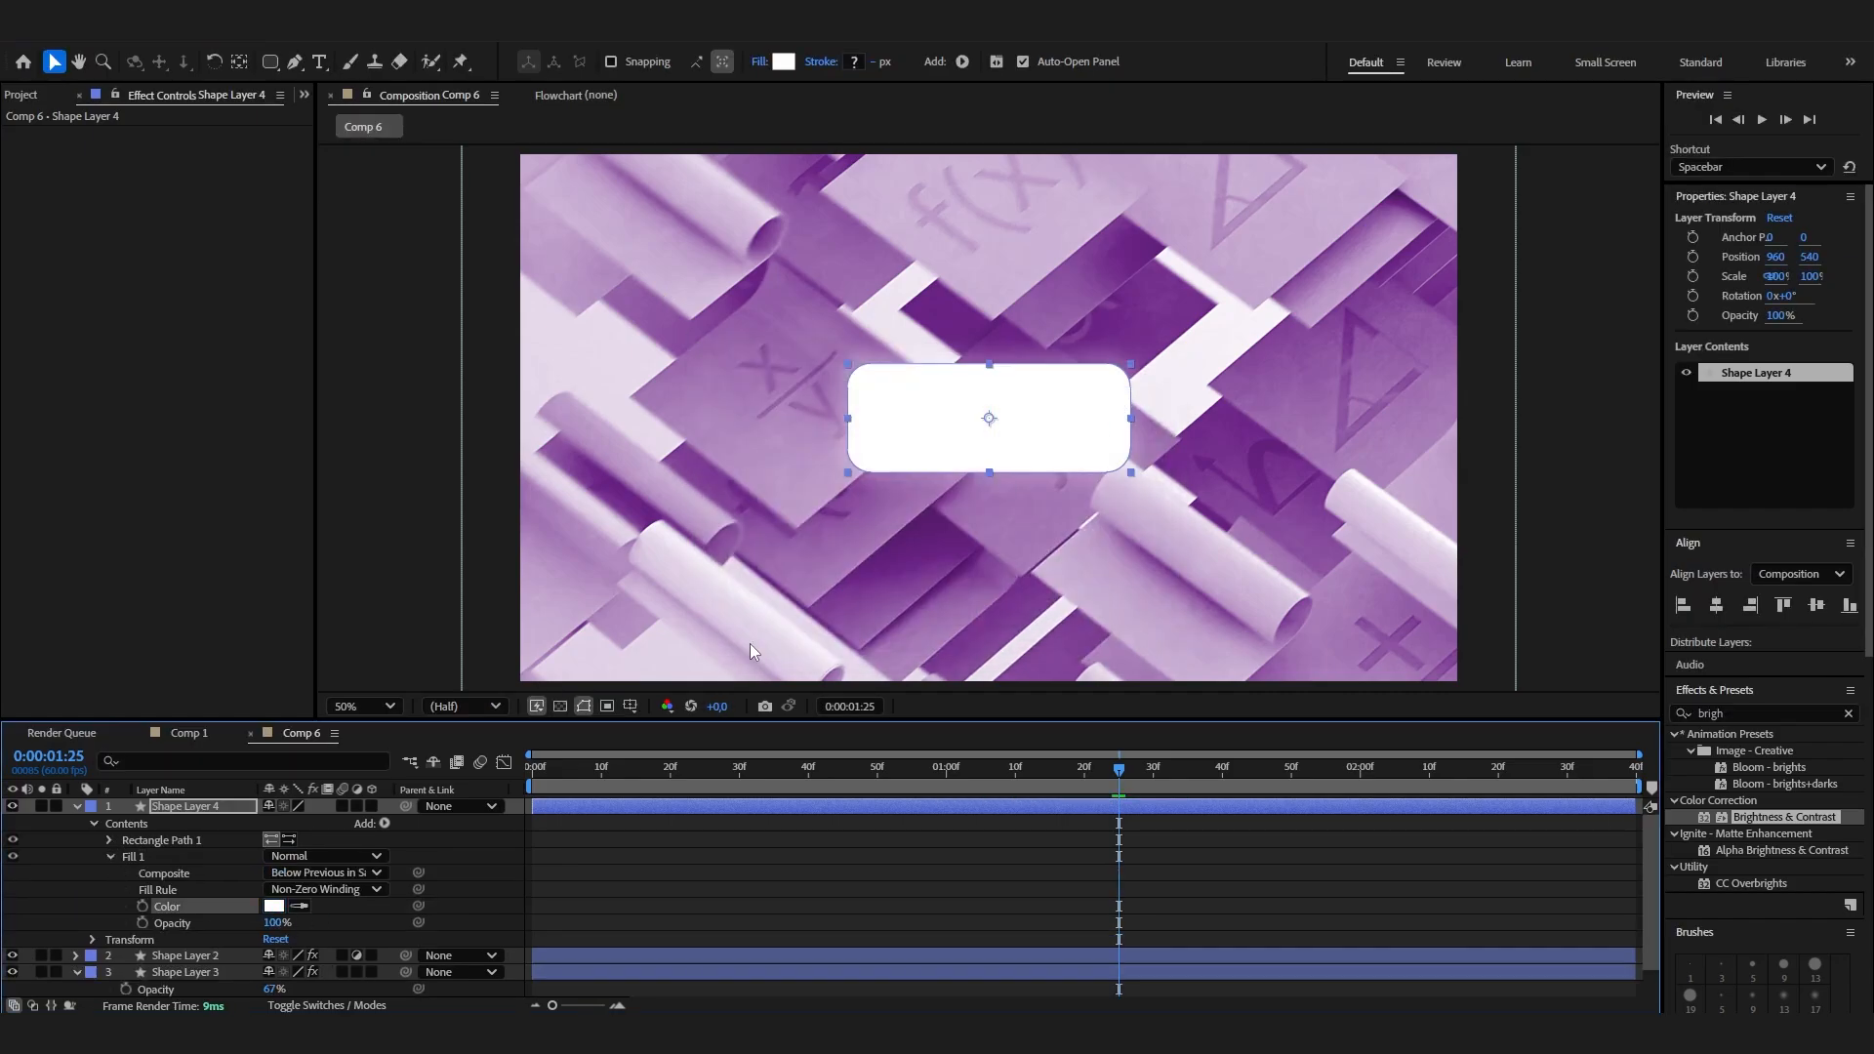
Add a Bevel and Emboss layer style to Shape Layer 4 and increase the bevel size.
right_click(201, 806)
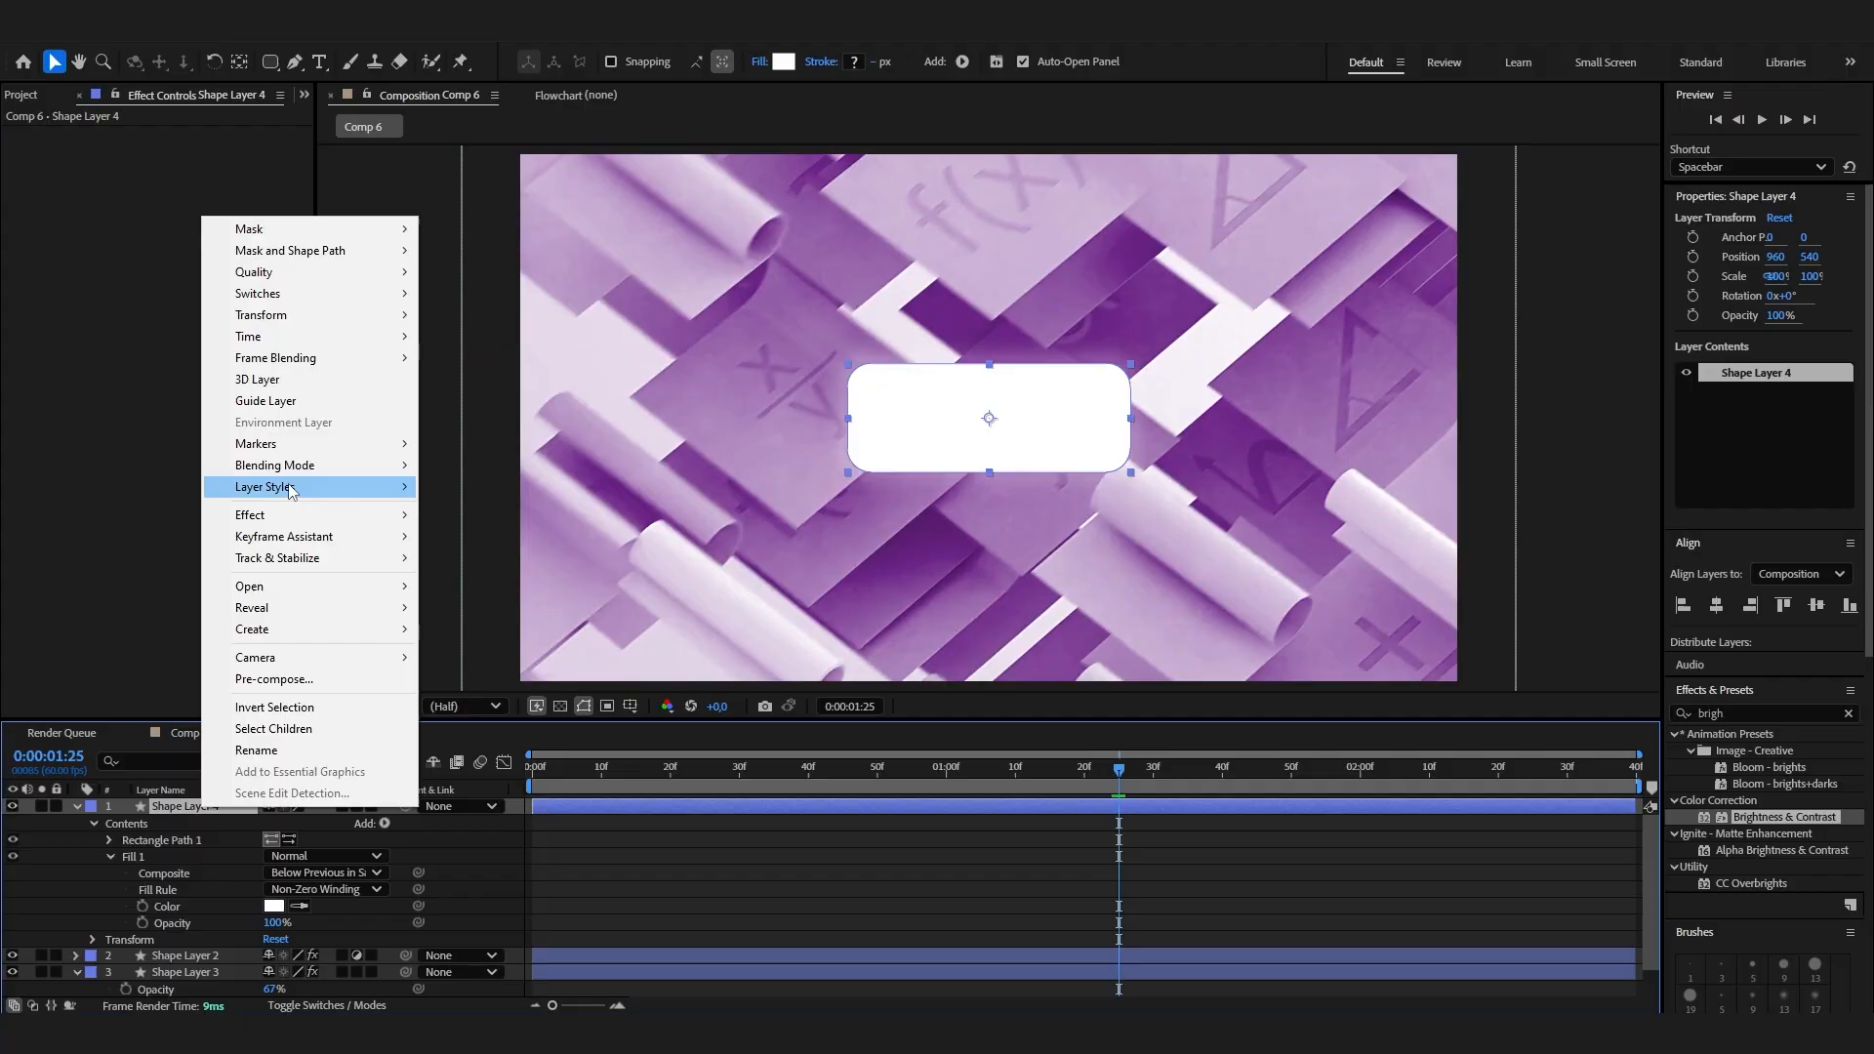
mouse_move(291, 491)
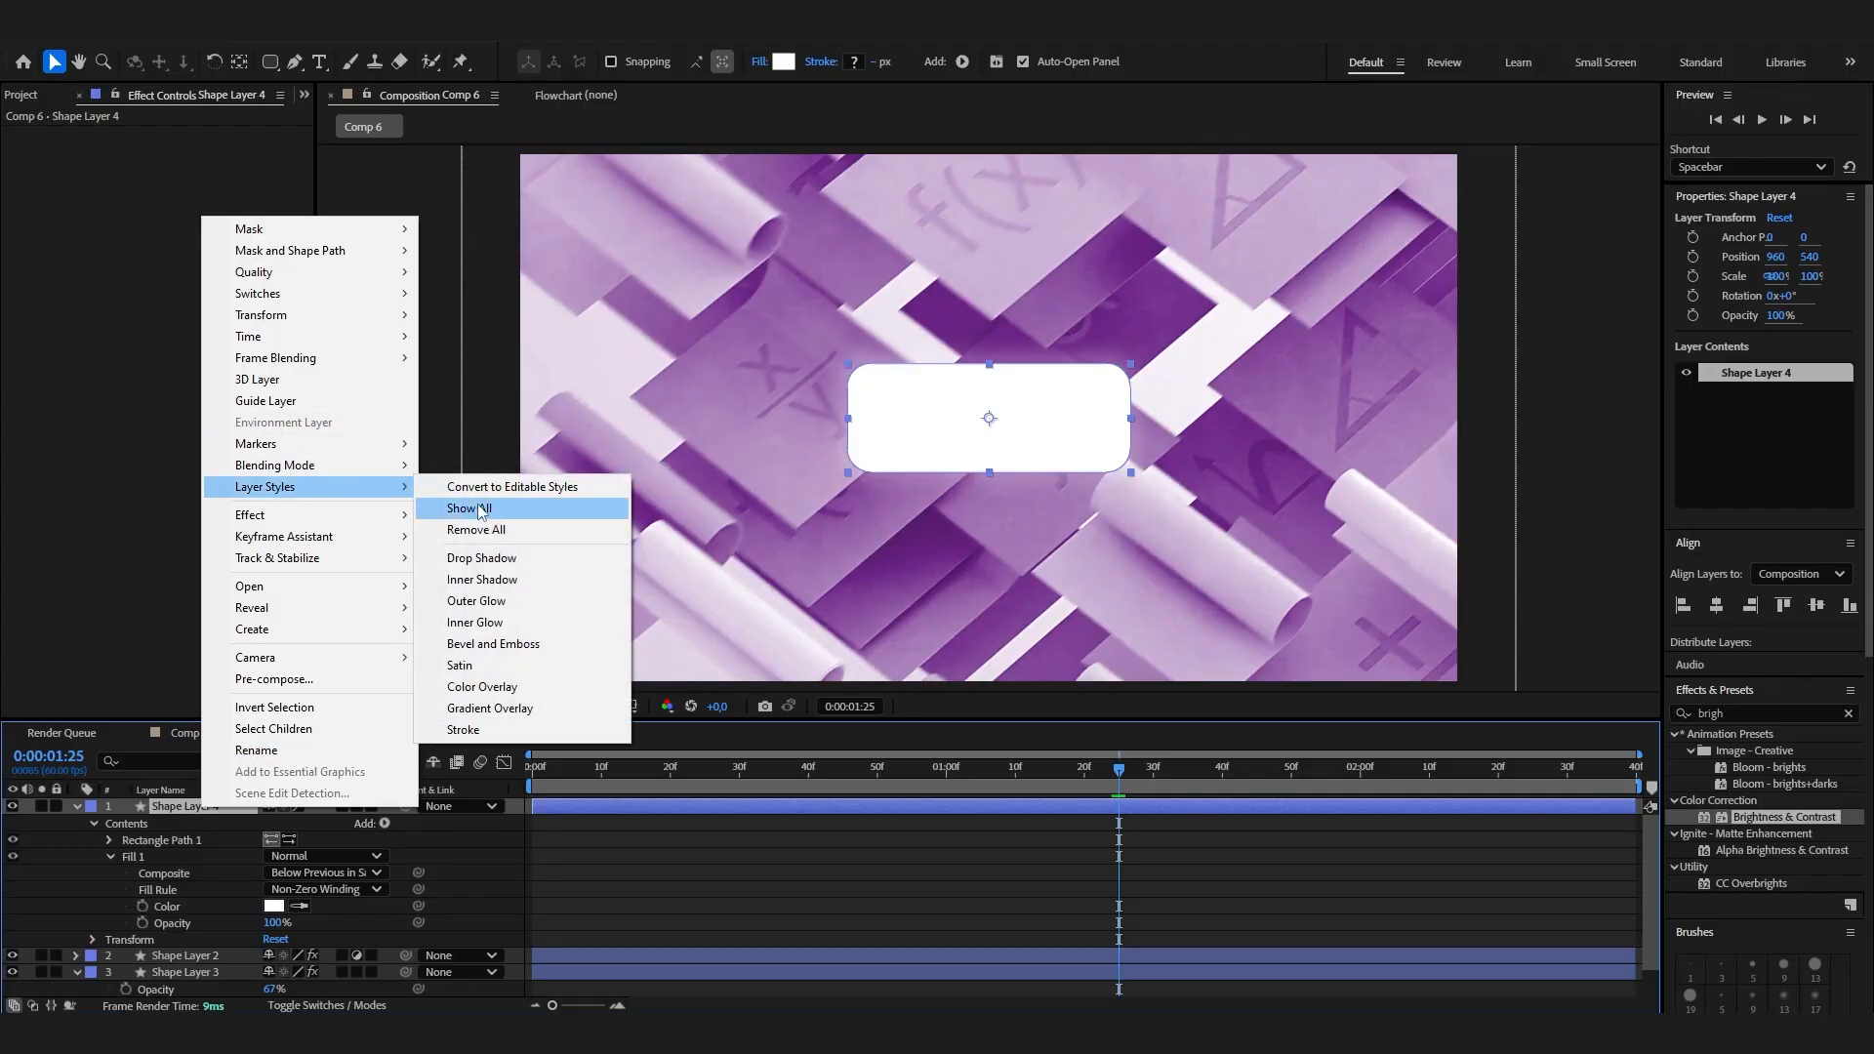
click(506, 648)
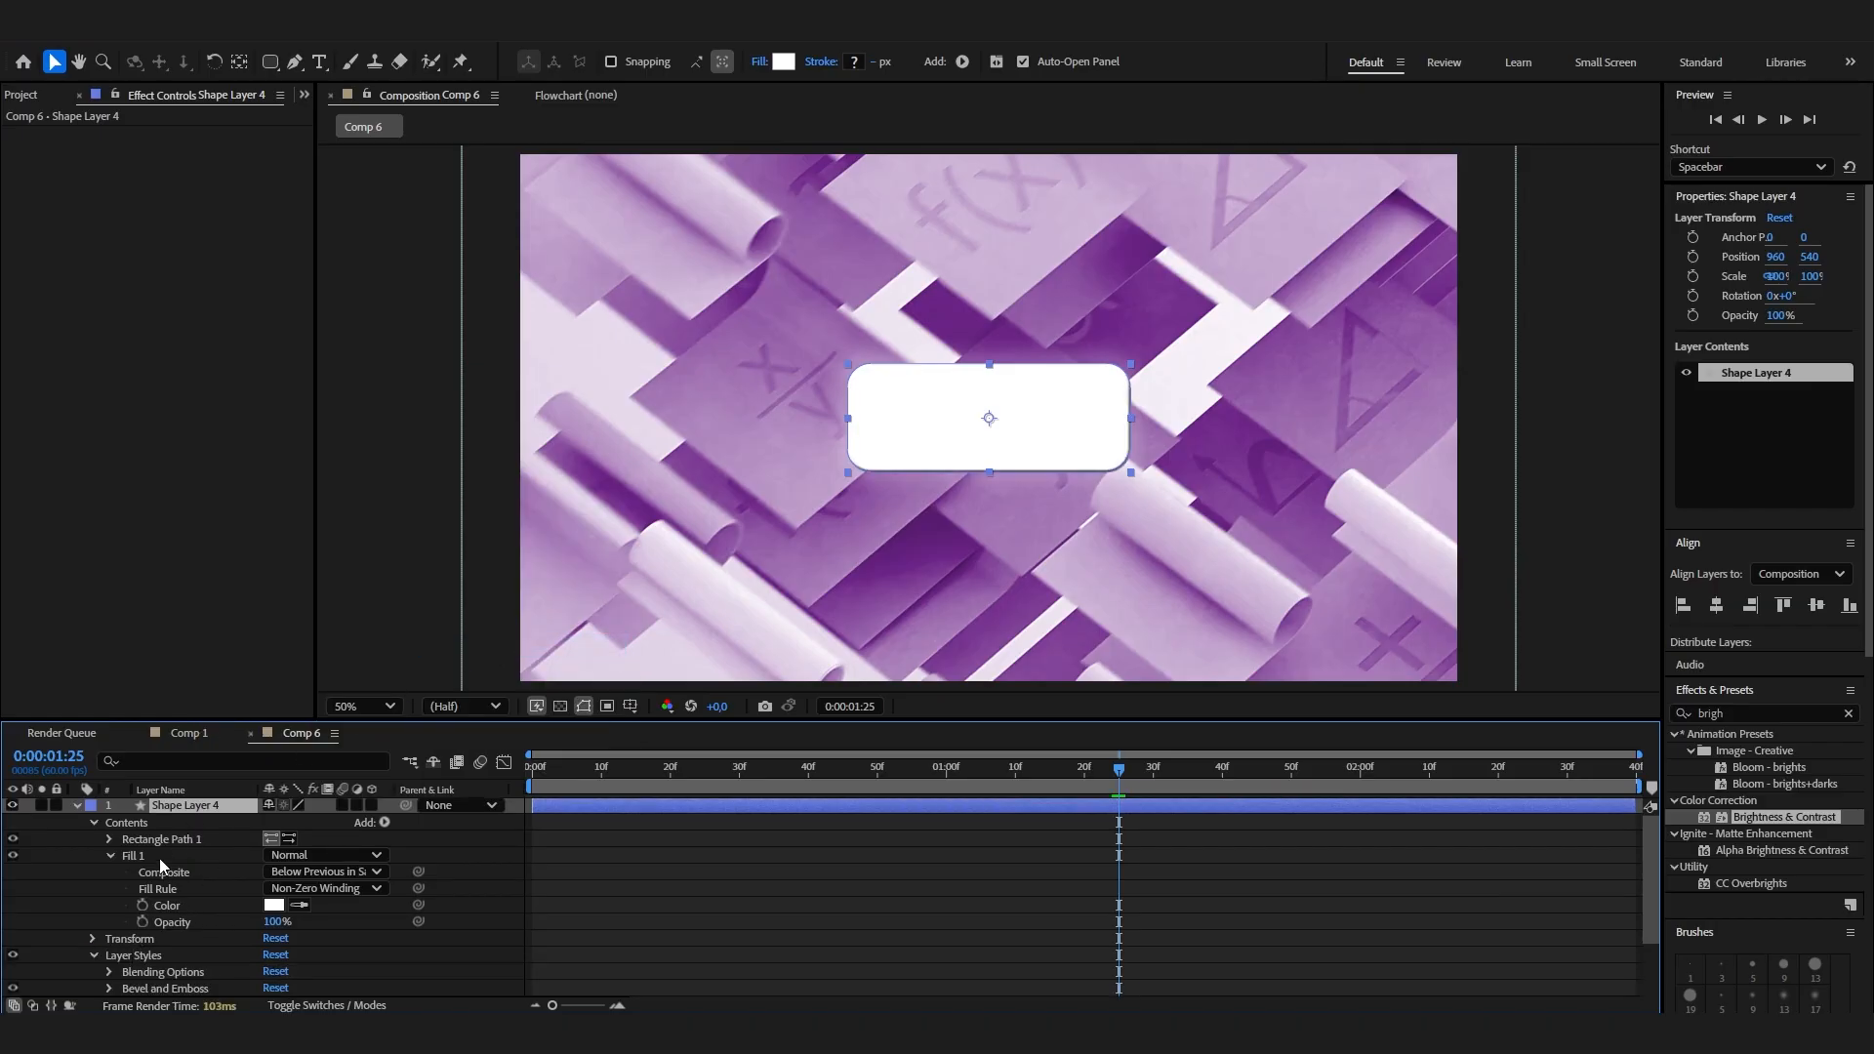
scroll(154, 963, down, 2)
click(138, 906)
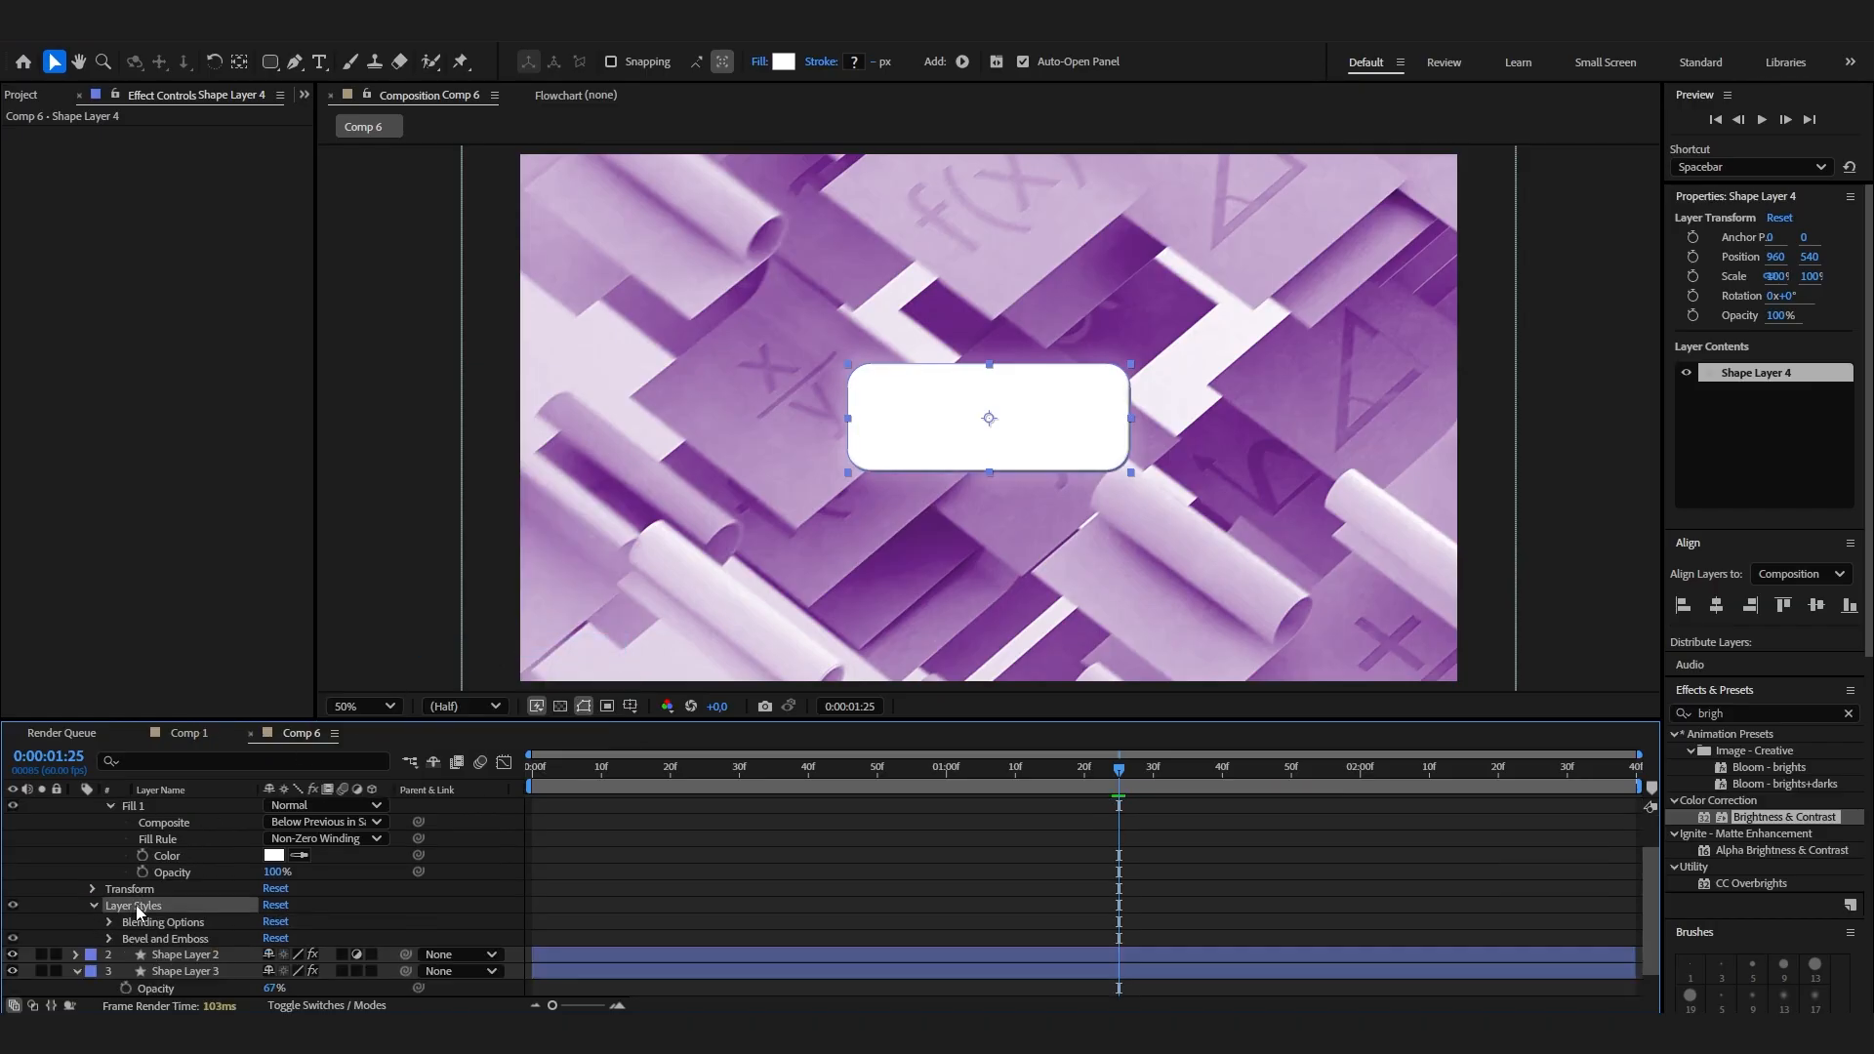
click(110, 939)
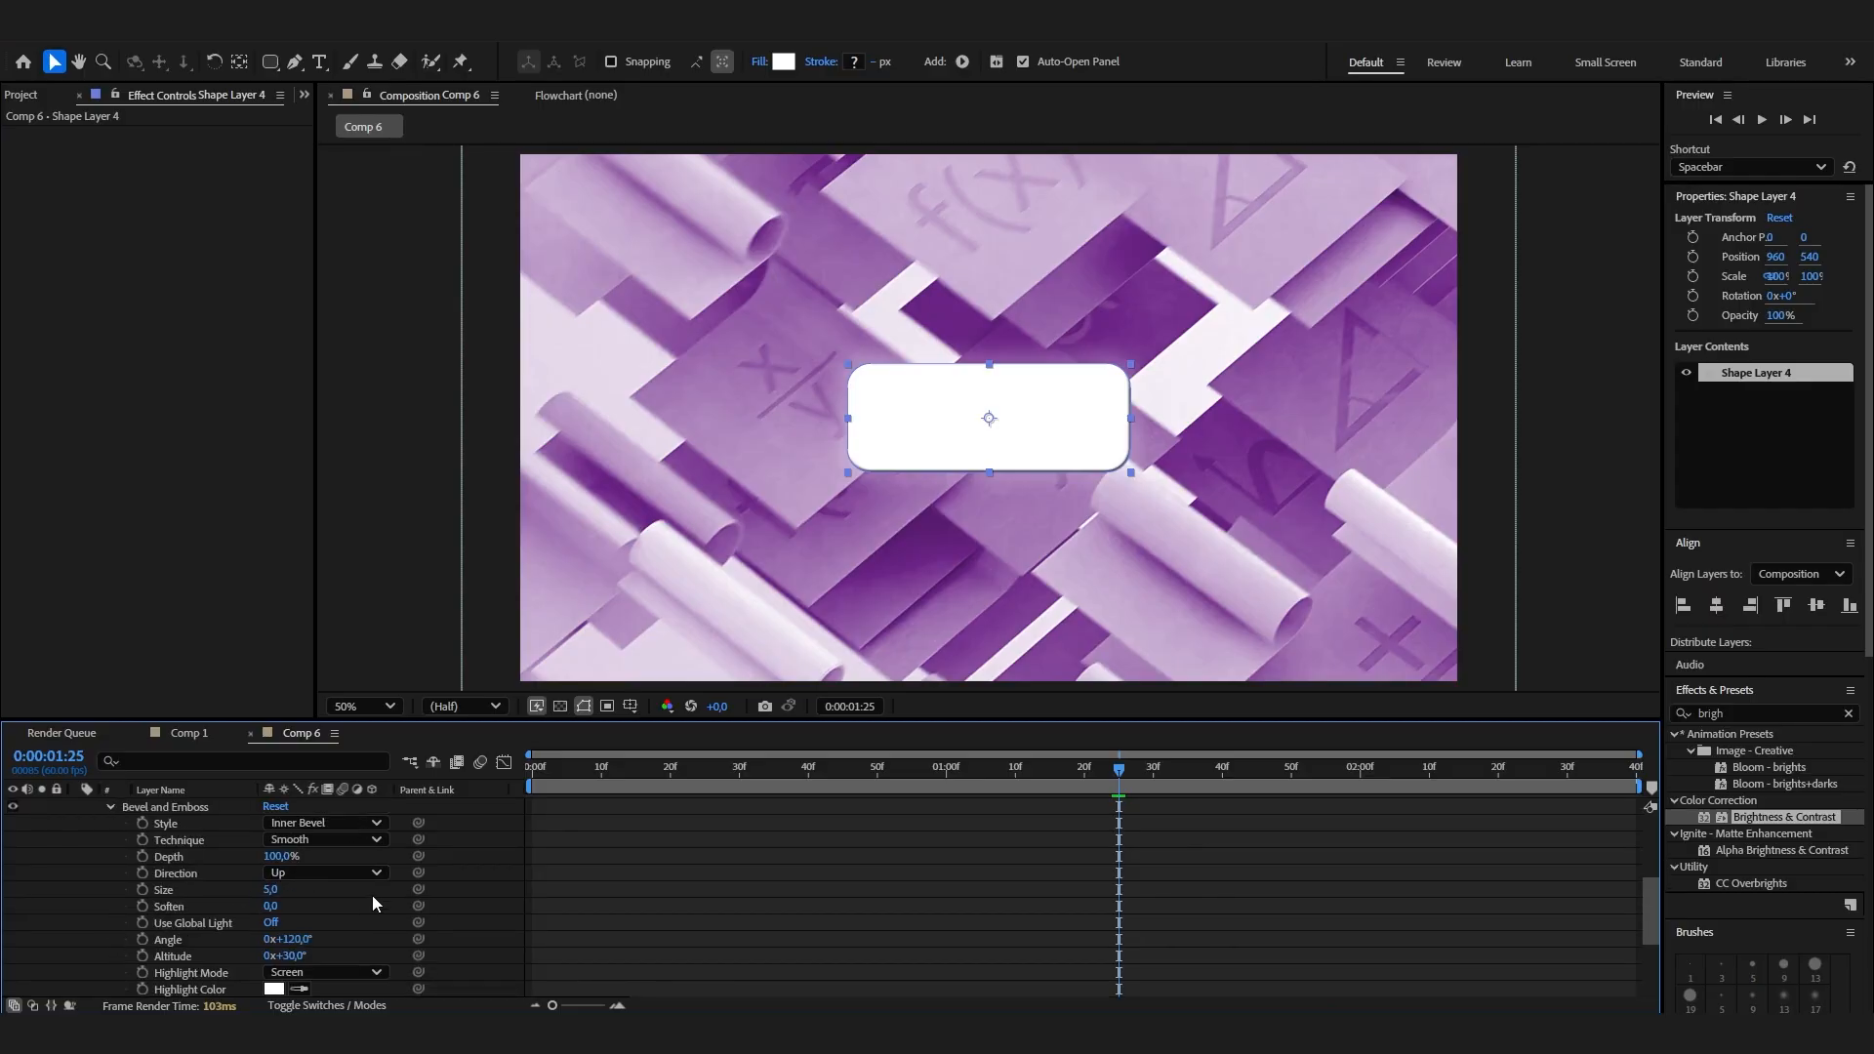
drag(270, 890, 321, 878)
Keep the bevel's shadow color black and raise its shadow opacity to 98%.
scroll(338, 876, up, 5)
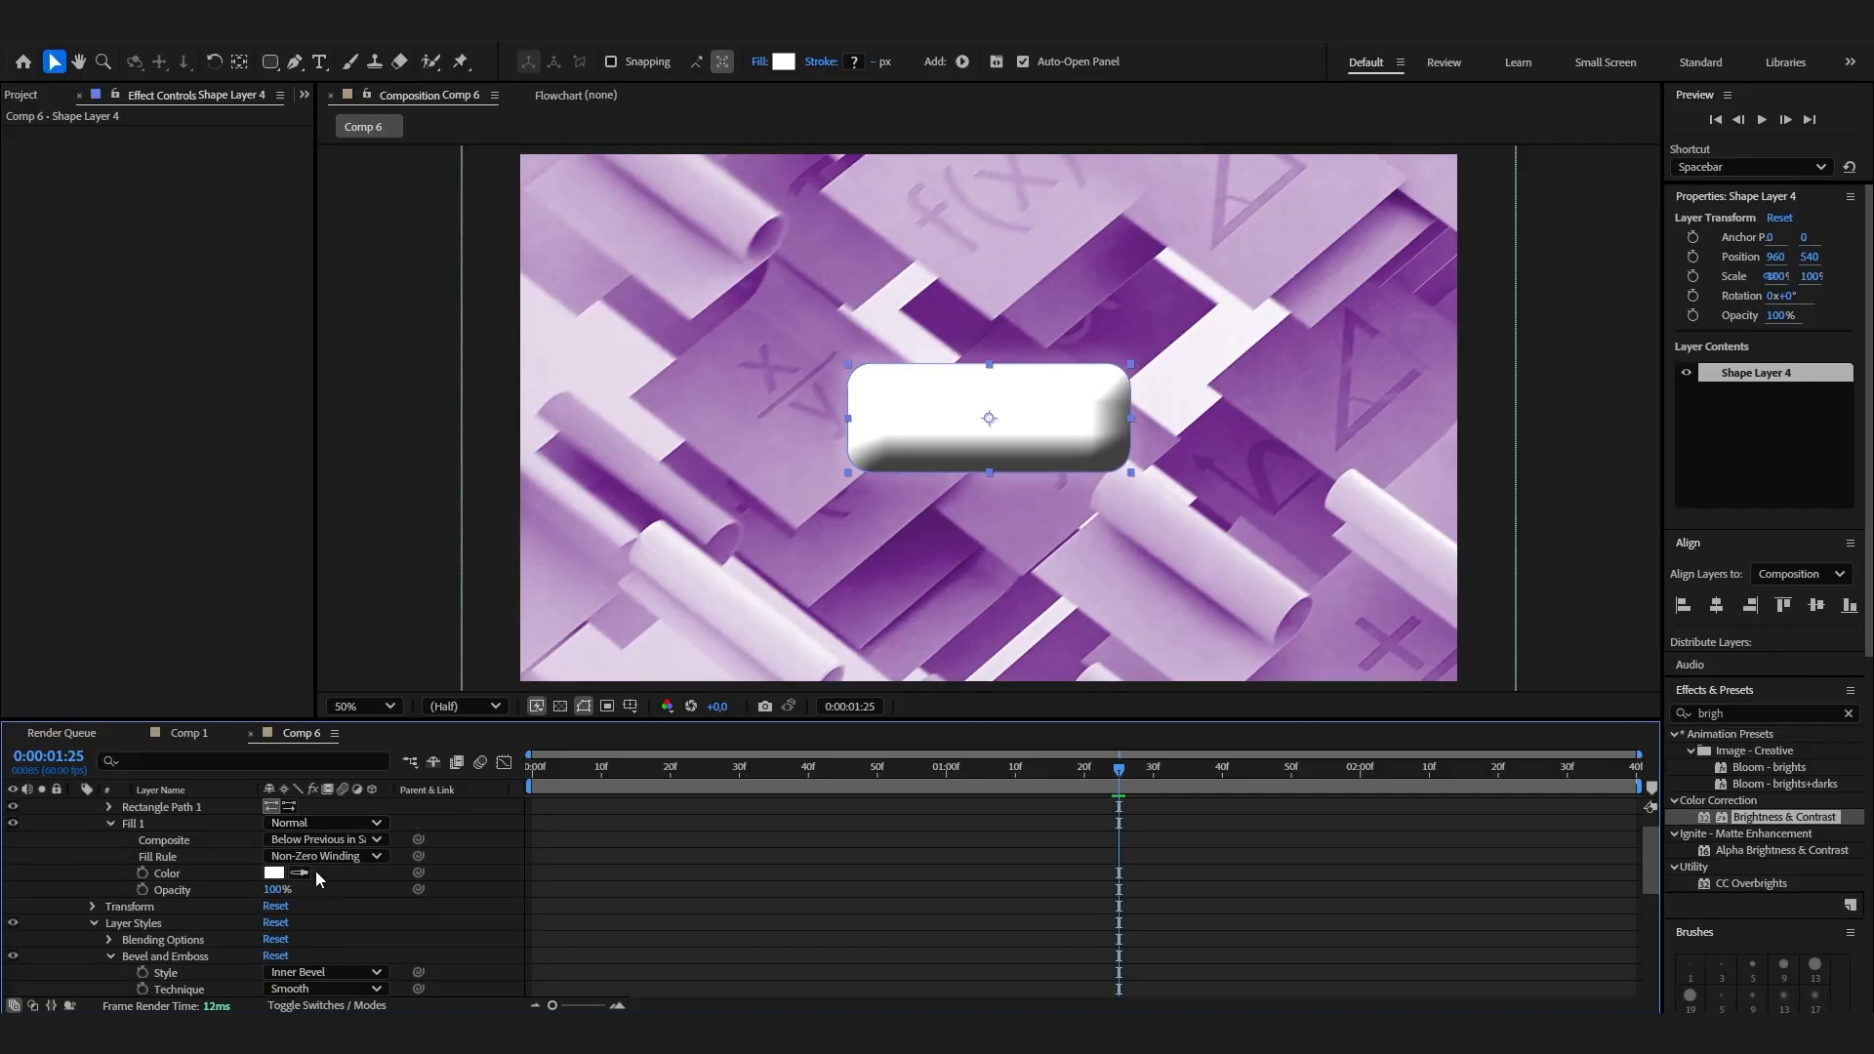
scroll(314, 871, down, 5)
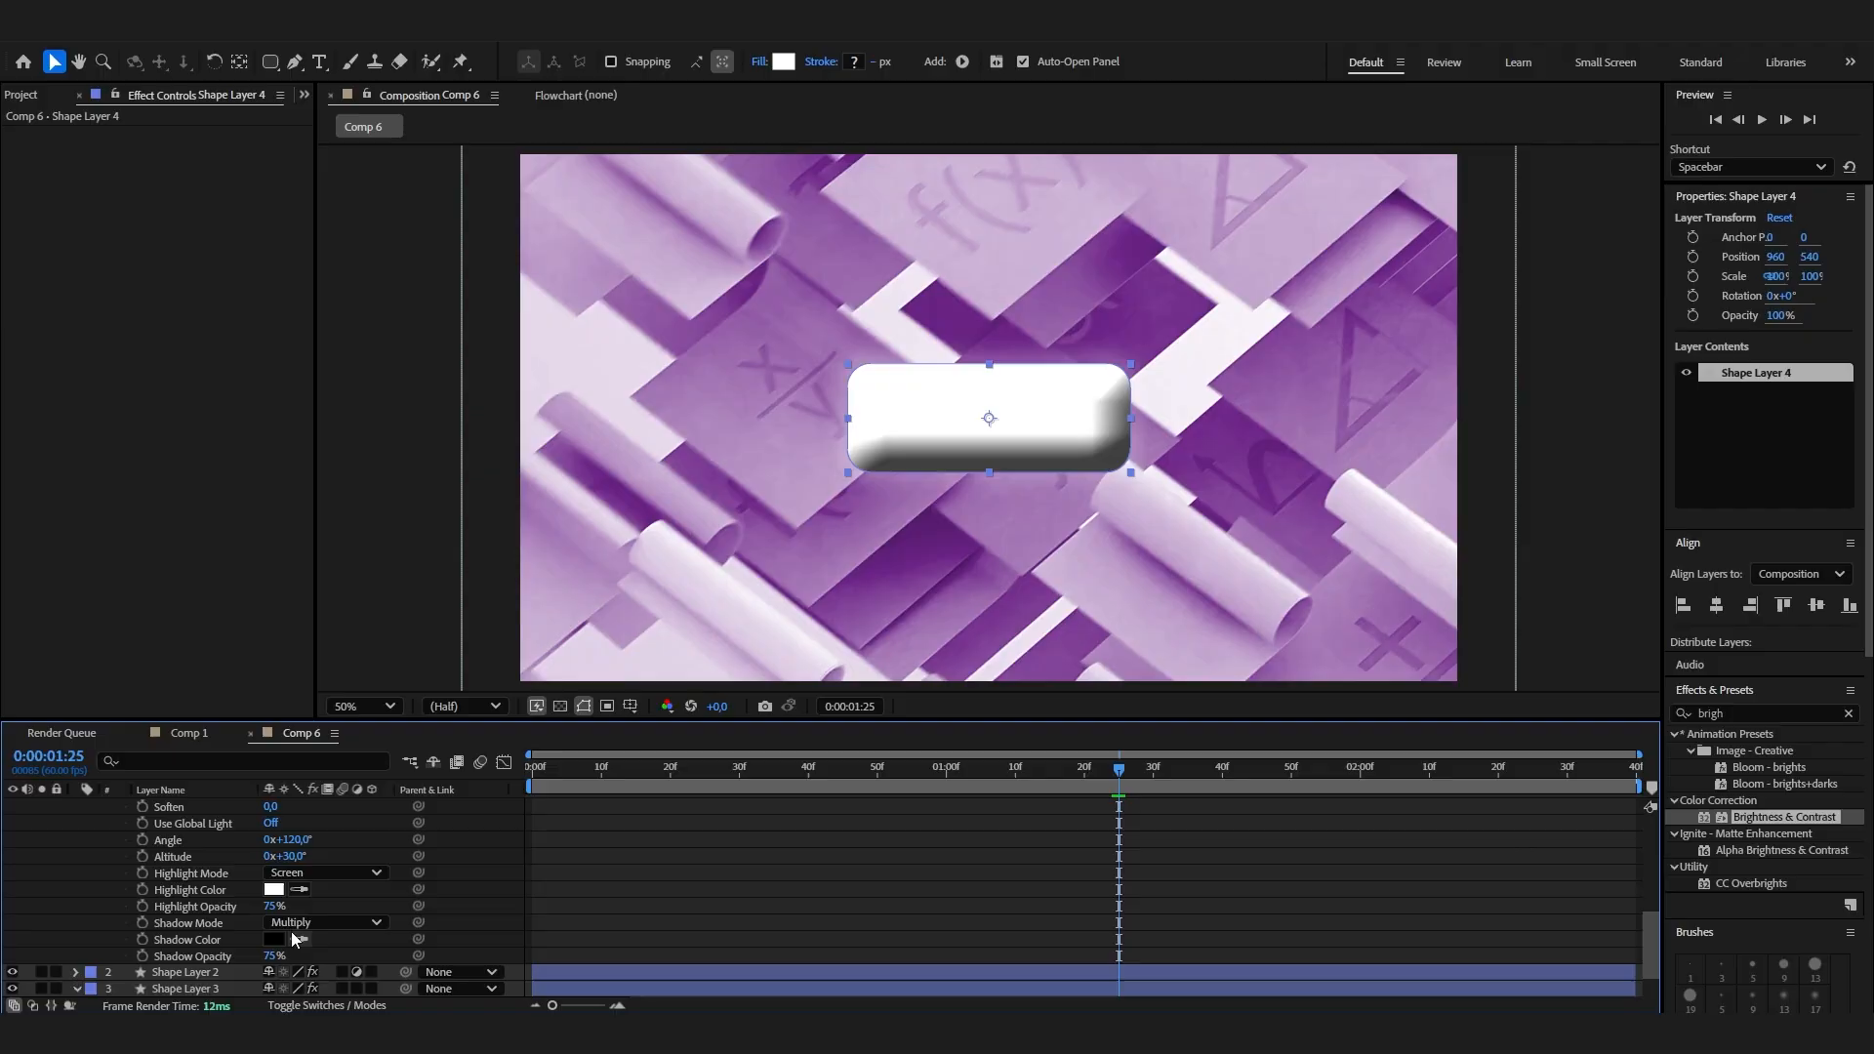
click(281, 939)
click(1133, 405)
drag(276, 956, 337, 959)
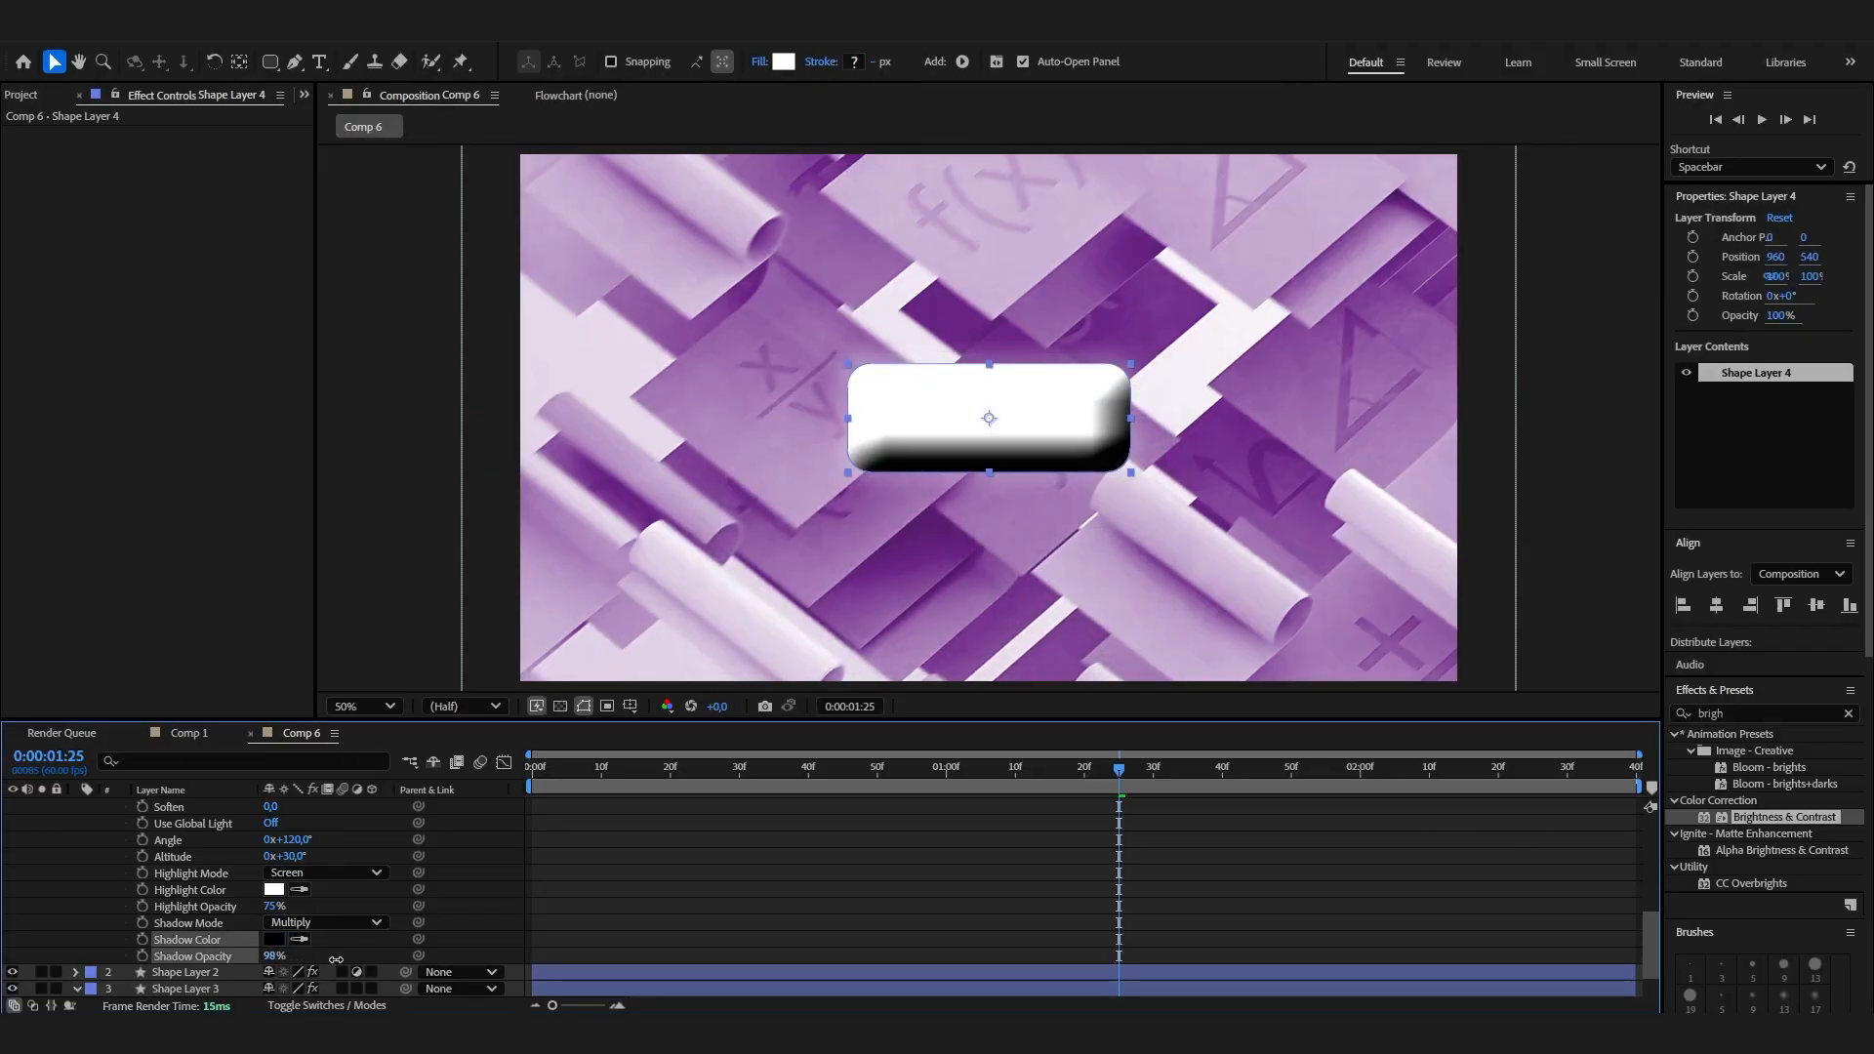
Try the Lighten and Overlay blending modes on Shape Layer 4, and settle on Soft Light at 50% opacity.
scroll(256, 916, up, 5)
scroll(280, 886, up, 2)
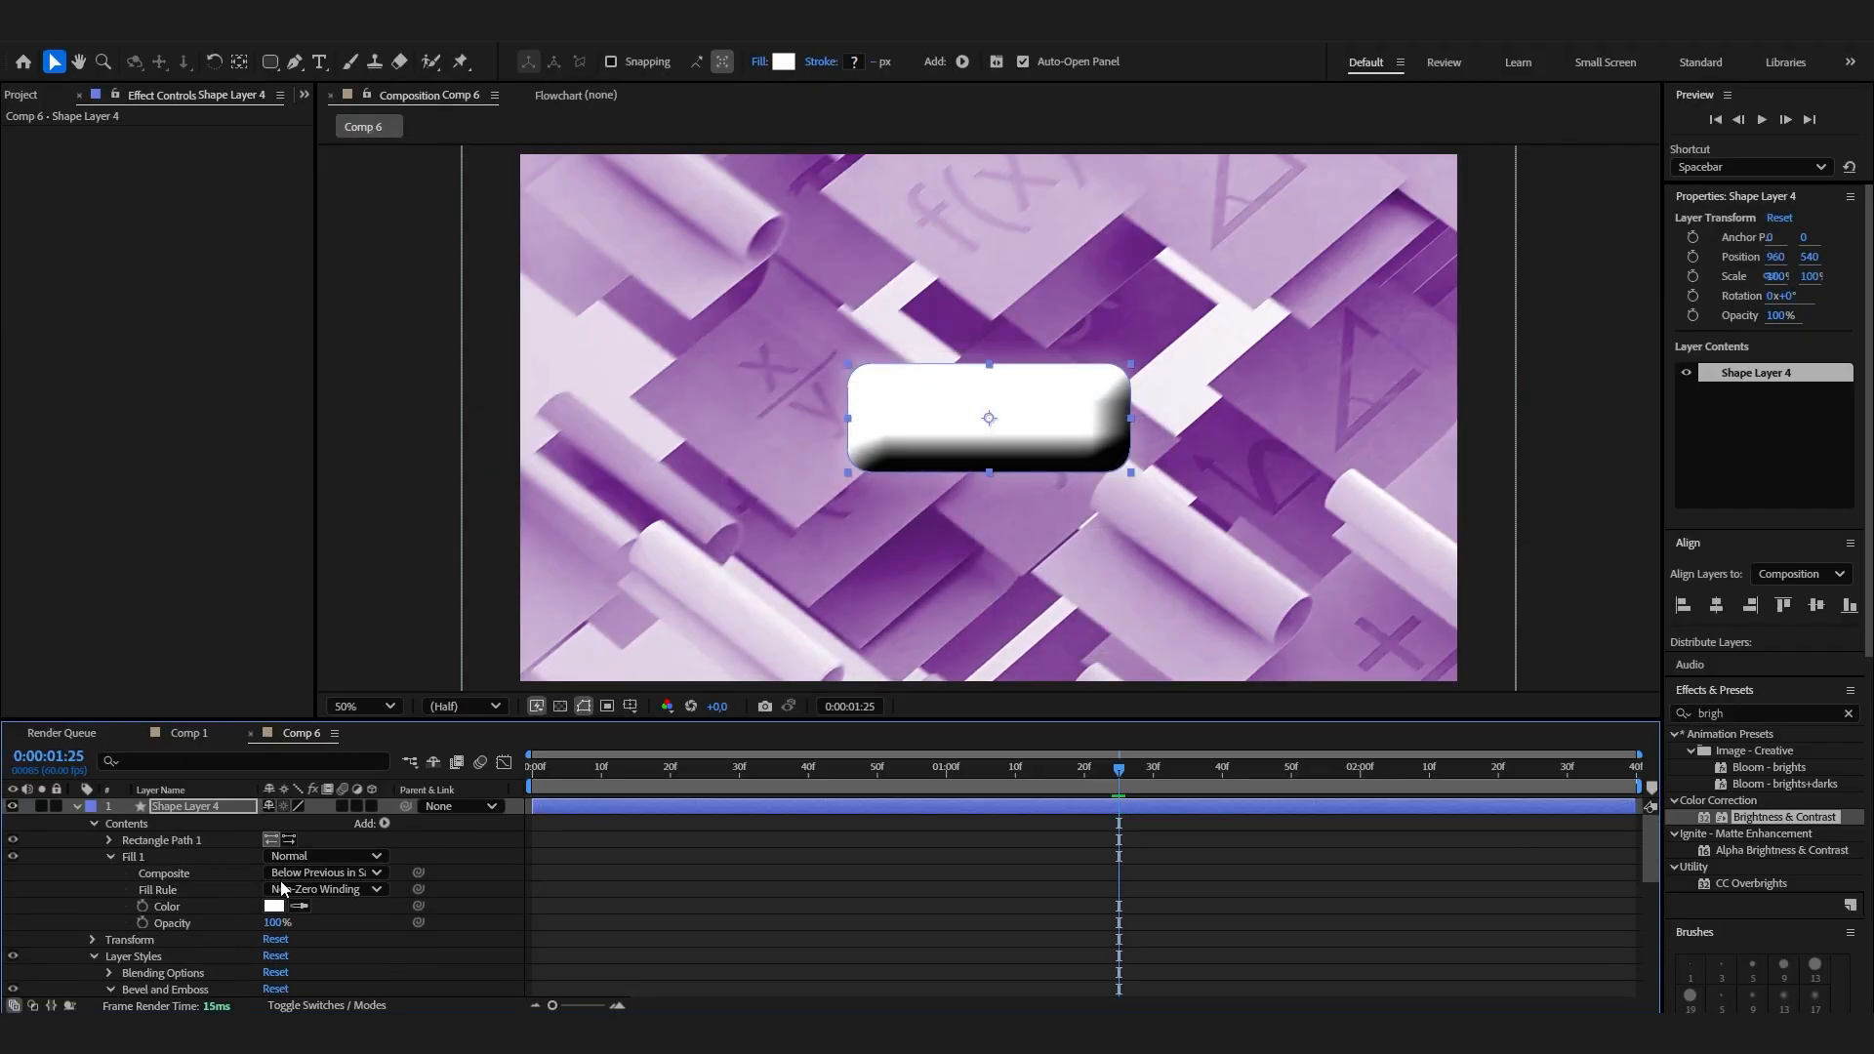
click(348, 1005)
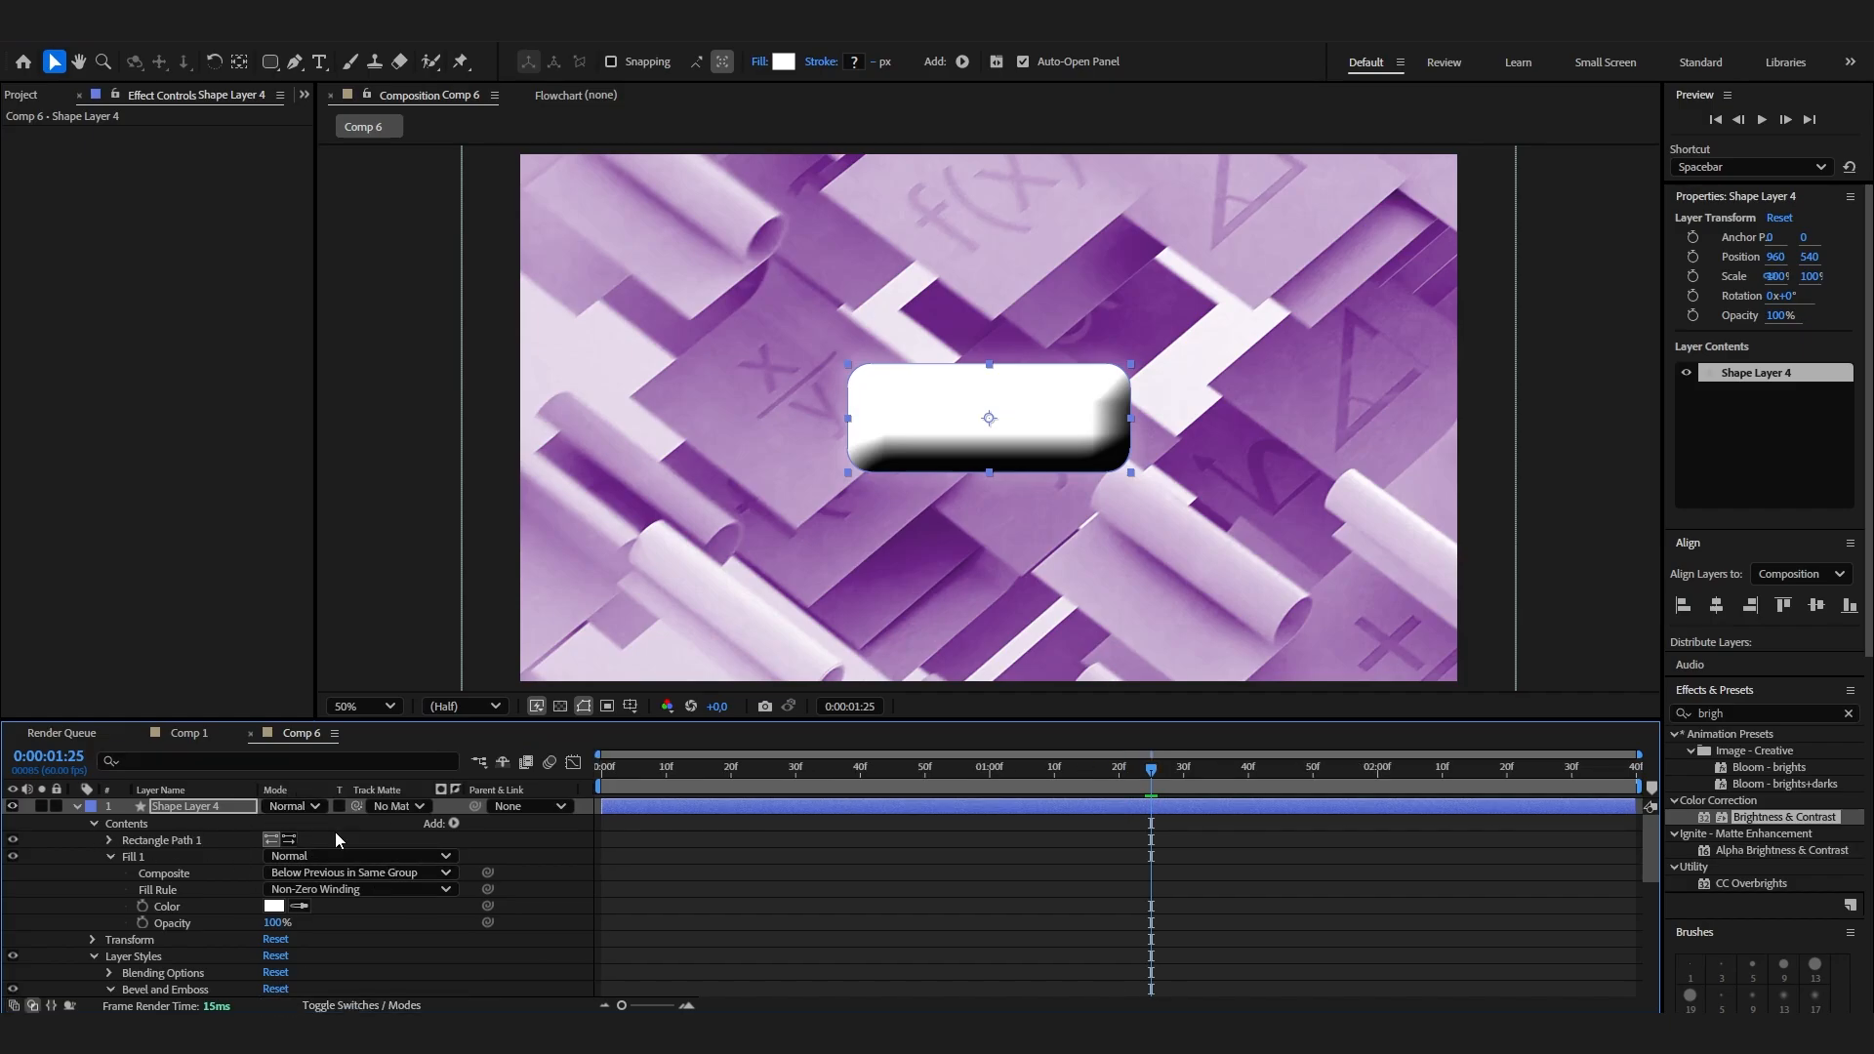
click(298, 807)
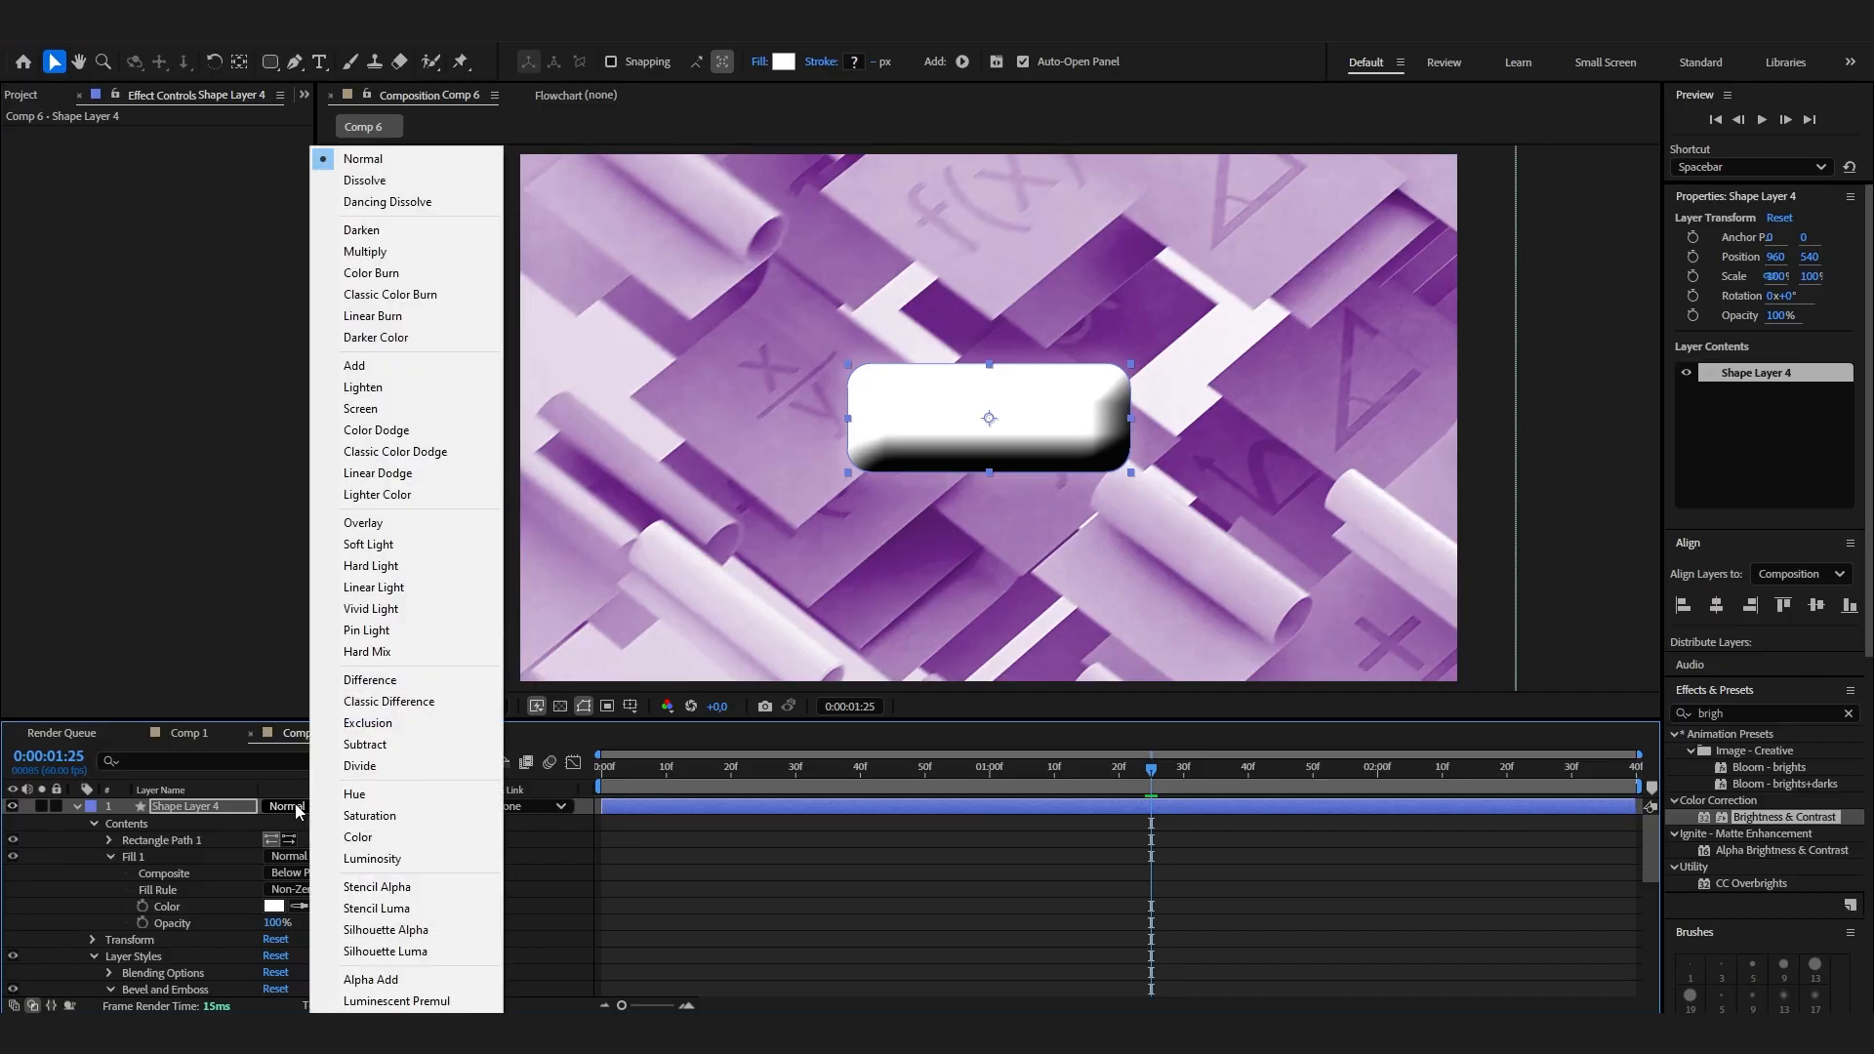
click(384, 391)
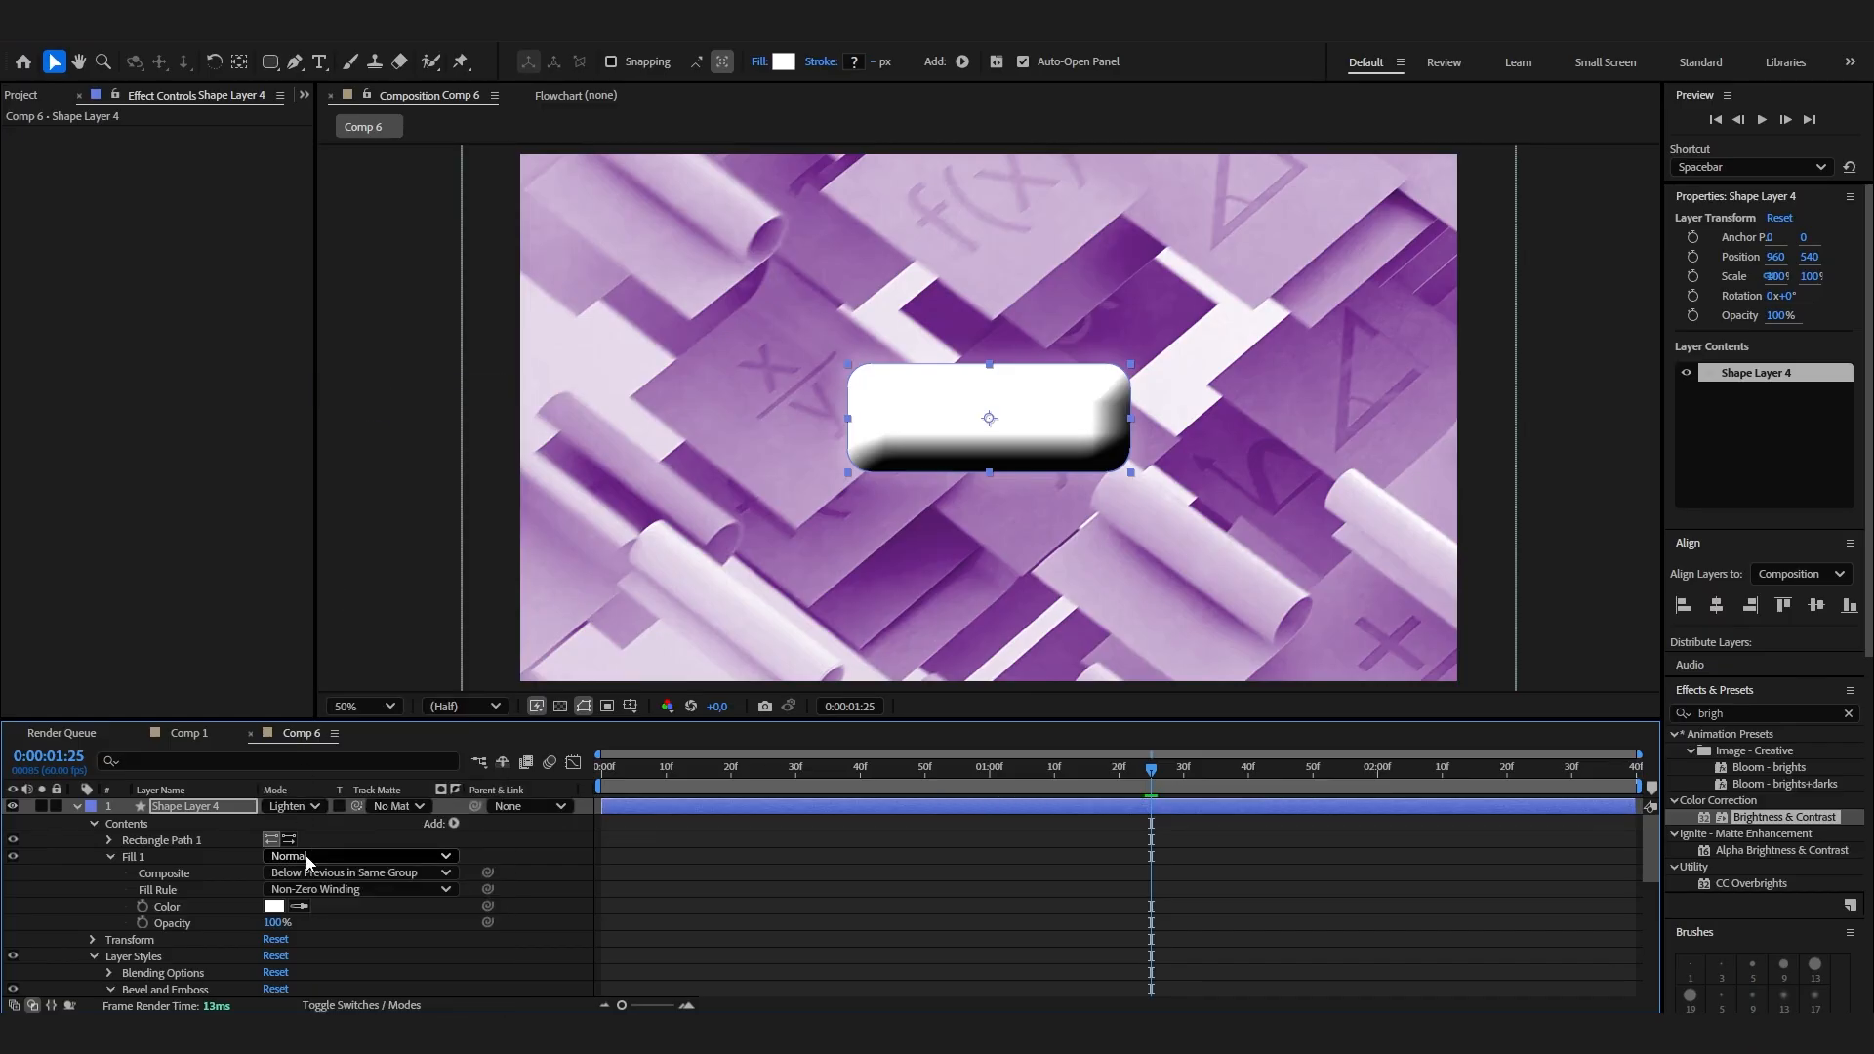
click(308, 806)
click(441, 523)
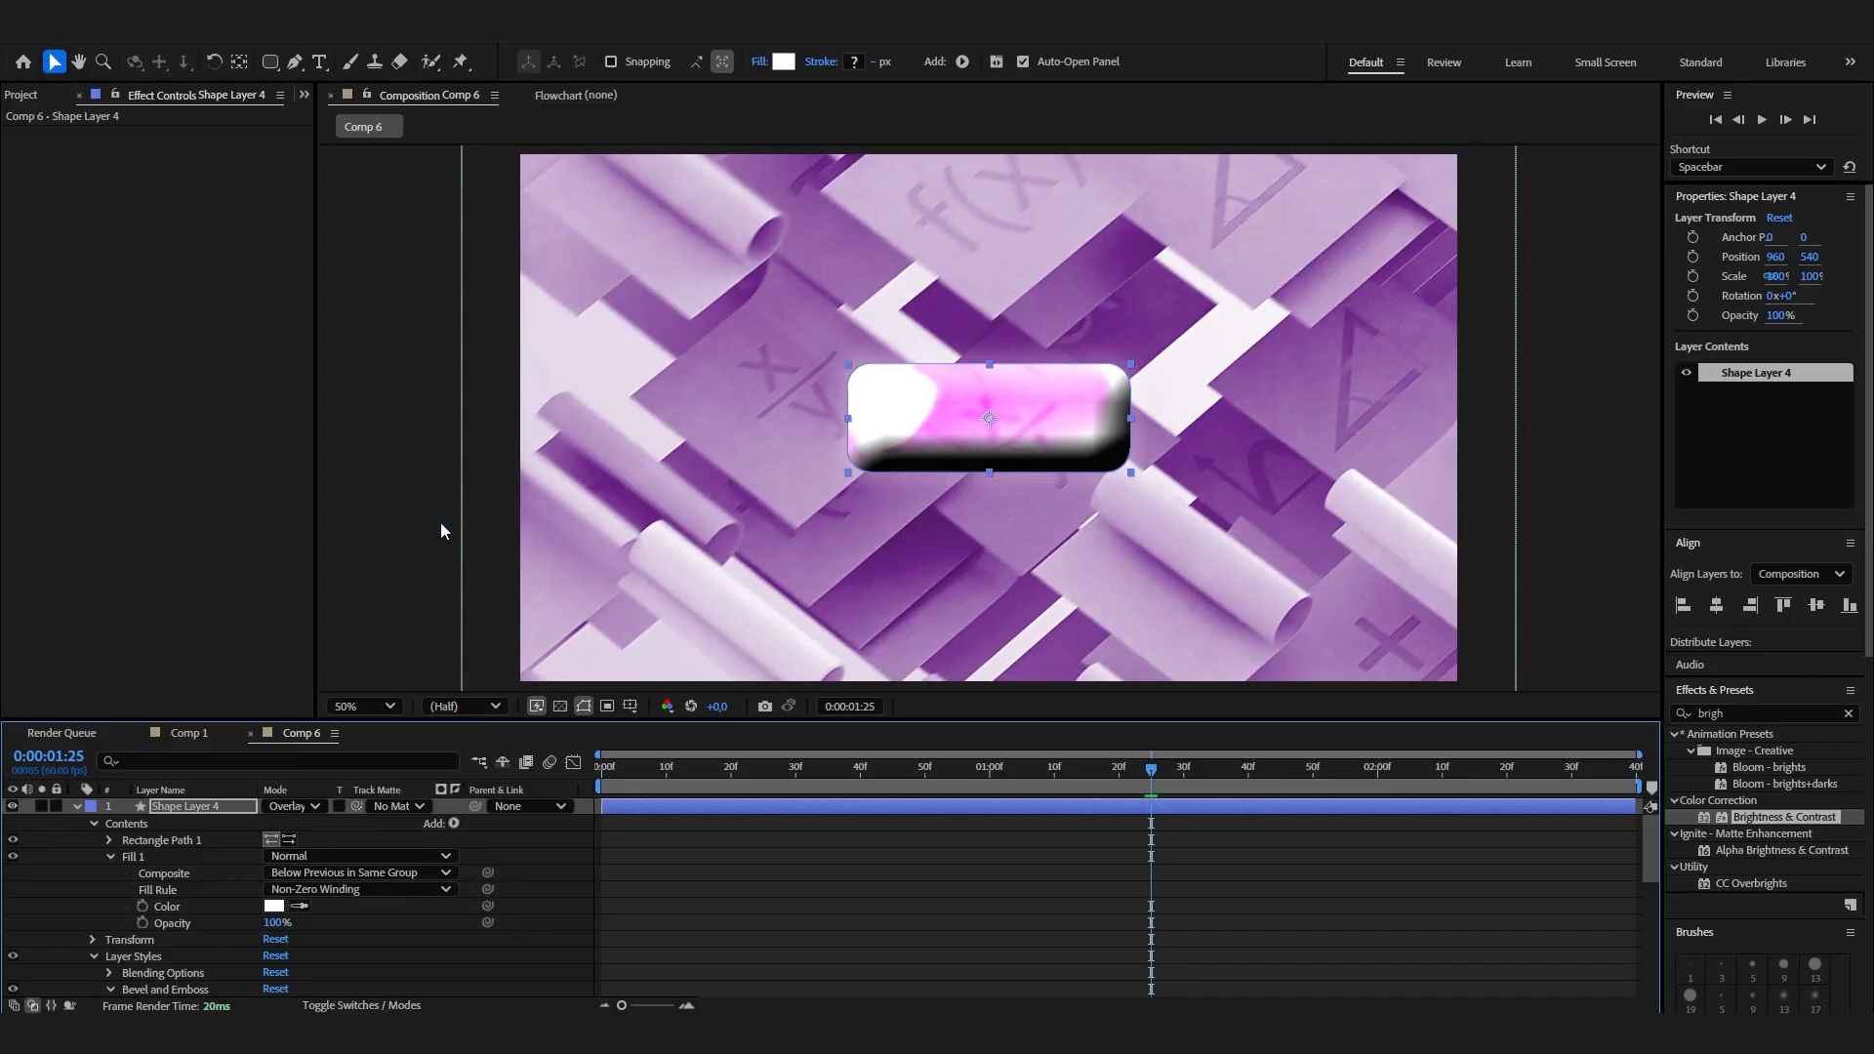
click(311, 806)
click(397, 545)
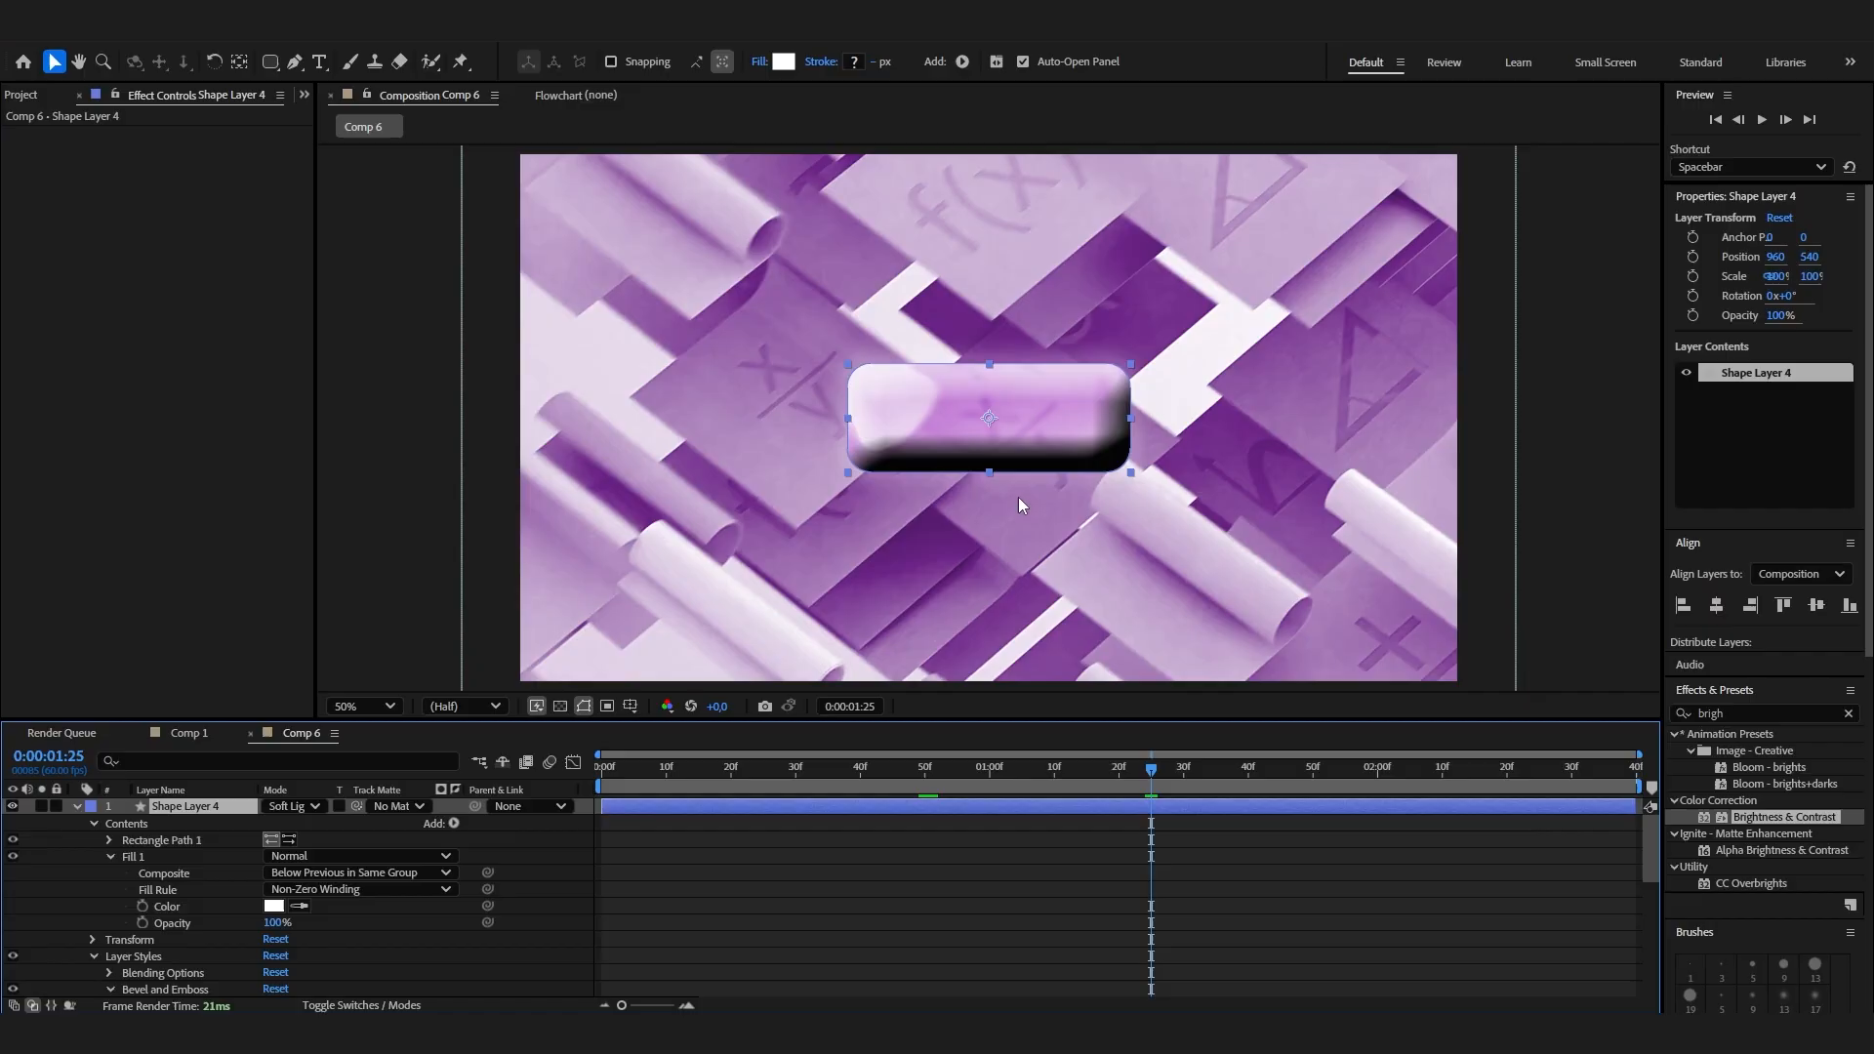
key(t)
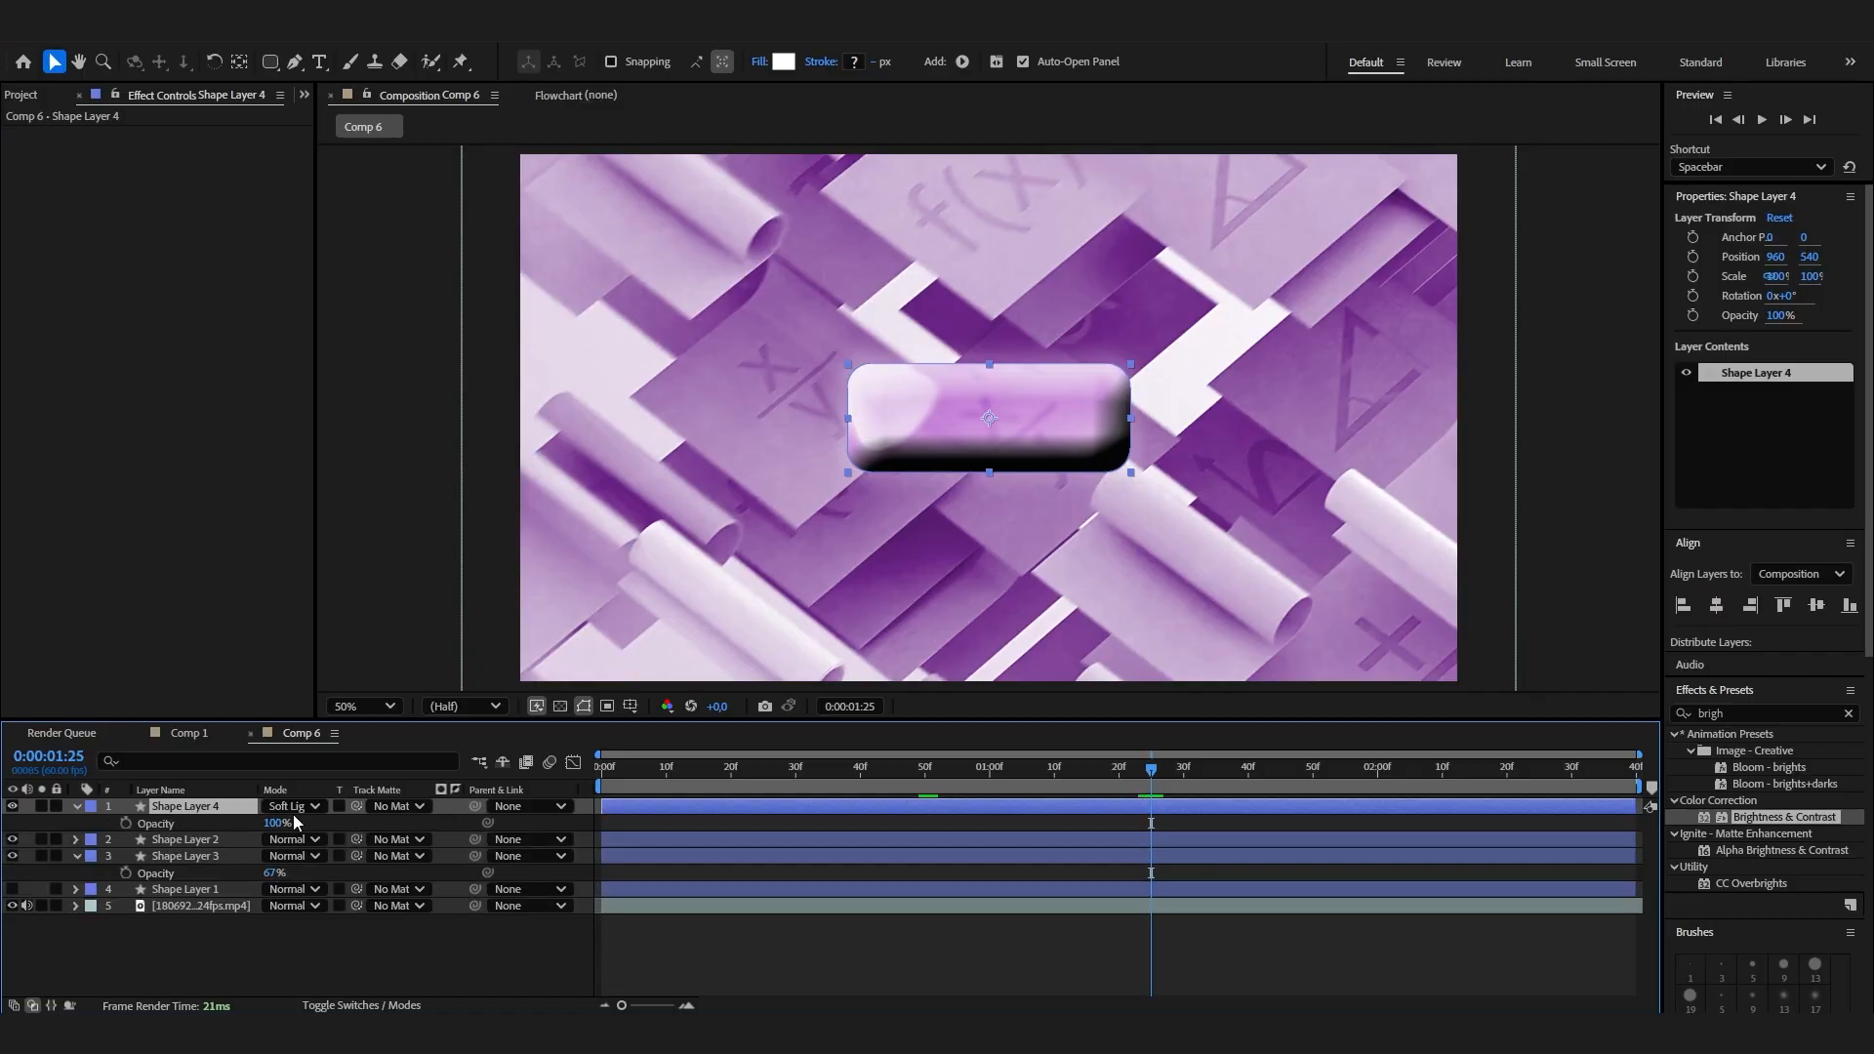
drag(279, 823, 219, 818)
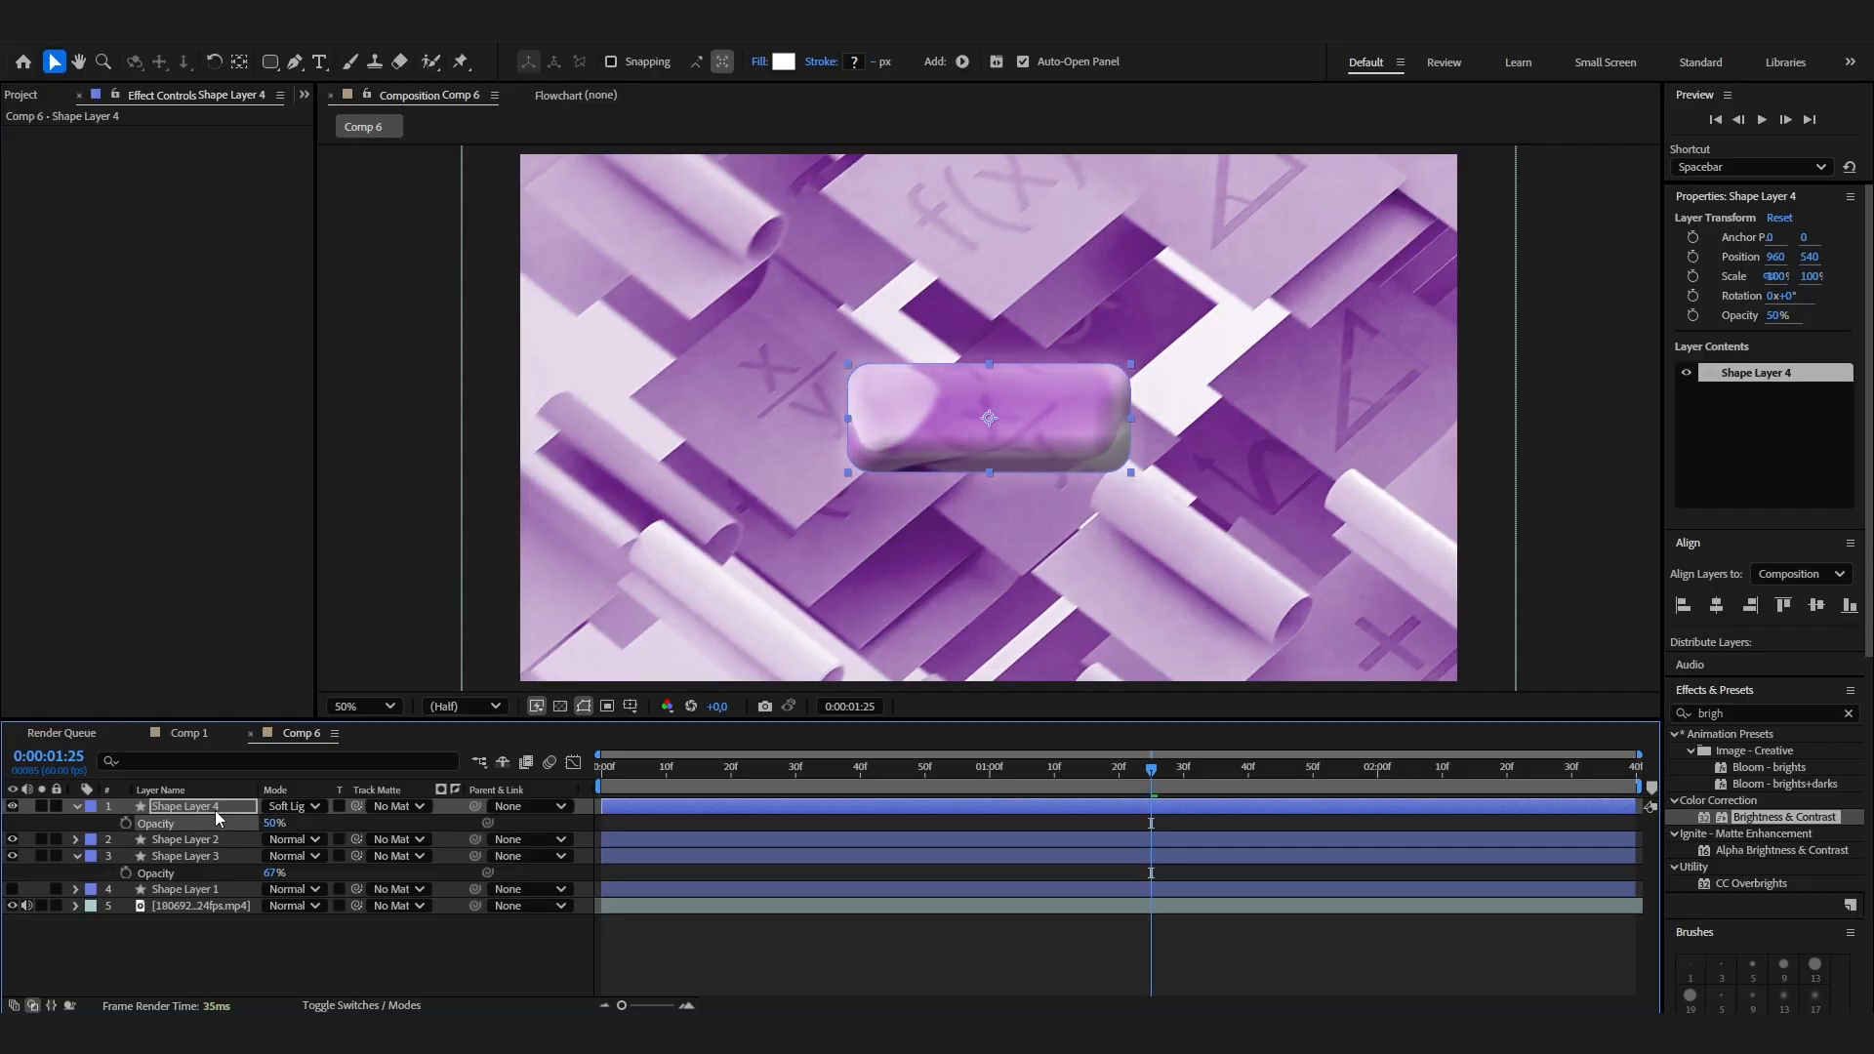
Lower the shadow opacity of the Bevel and Emboss style on Shape Layer 4.
click(78, 807)
click(91, 841)
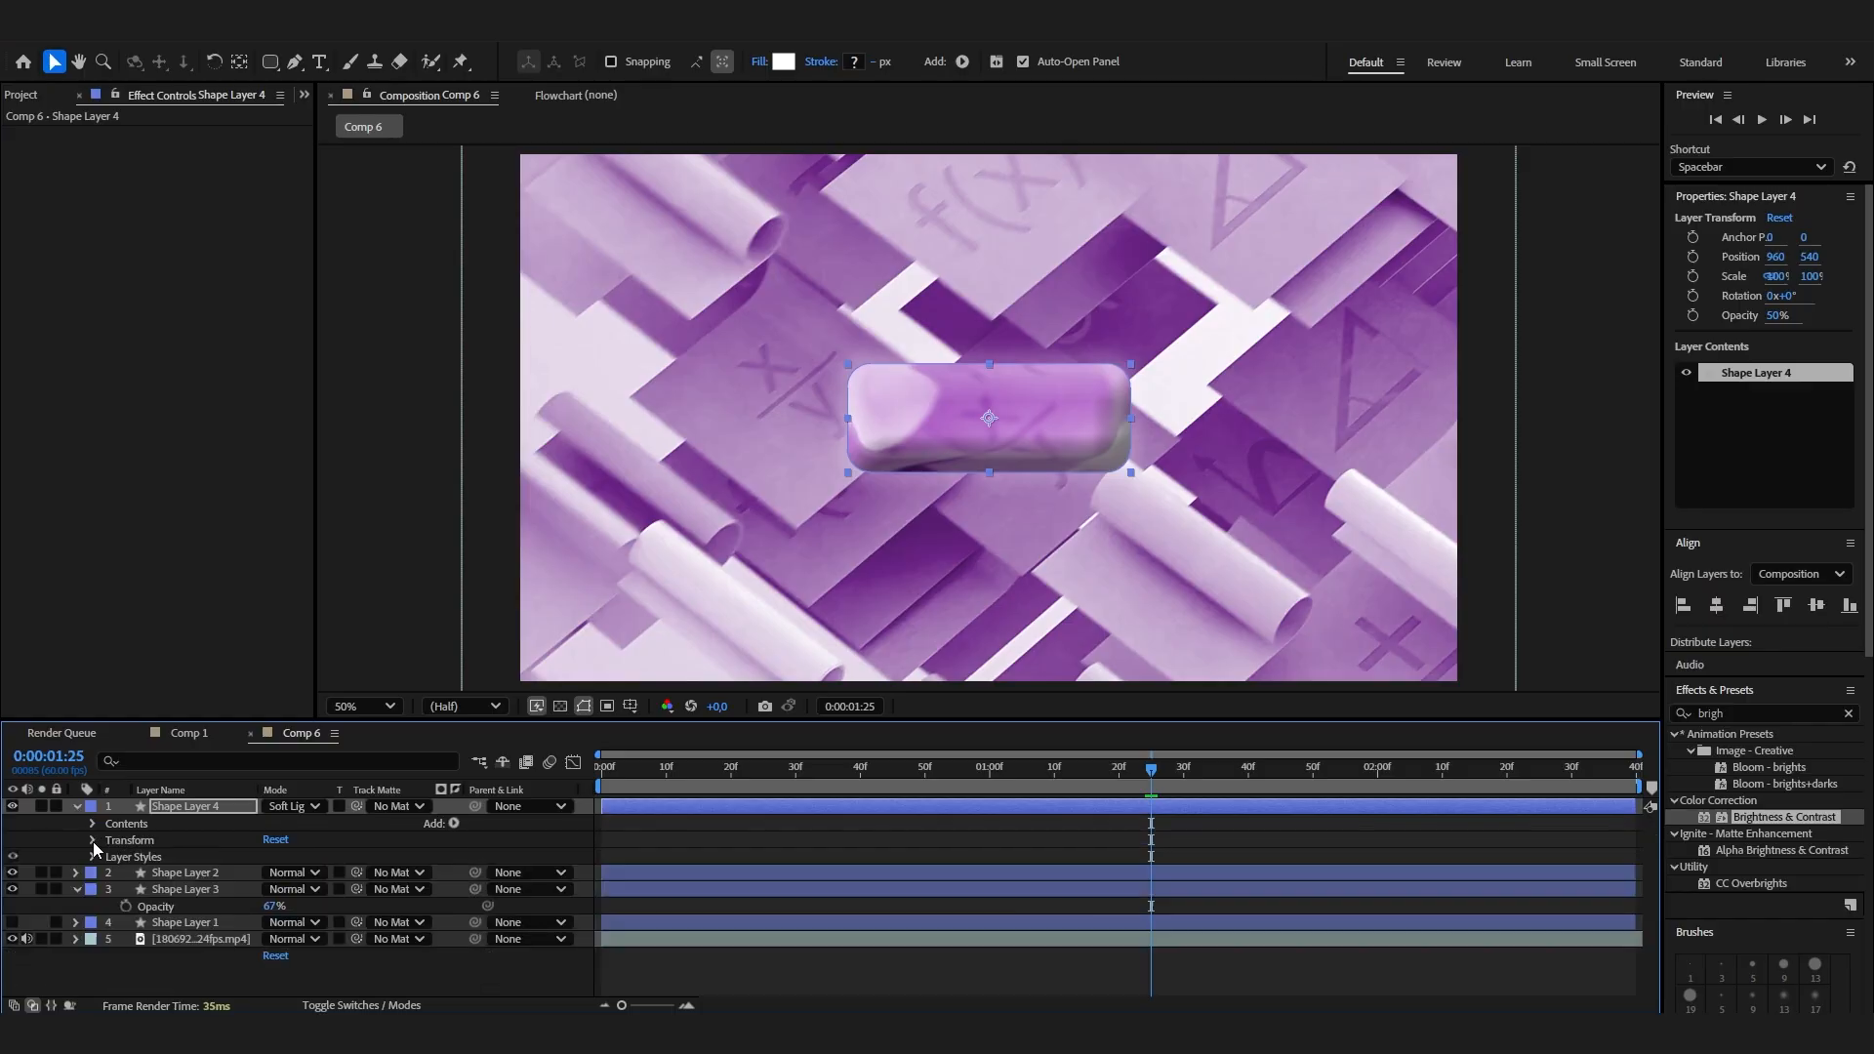
click(93, 856)
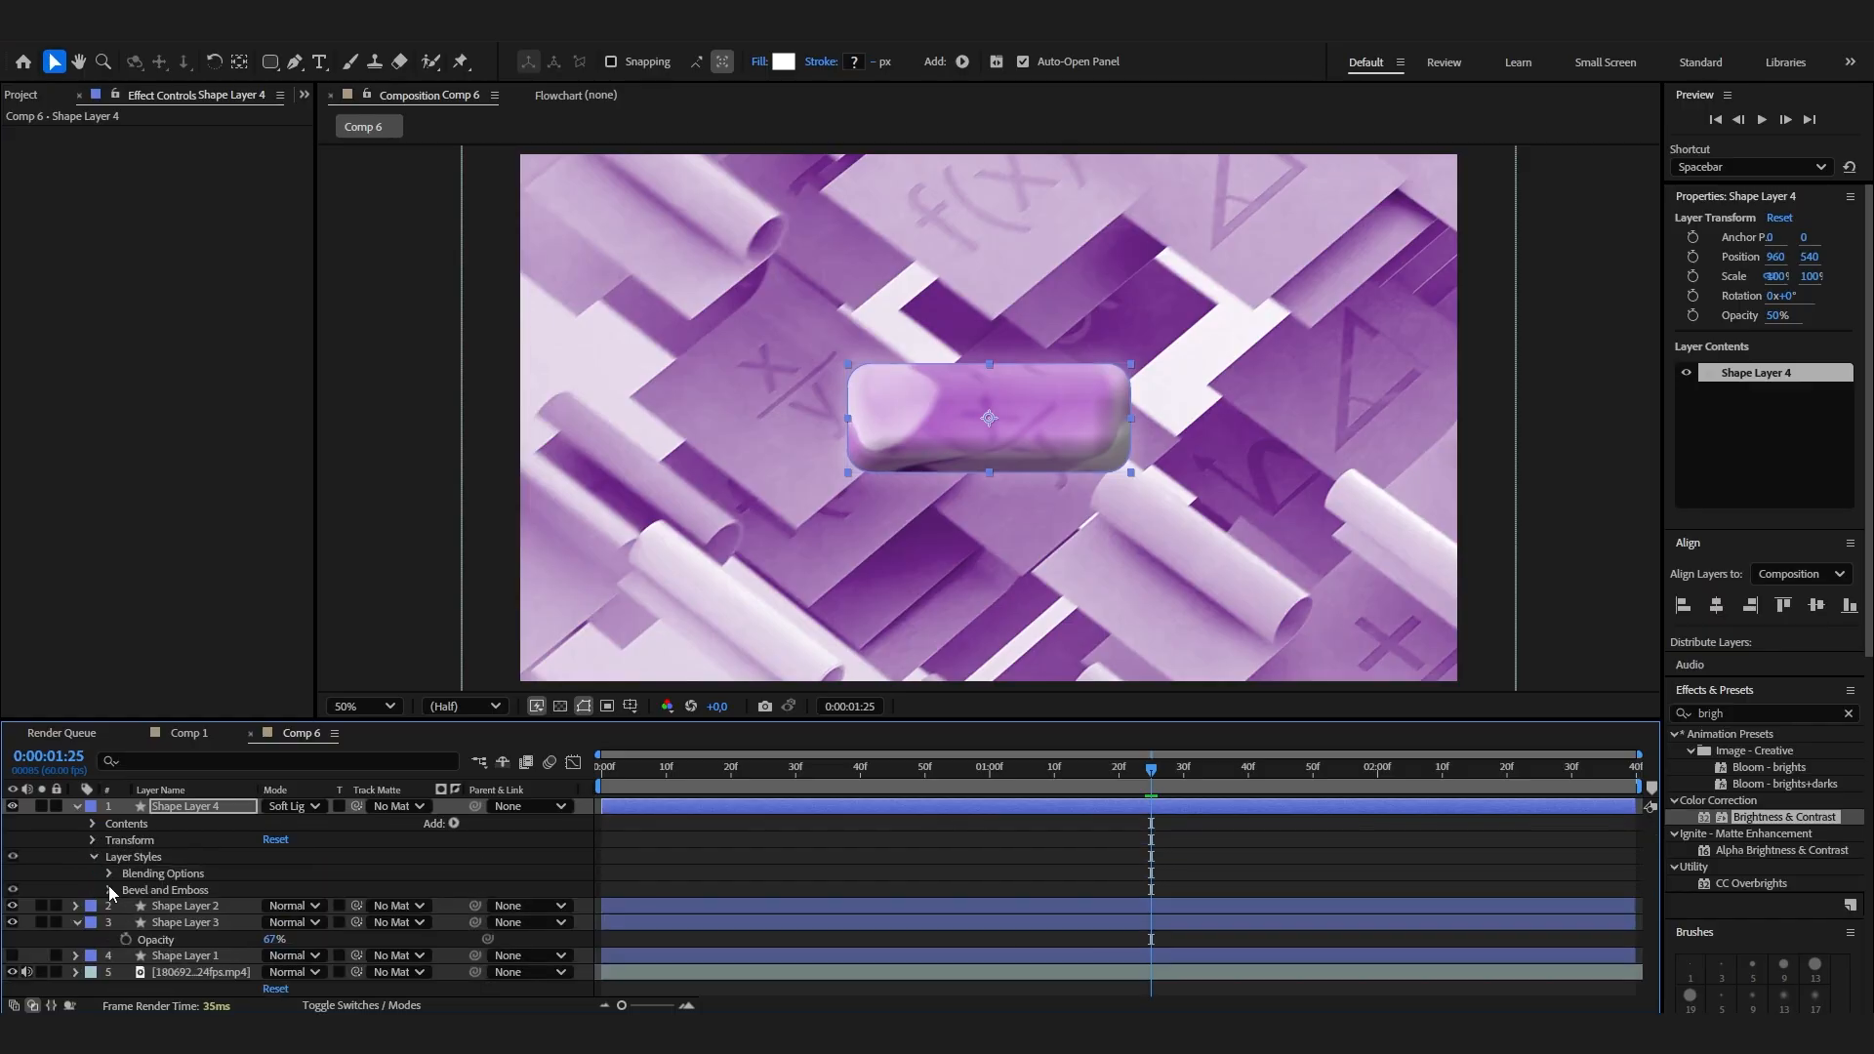
click(108, 887)
scroll(181, 910, down, 3)
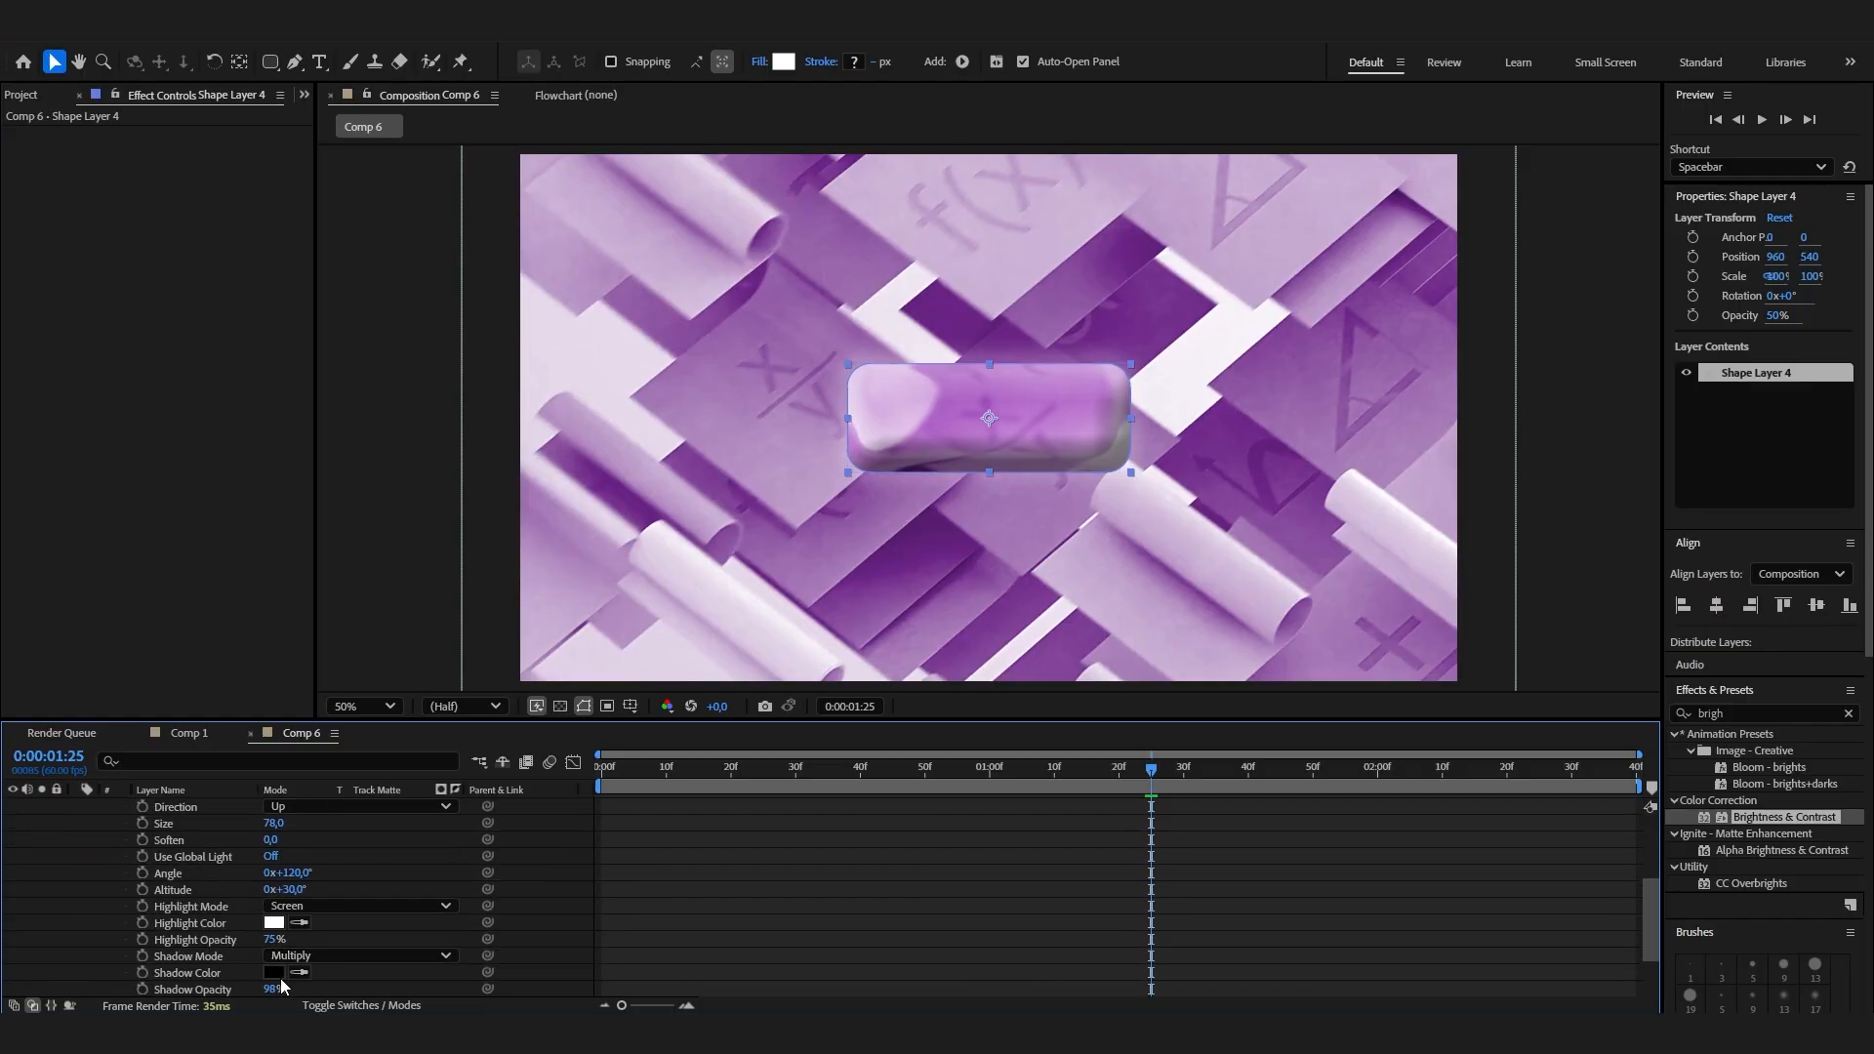
drag(271, 996, 234, 978)
click(631, 935)
scroll(360, 943, up, 5)
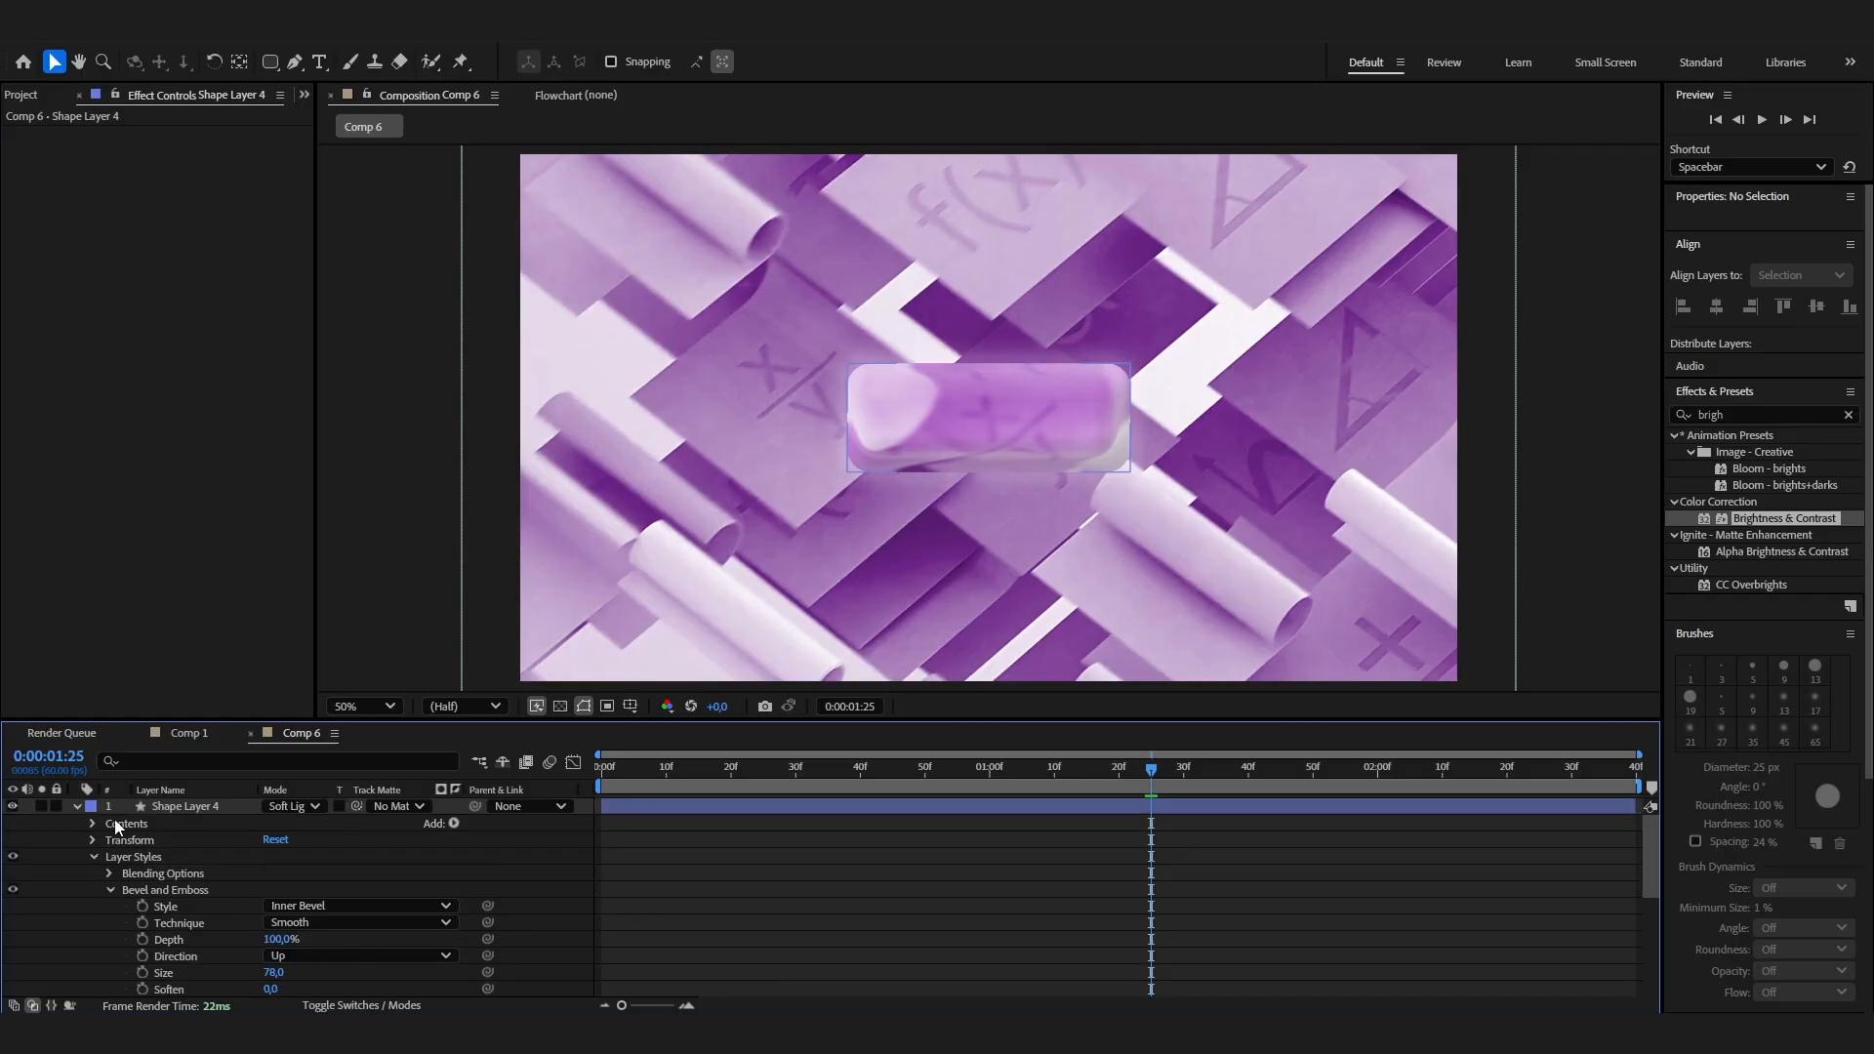
click(109, 890)
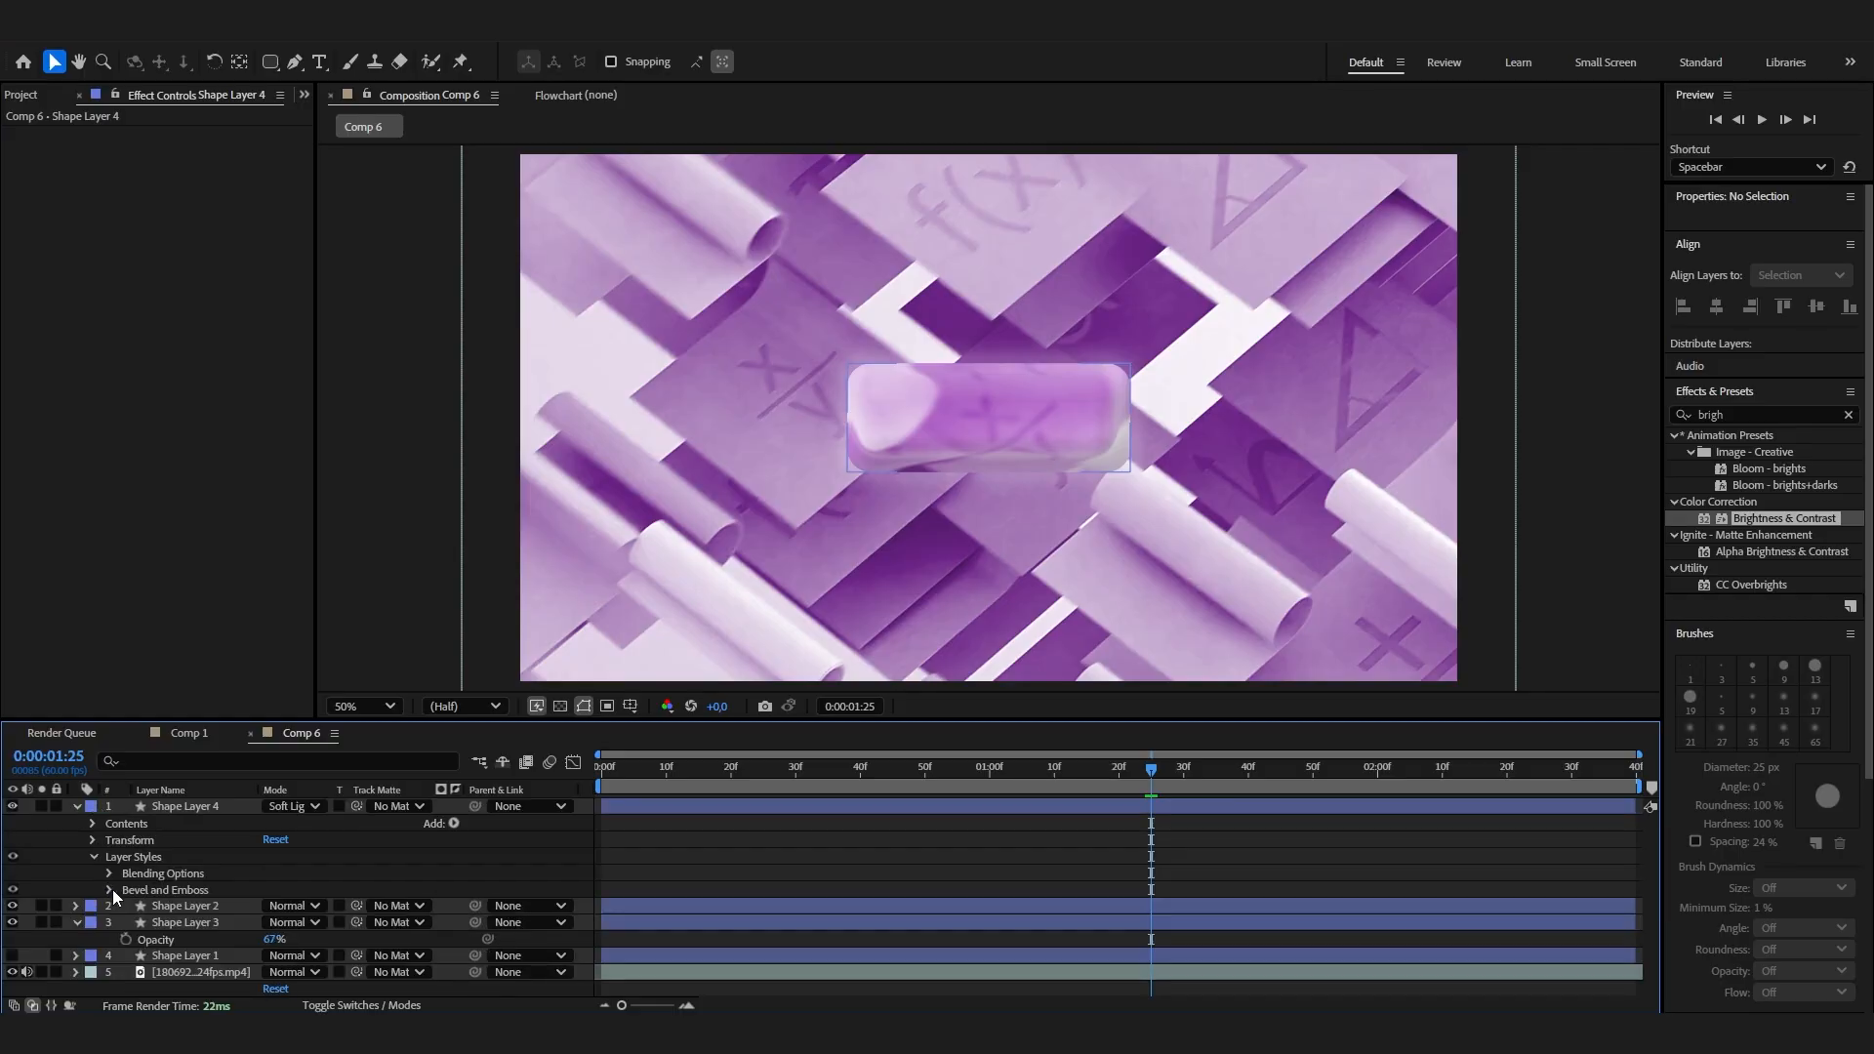
Hide all layer styles on Shape Layer 4 and preview the glass shape over the moving footage.
click(14, 857)
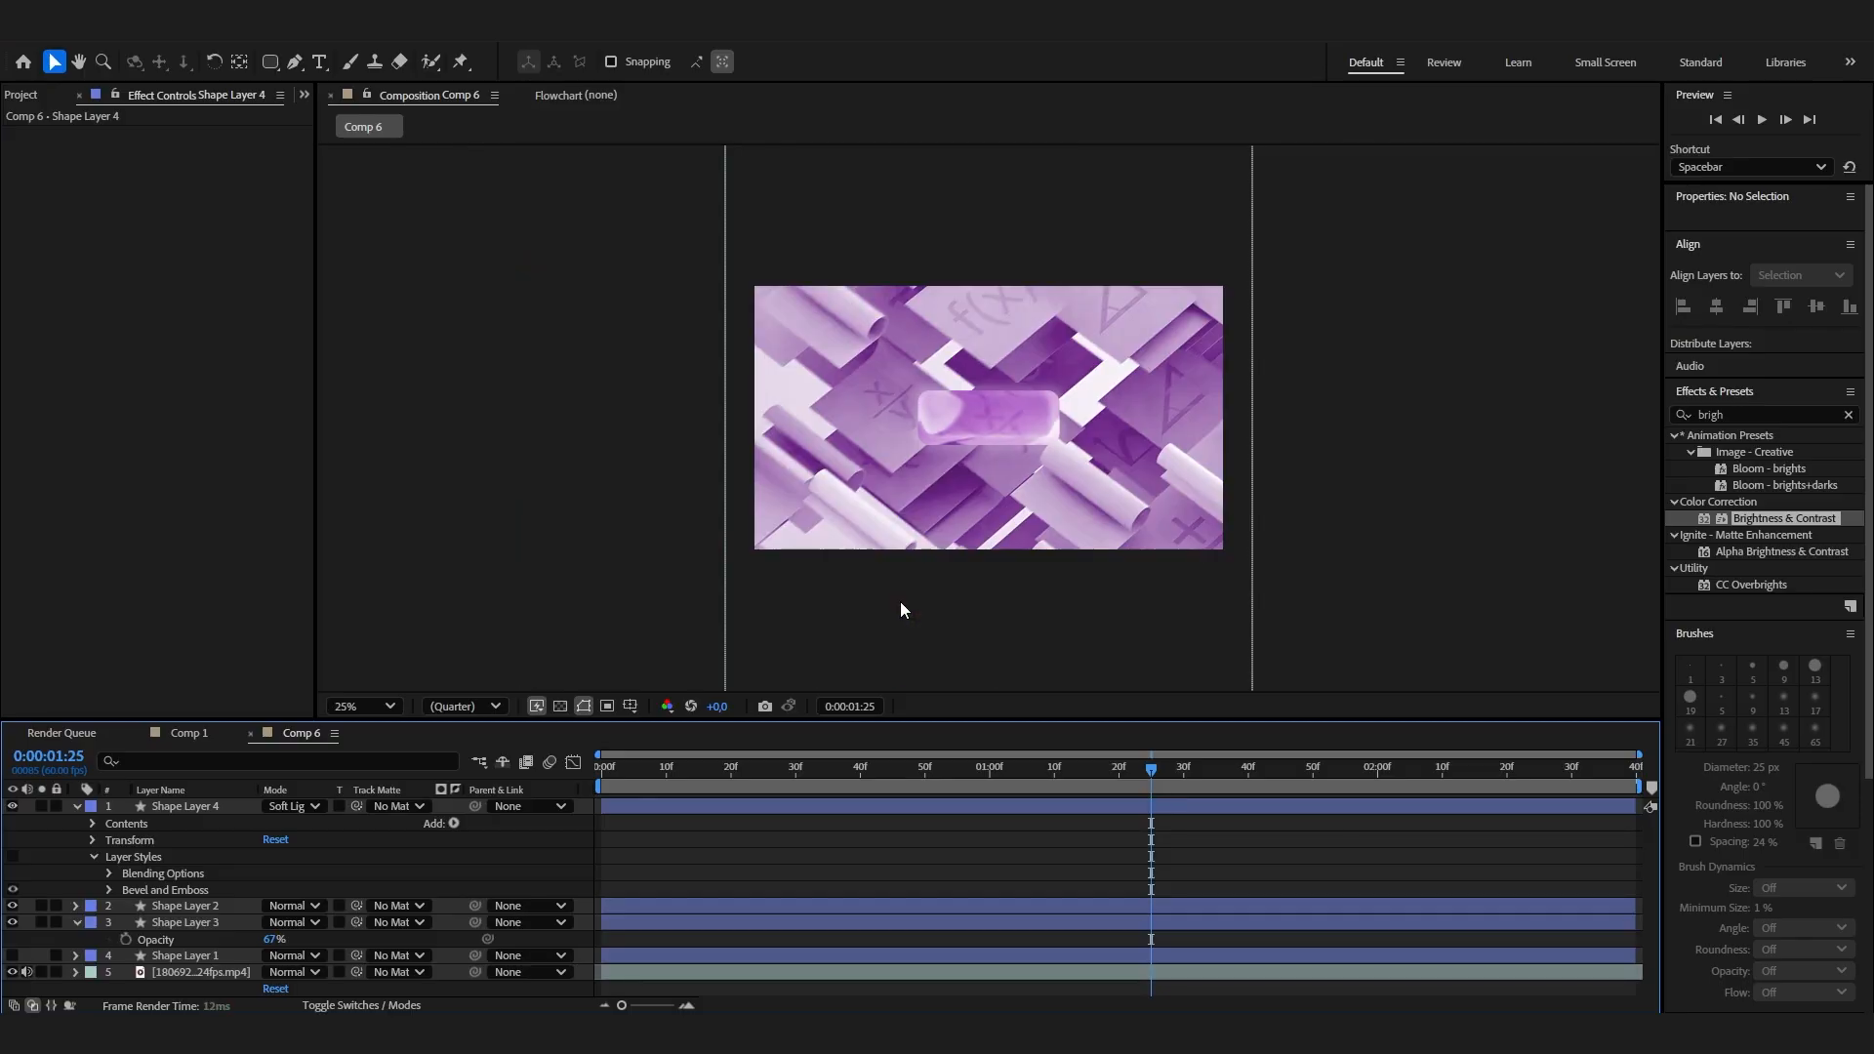
key(space)
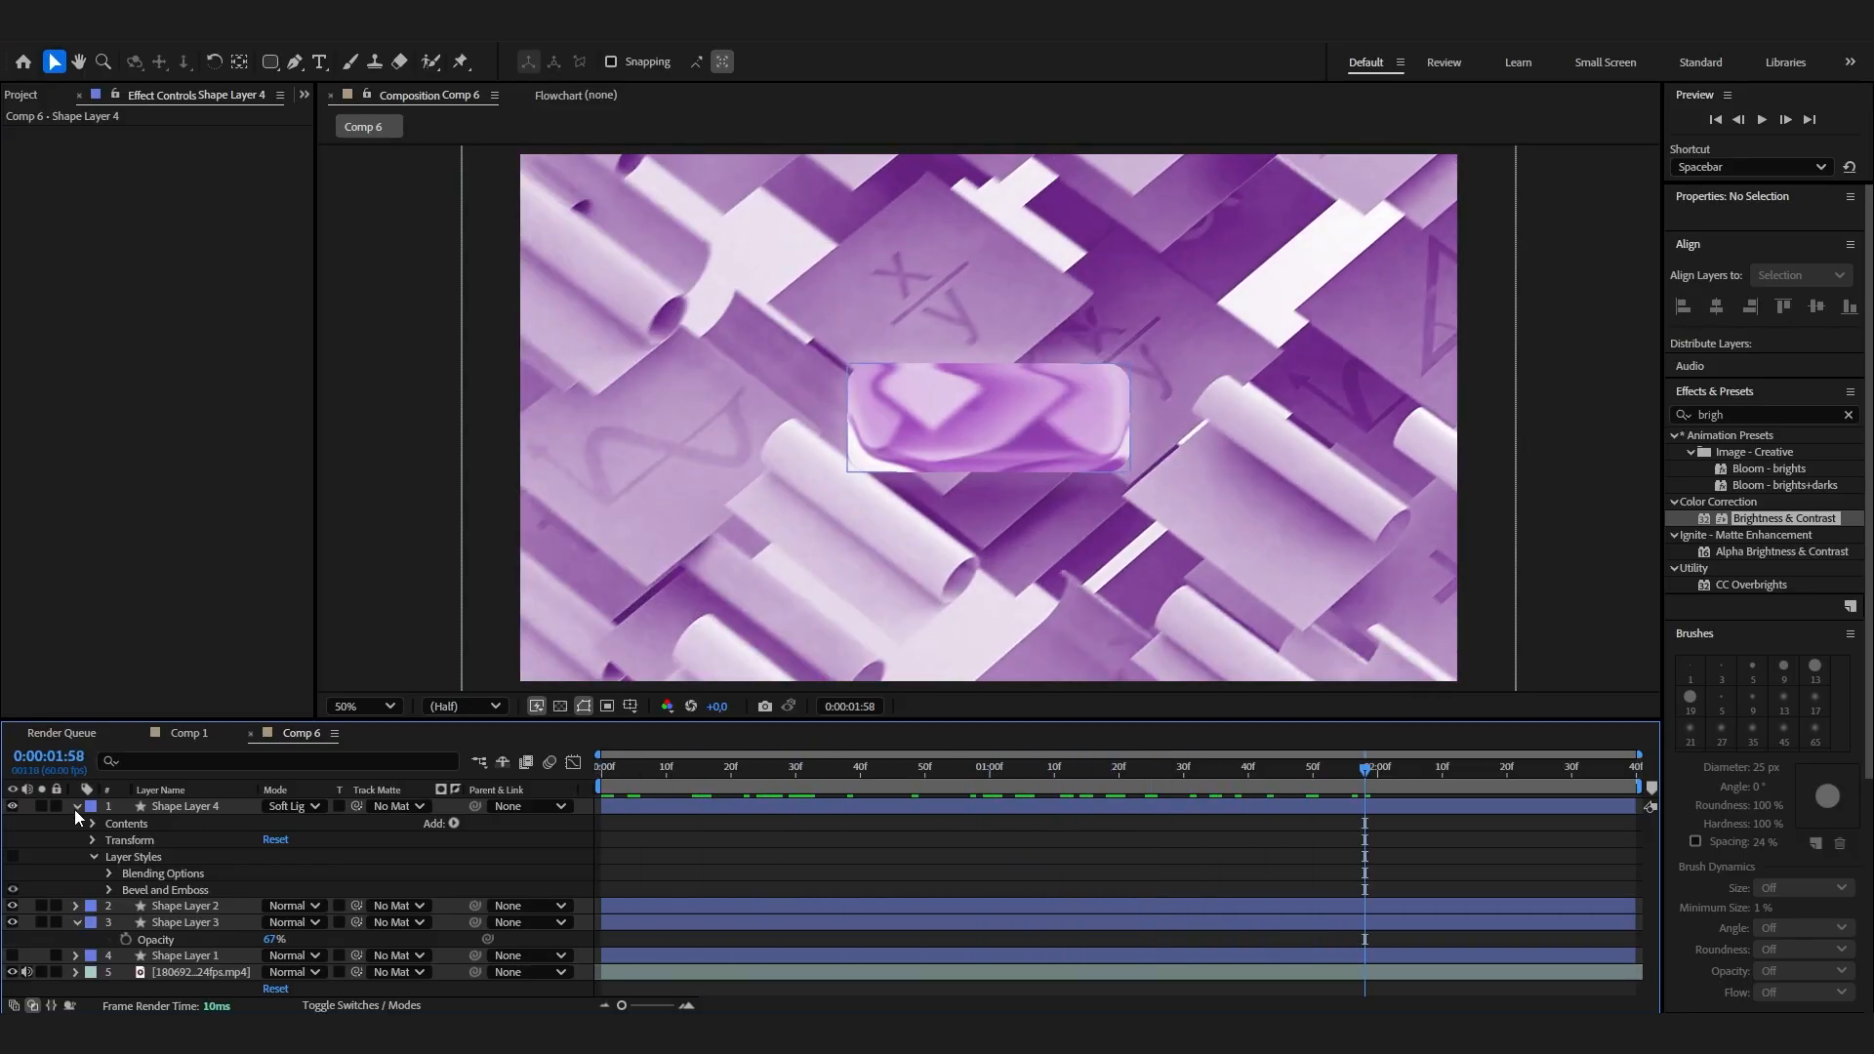
click(77, 806)
click(225, 841)
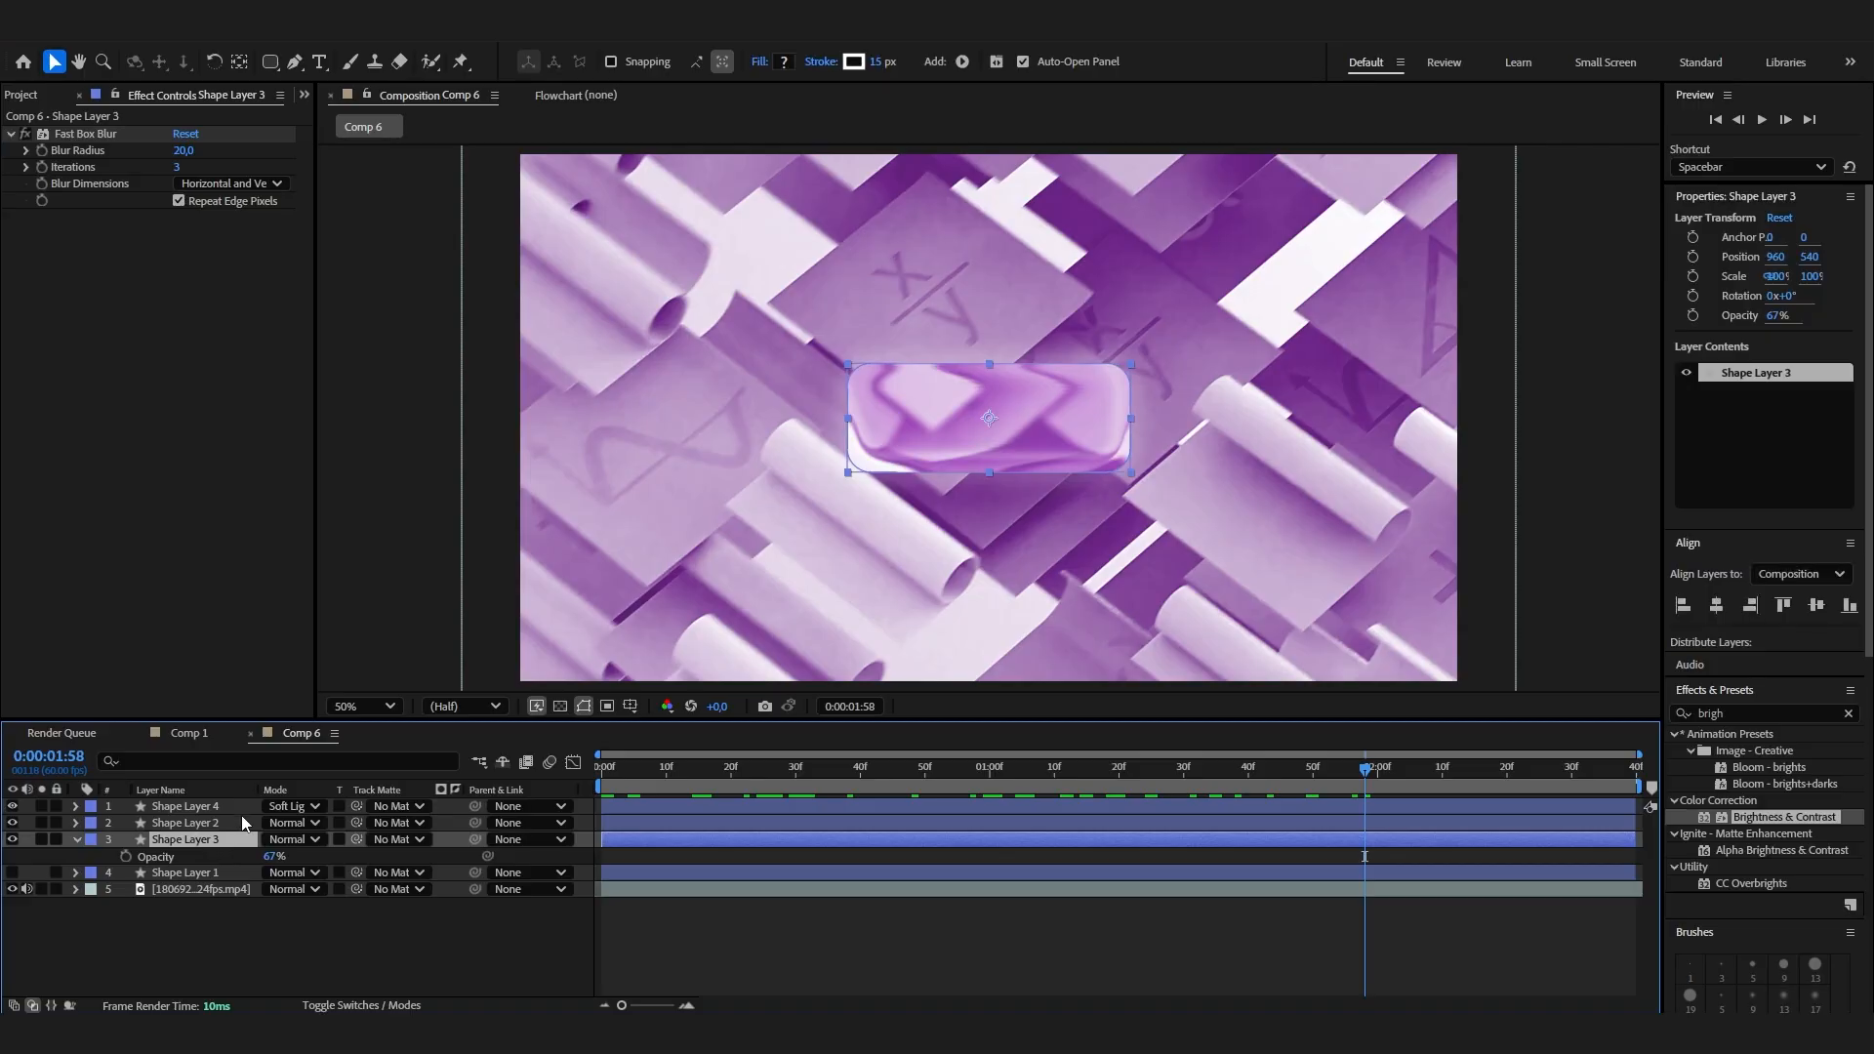
click(1090, 943)
drag(1325, 794, 1275, 794)
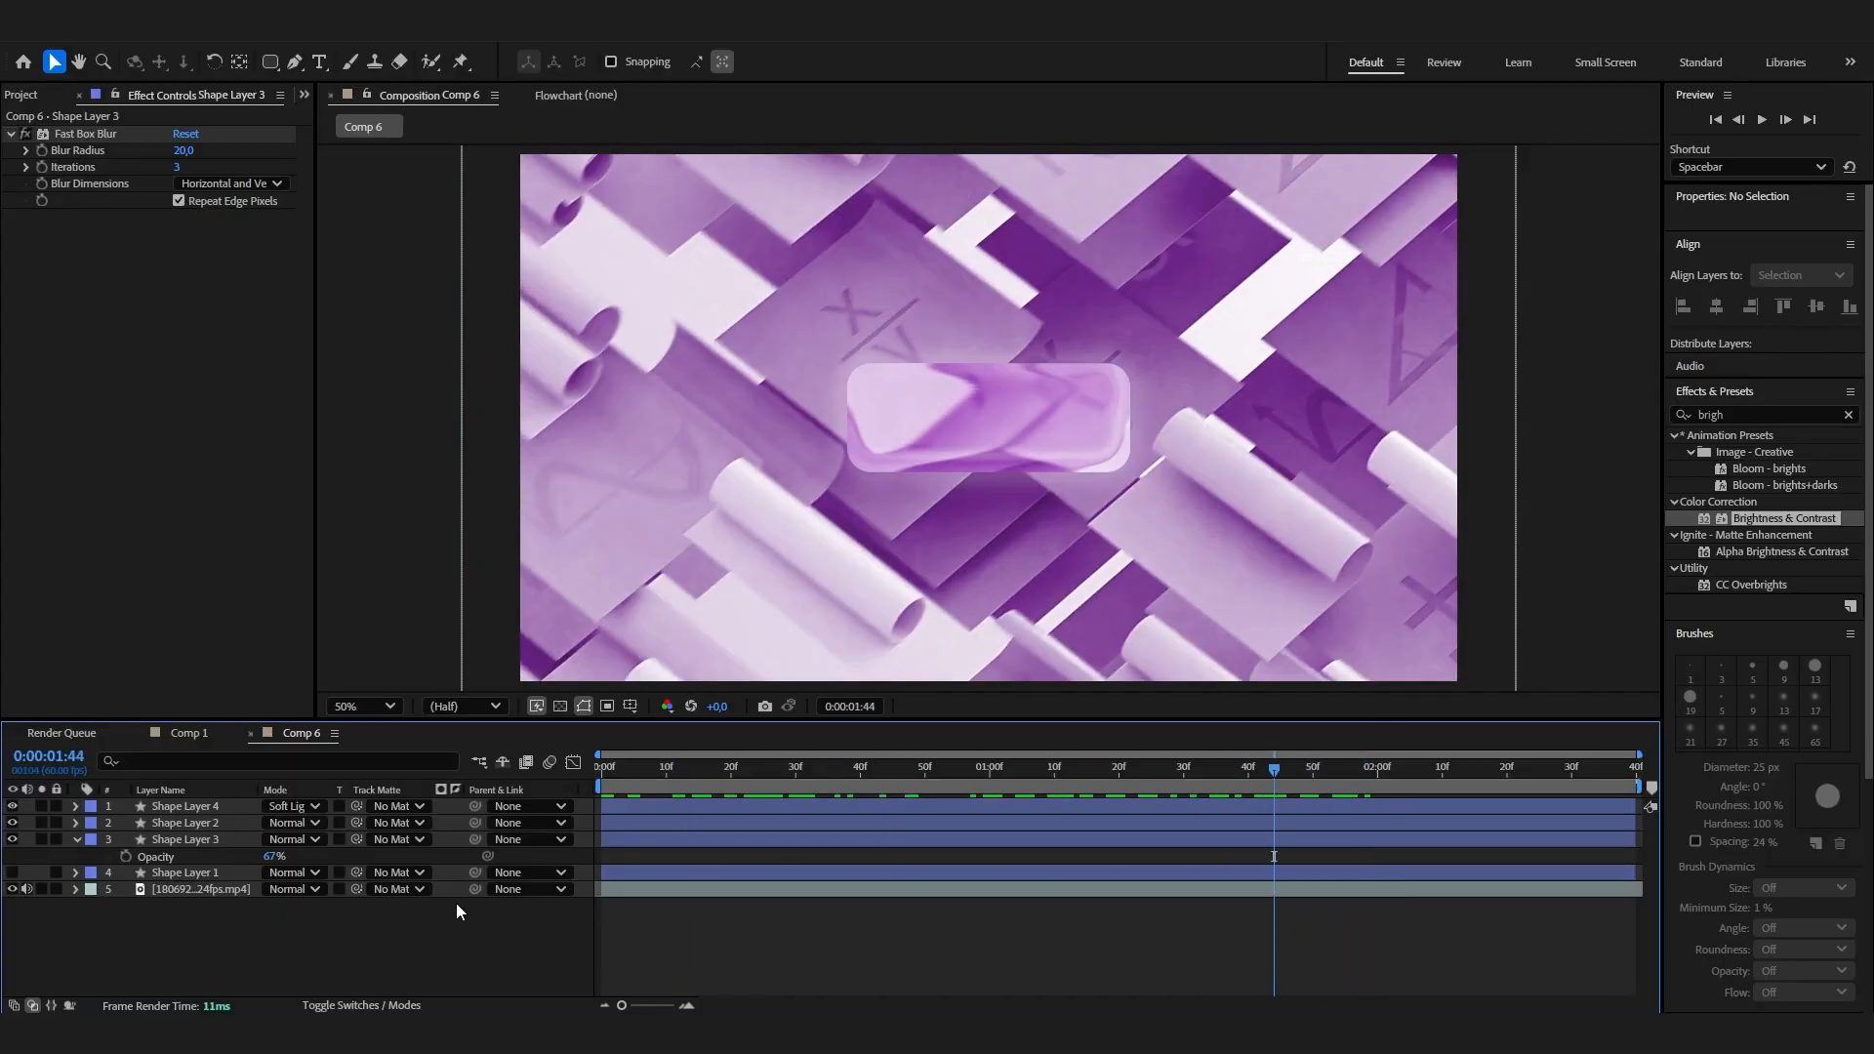
Add a new text layer reading "APPLE" to the composition.
right_click(457, 950)
mouse_move(593, 712)
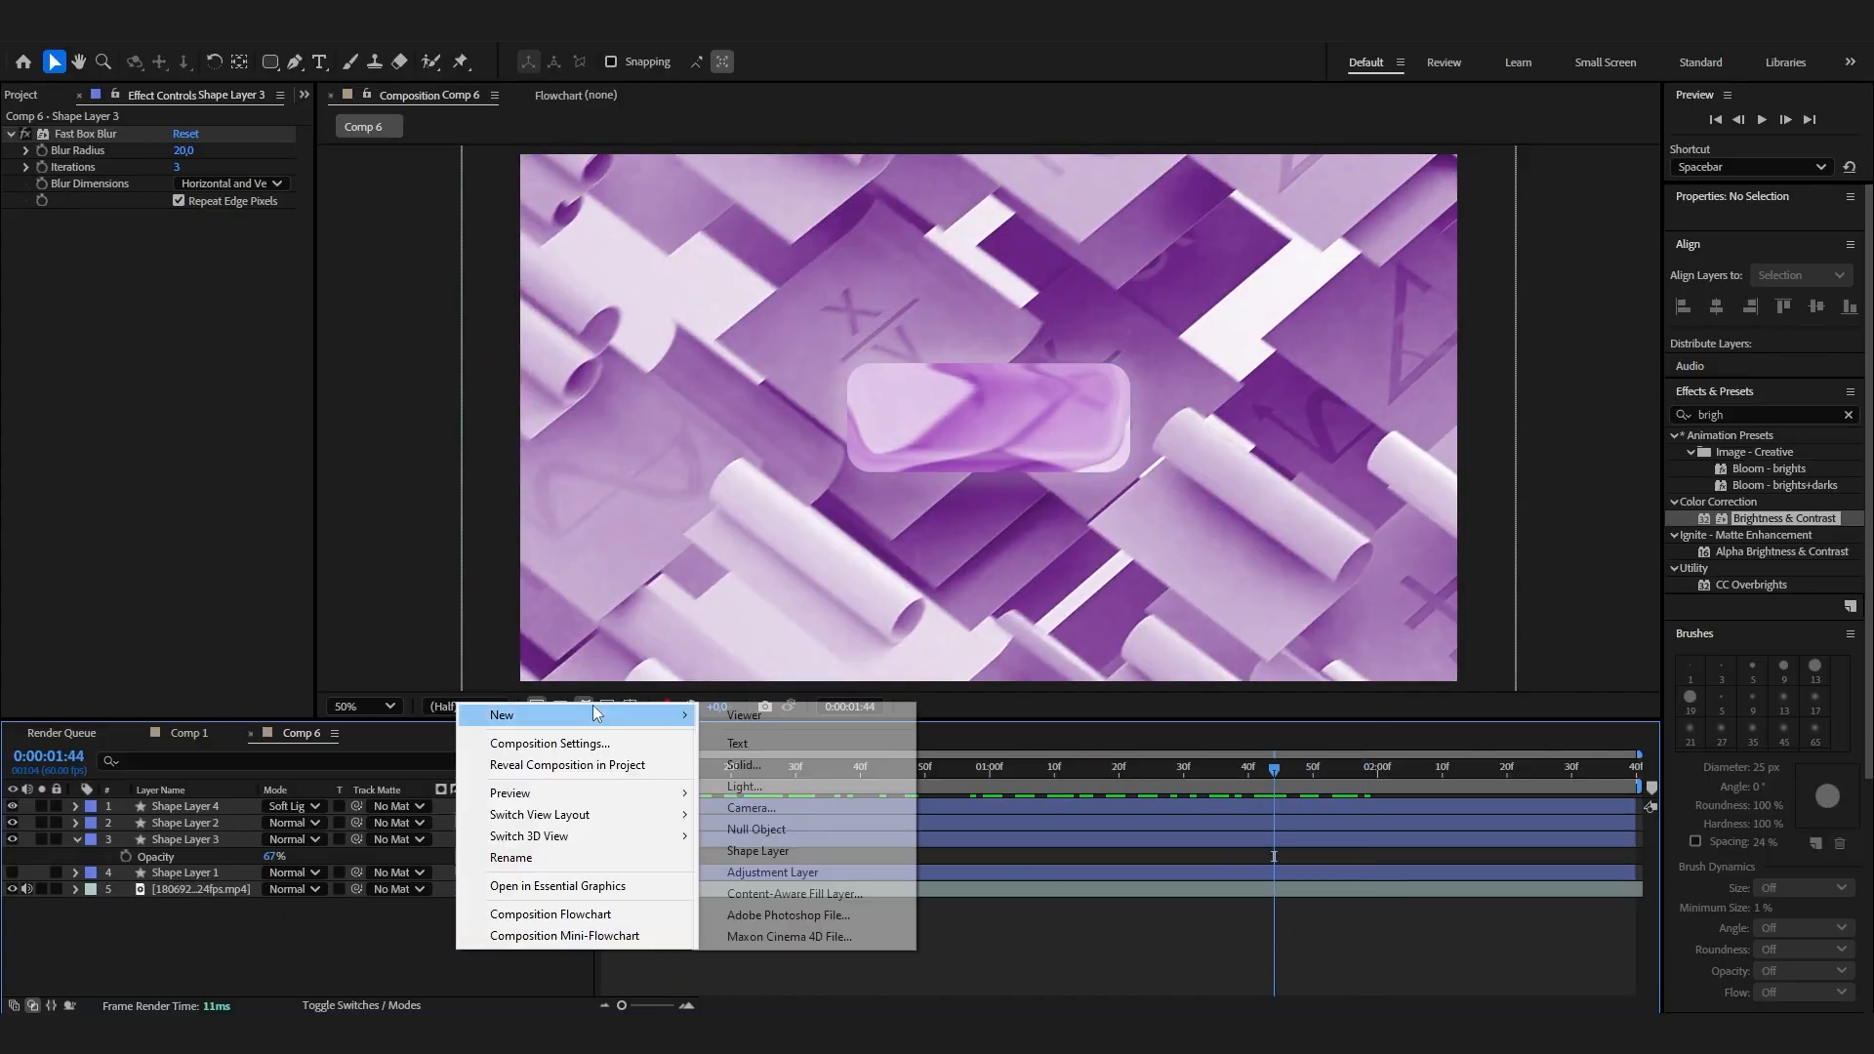
click(759, 747)
text(APPLE)
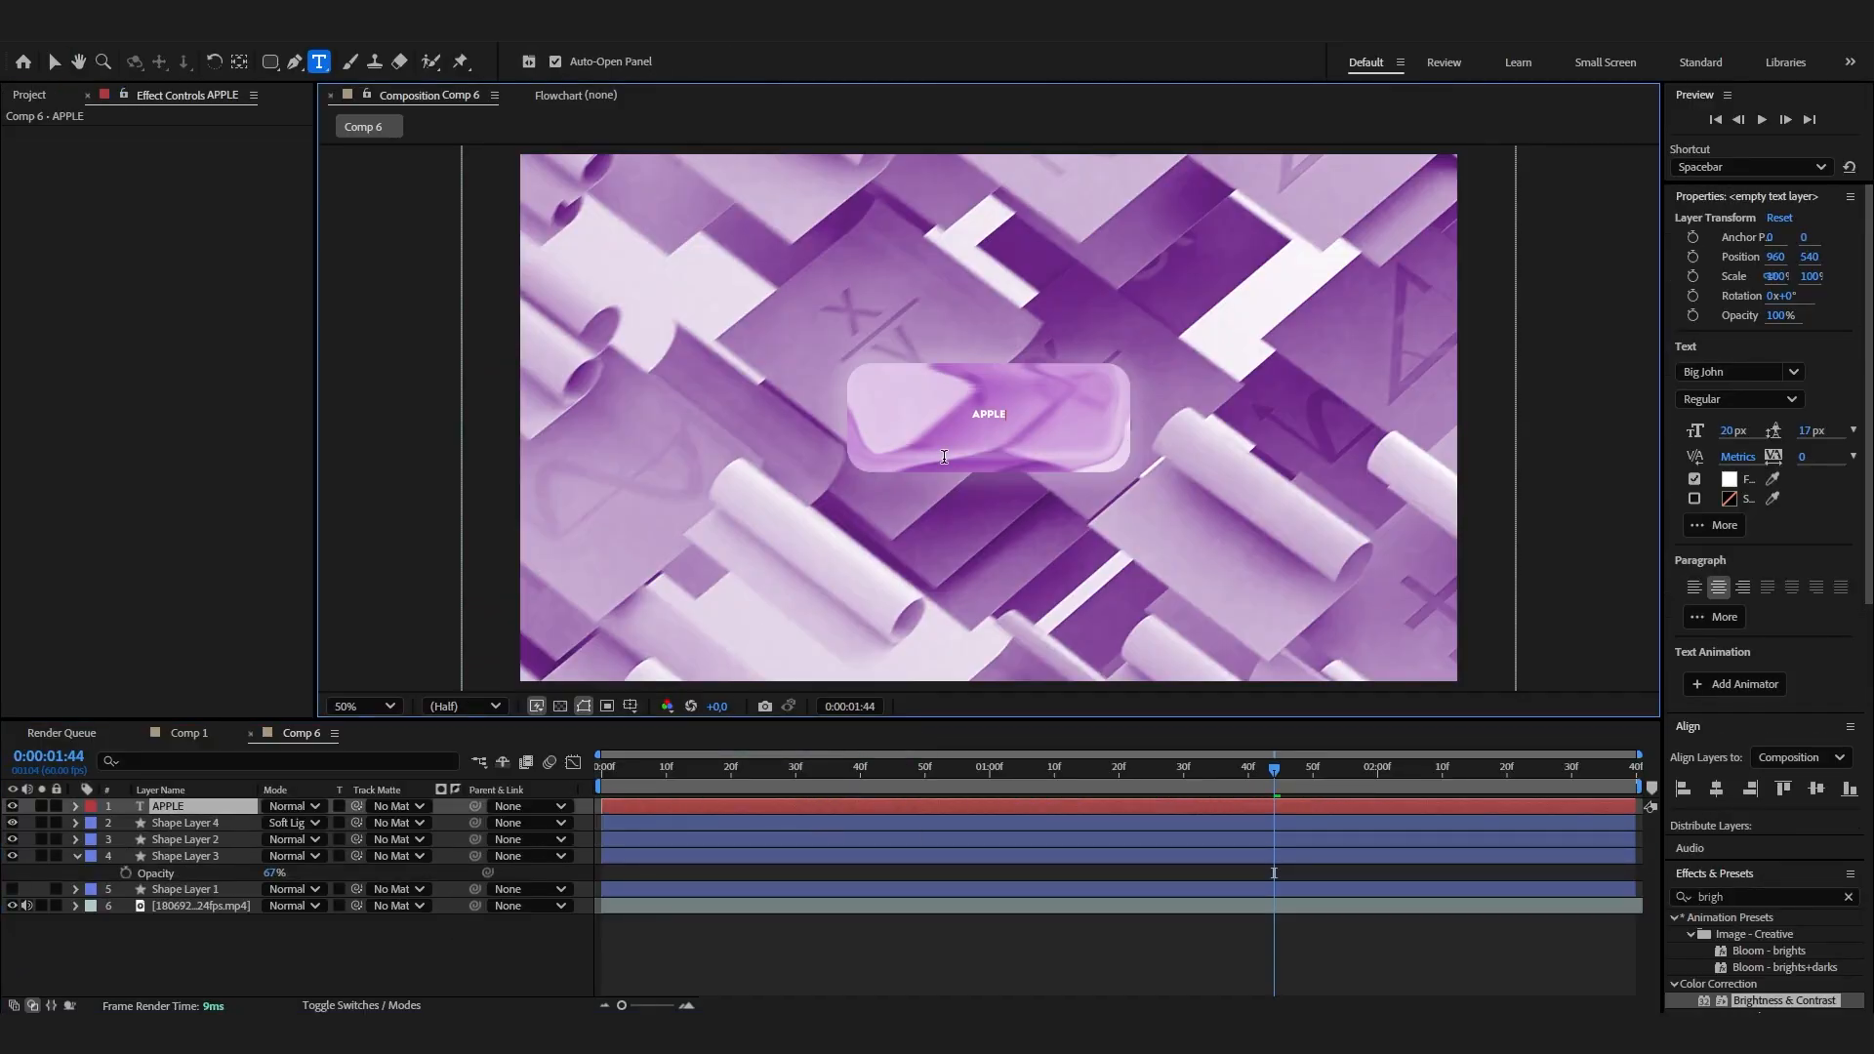
Scale the APPLE text layer to 510% and center it vertically and horizontally in the composition.
click(211, 808)
key(s)
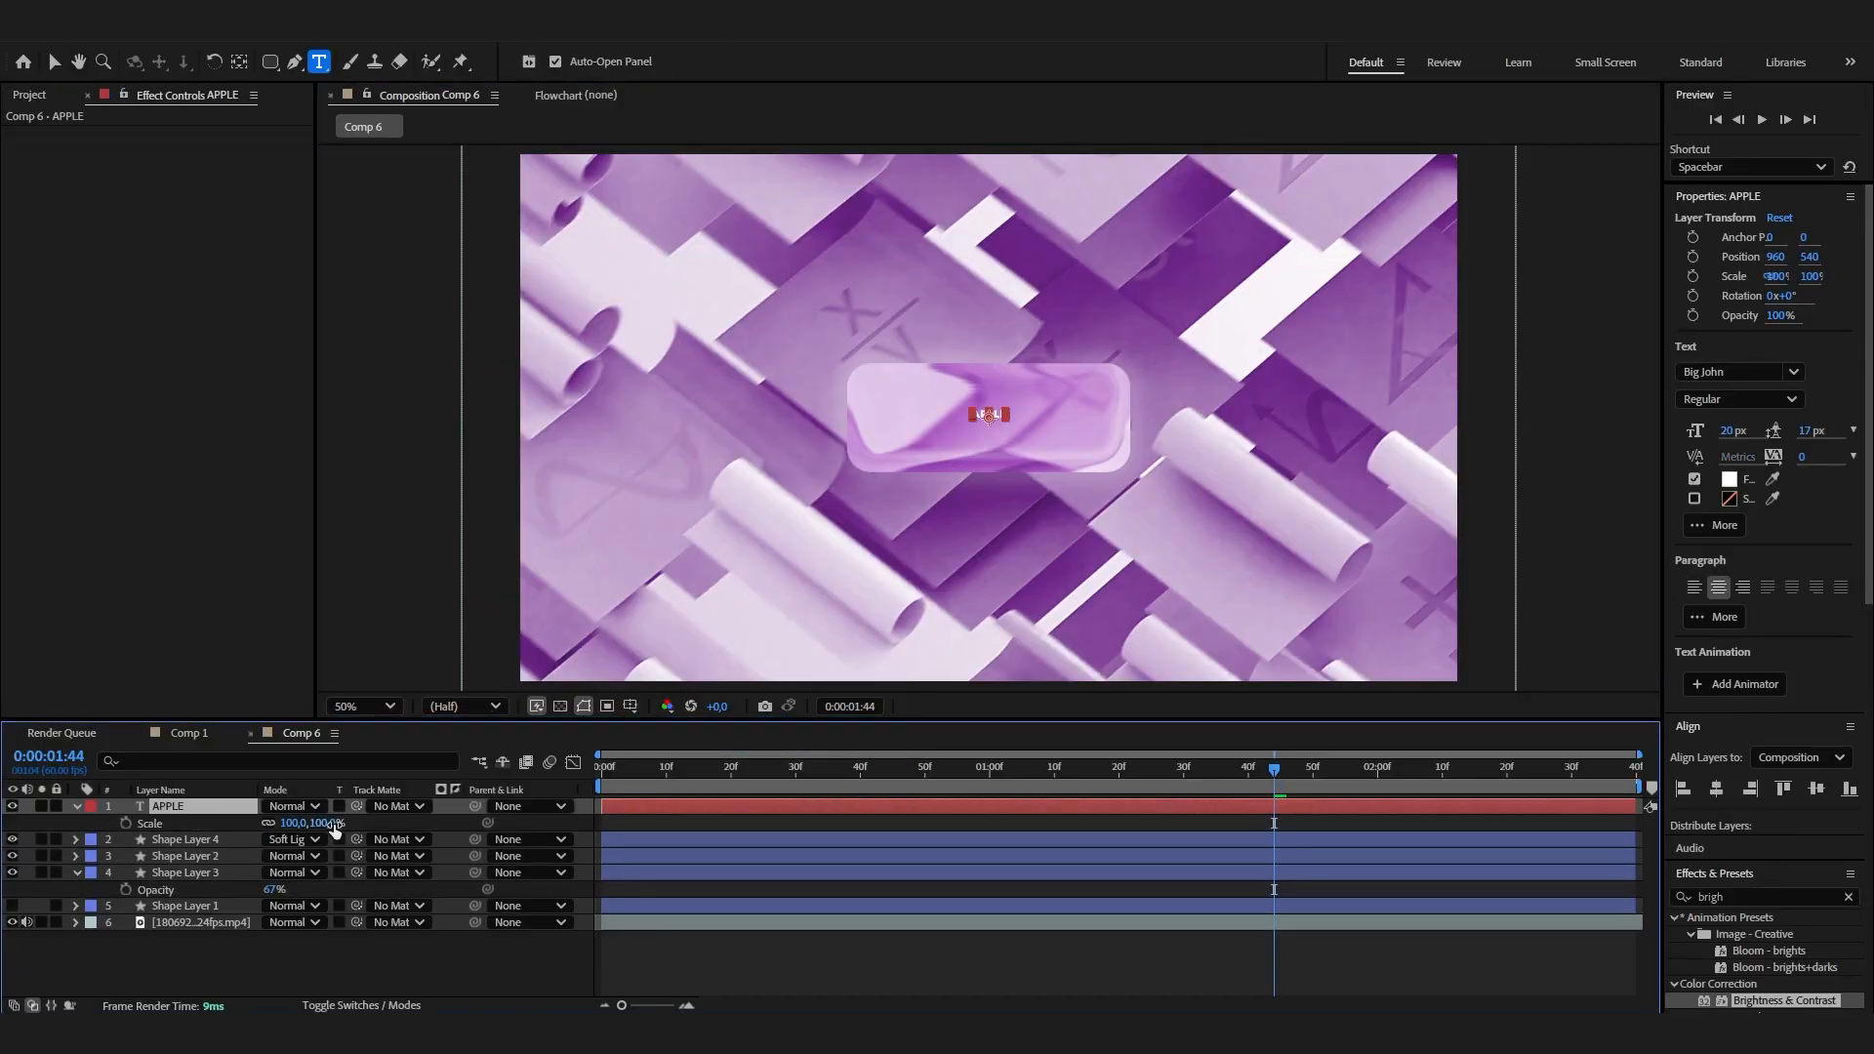
drag(335, 828, 696, 828)
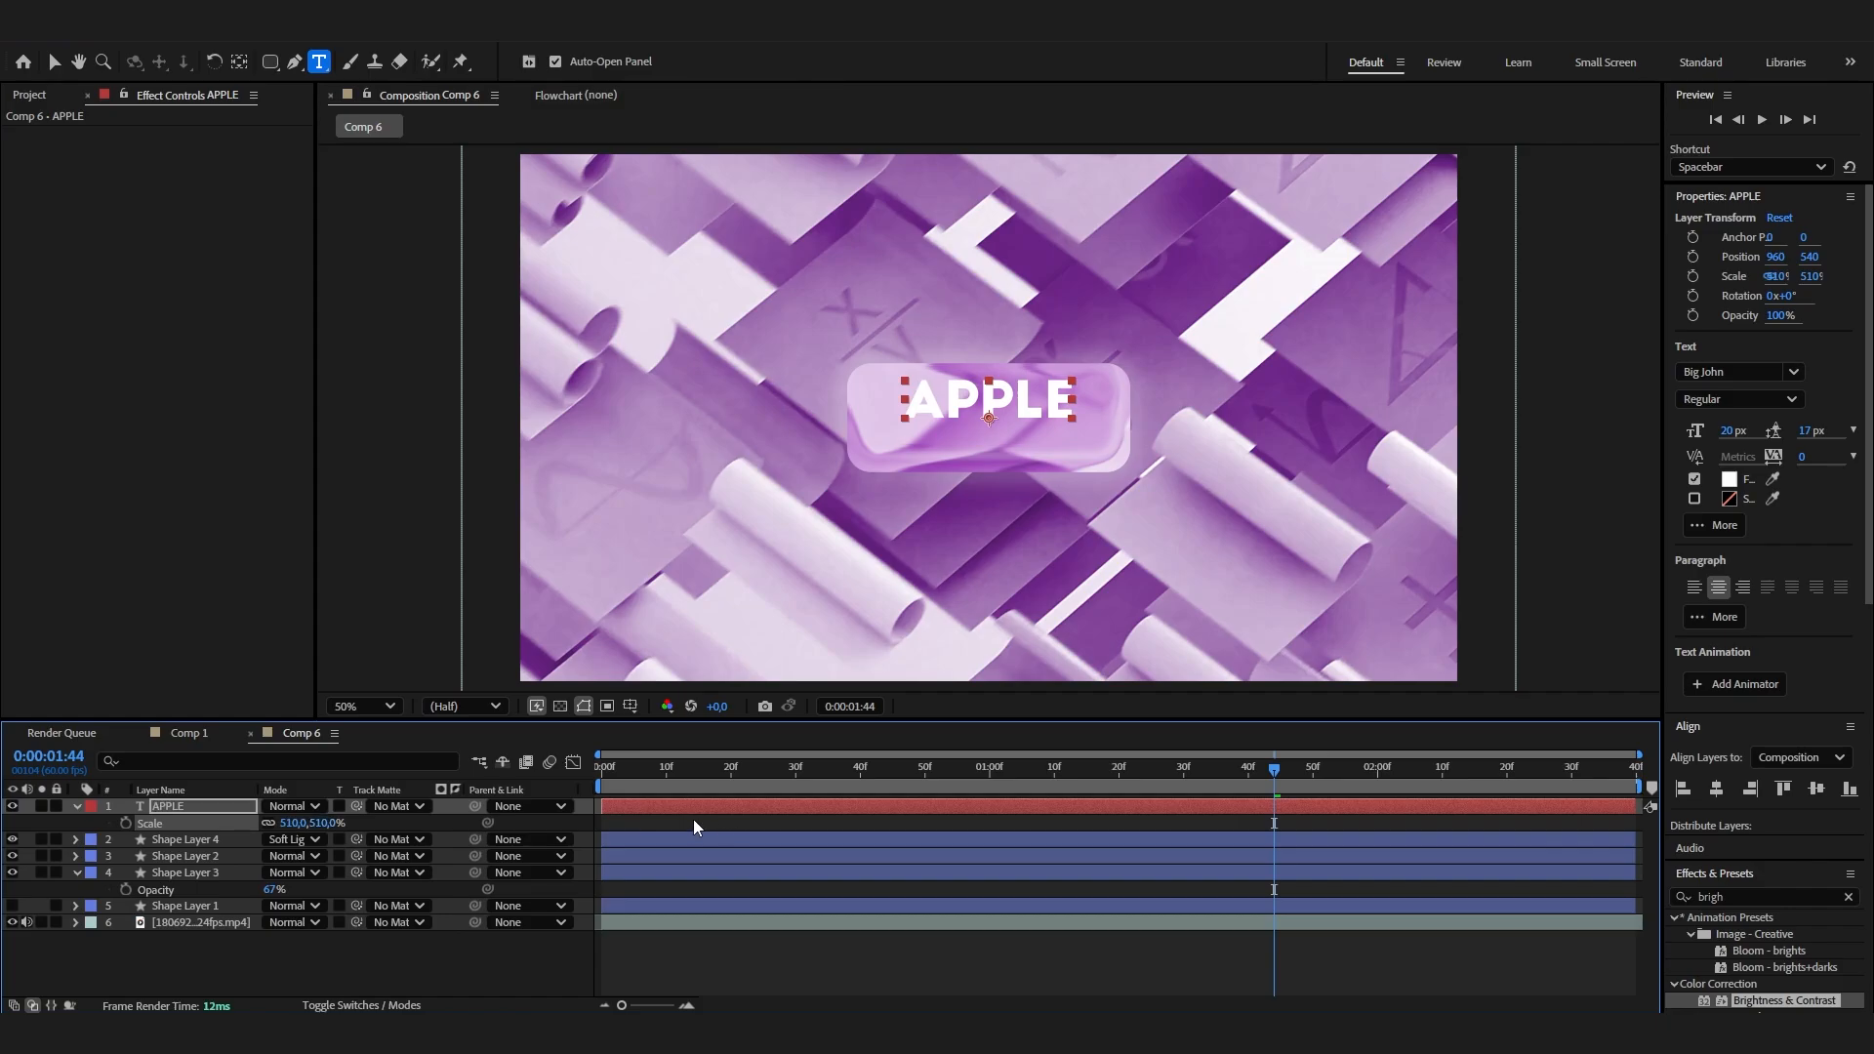
click(1816, 788)
click(1718, 789)
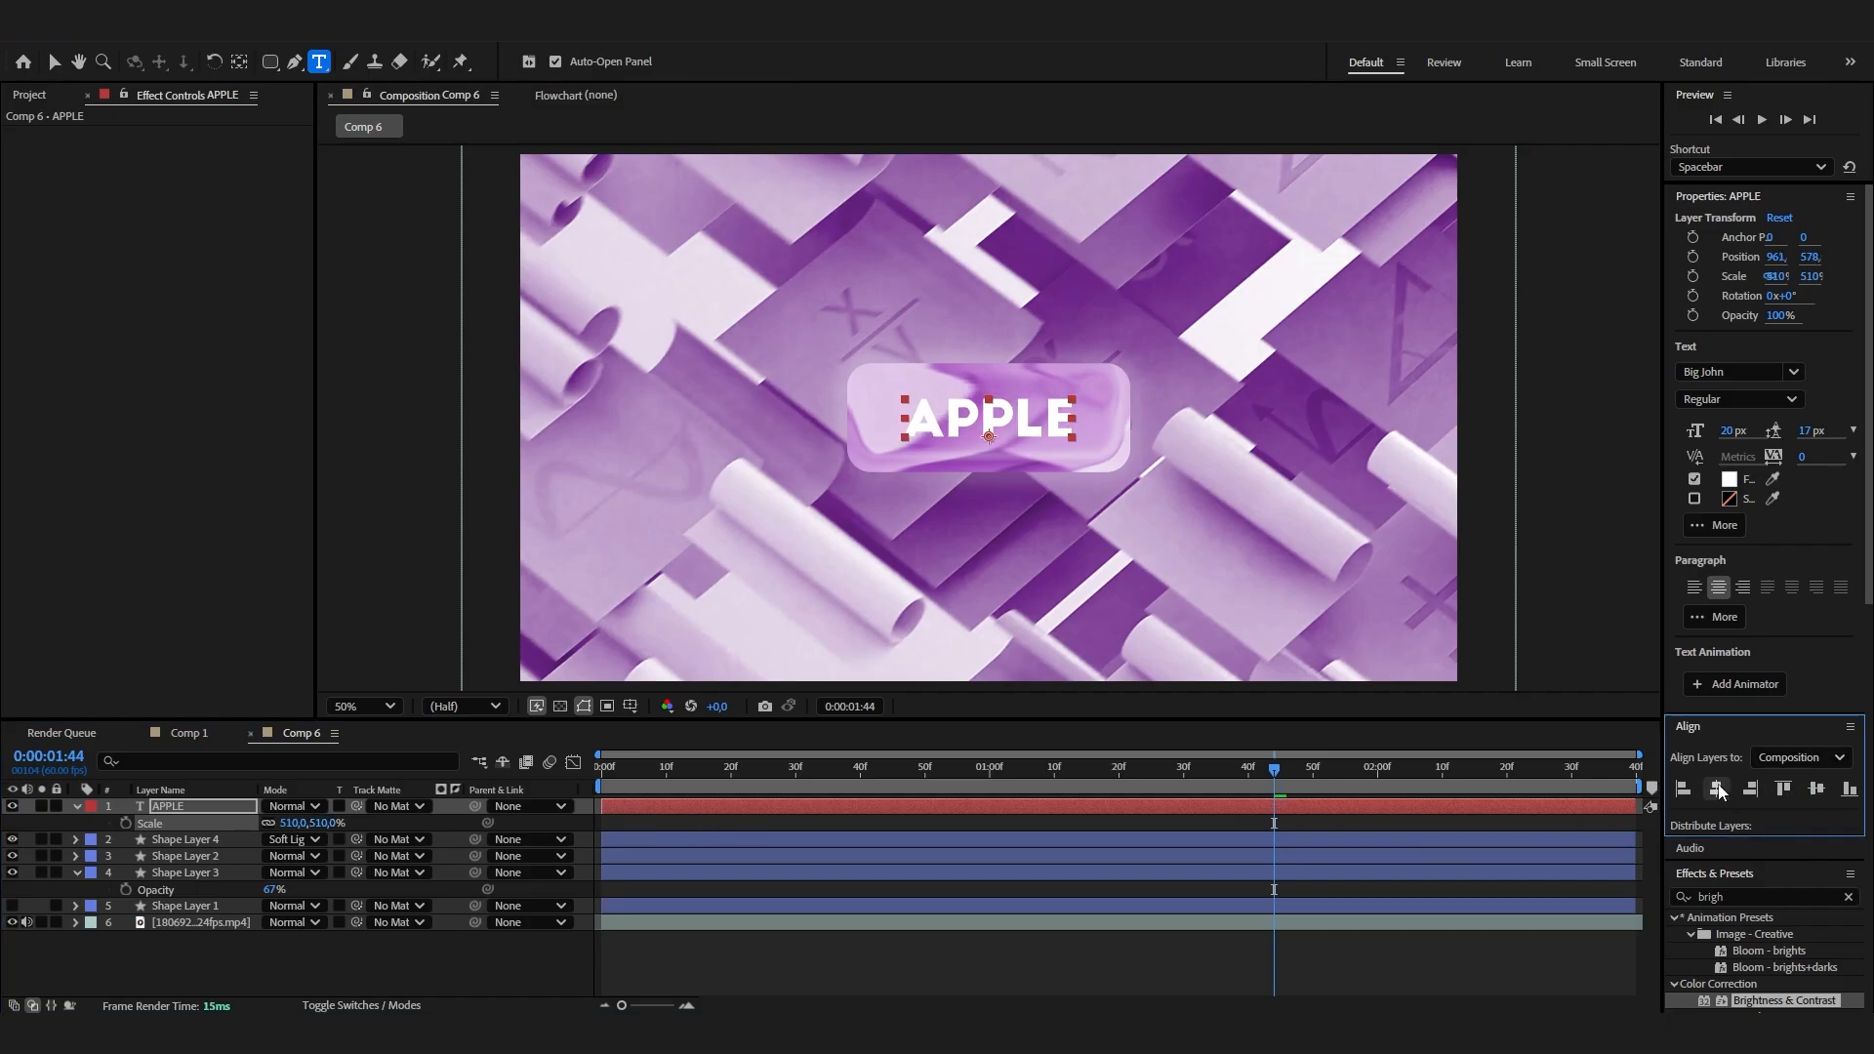
click(487, 944)
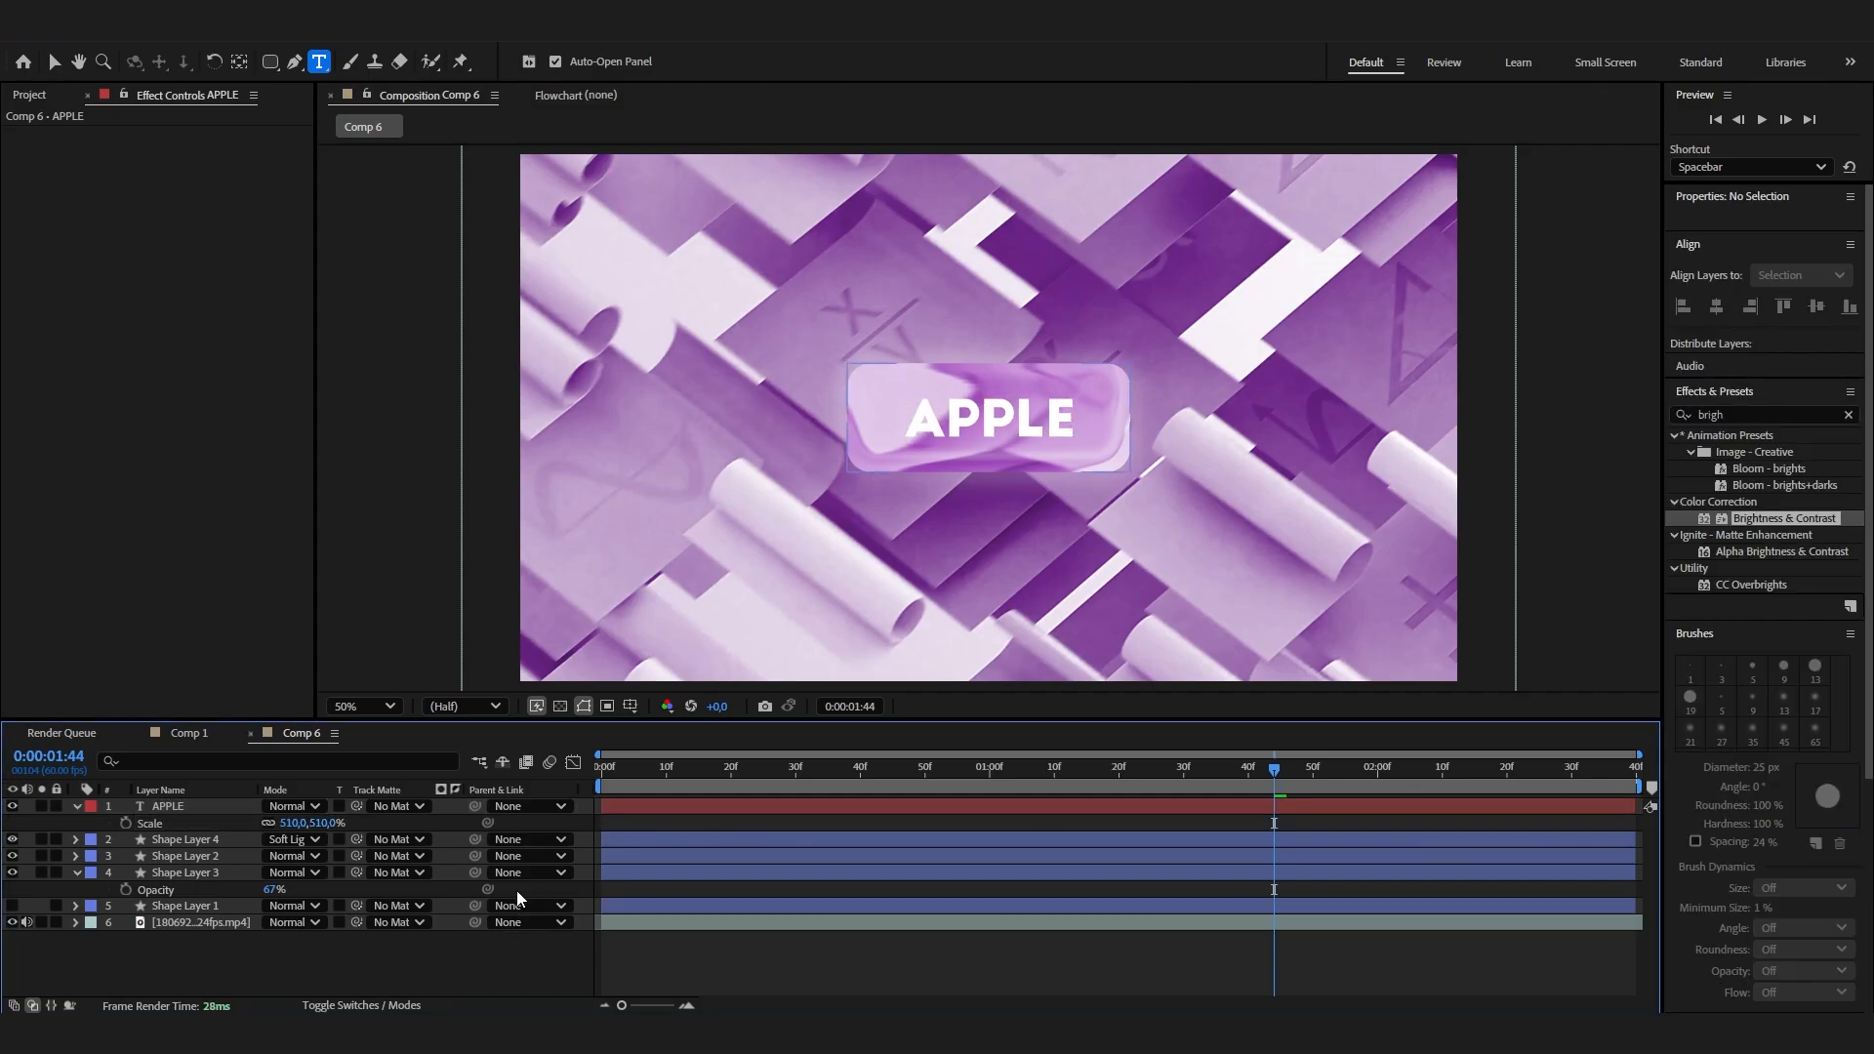
Compare the glass button in Comp 6 with the finished example in Comp 1 by scrubbing and playing both compositions.
drag(1272, 769, 1147, 806)
click(191, 735)
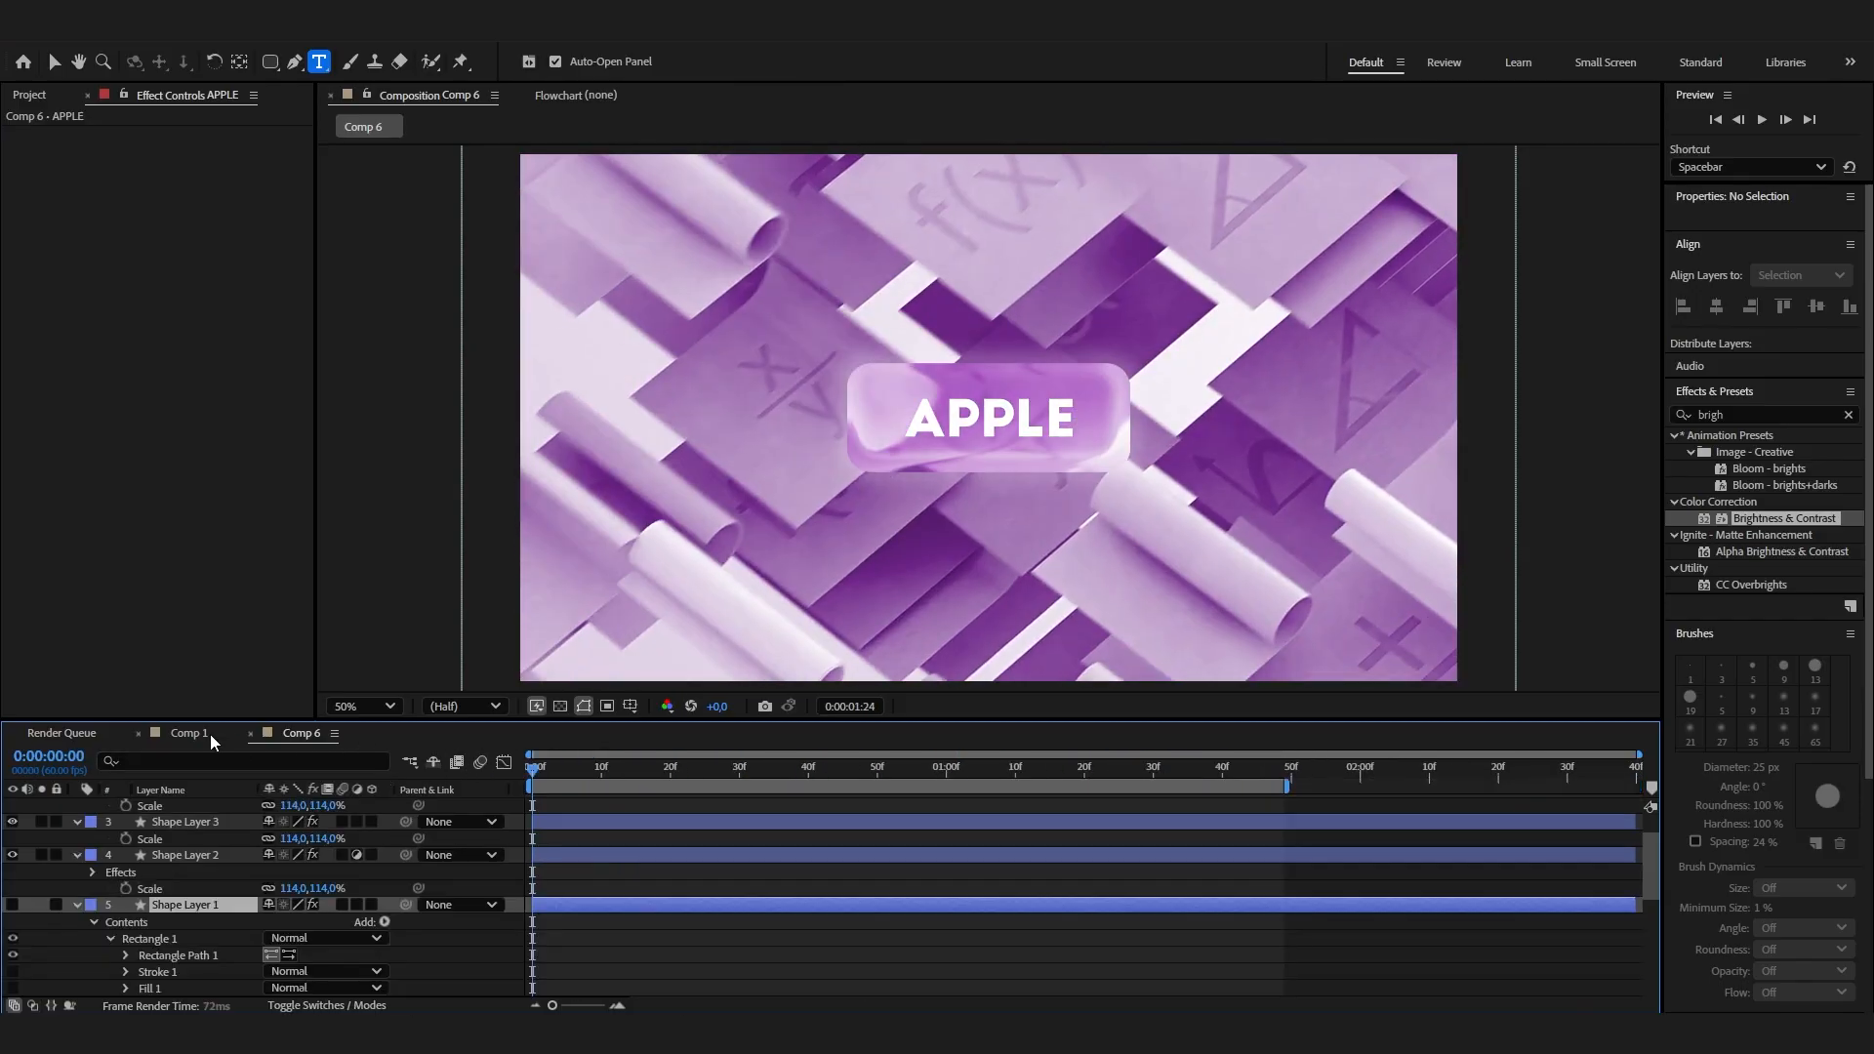
drag(908, 771, 1214, 786)
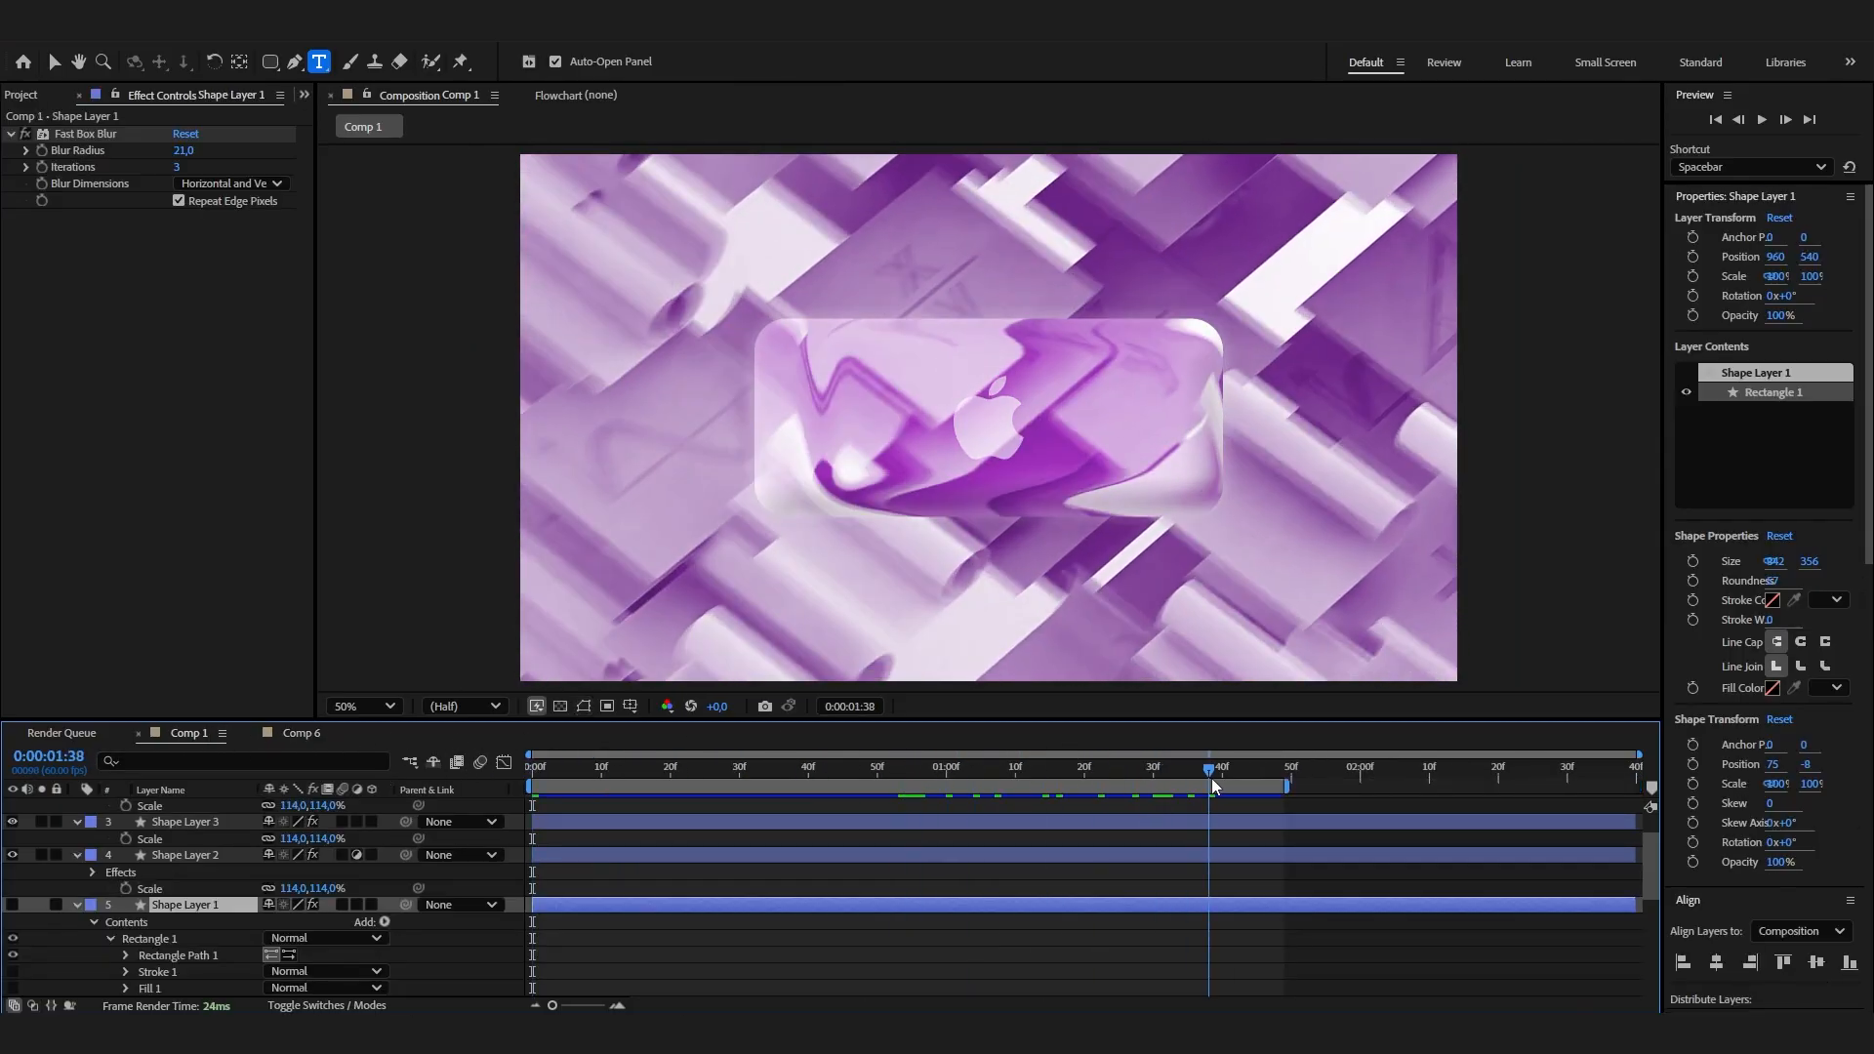
click(299, 739)
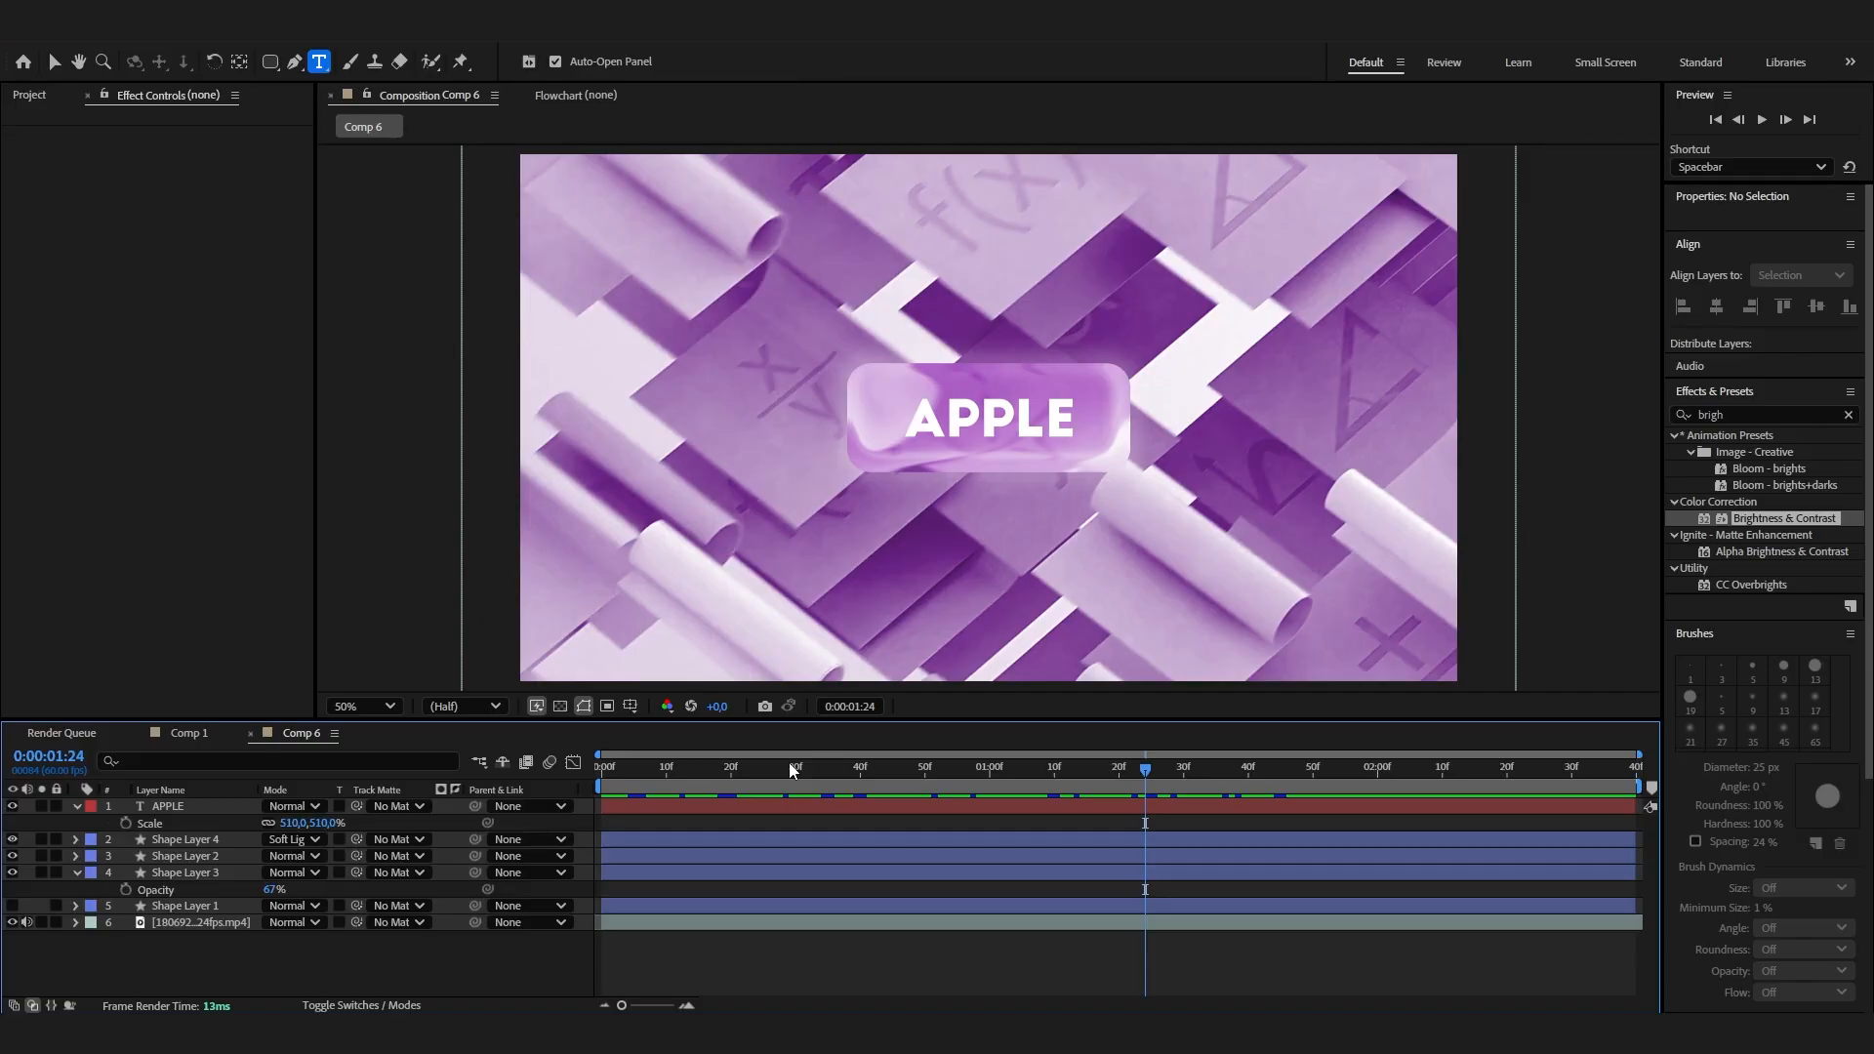
key(space)
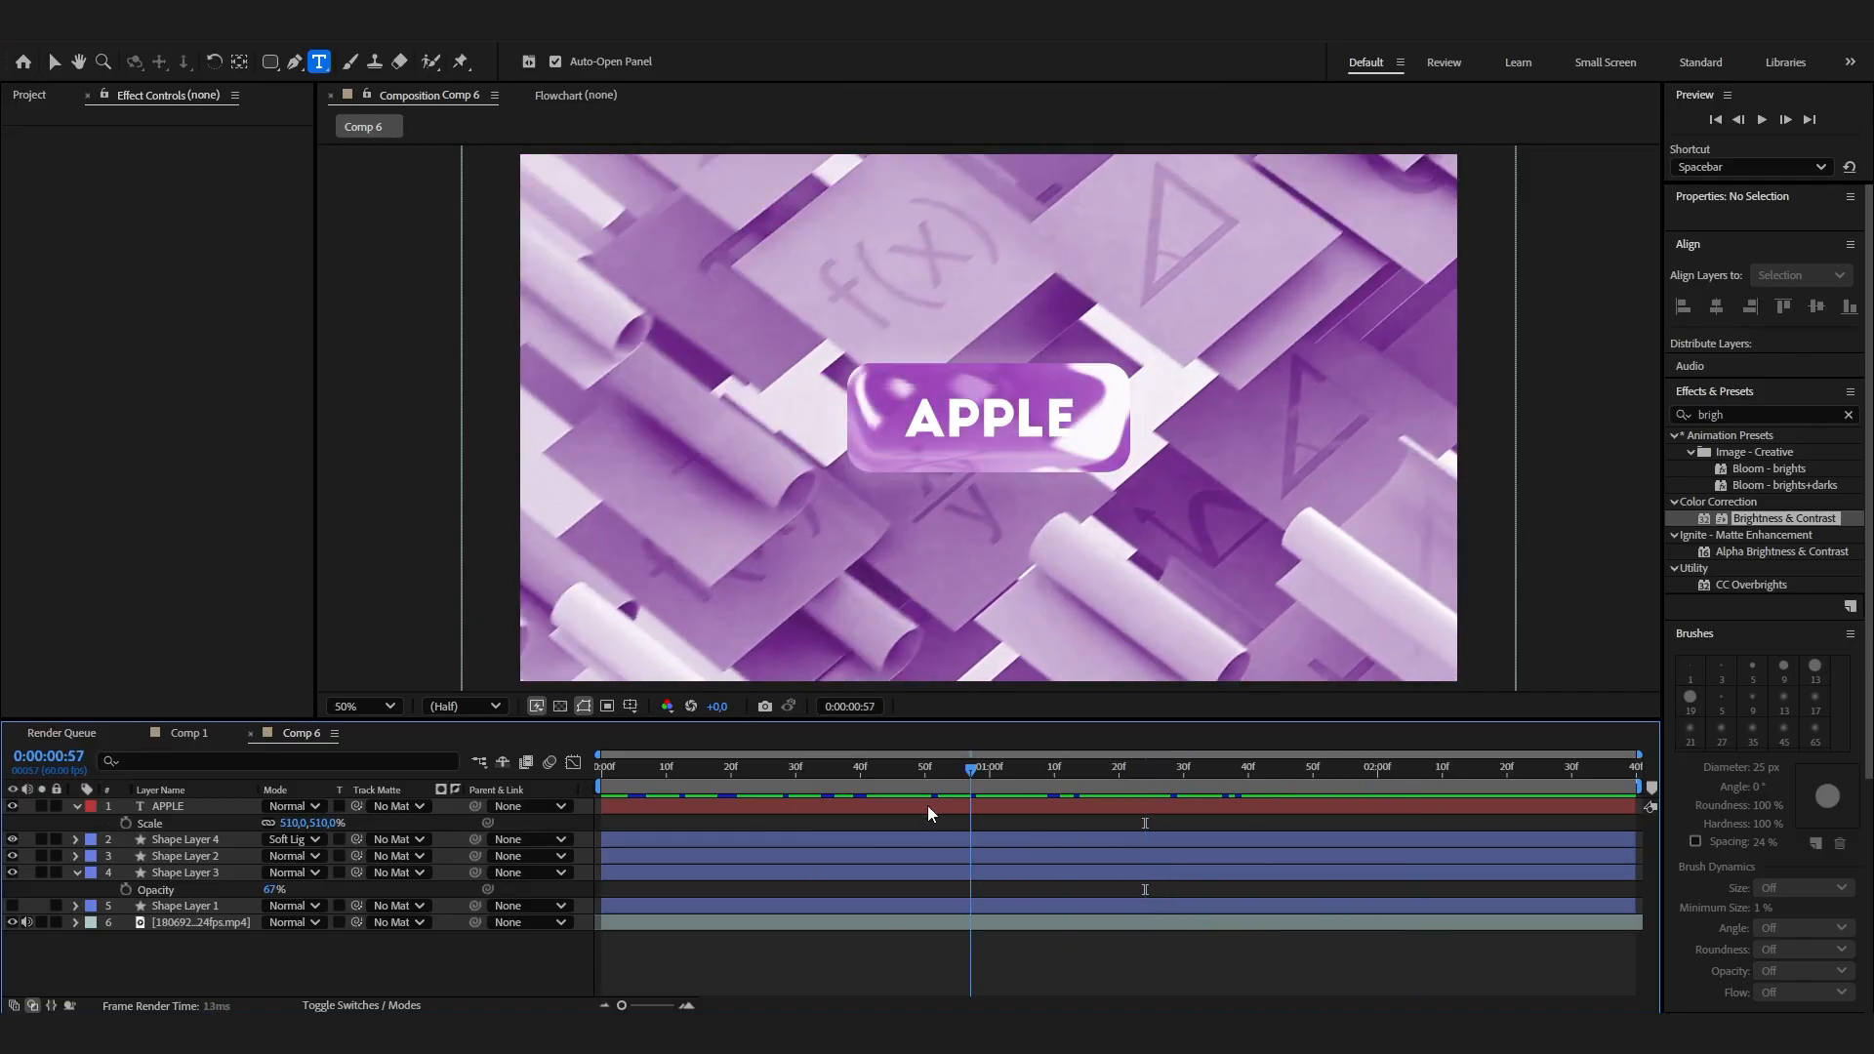
drag(928, 807, 716, 783)
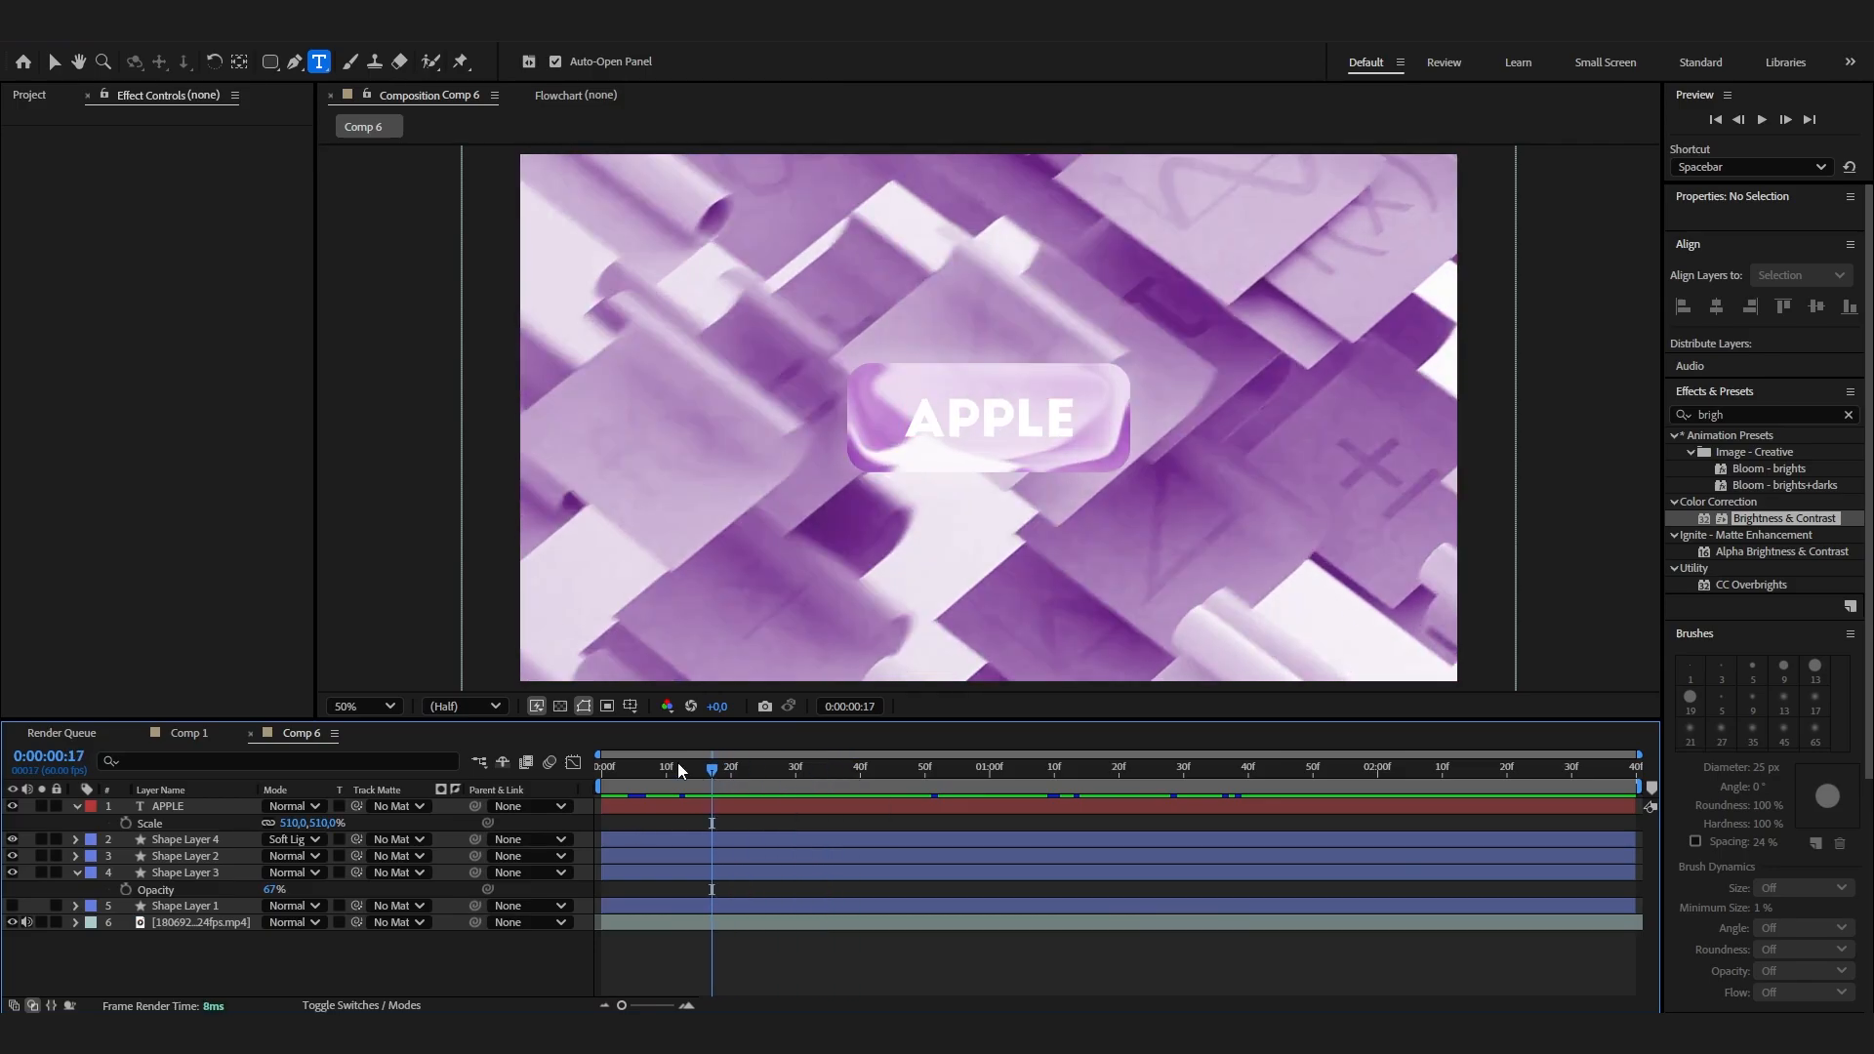
drag(680, 770, 955, 798)
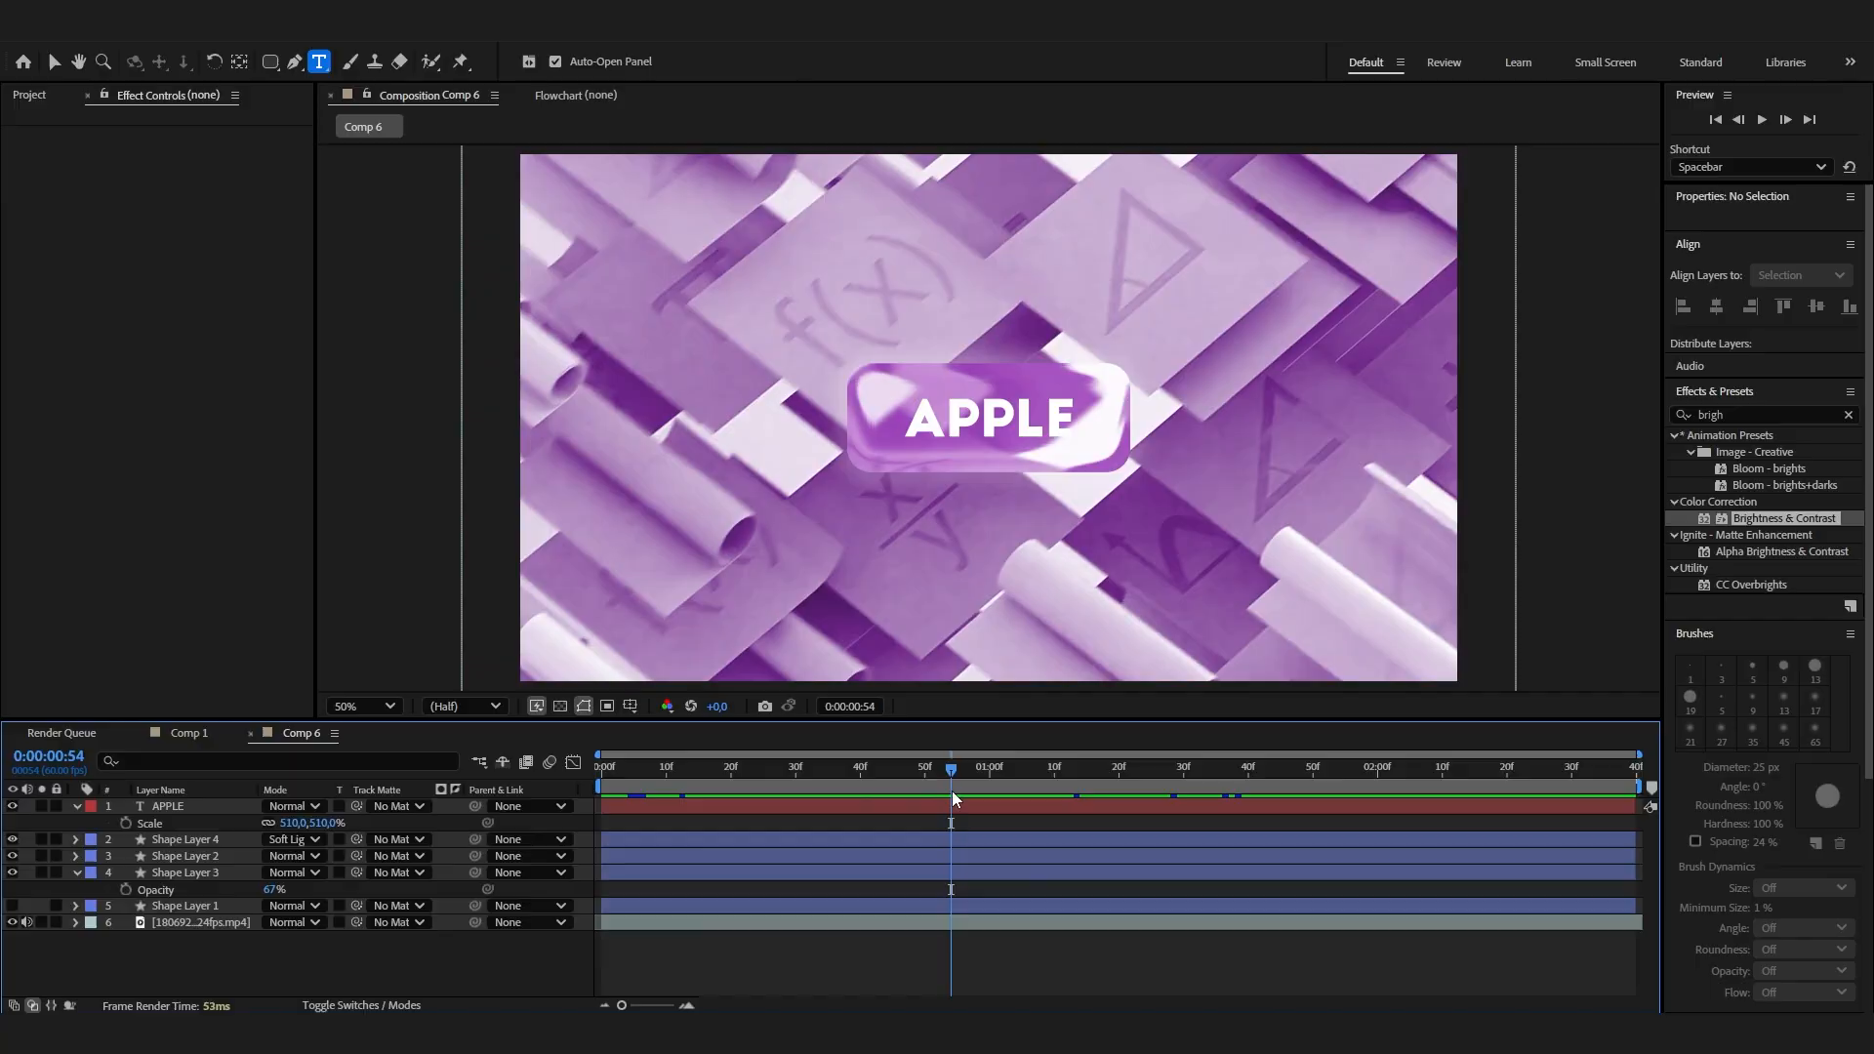